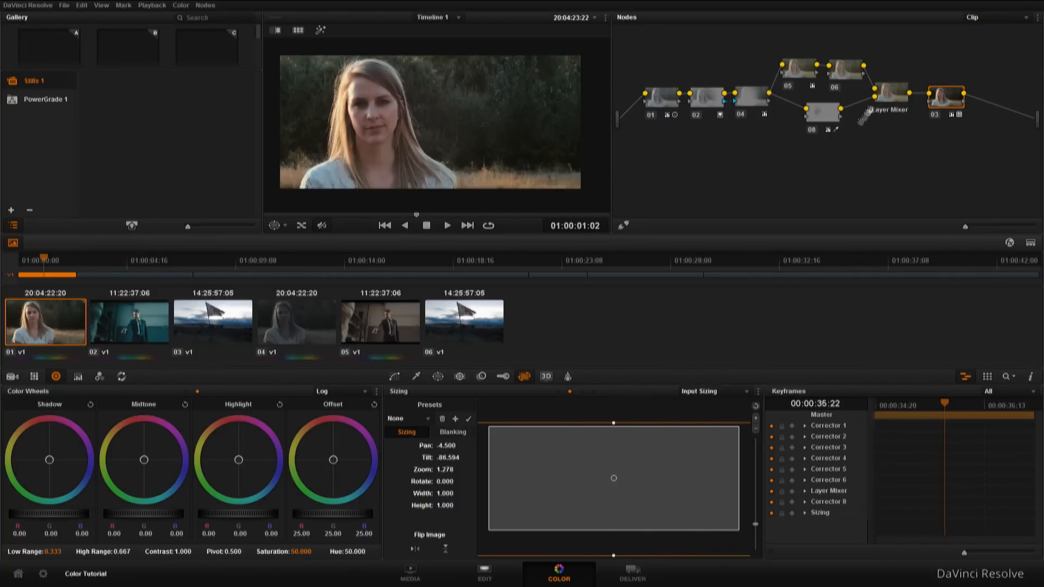
# Step: Select the fourth clip, move the playhead to a frame with the subject facing forward, and raise its Offset to 33.50
pyautogui.click(665, 96)
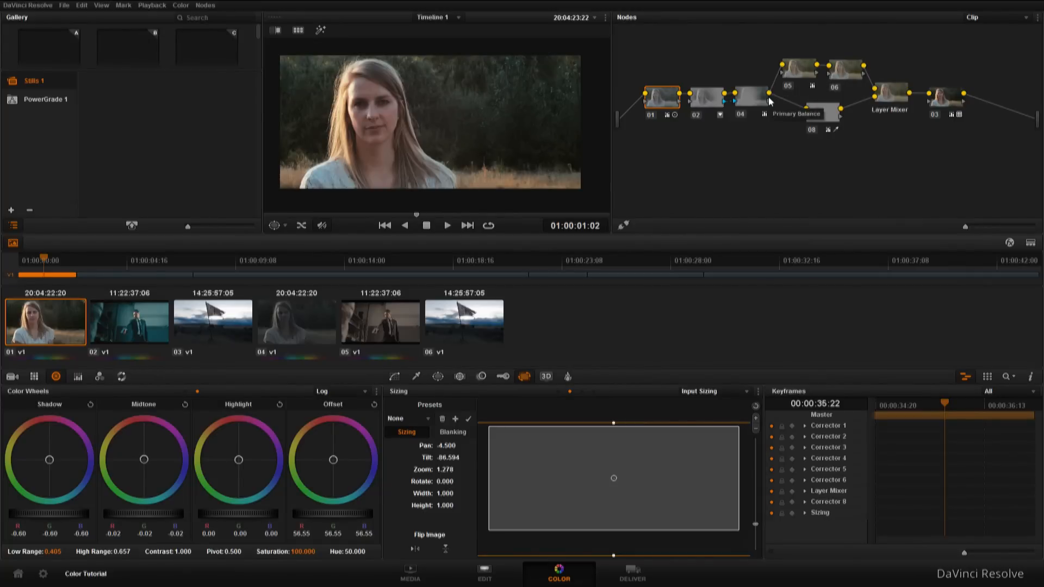
pyautogui.click(314, 315)
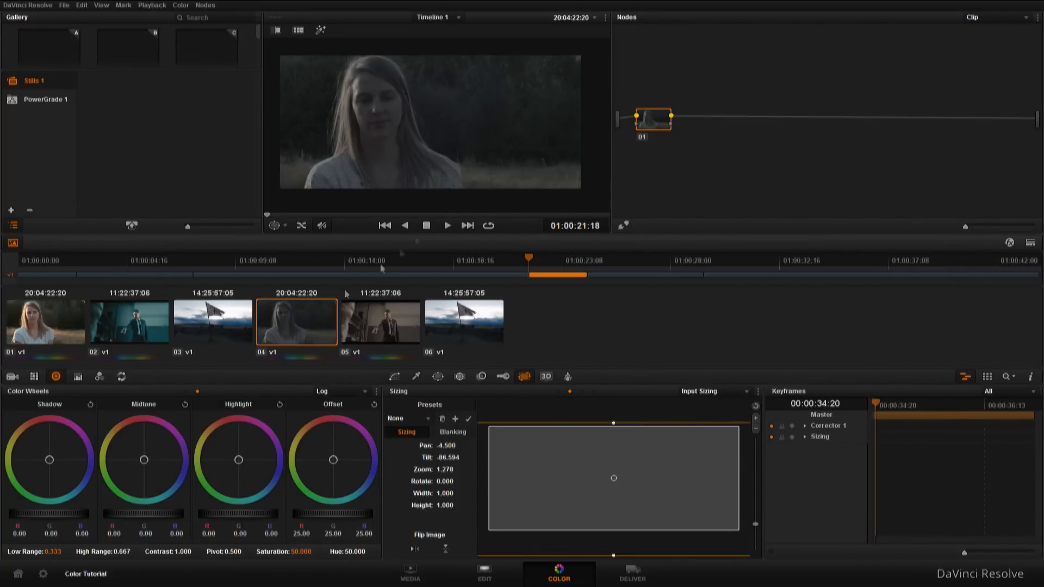
pyautogui.moveTo(537, 258); pyautogui.dragTo(547, 260)
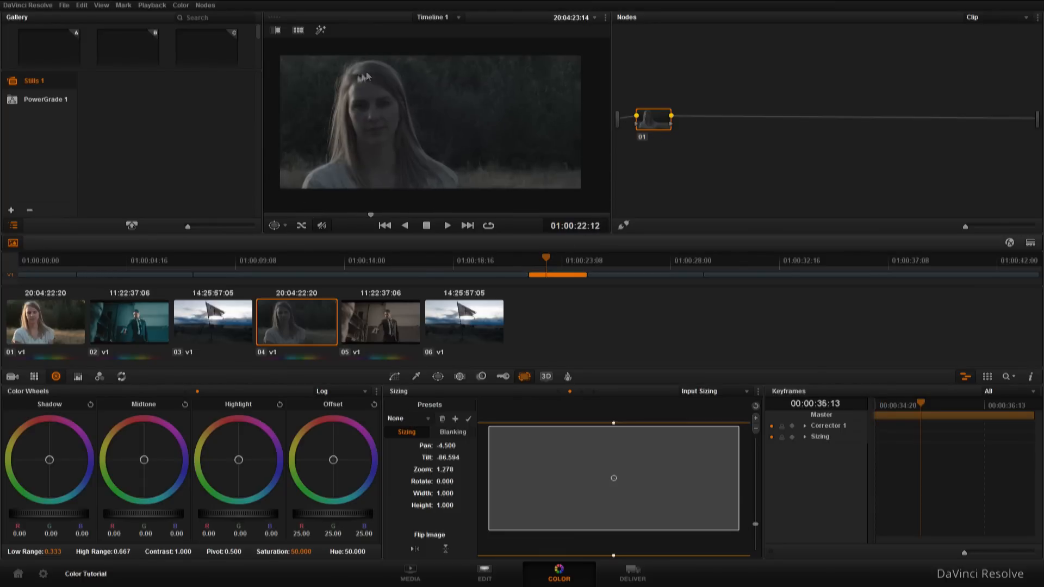
pyautogui.moveTo(318, 516); pyautogui.dragTo(360, 510)
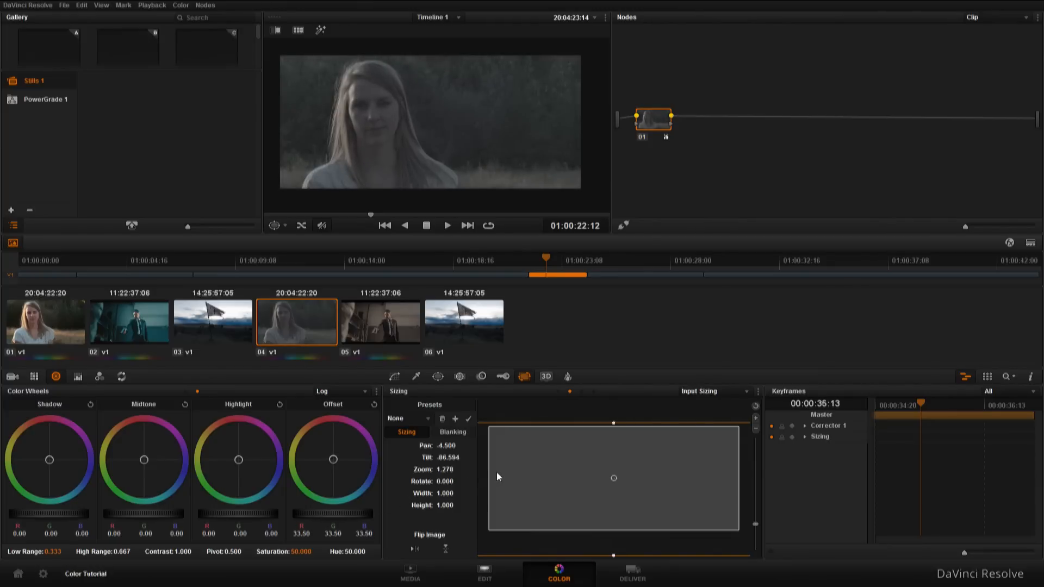
# Step: Add a serial node after the first, switch the color wheels to Primaries, and push the new node's Gamma toward blue
pyautogui.hotkey('alt', 's')
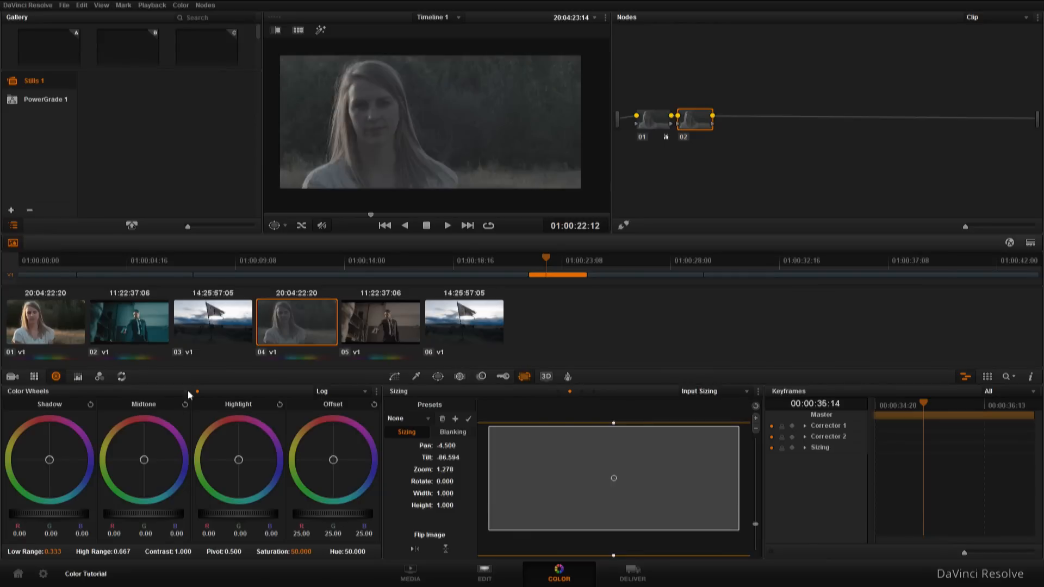
pyautogui.click(185, 390)
pyautogui.moveTo(146, 463); pyautogui.dragTo(184, 503)
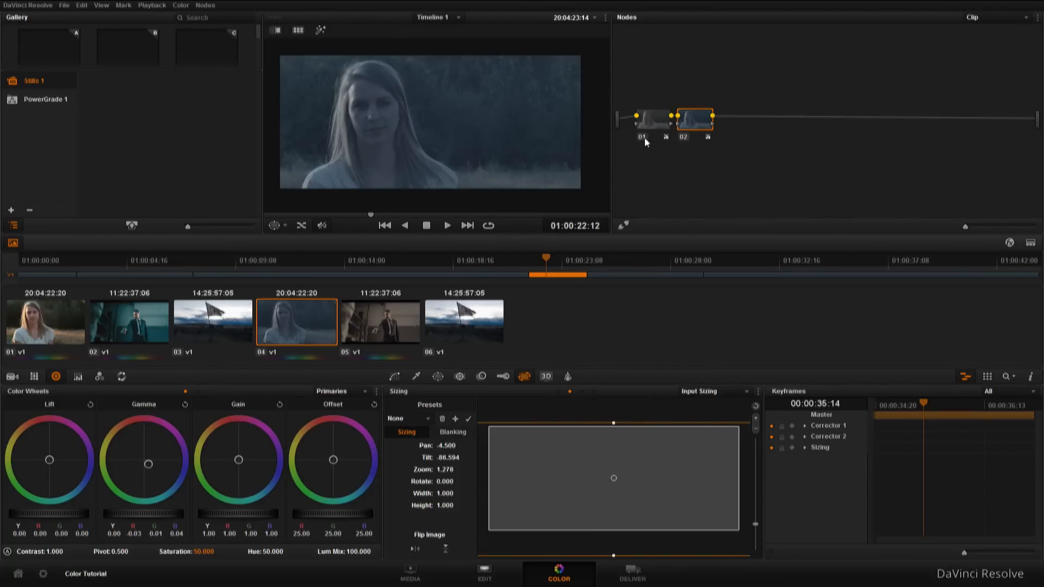
# Step: Review the first clip's node tree, return to the fourth clip, and look through its Qualifier and Window controls
pyautogui.click(64, 311)
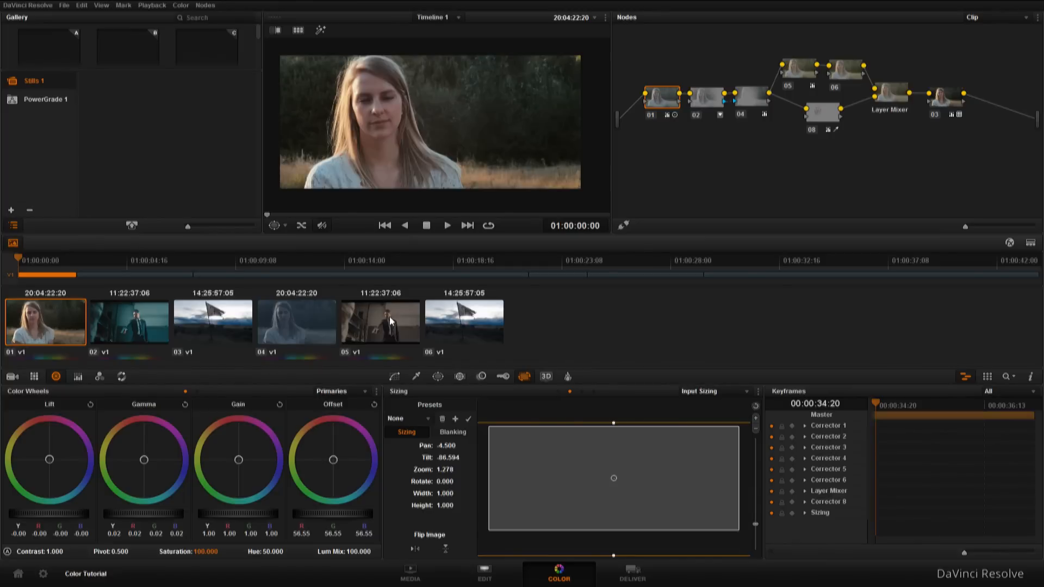
pyautogui.click(280, 326)
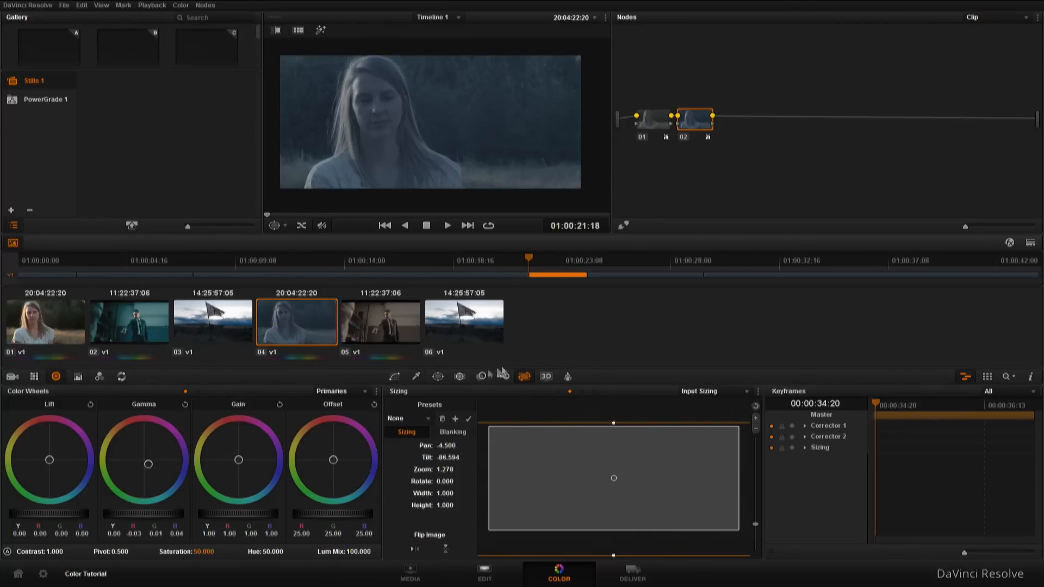
pyautogui.click(416, 376)
pyautogui.click(438, 376)
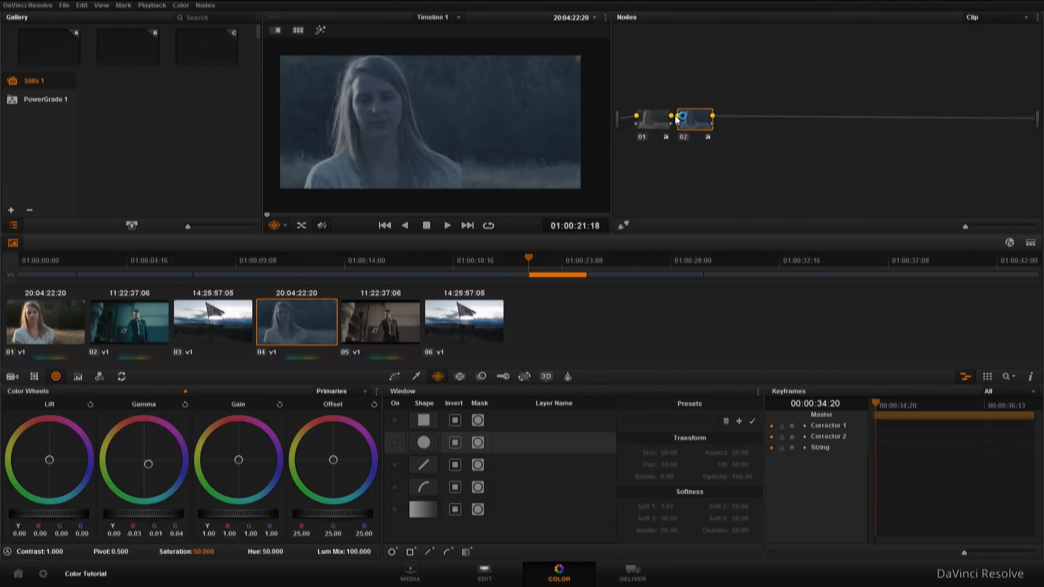
# Step: Delete the fourth clip's second node and reset the Offset wheel on the remaining node
pyautogui.press('Delete')
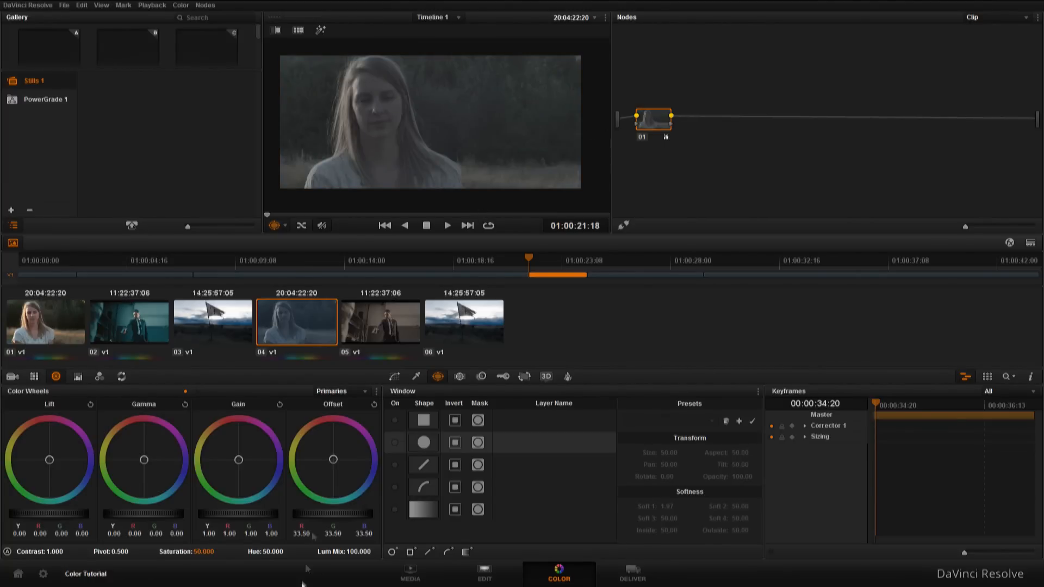
pyautogui.click(374, 405)
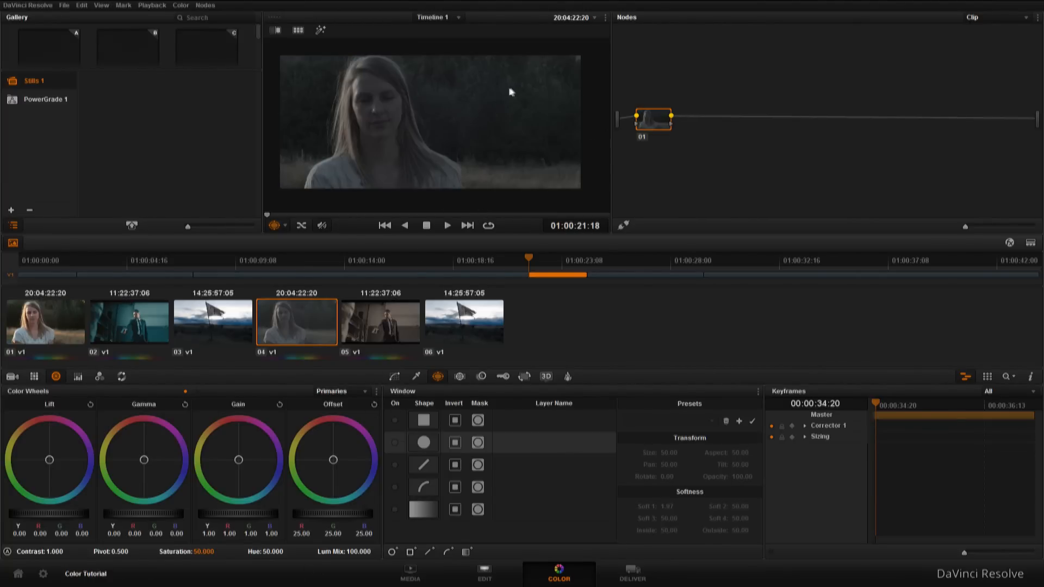
# Step: Show the video scopes and move their window so the viewer image is less covered
pyautogui.rightClick(507, 119)
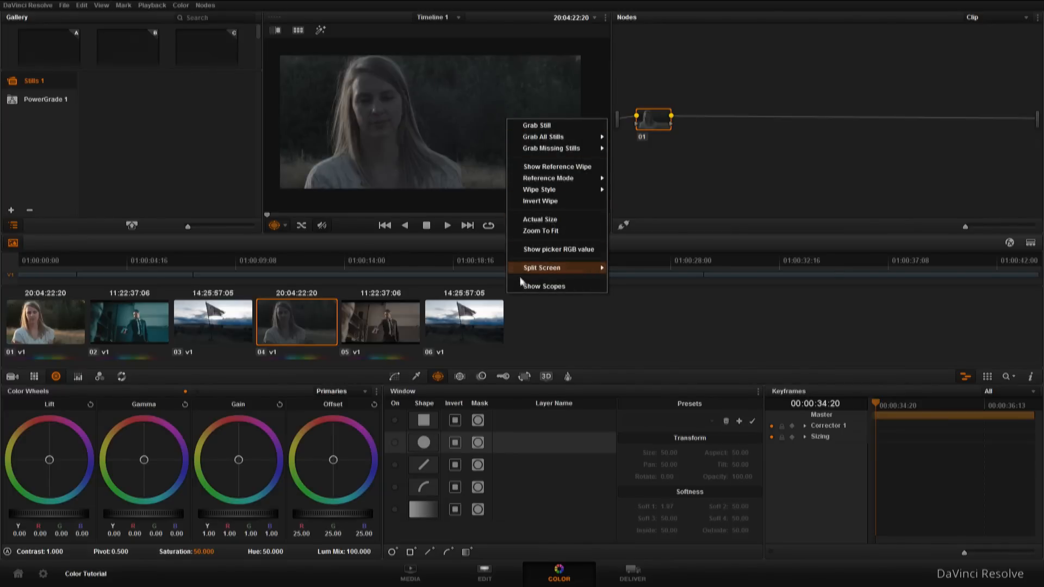
pyautogui.click(544, 286)
pyautogui.moveTo(821, 400); pyautogui.dragTo(531, 115)
pyautogui.click(728, 175)
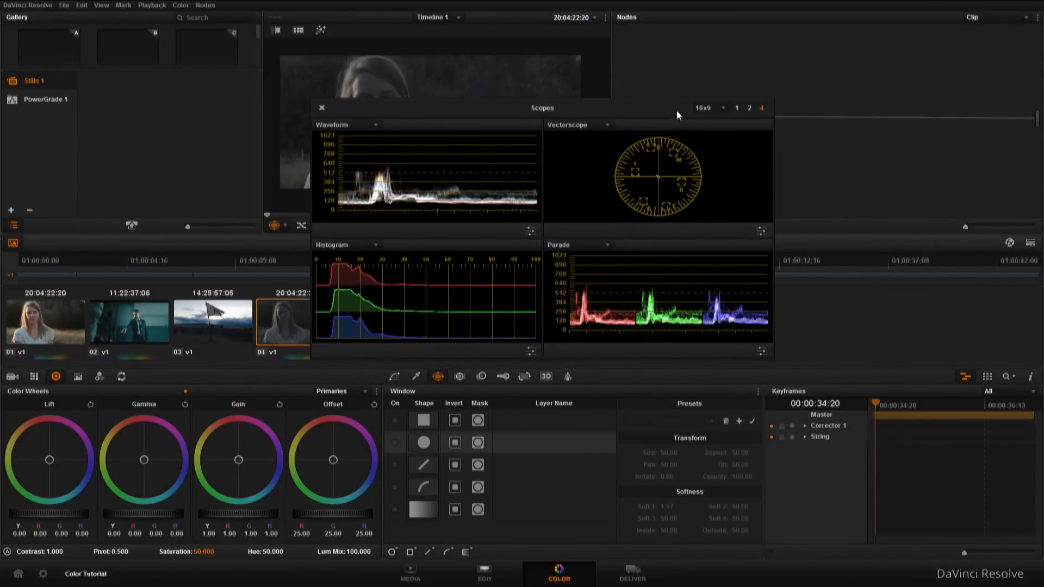
pyautogui.moveTo(677, 110); pyautogui.dragTo(694, 148)
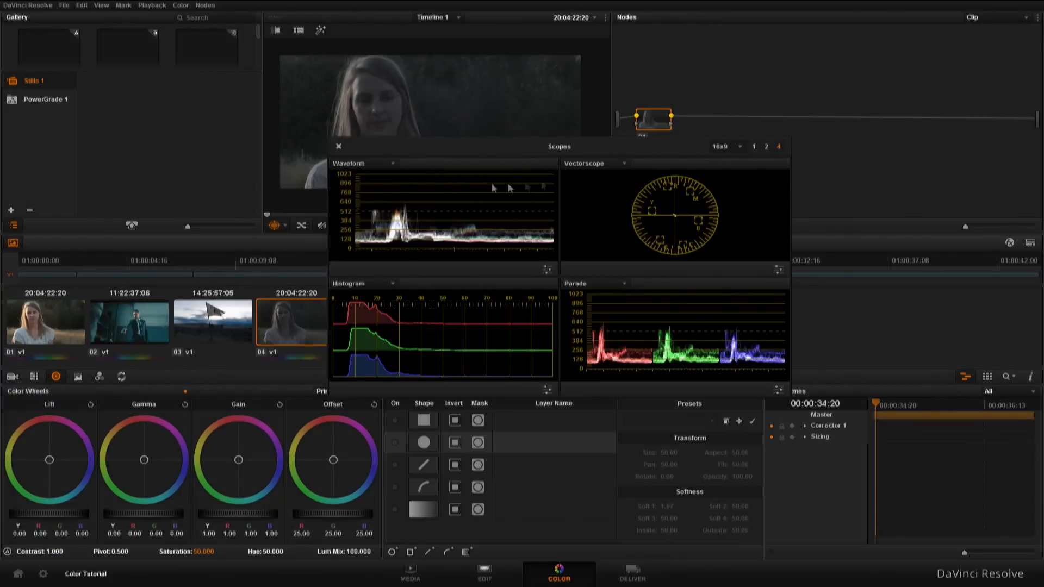
# Step: Reduce the scopes to a single waveform and position the window over the node graph
pyautogui.click(754, 146)
pyautogui.moveTo(657, 151); pyautogui.dragTo(550, 230)
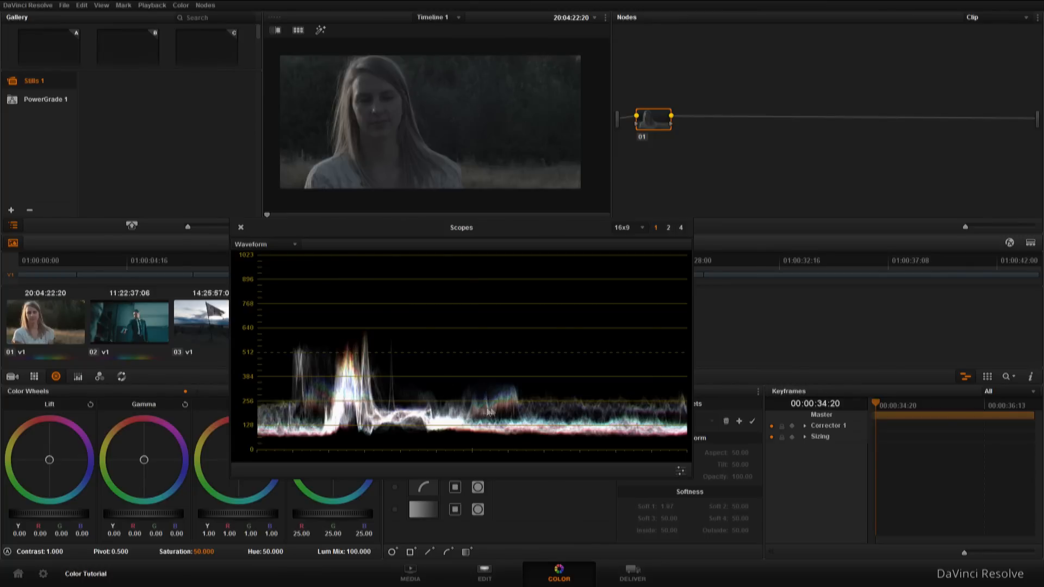
pyautogui.moveTo(550, 237); pyautogui.dragTo(887, 43)
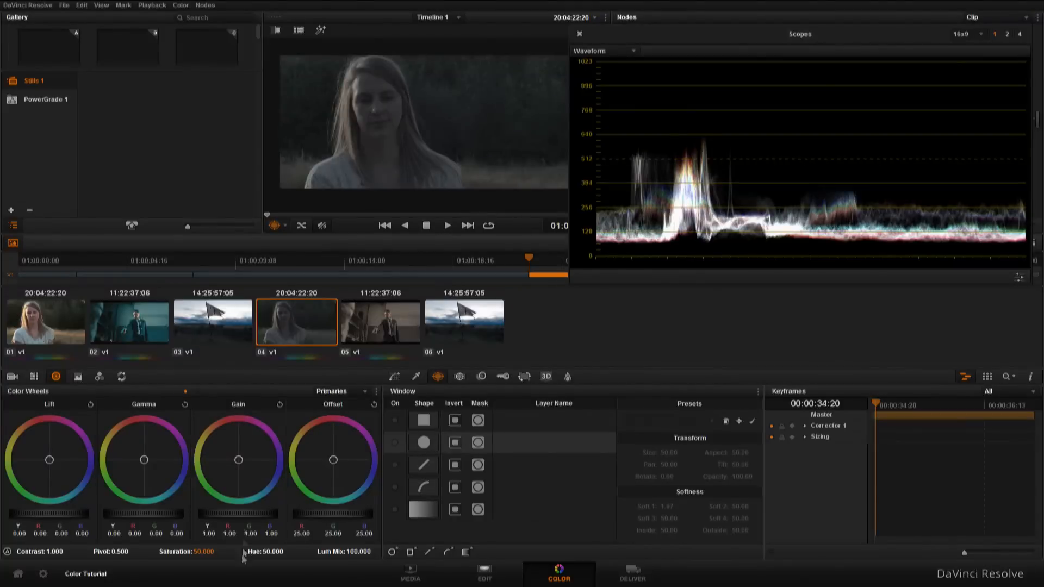
# Step: Adjust the fourth clip's primaries with Offset at 42.10, Lift at -0.07 and Saturation at 100
pyautogui.moveTo(317, 519); pyautogui.dragTo(744, 160)
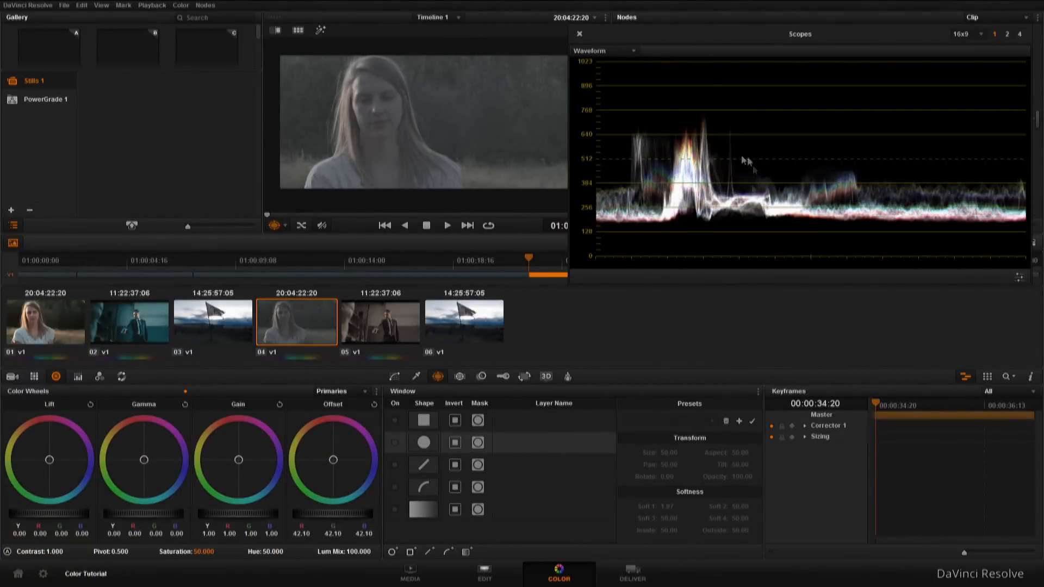
pyautogui.moveTo(66, 519); pyautogui.dragTo(49, 519)
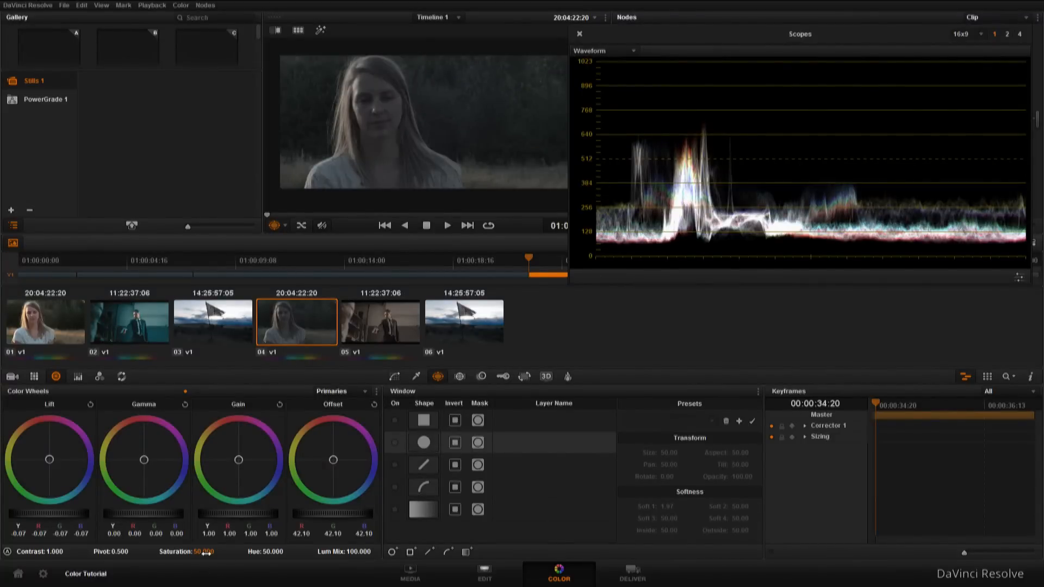
pyautogui.moveTo(206, 552); pyautogui.dragTo(234, 551)
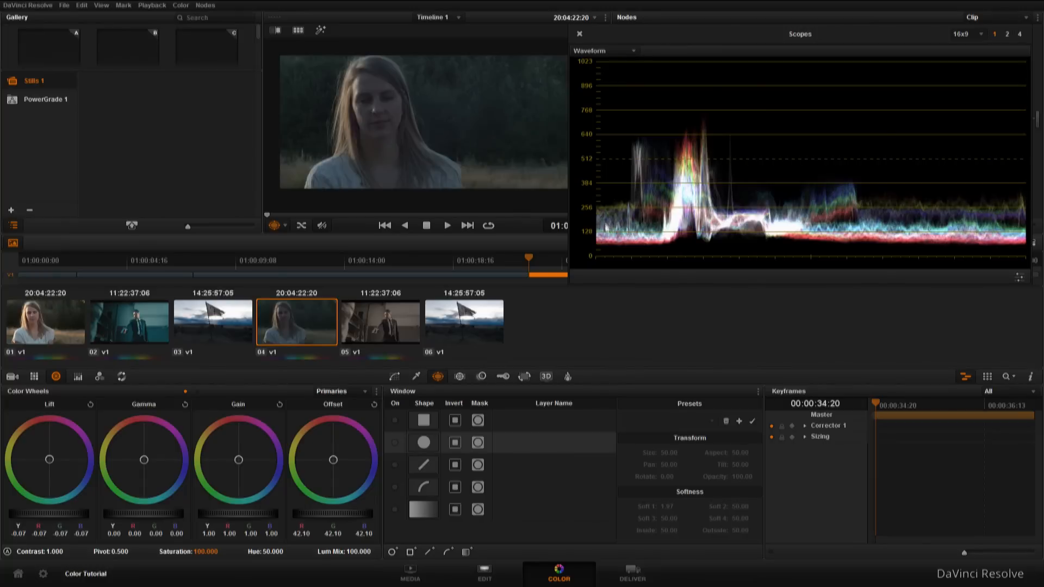
# Step: Demonstrate the Offset's effect on the waveform by lowering it to 22.65, raising it to 88.50 and settling at 45.05
pyautogui.moveTo(340, 515); pyautogui.dragTo(107, 515)
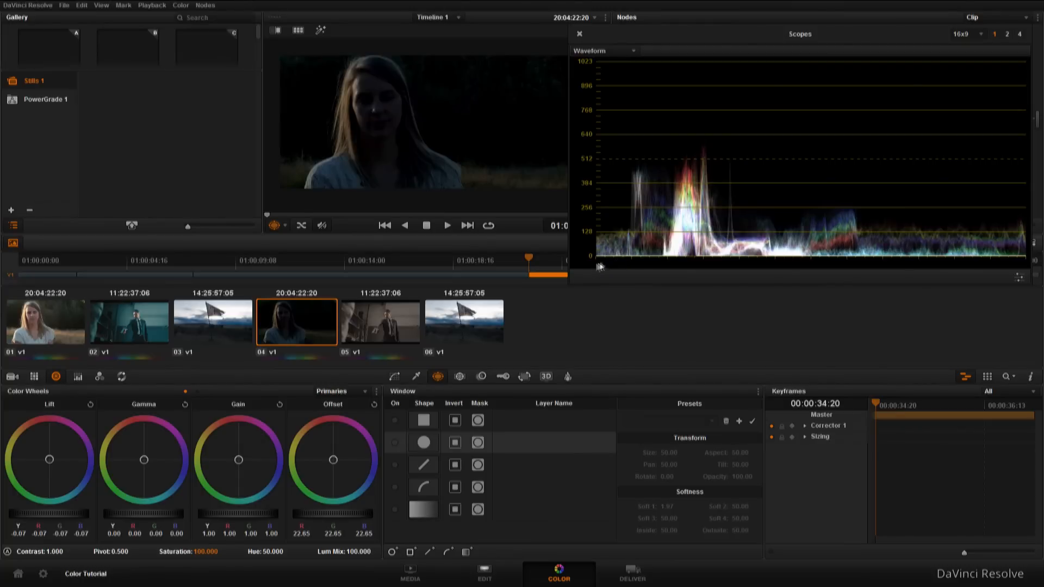
pyautogui.moveTo(313, 516); pyautogui.dragTo(690, 429)
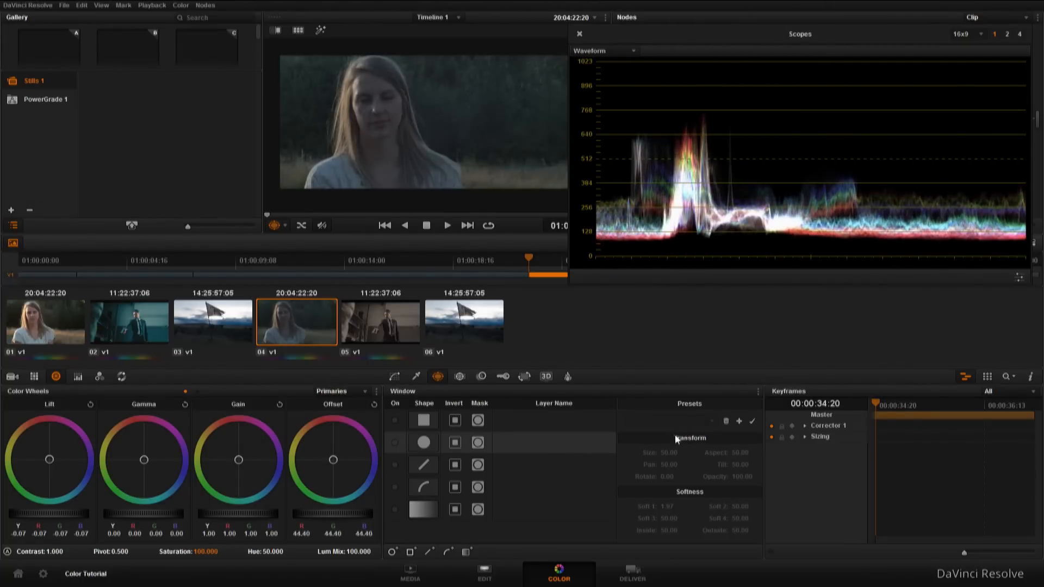
pyautogui.moveTo(305, 514); pyautogui.dragTo(1042, 343)
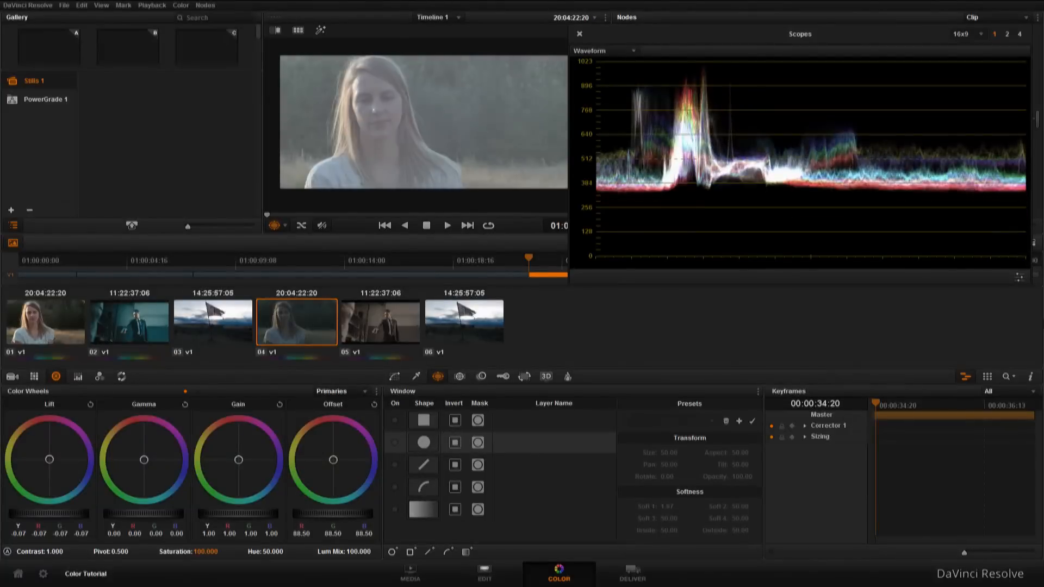
pyautogui.moveTo(334, 518); pyautogui.dragTo(85, 568)
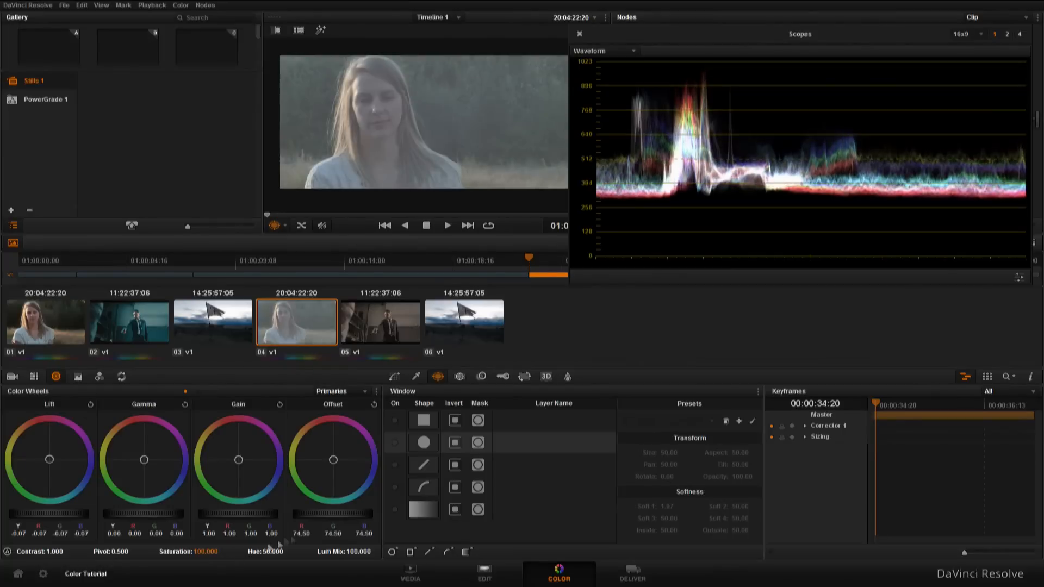
pyautogui.moveTo(335, 514); pyautogui.dragTo(112, 540)
pyautogui.moveTo(333, 515); pyautogui.dragTo(233, 533)
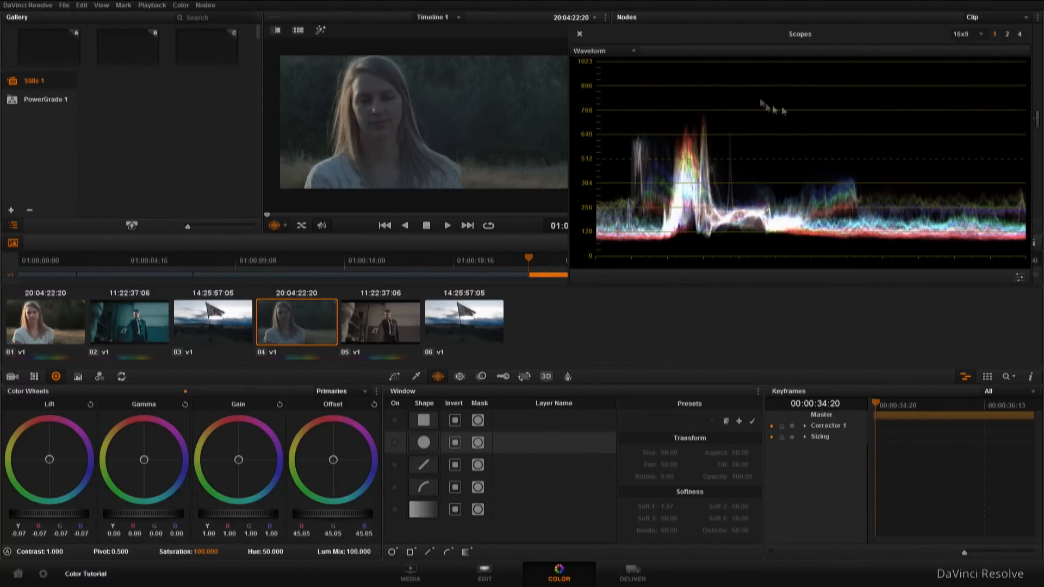
# Step: Examine the fourth clip's image in the Parade, Vectorscope and Histogram scopes in turn
pyautogui.click(629, 52)
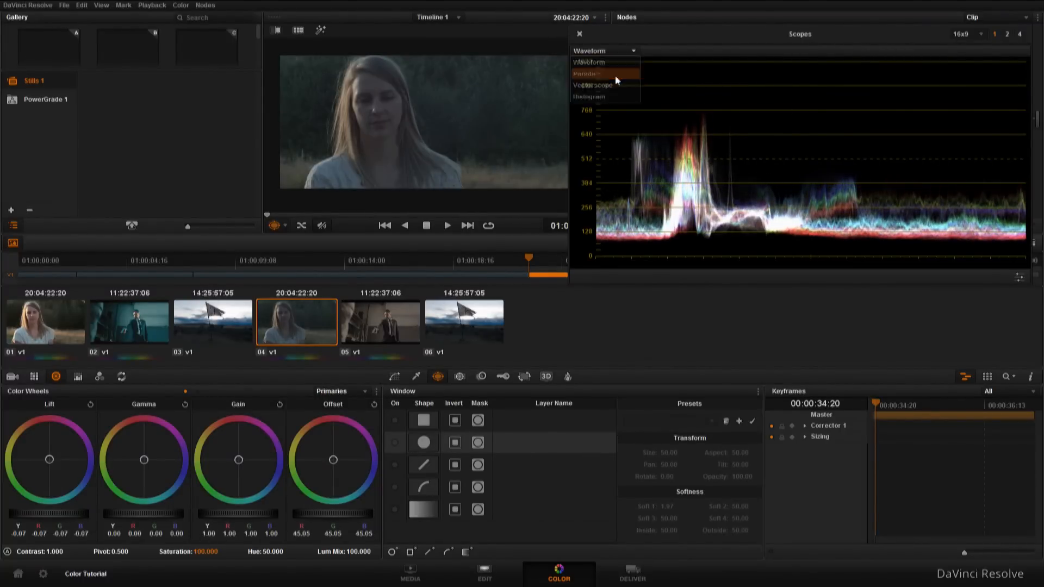
pyautogui.click(618, 75)
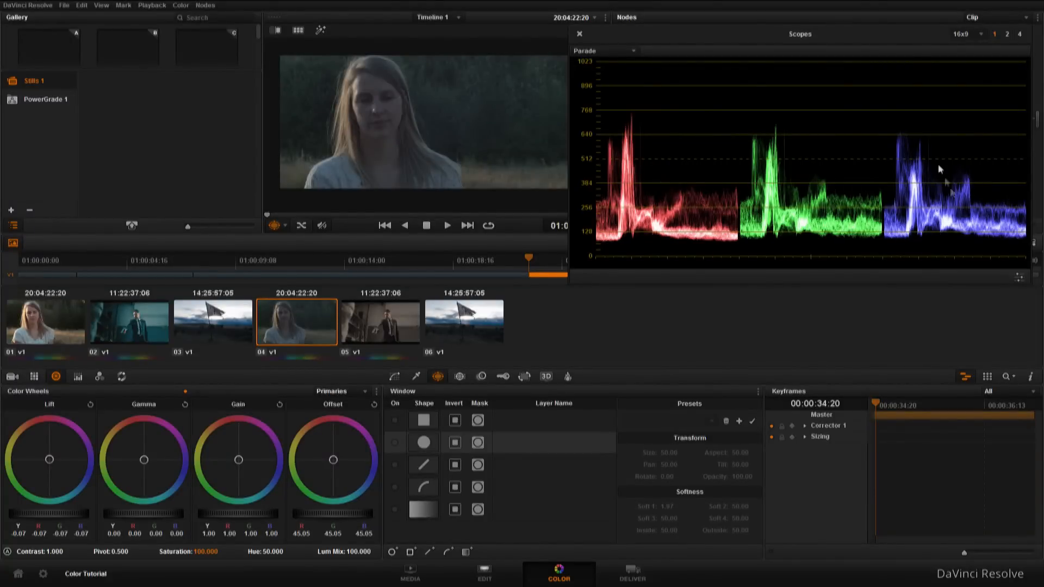
pyautogui.click(644, 53)
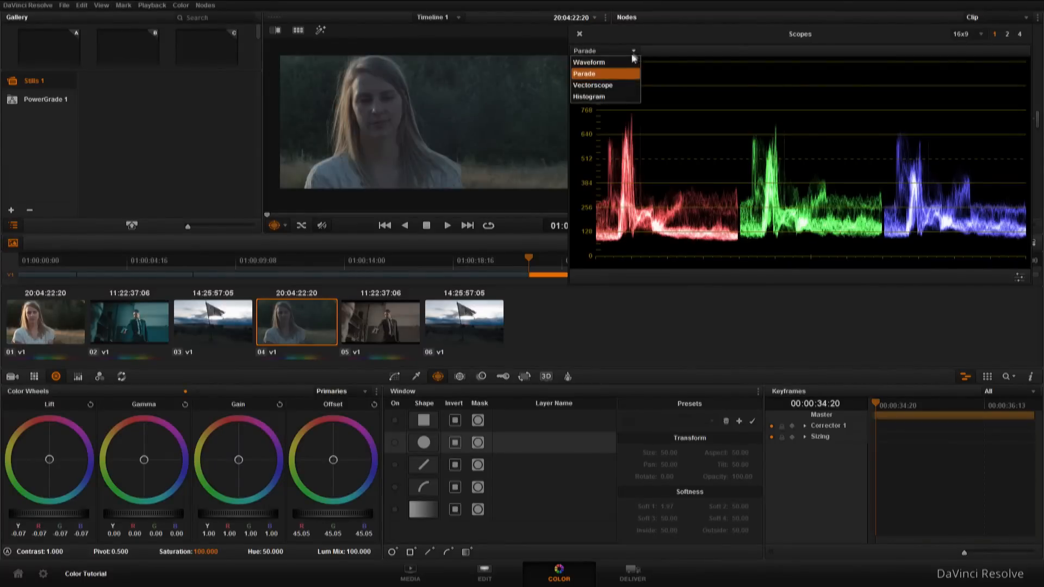
pyautogui.click(598, 91)
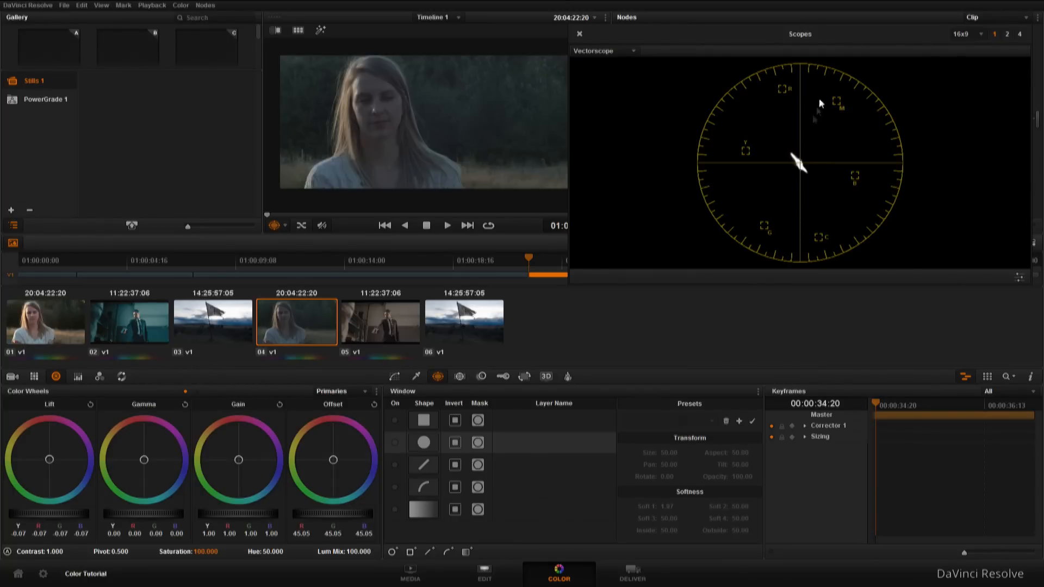
pyautogui.click(628, 50)
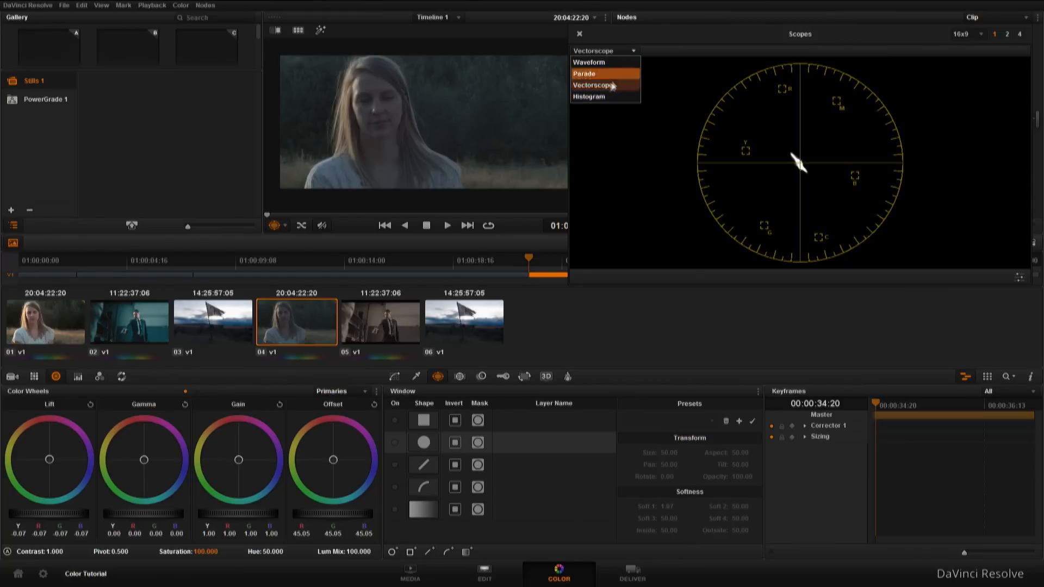
pyautogui.click(587, 98)
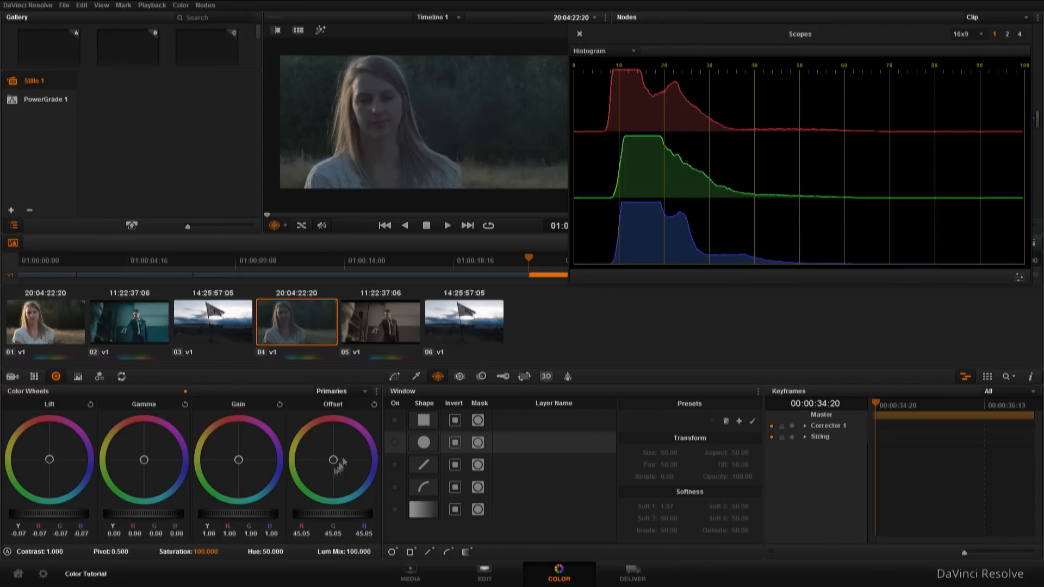
# Step: Raise the Offset to 54.25 while watching the histogram, and return the scope to Waveform
pyautogui.moveTo(303, 514); pyautogui.dragTo(324, 513)
pyautogui.moveTo(595, 473); pyautogui.dragTo(460, 491)
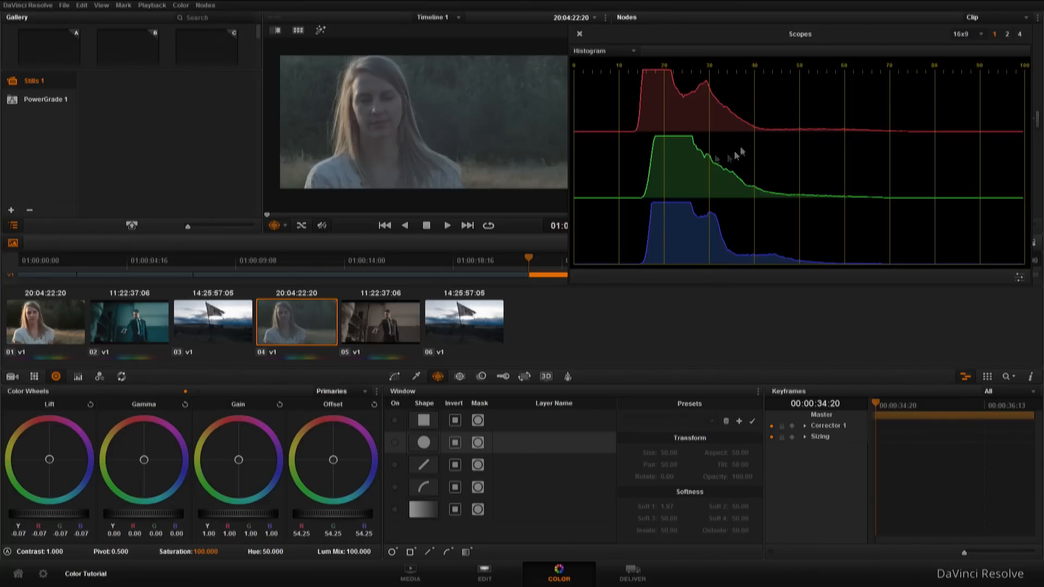
pyautogui.click(634, 51)
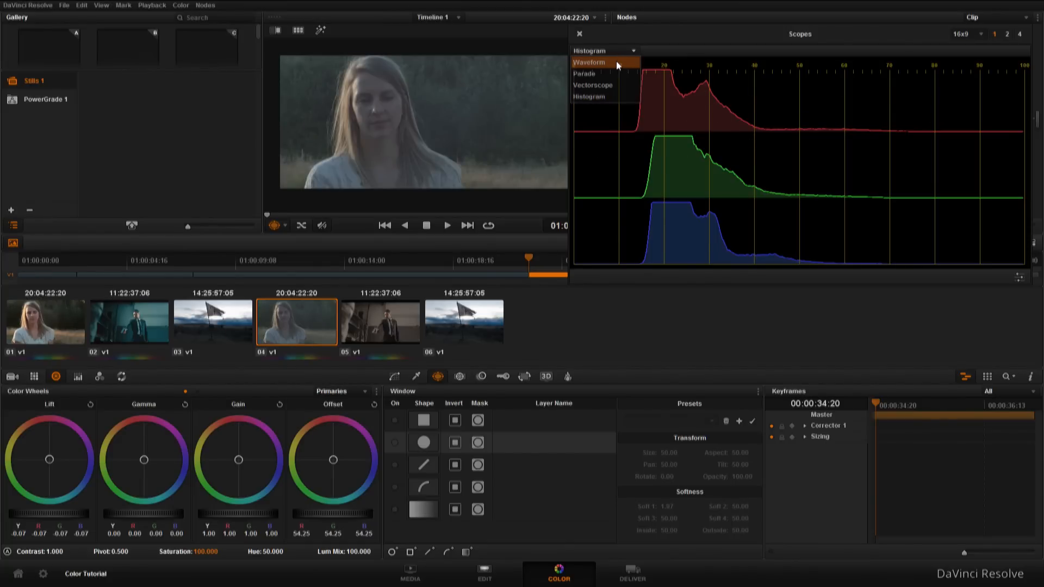
pyautogui.click(615, 61)
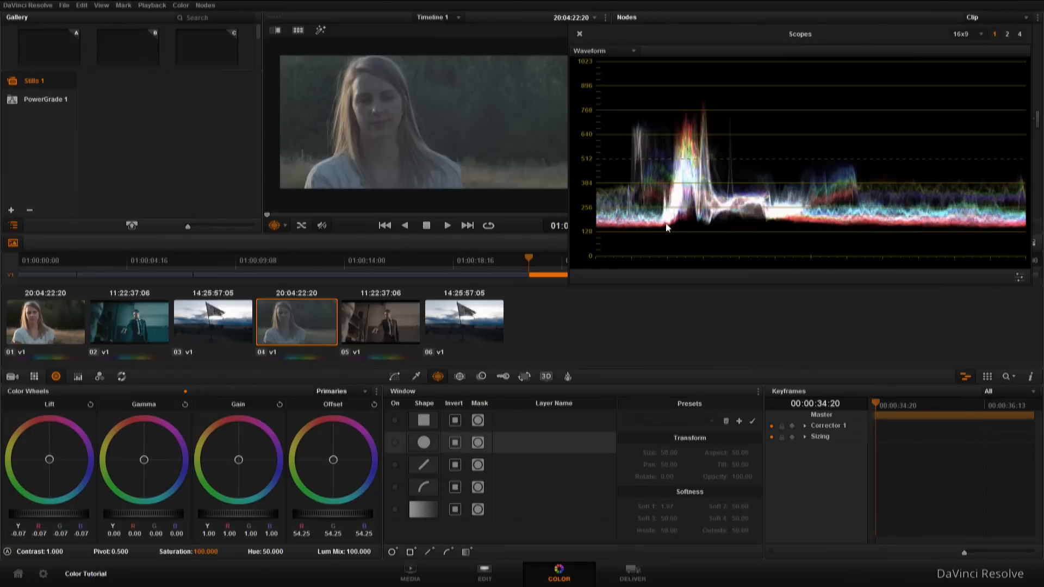
# Step: Move the smaller waveform window over the keyframes area, and display the fourth clip's Camera Raw settings
pyautogui.moveTo(661, 36); pyautogui.dragTo(634, 101)
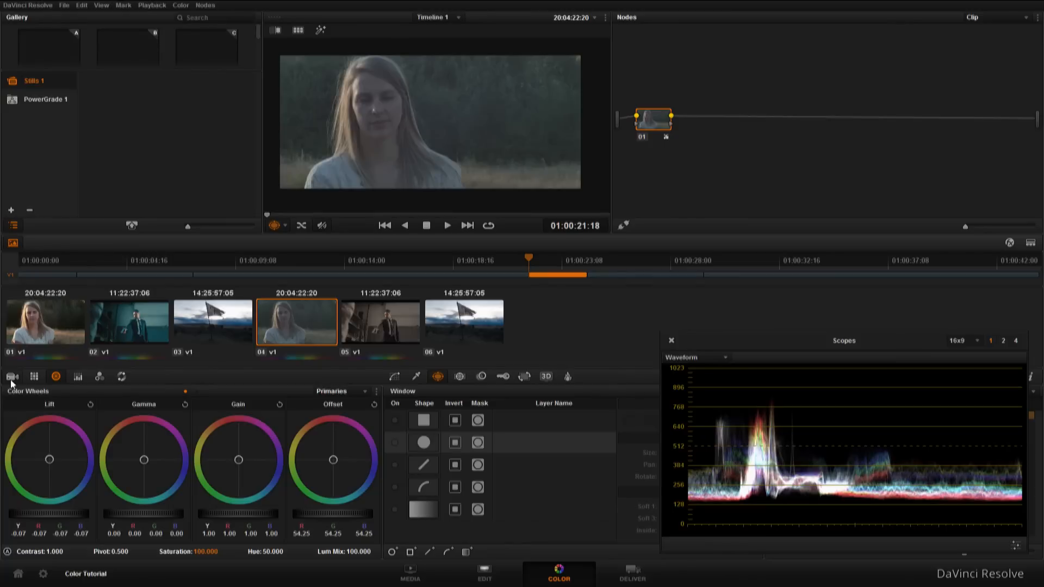
pyautogui.click(12, 378)
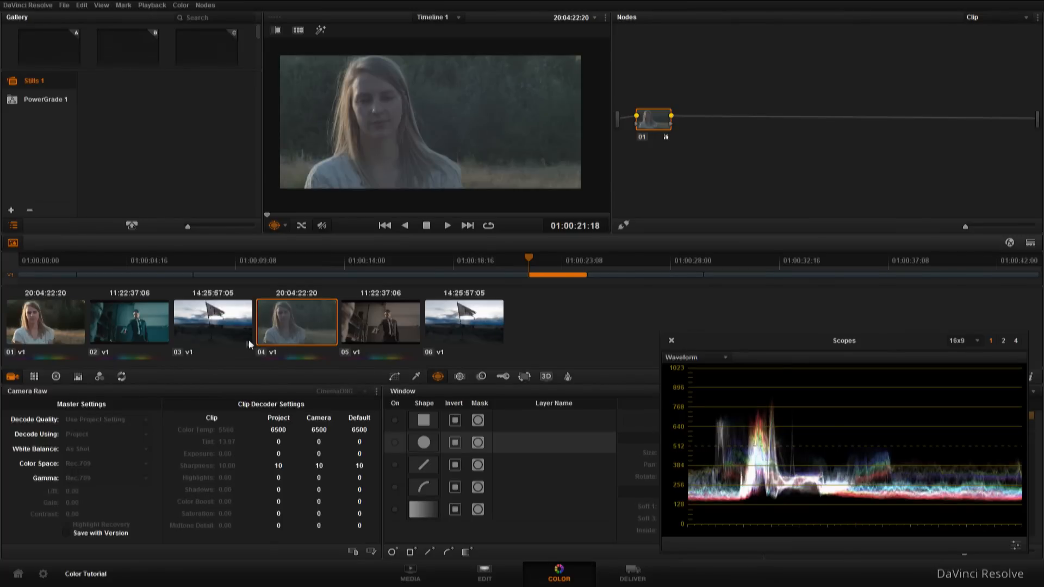
# Step: Display the Camera Raw settings of the fifth and sixth clips in turn, and move the playhead to 01:00:36:09
pyautogui.click(377, 319)
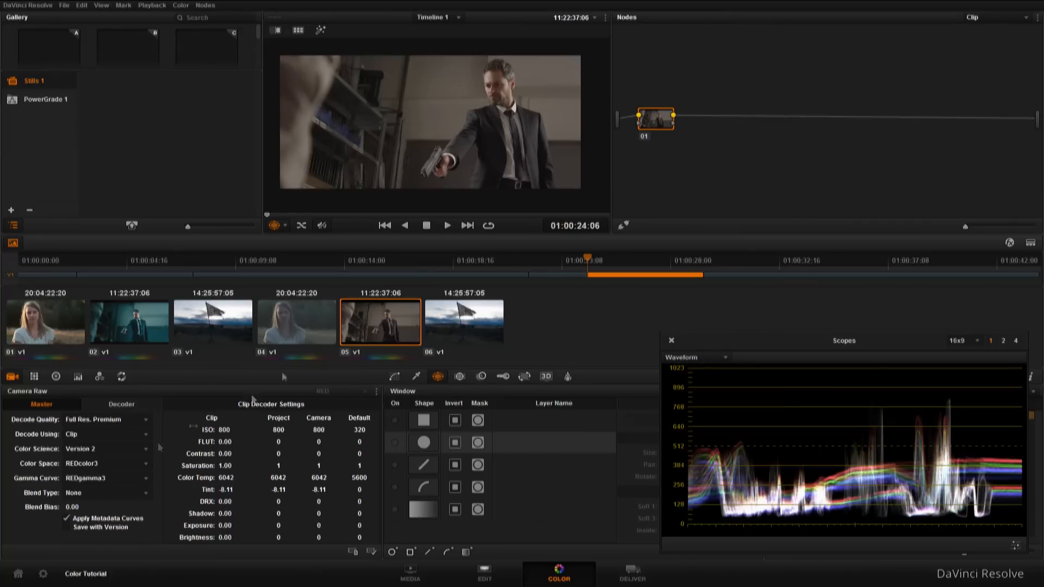
pyautogui.click(456, 316)
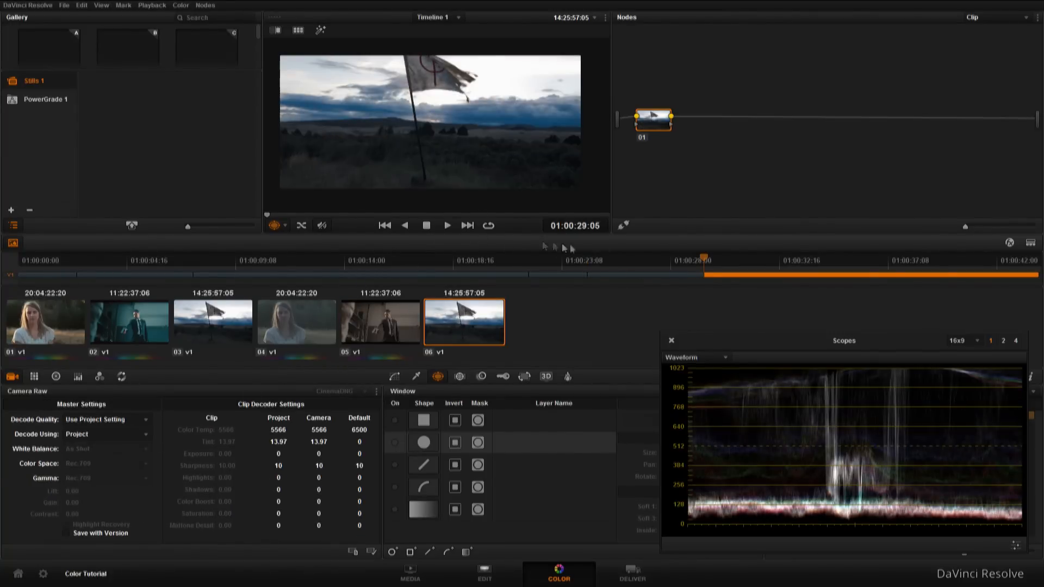
pyautogui.moveTo(797, 259); pyautogui.dragTo(877, 260)
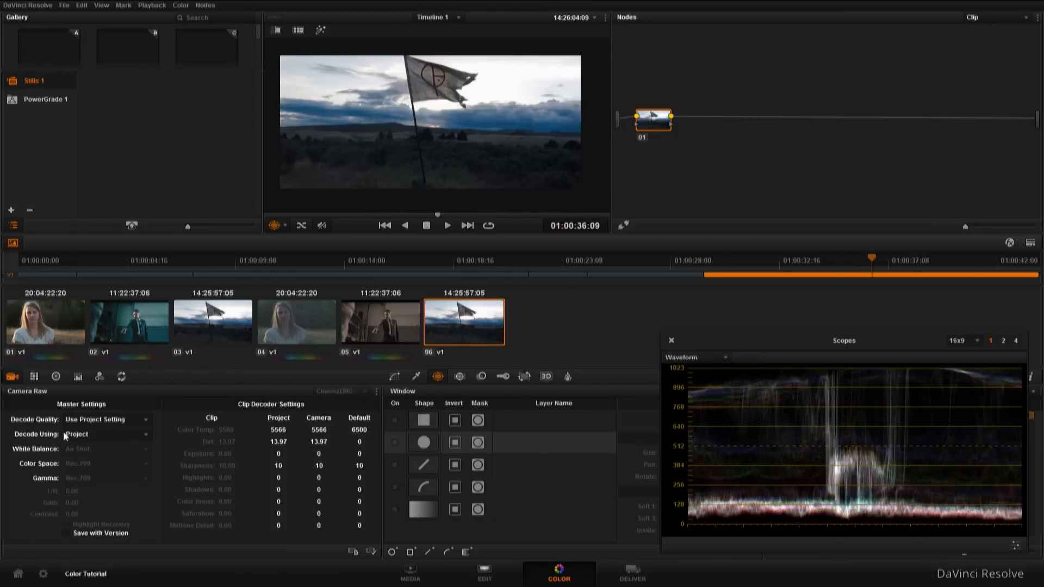
# Step: Decode the sixth clip using its own Clip settings in Camera Raw, and set its color space to BMD Film
pyautogui.click(109, 439)
pyautogui.click(83, 476)
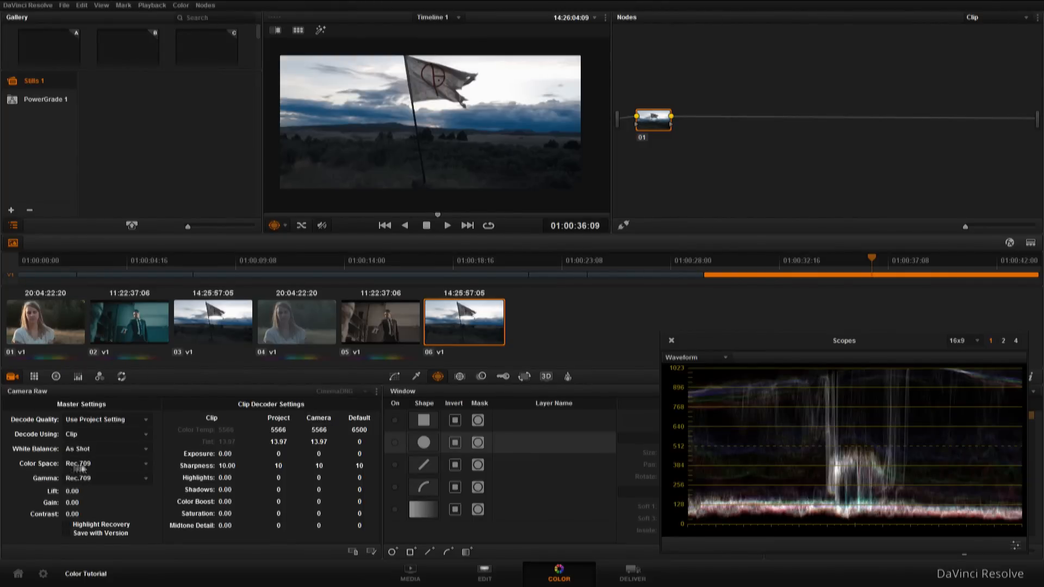
pyautogui.click(83, 464)
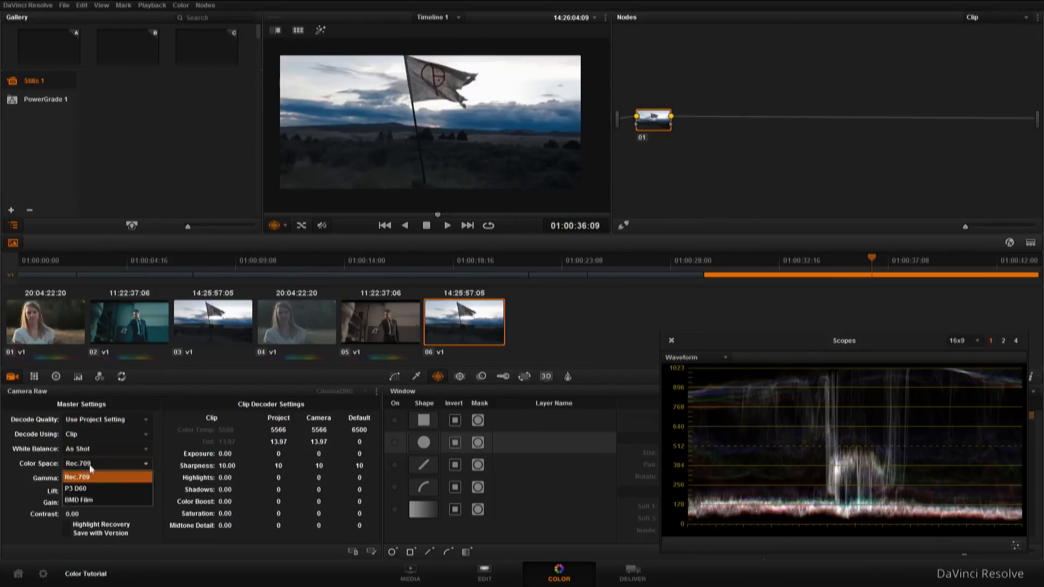
pyautogui.click(99, 501)
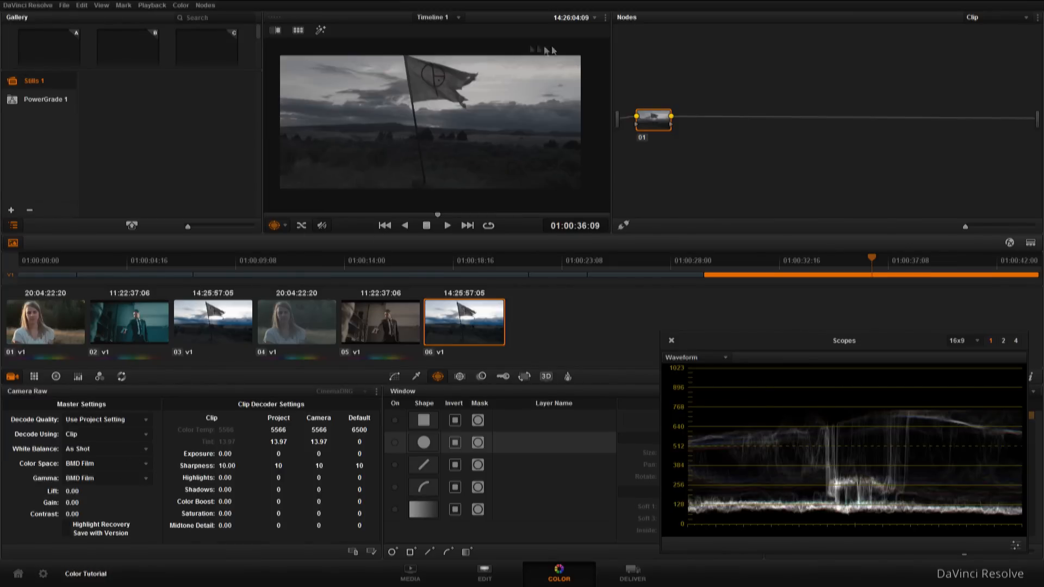
# Step: Switch the sixth clip's color space to Rec.709 for comparison, and set it back to BMD Film
pyautogui.click(130, 465)
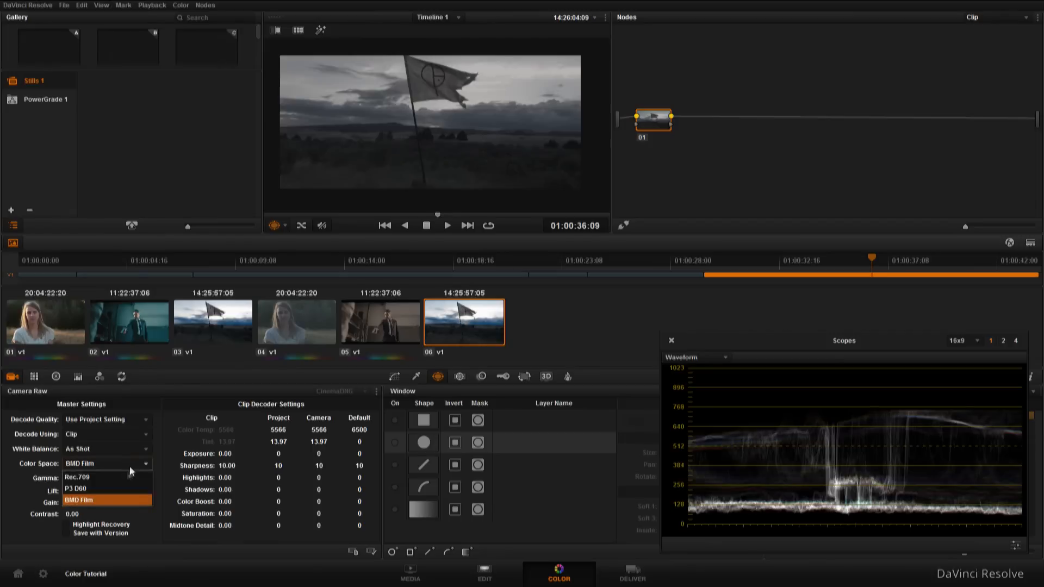
pyautogui.click(80, 477)
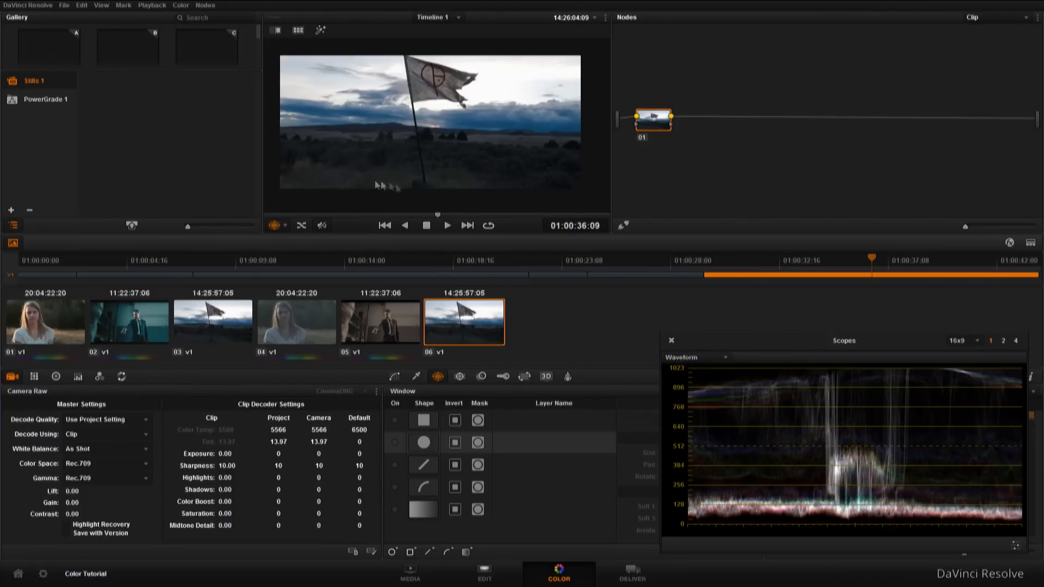
pyautogui.click(122, 465)
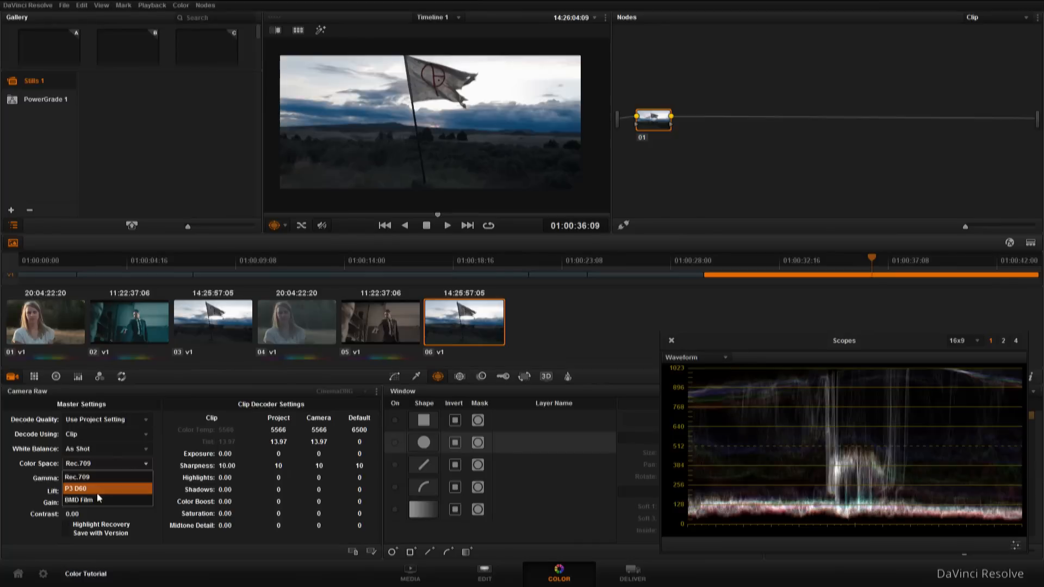
pyautogui.click(93, 500)
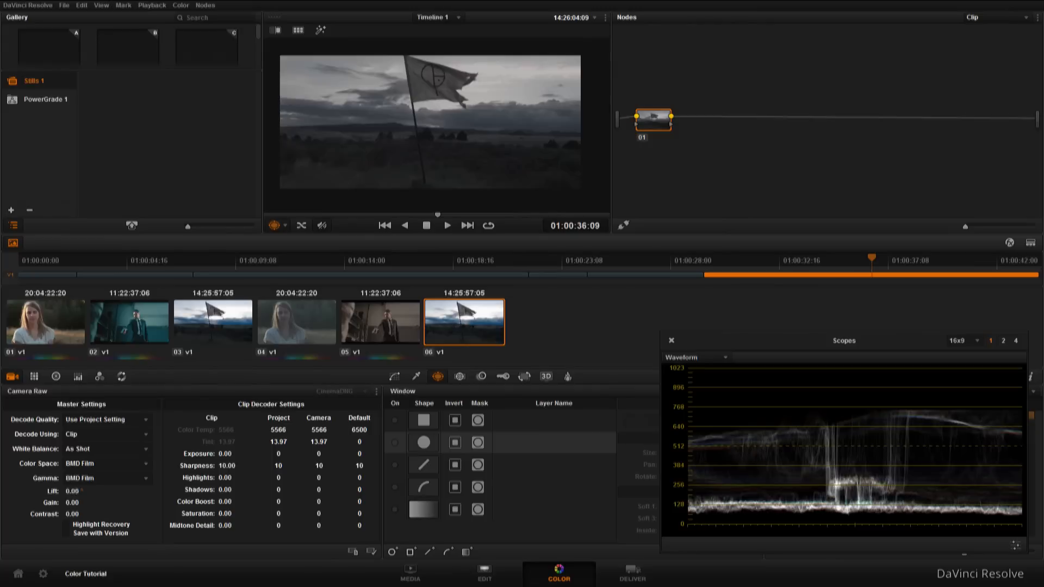
# Step: Try lowering the Camera Raw Lift of the sixth clip, and return it to 0.00
pyautogui.moveTo(72, 491); pyautogui.dragTo(45, 491)
pyautogui.doubleClick(71, 490)
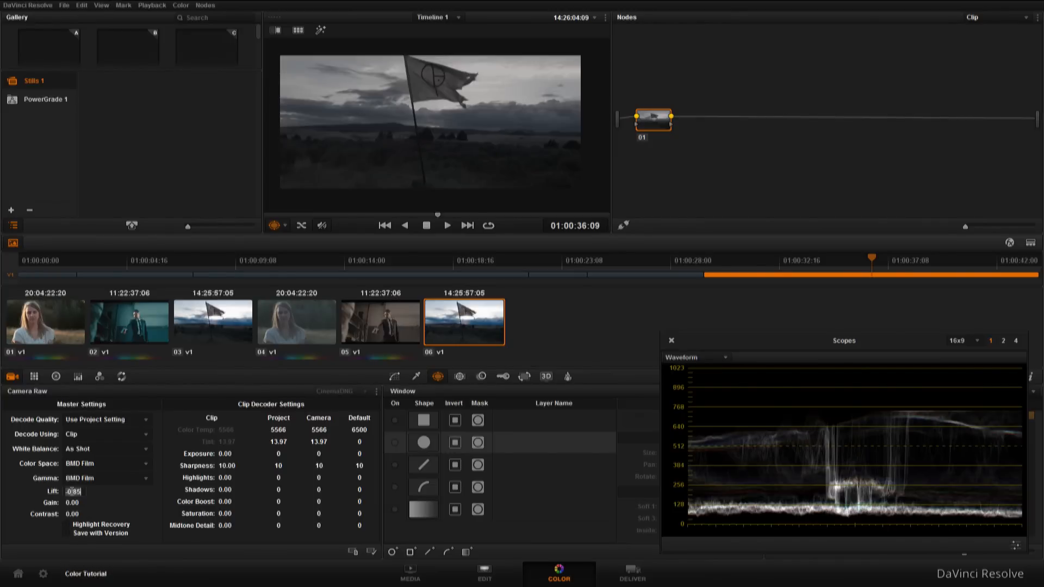
pyautogui.write('00')
pyautogui.press('Return')
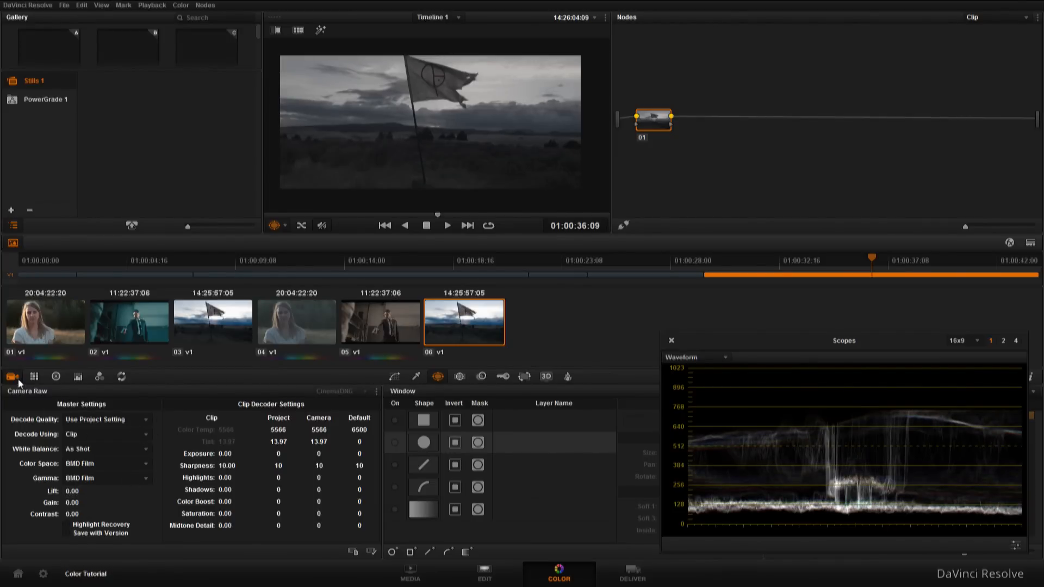
# Step: Display the Color Match palette and overlay the color chart grid on the viewer image
pyautogui.click(35, 377)
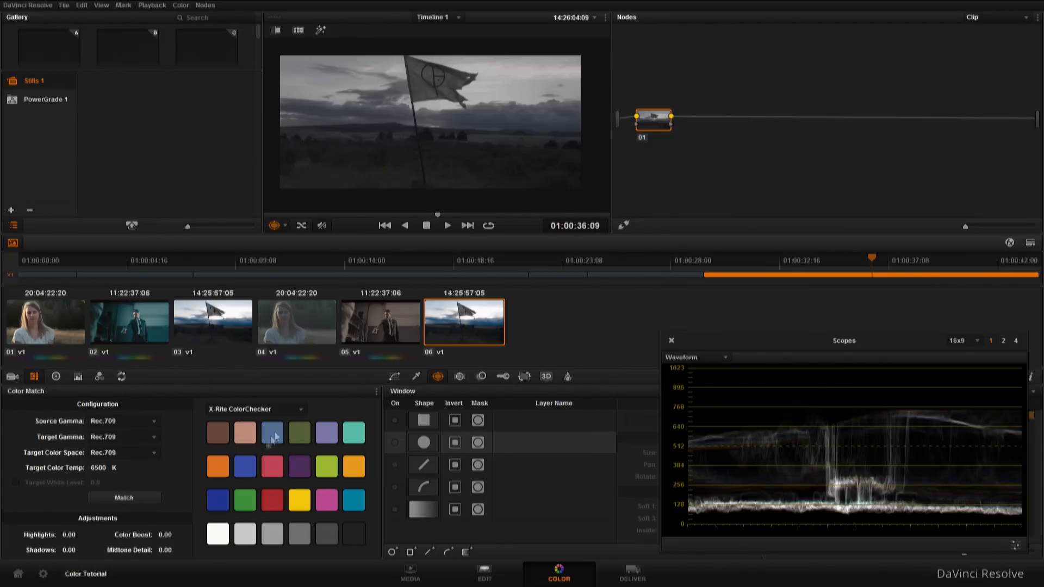
pyautogui.click(283, 226)
pyautogui.click(304, 316)
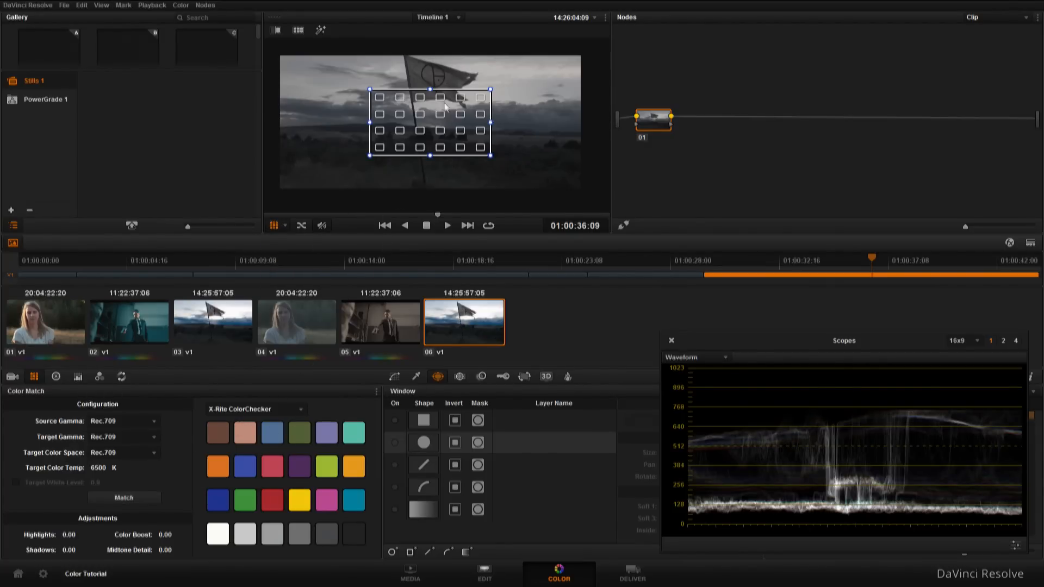
# Step: Skew the color chart grid by its upper-left corner, straighten it again, and turn the viewer overlay off
pyautogui.moveTo(368, 101); pyautogui.dragTo(359, 69)
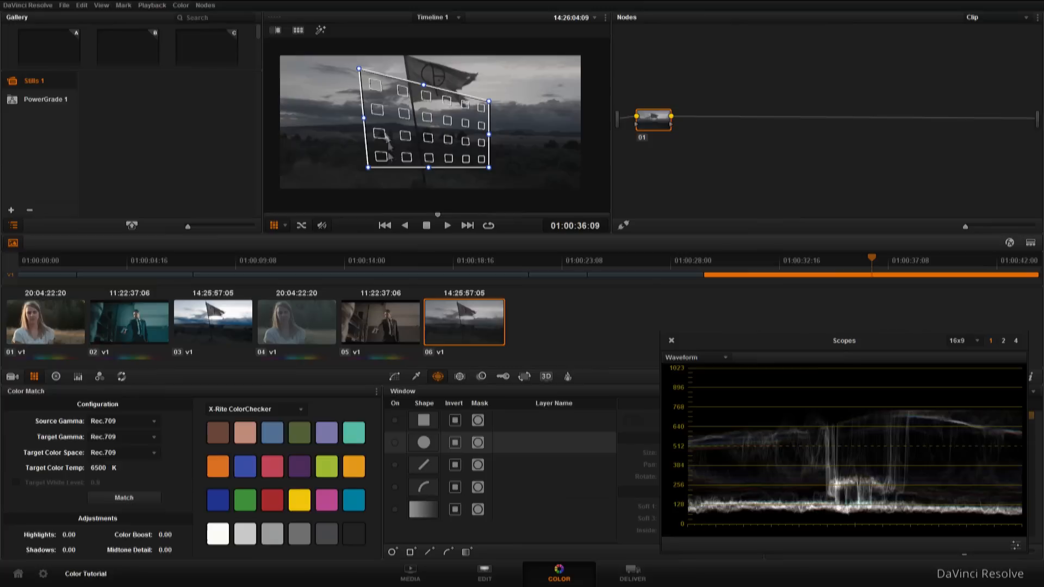
pyautogui.moveTo(359, 69); pyautogui.dragTo(367, 98)
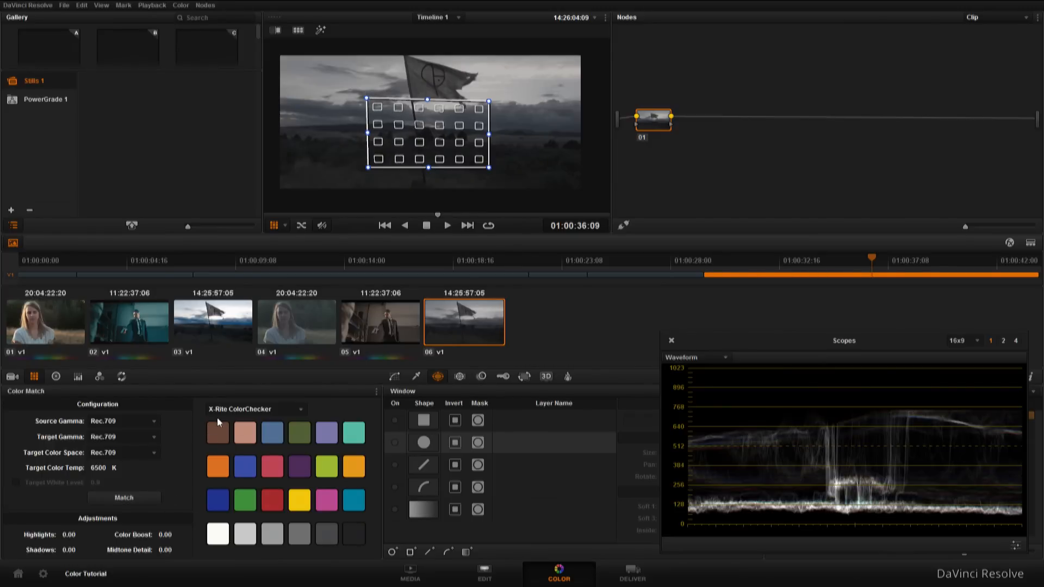
pyautogui.click(285, 224)
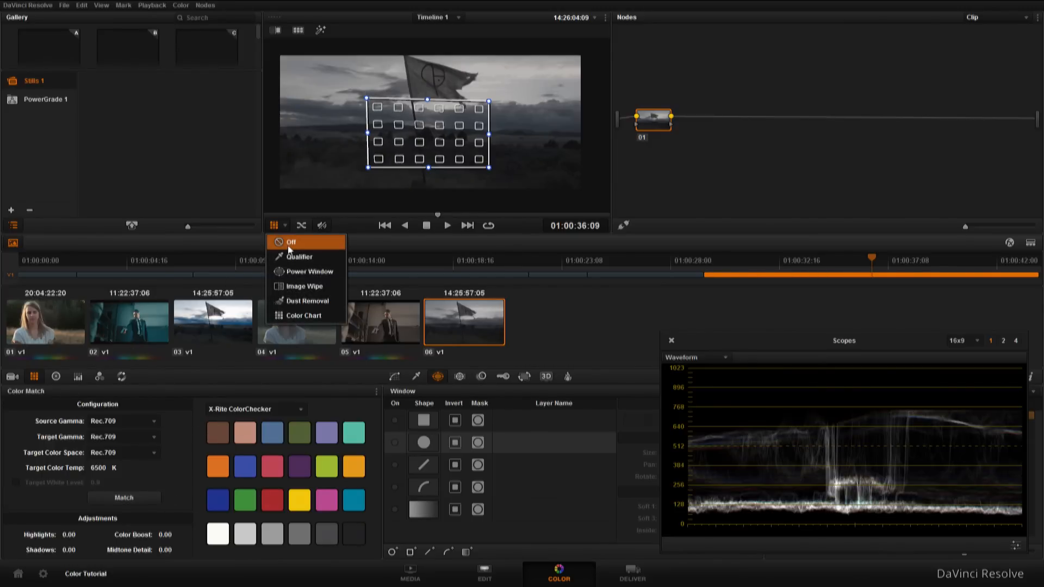
pyautogui.click(288, 244)
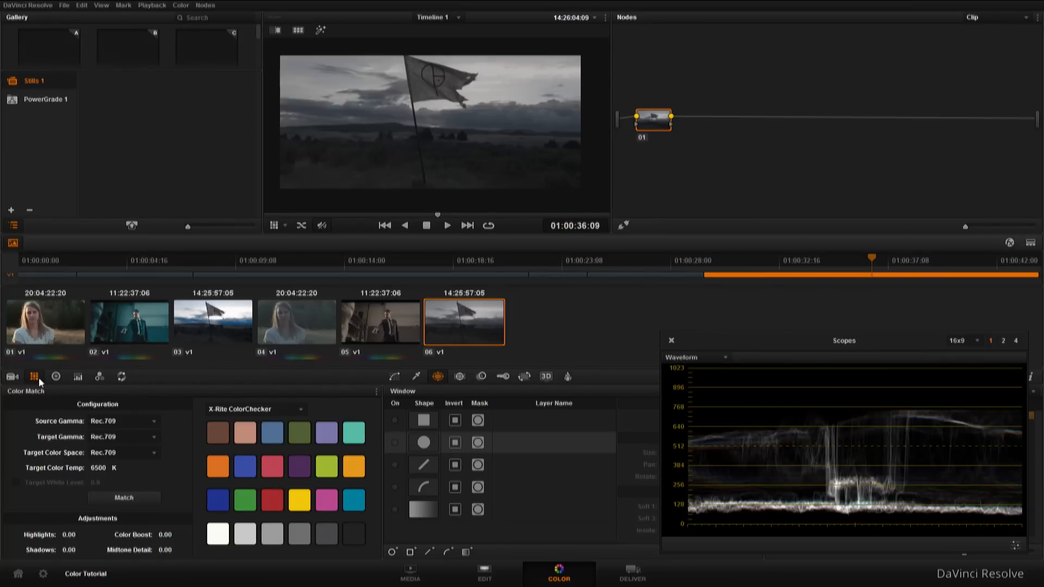
# Step: Display the Color Wheels, look at their Log version, and return to the Primaries wheels
pyautogui.click(56, 376)
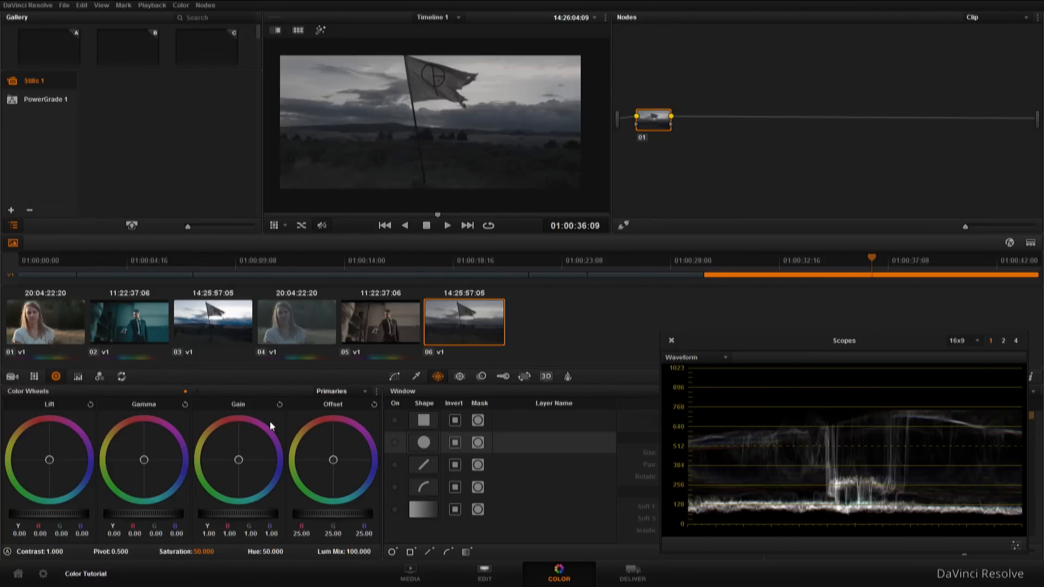
pyautogui.click(342, 393)
pyautogui.click(341, 415)
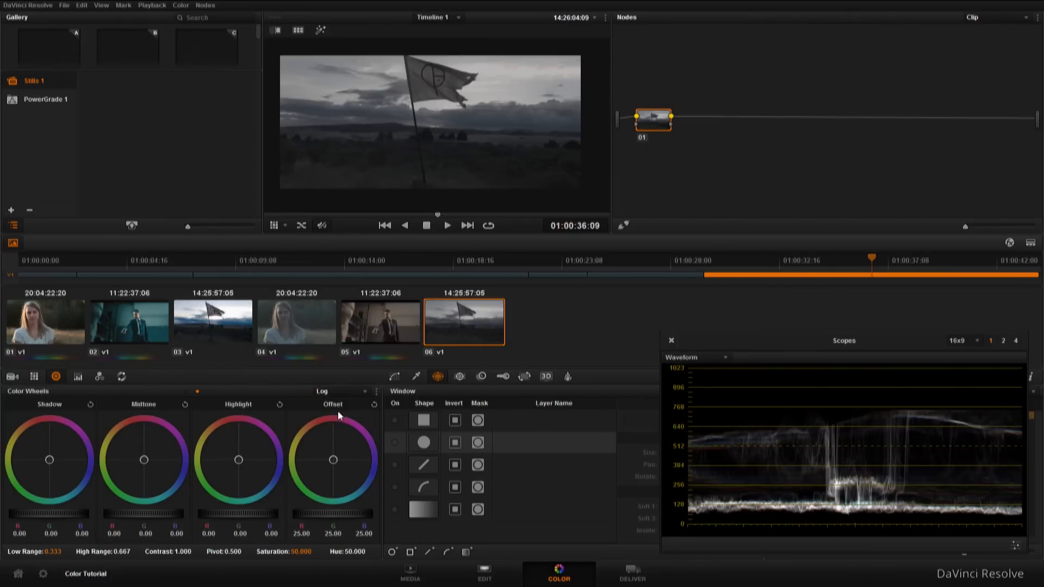
pyautogui.click(352, 393)
pyautogui.click(345, 403)
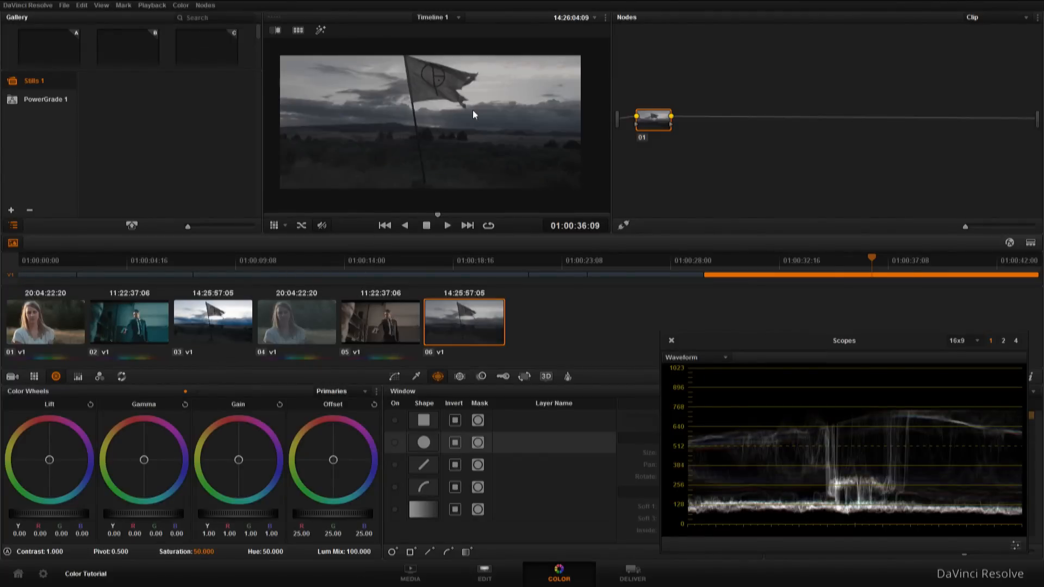
# Step: Move the waveform window higher, and set the sixth clip's Gain to 1.06, Lift to 0.02 and Gamma to -0.01
pyautogui.rightClick(472, 111)
pyautogui.click(728, 333)
pyautogui.moveTo(755, 344); pyautogui.dragTo(736, 267)
pyautogui.moveTo(251, 516); pyautogui.dragTo(85, 527)
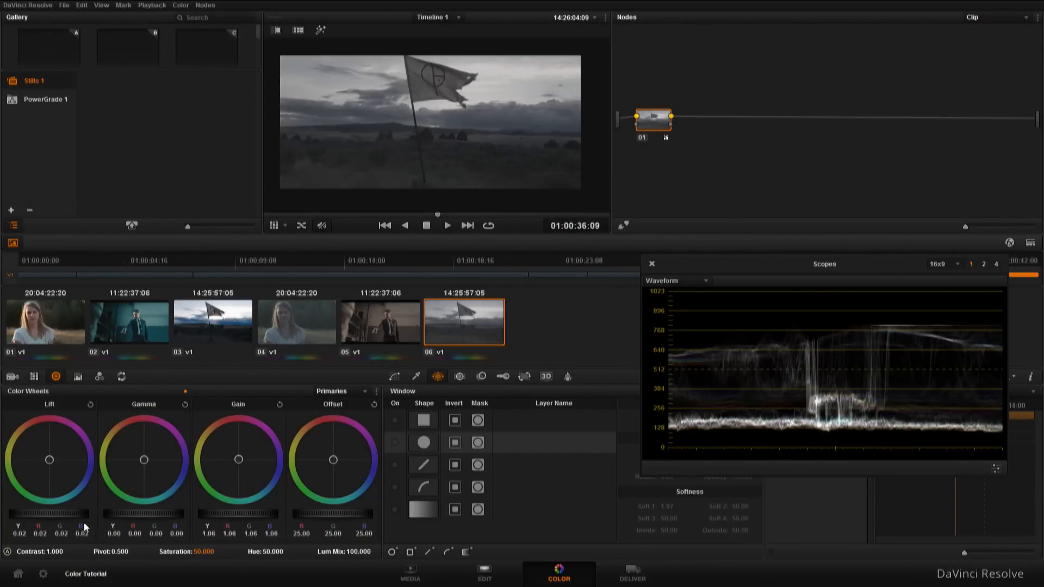
pyautogui.moveTo(147, 513); pyautogui.dragTo(213, 512)
pyautogui.moveTo(147, 518)
pyautogui.mouseDown()
pyautogui.moveTo(105, 525)
pyautogui.moveTo(200, 507)
pyautogui.moveTo(125, 522)
pyautogui.moveTo(138, 520)
pyautogui.mouseUp()
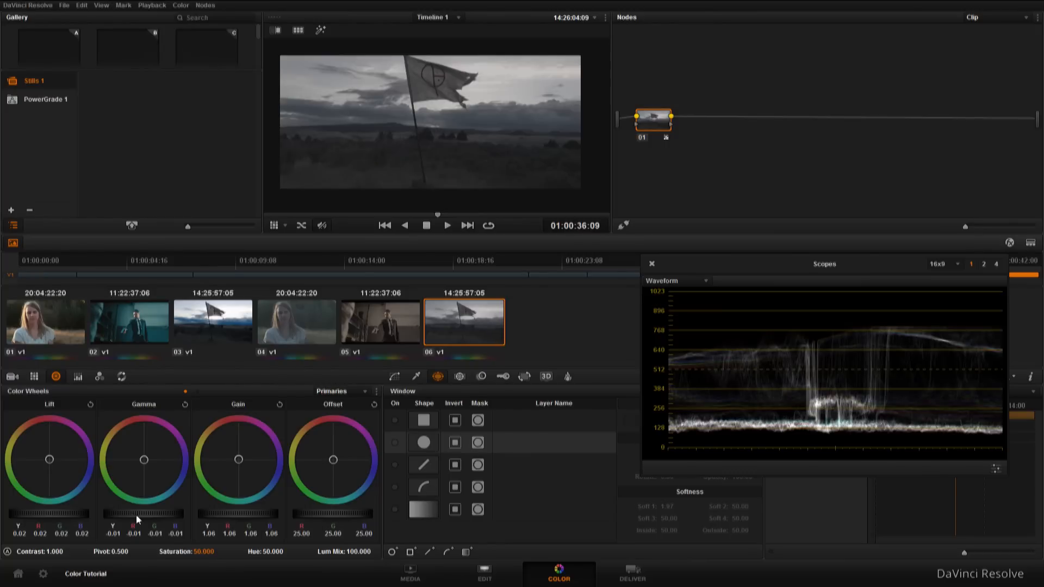
# Step: Switch to the Log wheels, reduce the Low Range, and lower the Shadow level to -0.31
pyautogui.click(354, 392)
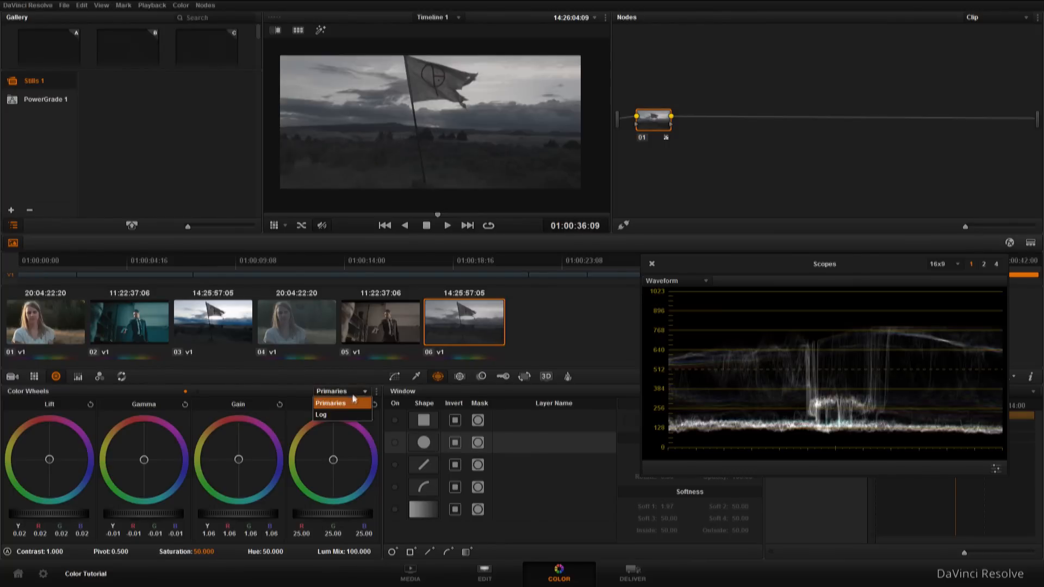
pyautogui.click(329, 414)
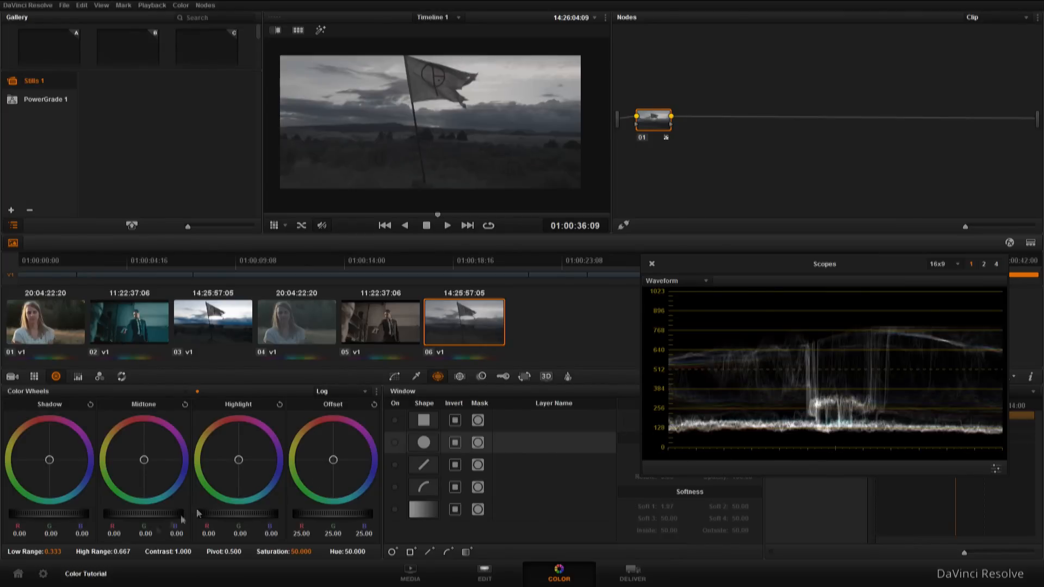
pyautogui.moveTo(78, 512); pyautogui.dragTo(7, 526)
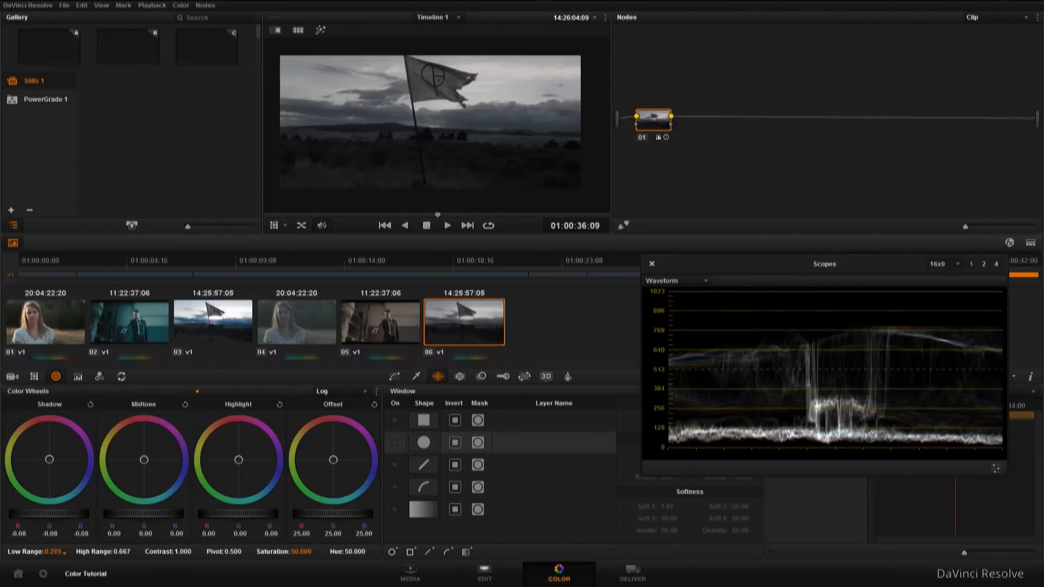
pyautogui.moveTo(64, 554); pyautogui.dragTo(63, 559)
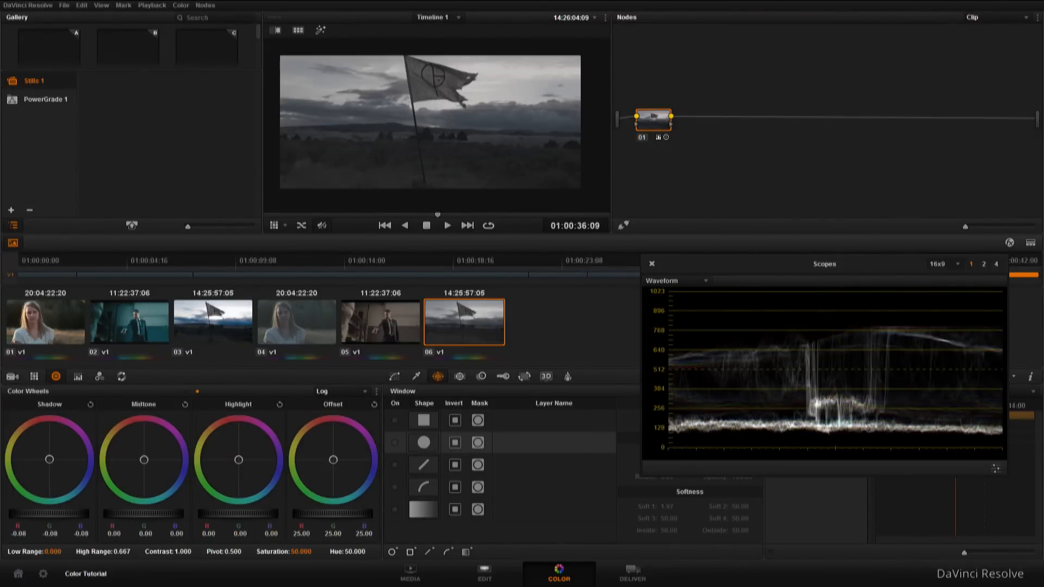
pyautogui.moveTo(54, 520); pyautogui.dragTo(22, 525)
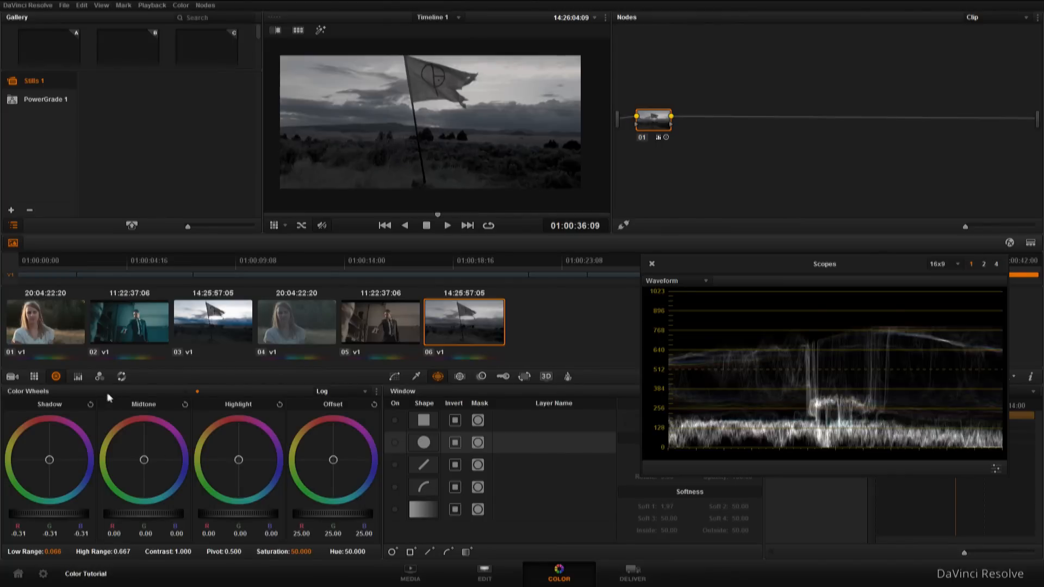
# Step: In the Primaries bars, raise red Gamma to 0.14, blue Gamma to 0.13 and blue Gain to 1.25, and reset Gamma and Gain
pyautogui.click(80, 376)
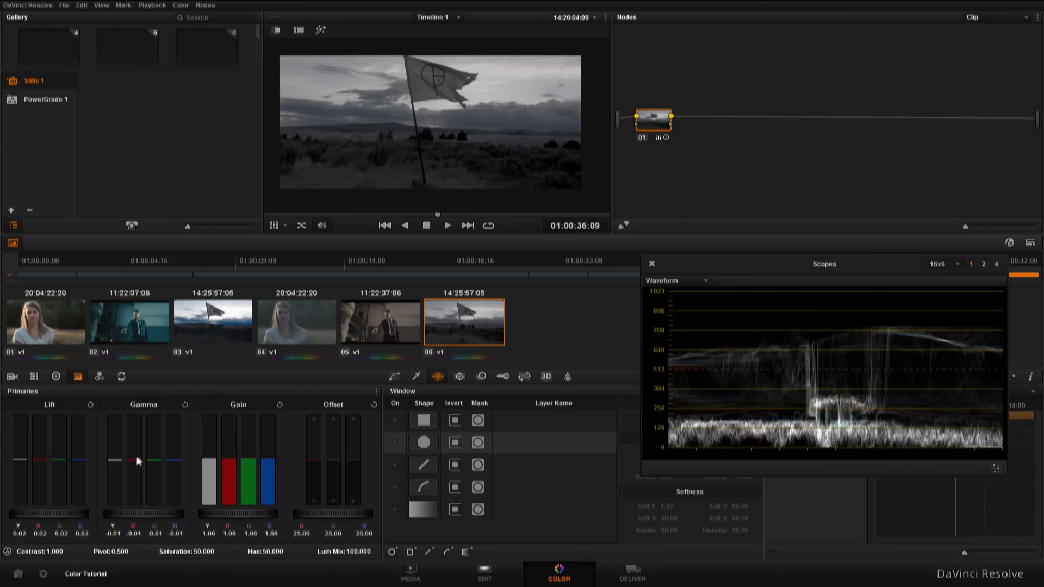
pyautogui.moveTo(135, 459); pyautogui.dragTo(154, 424)
pyautogui.moveTo(175, 458); pyautogui.dragTo(179, 419)
pyautogui.moveTo(263, 433); pyautogui.dragTo(275, 405)
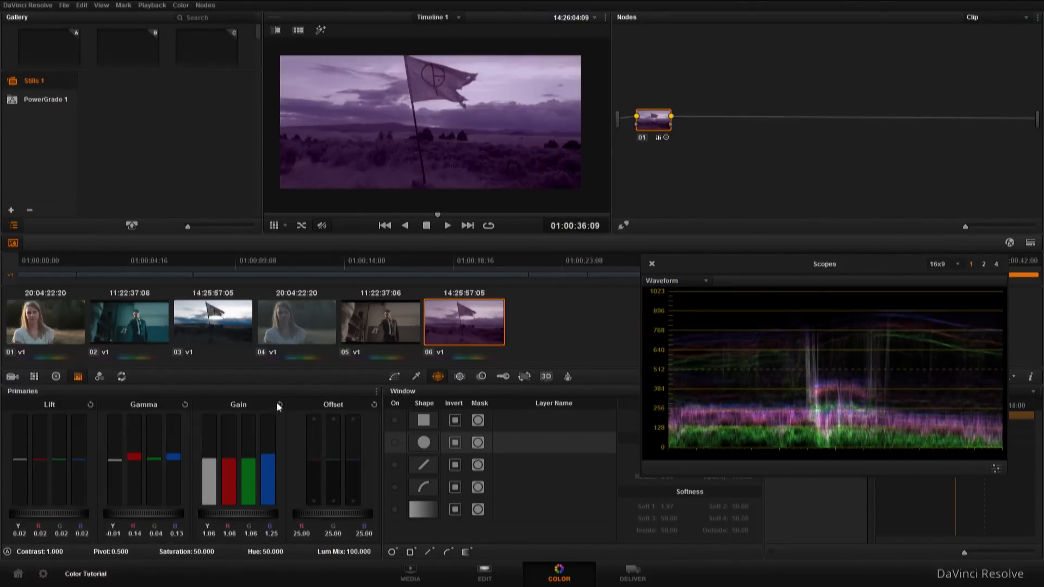
pyautogui.click(185, 405)
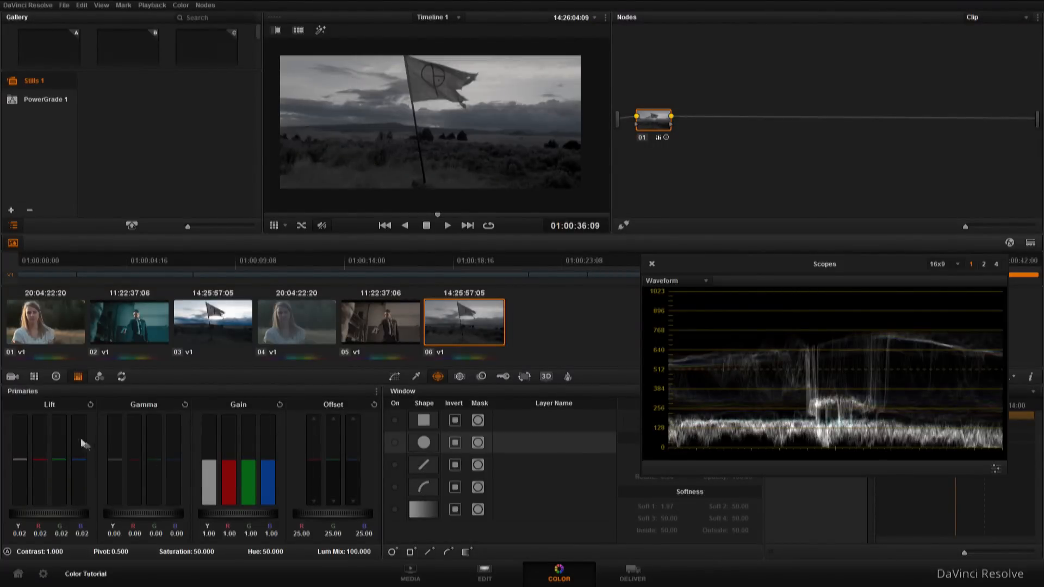
# Step: In the RGB Mixer, raise red in the Red Output, green in the Green Output and blue in the Blue Output to 2.00
pyautogui.click(100, 377)
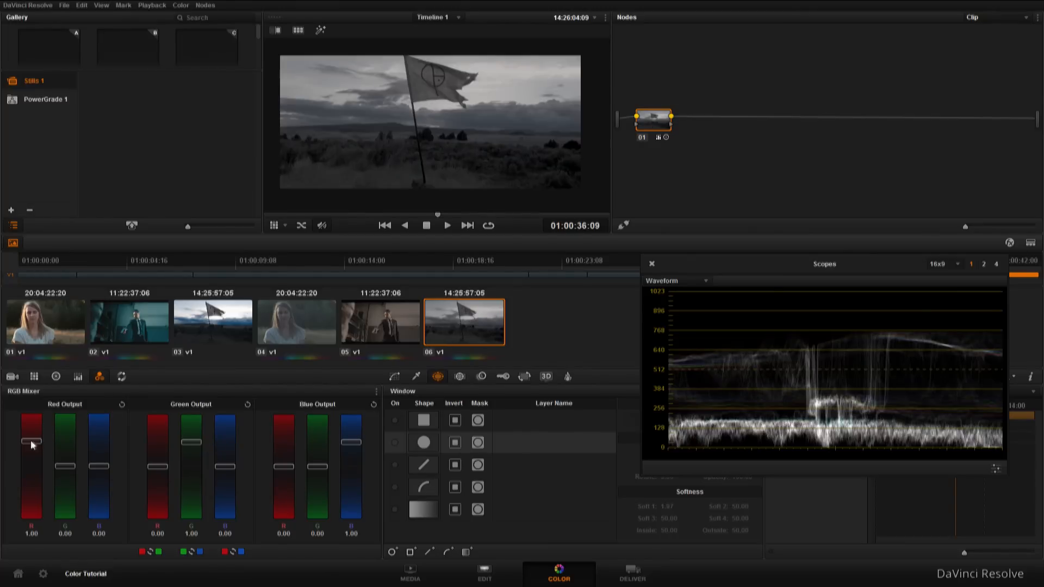
pyautogui.moveTo(30, 442); pyautogui.dragTo(31, 417)
pyautogui.moveTo(187, 440); pyautogui.dragTo(191, 418)
pyautogui.moveTo(351, 442); pyautogui.dragTo(352, 417)
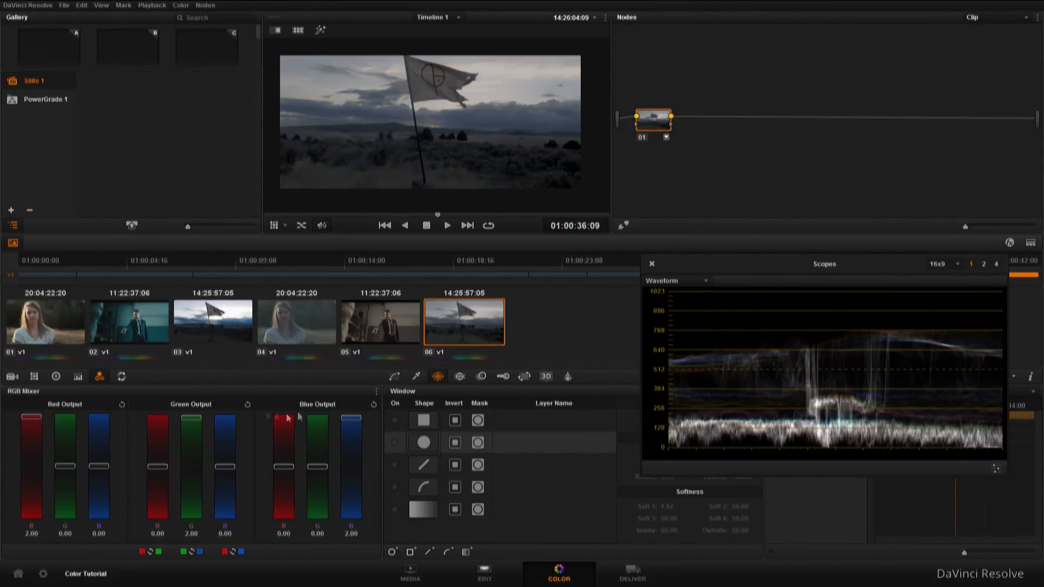
pyautogui.moveTo(354, 423)
pyautogui.mouseDown()
pyautogui.moveTo(354, 435)
pyautogui.moveTo(354, 418)
pyautogui.mouseUp()
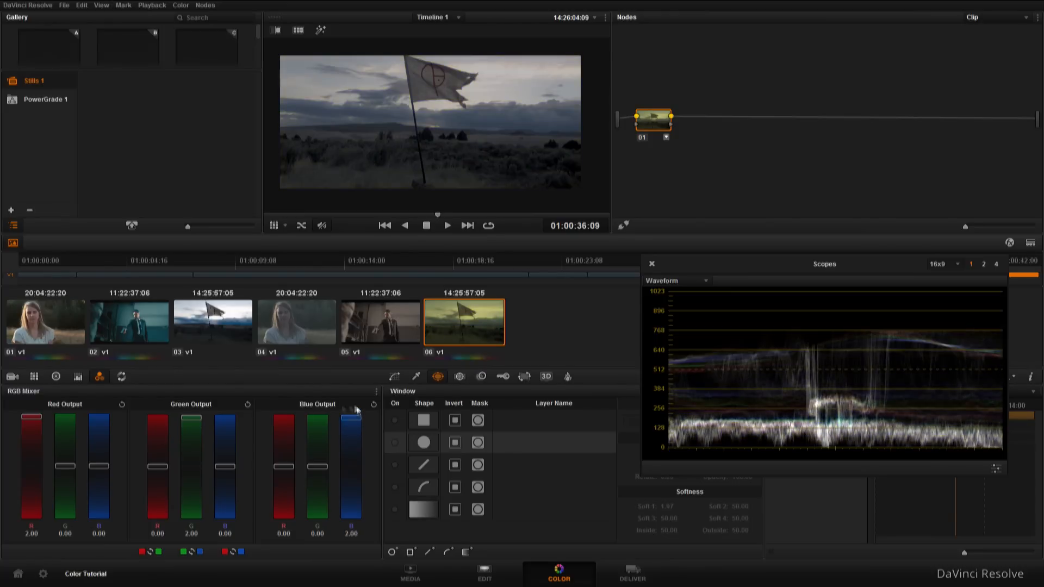
# Step: Reset the RGB Mixer's Red, Green and Blue Outputs to their defaults
pyautogui.click(122, 405)
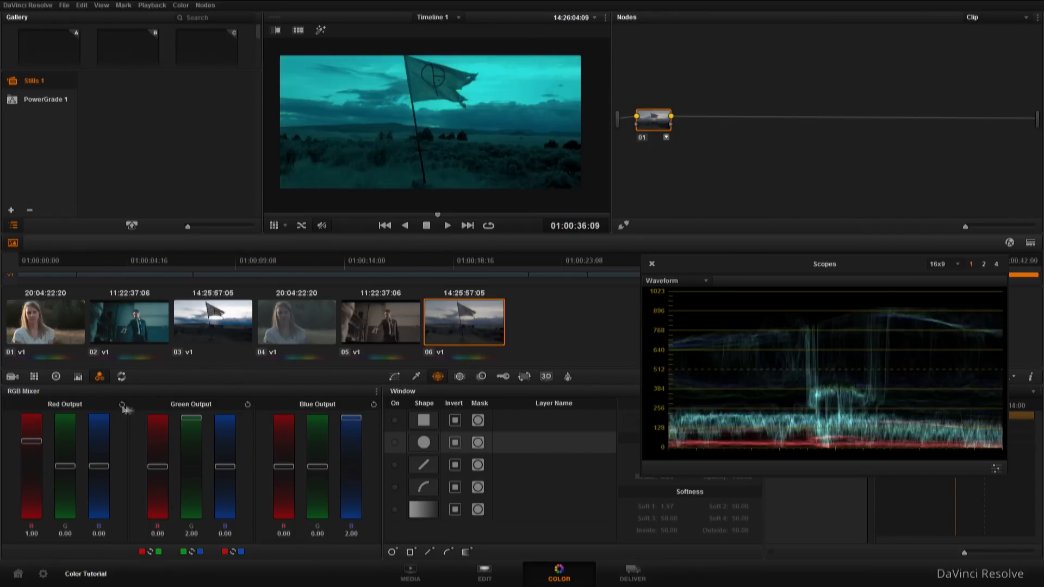
pyautogui.click(248, 405)
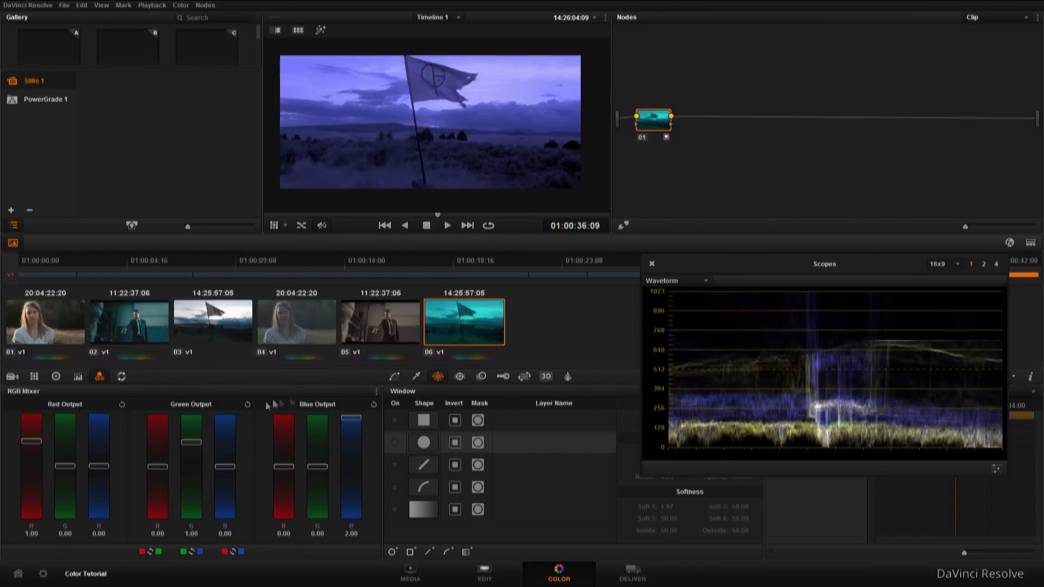
pyautogui.click(374, 405)
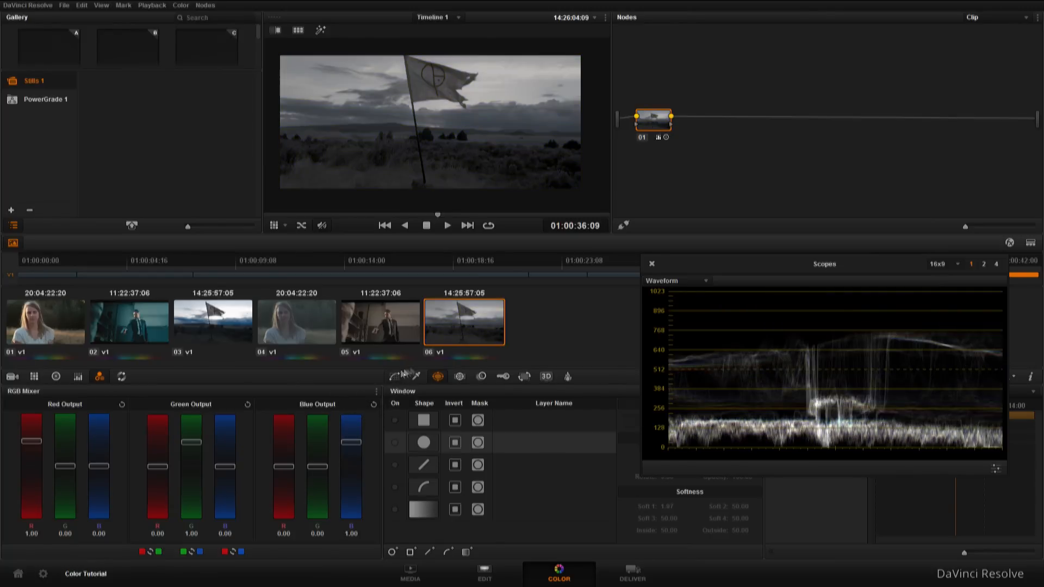
# Step: Display the Curves, move the waveform window off them, and open the enlarged Curves view
pyautogui.click(396, 378)
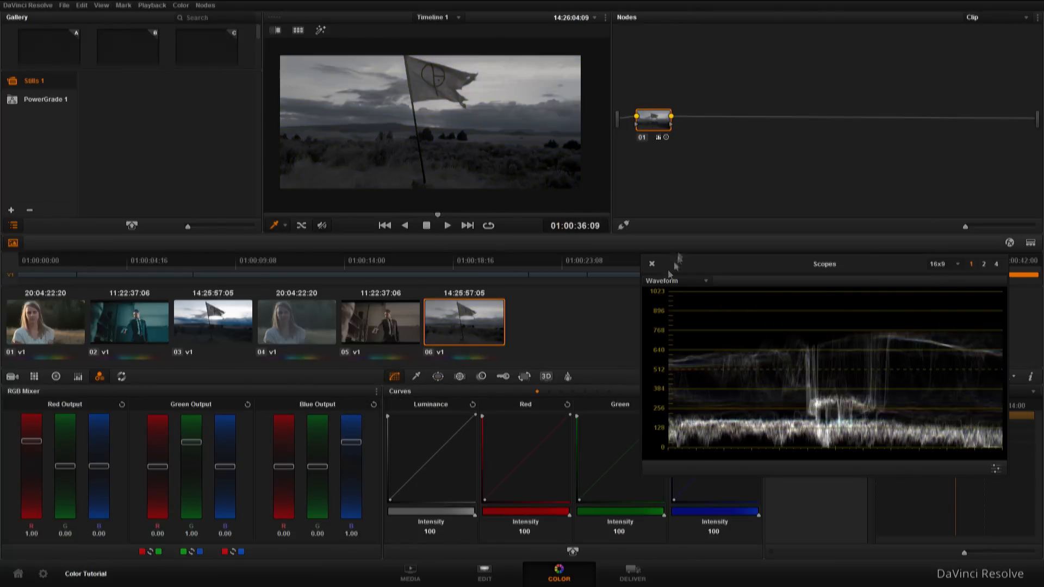
pyautogui.moveTo(680, 264); pyautogui.dragTo(702, 133)
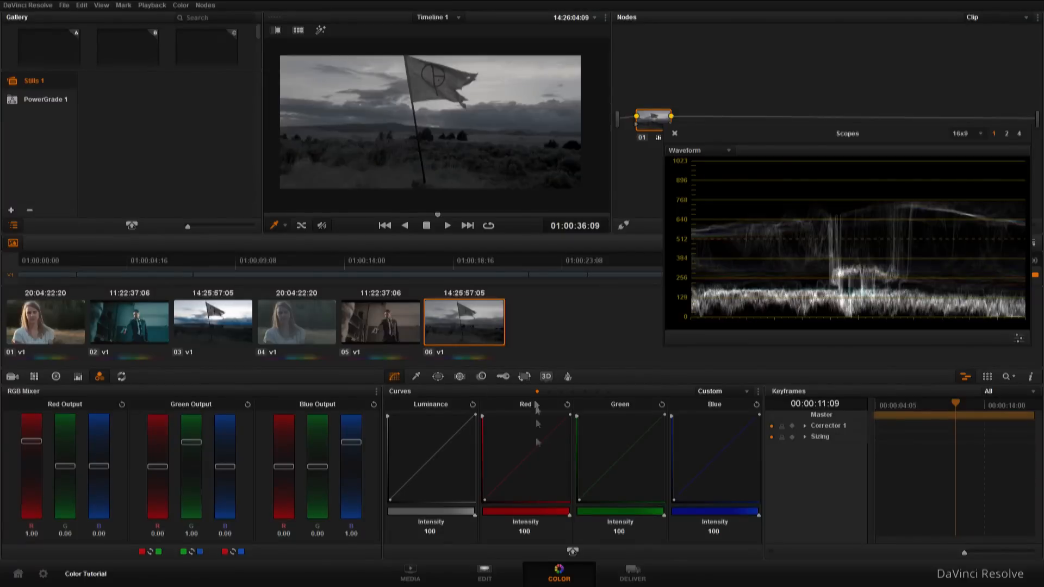
pyautogui.click(573, 551)
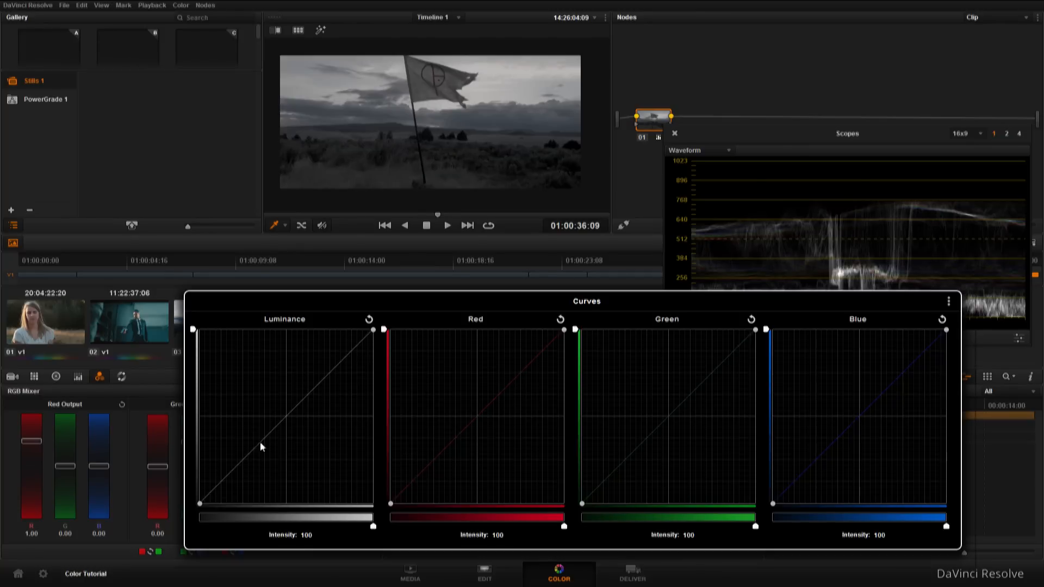
# Step: Shape the ganged Luminance curve into an S with lower shadows and higher highlights, and move the waveform window clear of the Curves
pyautogui.moveTo(253, 451); pyautogui.dragTo(257, 461)
pyautogui.click(324, 387)
pyautogui.moveTo(323, 387); pyautogui.dragTo(316, 364)
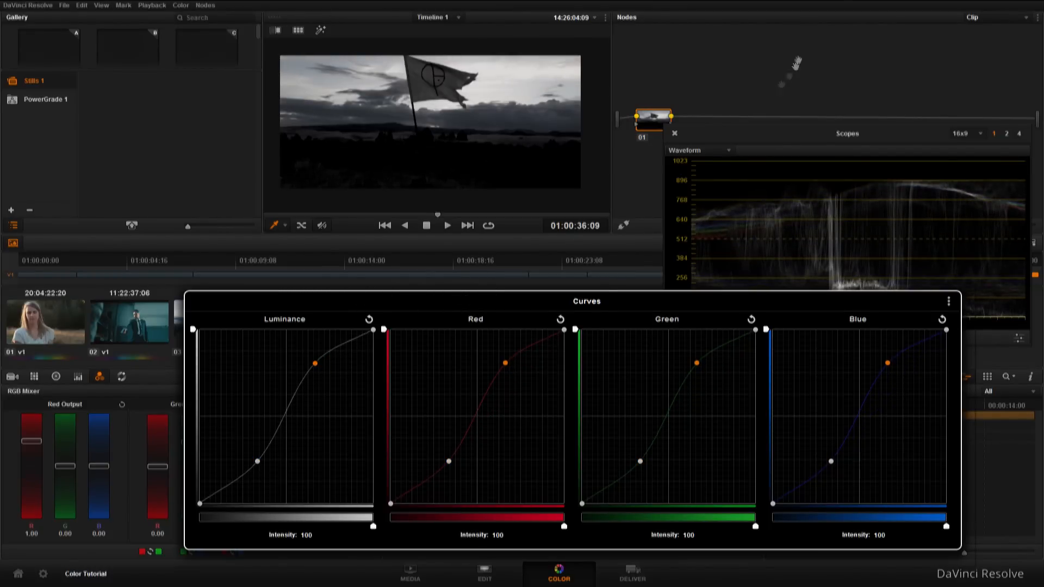
pyautogui.moveTo(769, 134); pyautogui.dragTo(736, 34)
pyautogui.click(572, 552)
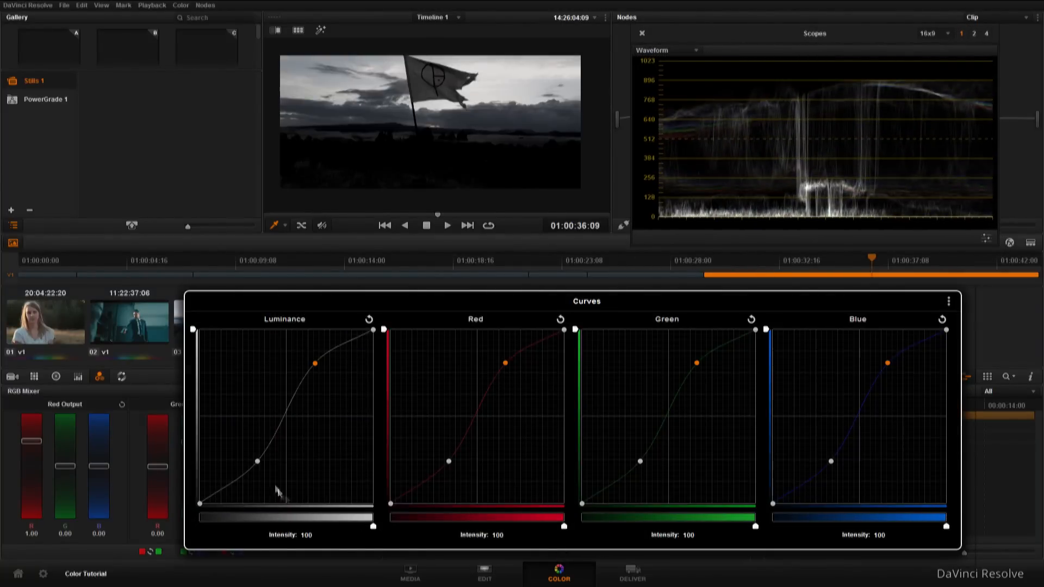
# Step: Raise the shadow point of the ganged curves, try a higher and a lower highlight point, and reset the curves
pyautogui.moveTo(258, 461)
pyautogui.mouseDown()
pyautogui.moveTo(205, 496)
pyautogui.moveTo(247, 464)
pyautogui.moveTo(268, 466)
pyautogui.moveTo(272, 443)
pyautogui.moveTo(259, 443)
pyautogui.mouseUp()
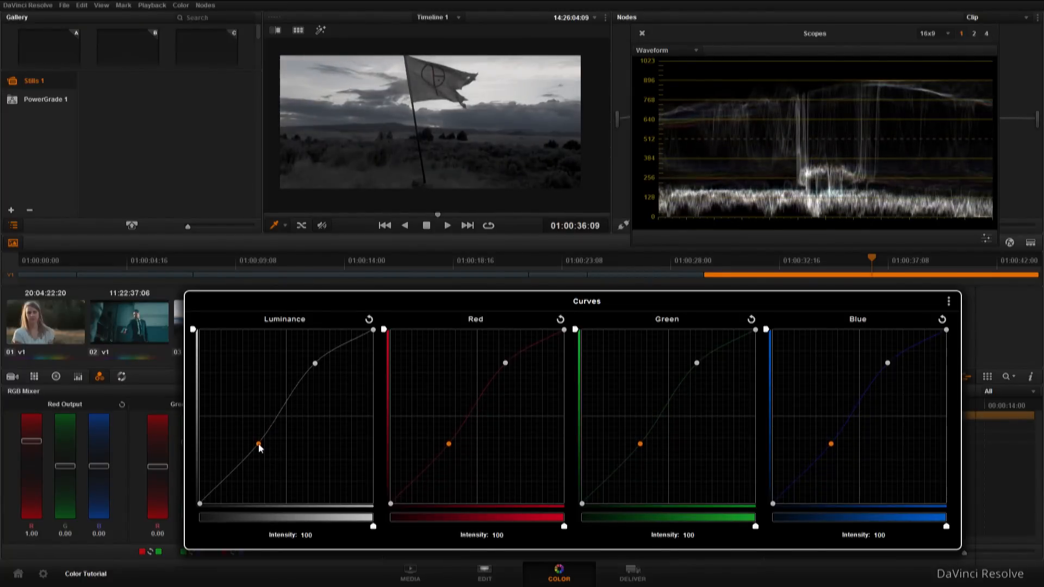
pyautogui.moveTo(315, 364); pyautogui.dragTo(319, 346)
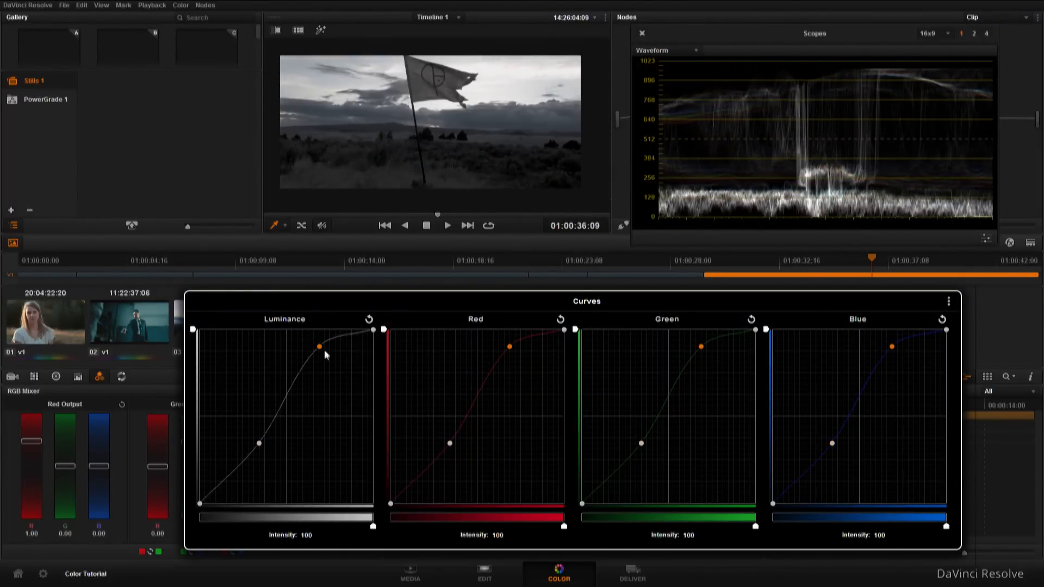
pyautogui.moveTo(320, 353)
pyautogui.mouseDown()
pyautogui.moveTo(306, 365)
pyautogui.moveTo(326, 338)
pyautogui.moveTo(316, 363)
pyautogui.mouseUp()
pyautogui.click(369, 319)
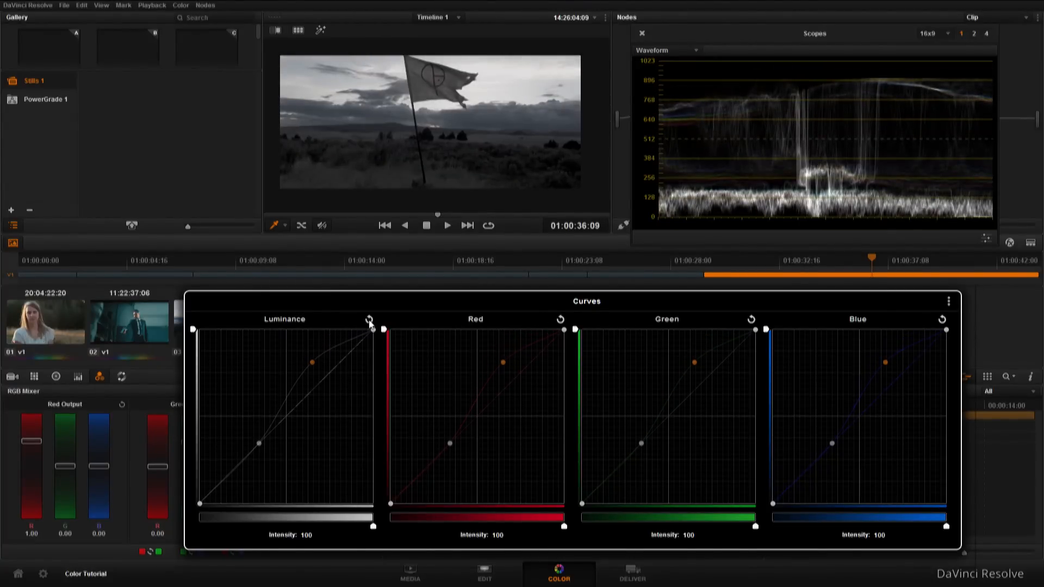
# Step: Turn off Gang Custom Curves and bend the Red curve alone into an S with lower shadows and higher highlights
pyautogui.click(949, 302)
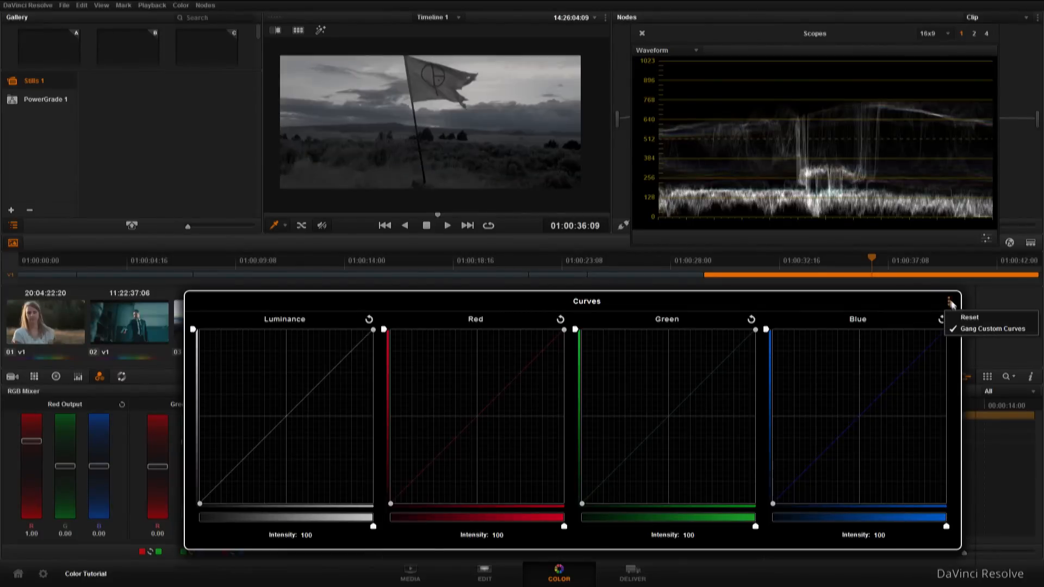
pyautogui.click(990, 330)
pyautogui.moveTo(440, 452); pyautogui.dragTo(447, 463)
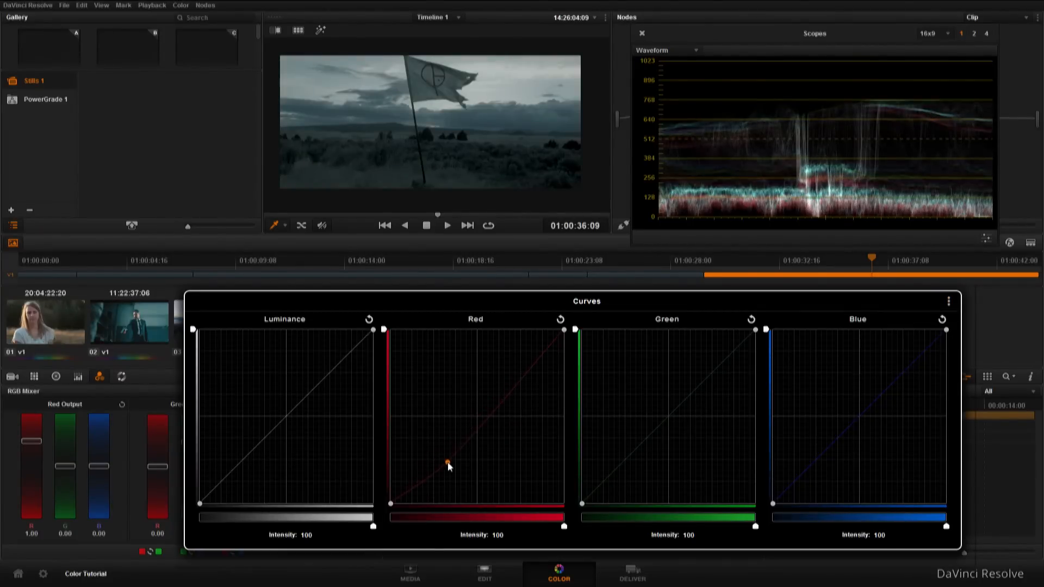
pyautogui.moveTo(515, 393)
pyautogui.mouseDown()
pyautogui.moveTo(507, 366)
pyautogui.moveTo(512, 378)
pyautogui.mouseUp()
# Step: Pull the Green curve down in the highlights and shadows, and shape the Luminance curve into a gentle S
pyautogui.click(721, 368)
pyautogui.moveTo(721, 372); pyautogui.dragTo(713, 389)
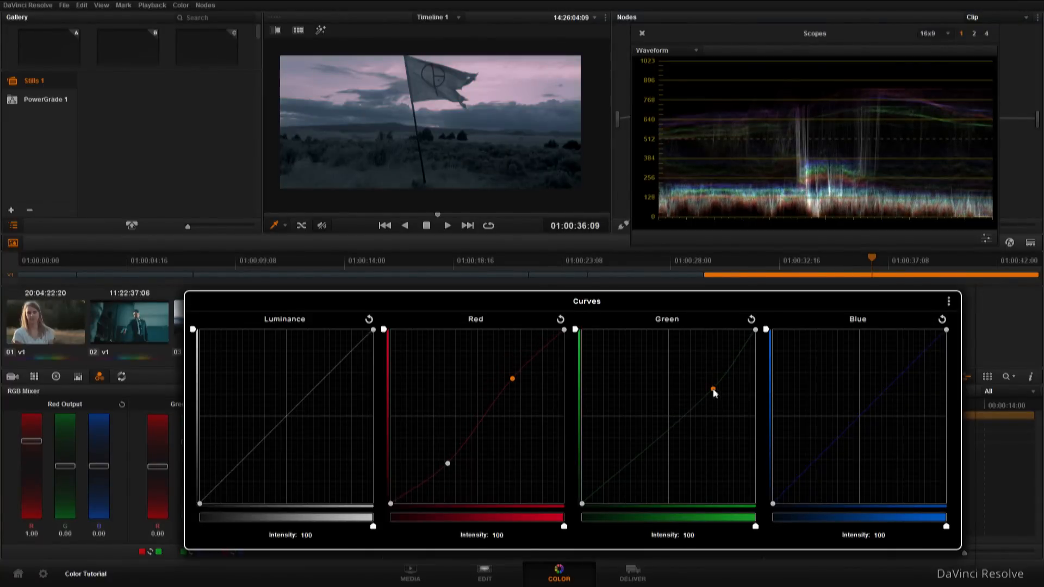
pyautogui.moveTo(643, 451); pyautogui.dragTo(629, 482)
pyautogui.moveTo(271, 431); pyautogui.dragTo(256, 450)
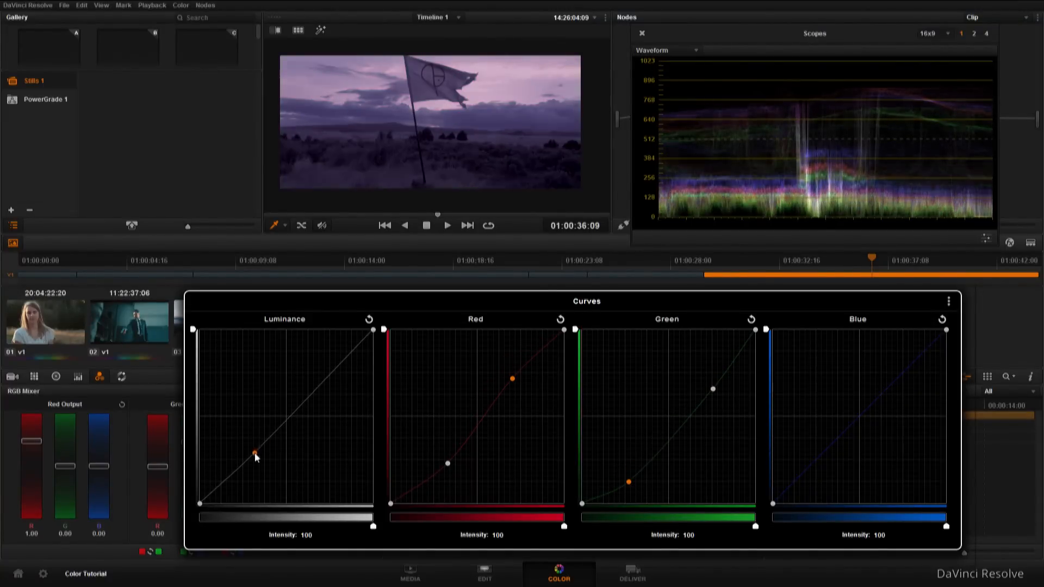
pyautogui.moveTo(321, 383); pyautogui.dragTo(325, 360)
# Step: Add three control points to the Blue curve in the shadows, midtones and highlights, lifting the shadows
pyautogui.click(820, 435)
pyautogui.click(857, 414)
pyautogui.click(893, 372)
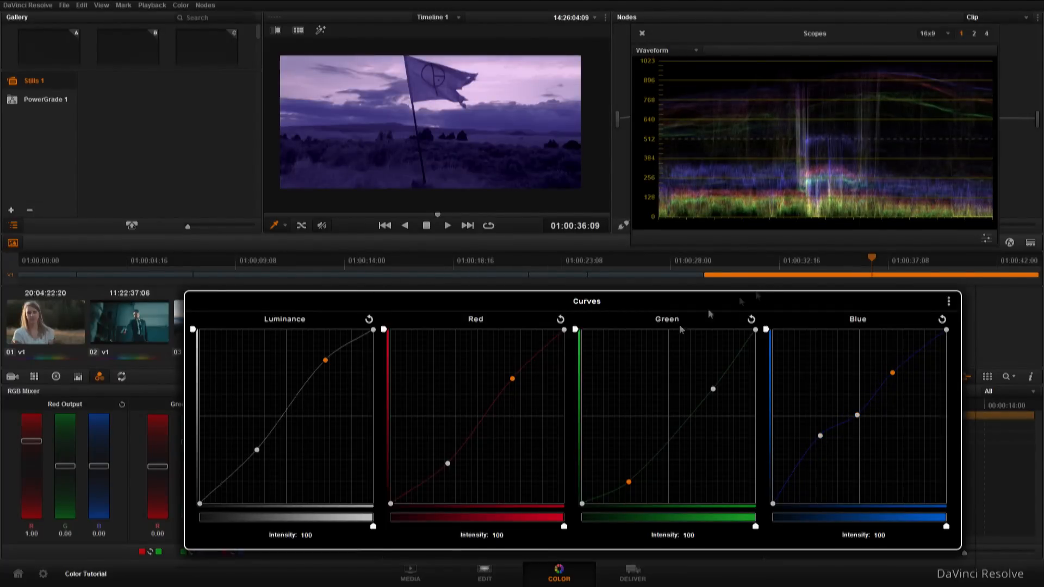
# Step: Reset the Luminance, Red, Green and Blue curves, and close the enlarged Curves view
pyautogui.click(369, 319)
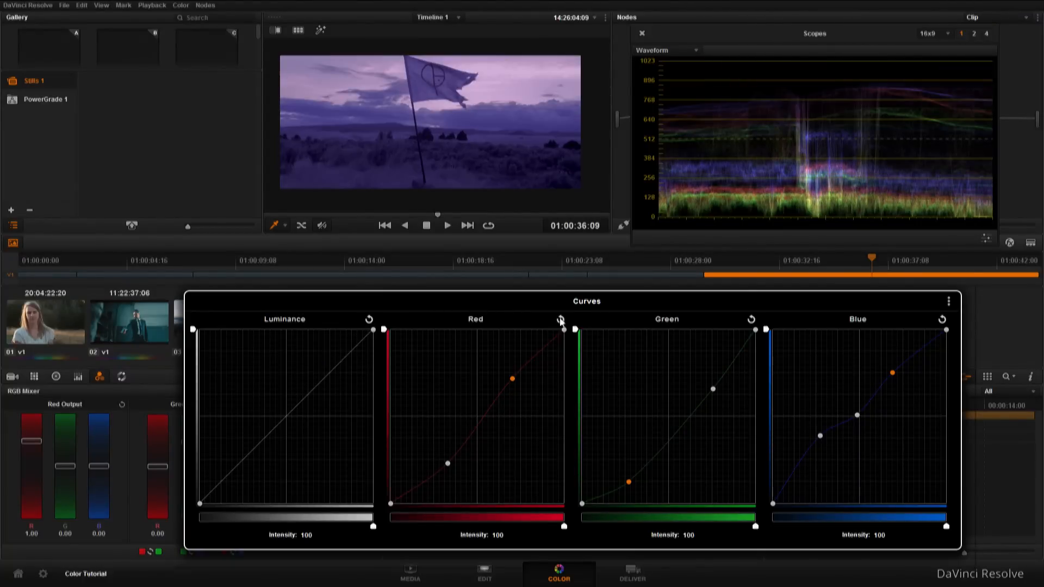
pyautogui.click(560, 319)
pyautogui.click(750, 319)
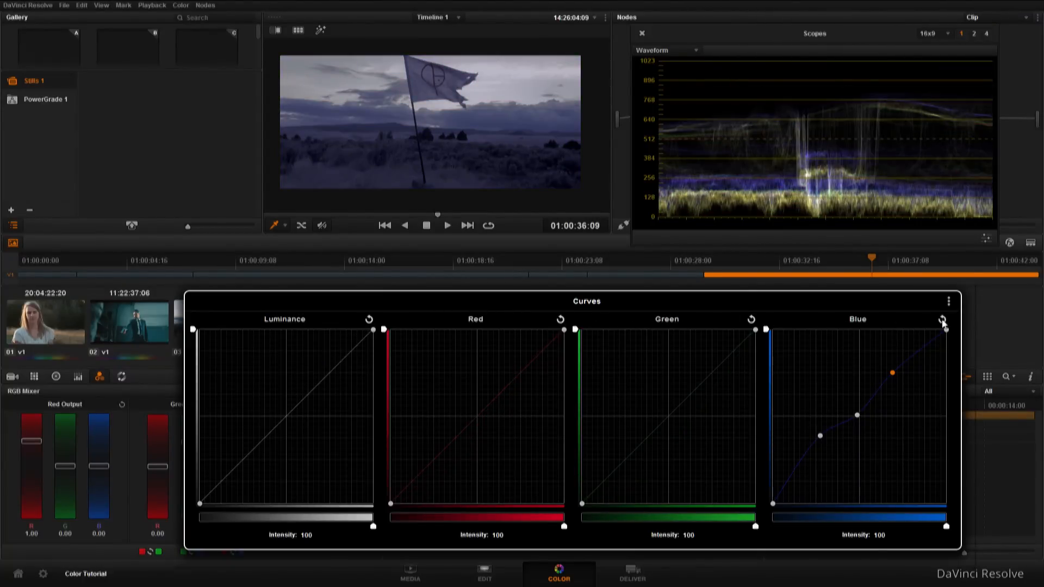
pyautogui.click(942, 320)
pyautogui.click(997, 322)
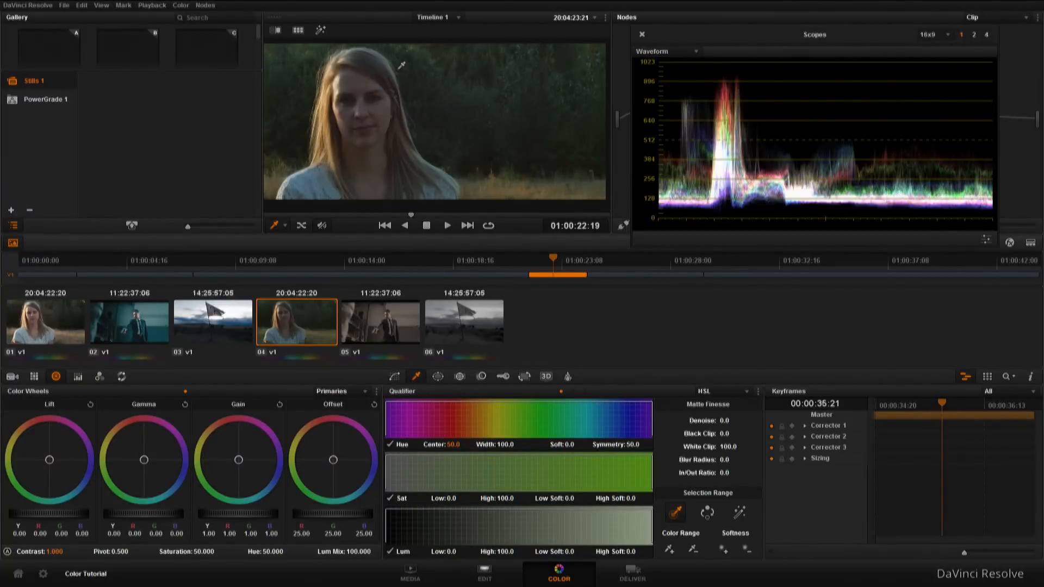
# Step: With the HSL Qualifier, sample the woman's forehead in the fourth clip and highlight the selected range in the viewer
pyautogui.click(349, 80)
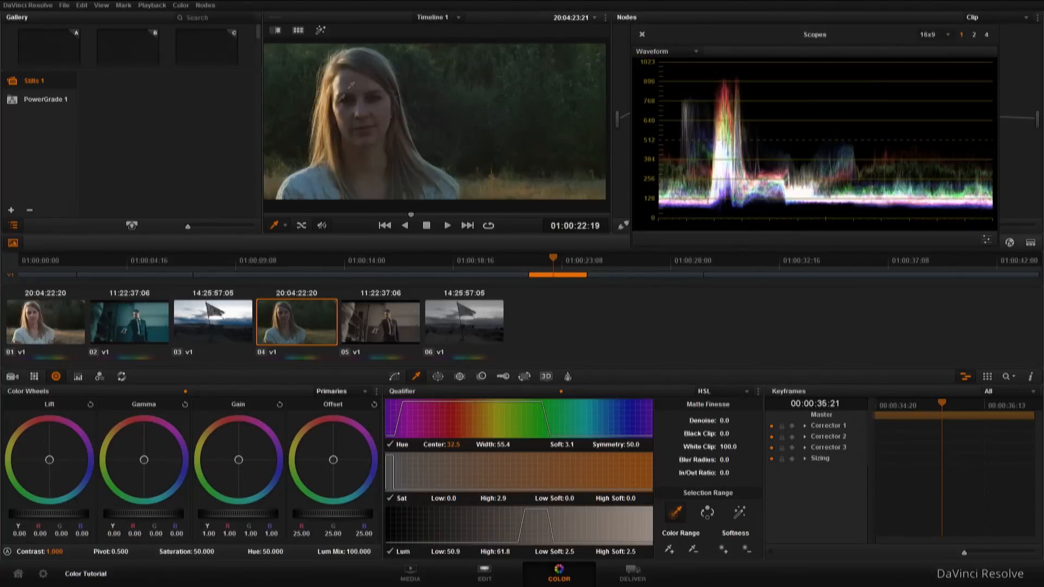
pyautogui.click(740, 512)
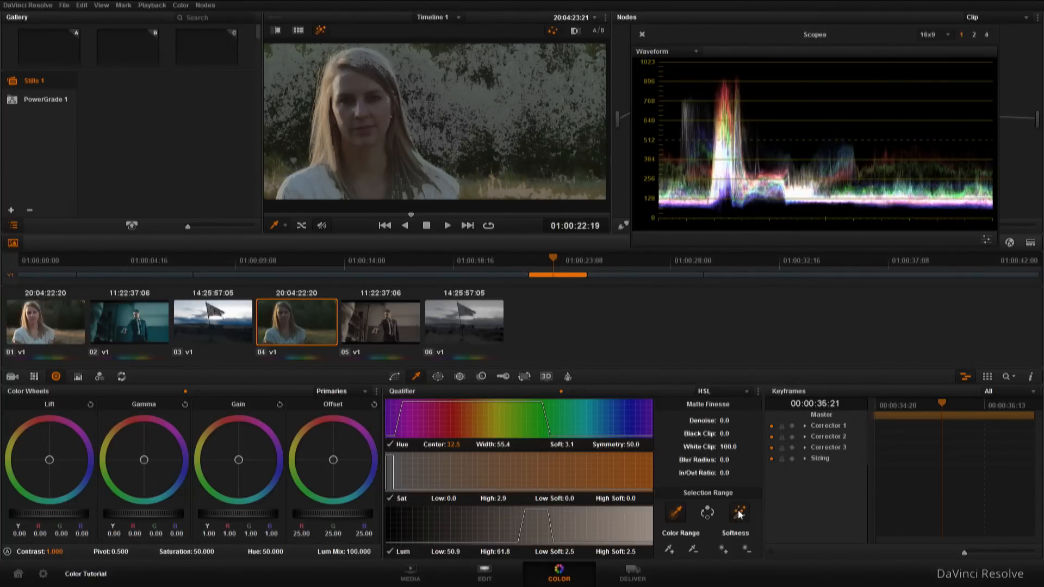
pyautogui.click(385, 115)
pyautogui.click(440, 103)
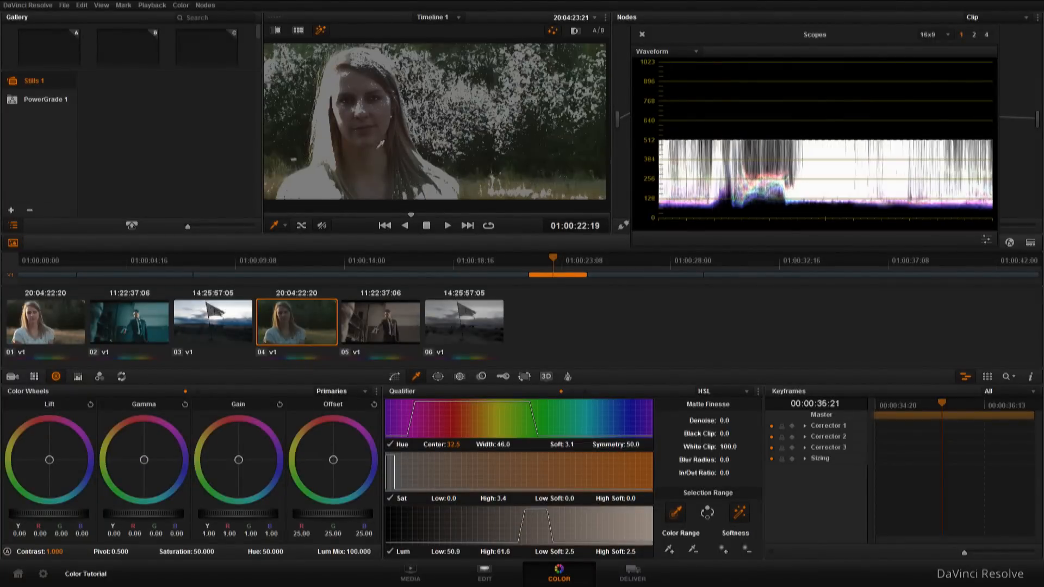
pyautogui.click(492, 90)
# Step: Resample the skin tone at several spots on the woman's face with the qualifier's color picker
pyautogui.moveTo(356, 95)
pyautogui.mouseDown()
pyautogui.moveTo(365, 117)
pyautogui.moveTo(353, 98)
pyautogui.mouseUp()
pyautogui.moveTo(494, 178)
pyautogui.mouseDown()
pyautogui.moveTo(496, 188)
pyautogui.moveTo(479, 185)
pyautogui.moveTo(376, 123)
pyautogui.mouseUp()
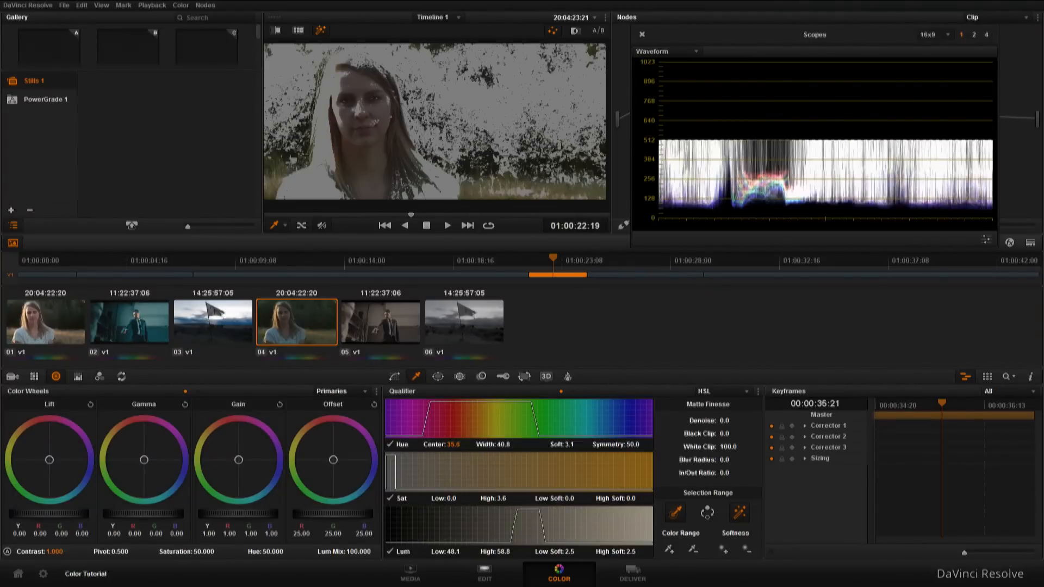
pyautogui.click(344, 111)
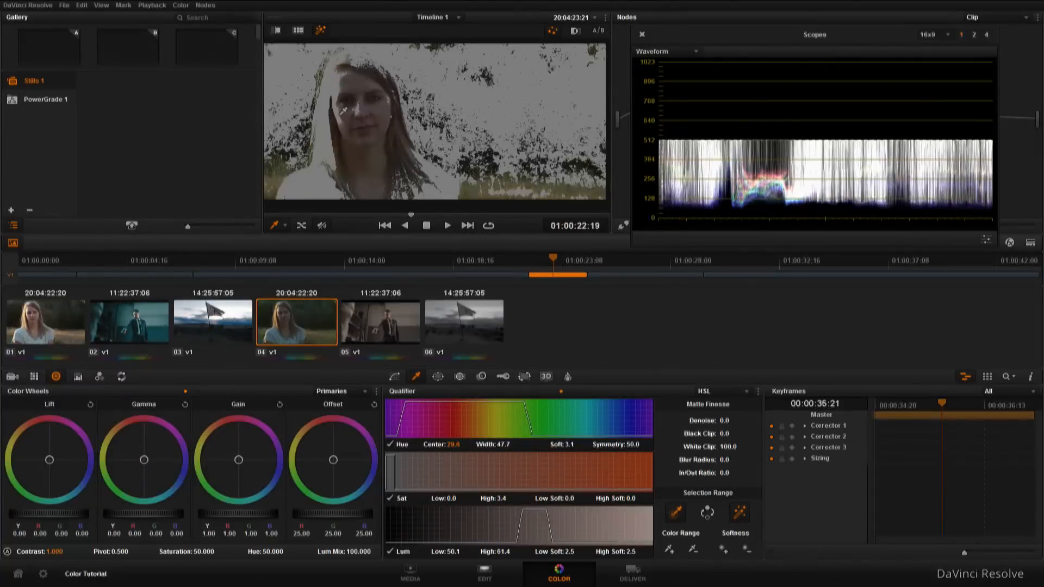
pyautogui.click(346, 112)
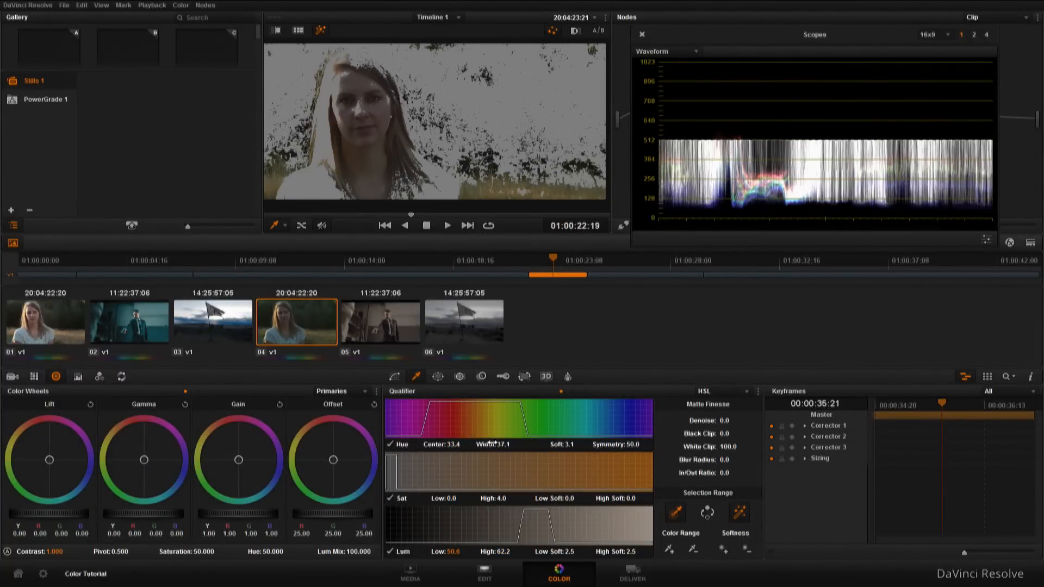
# Step: Refine the qualifier to Hue Center 13.6 and Width 49.3, Sat High 7.8, Lum Low 49.9 and High 69.2, and Blur Radius 25.3
pyautogui.moveTo(492, 444); pyautogui.dragTo(462, 446)
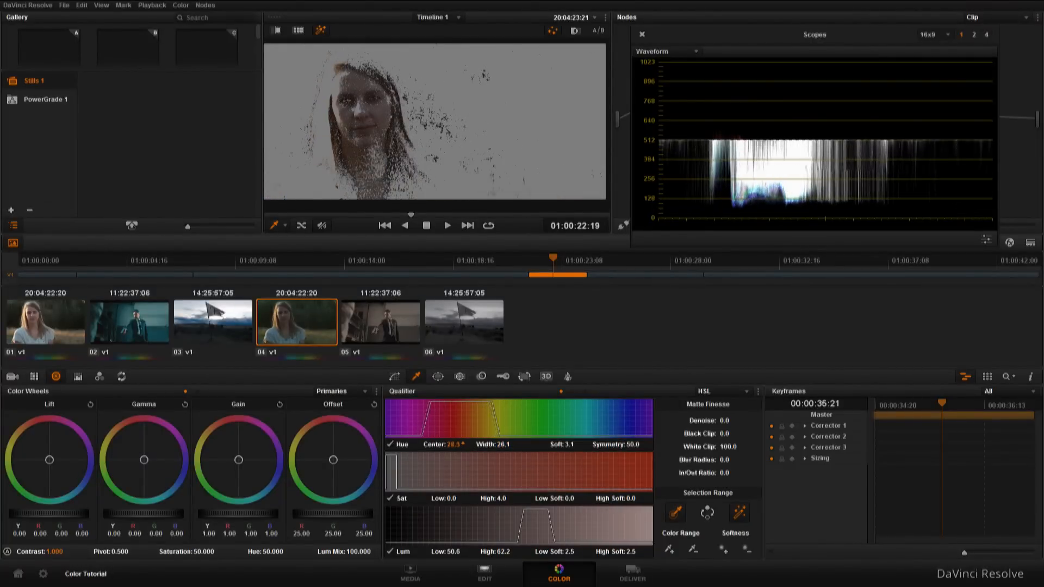
pyautogui.moveTo(424, 498); pyautogui.dragTo(433, 498)
pyautogui.doubleClick(459, 499)
pyautogui.moveTo(716, 459); pyautogui.dragTo(778, 459)
pyautogui.moveTo(492, 446); pyautogui.dragTo(515, 445)
pyautogui.moveTo(367, 106); pyautogui.dragTo(350, 119)
pyautogui.moveTo(503, 446); pyautogui.dragTo(506, 443)
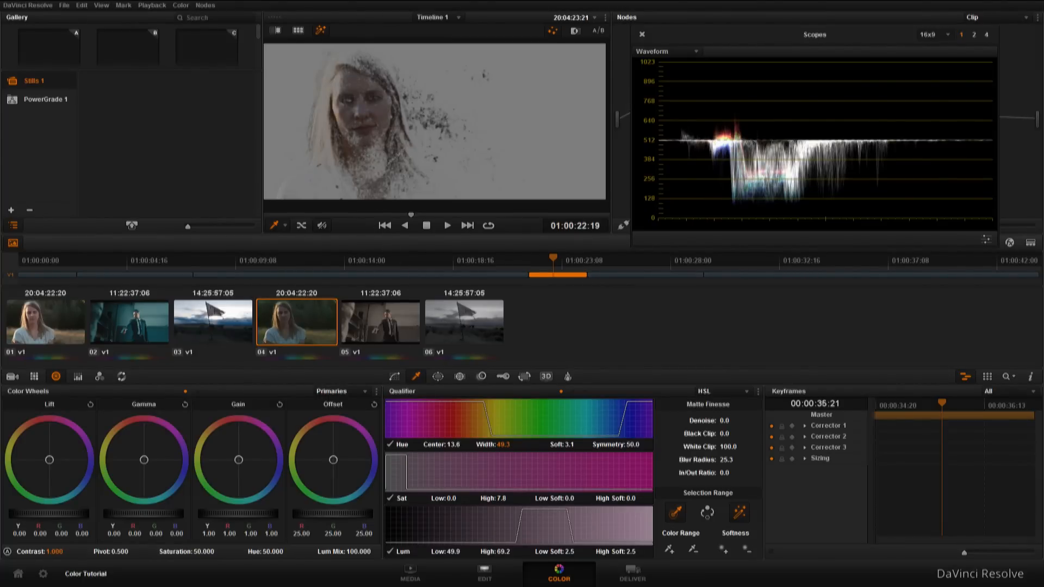
# Step: Limit the selection to the face with an oval window of Size 38.24, Aspect 38.26 and Soft 1 7.05, and turn off the qualifier highlight
pyautogui.click(437, 376)
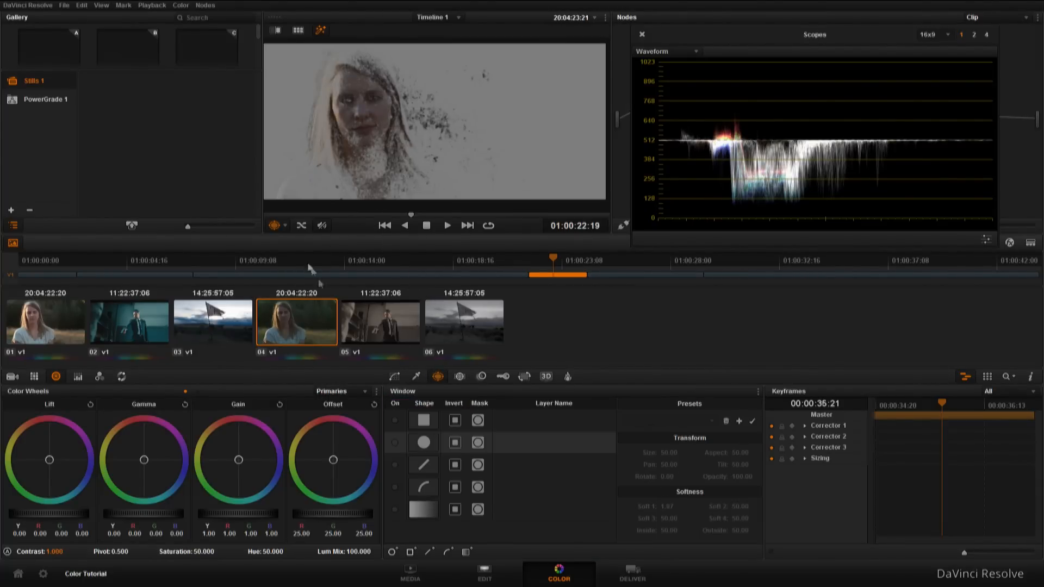
pyautogui.click(395, 445)
pyautogui.moveTo(429, 137); pyautogui.dragTo(365, 122)
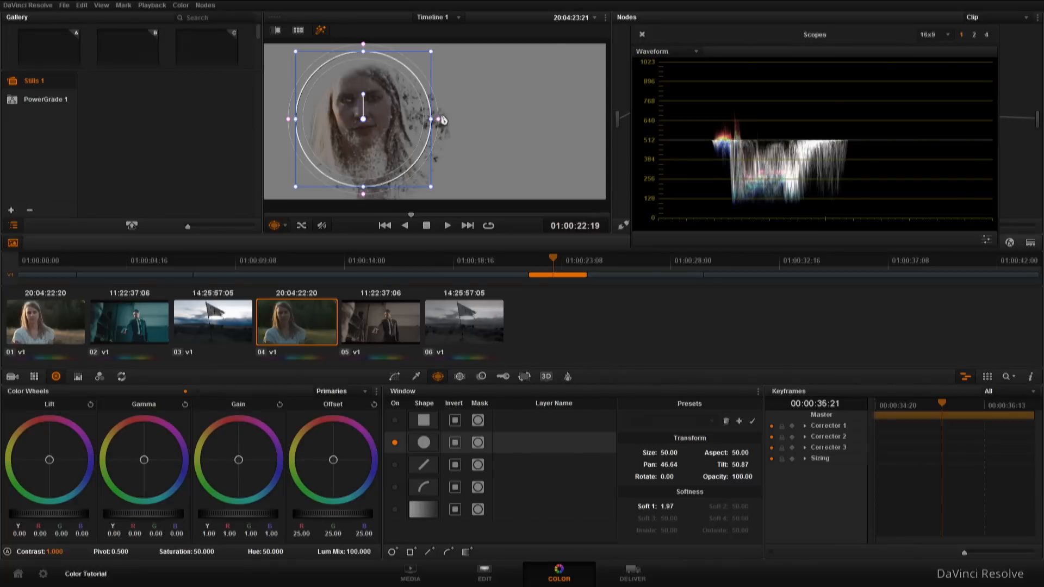
pyautogui.moveTo(431, 120); pyautogui.dragTo(362, 121)
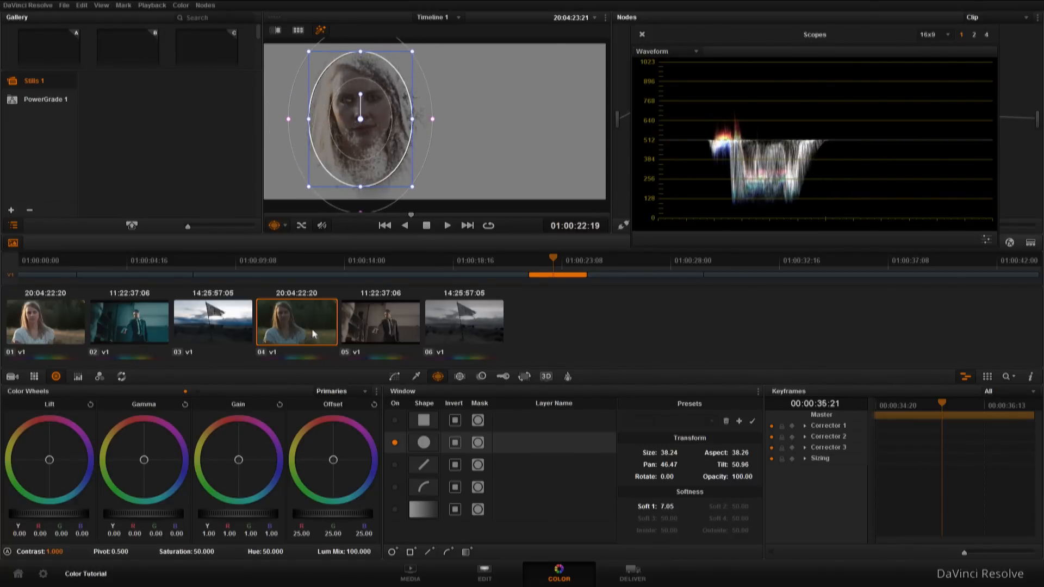
pyautogui.click(417, 376)
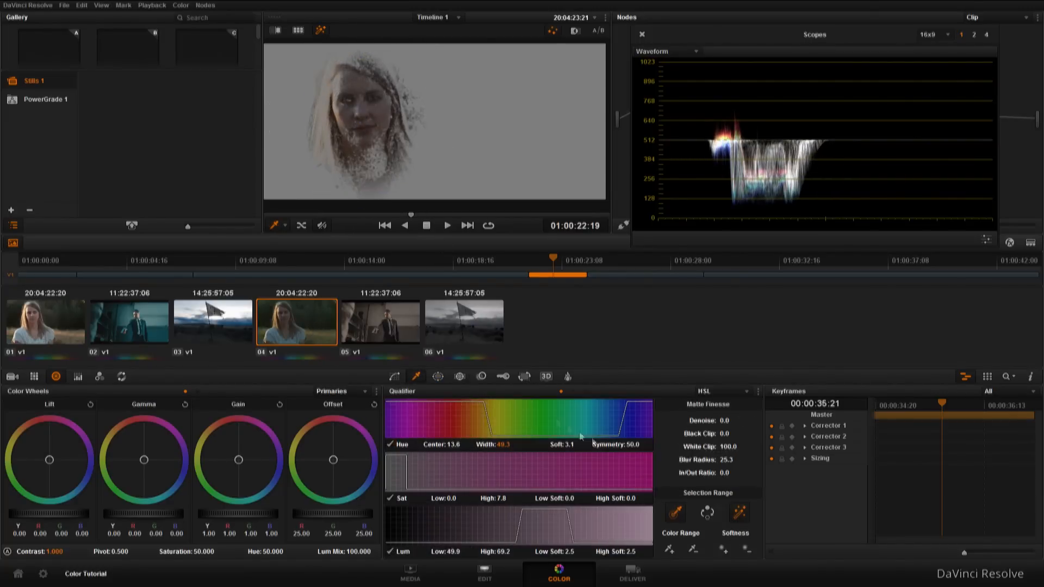
pyautogui.click(731, 512)
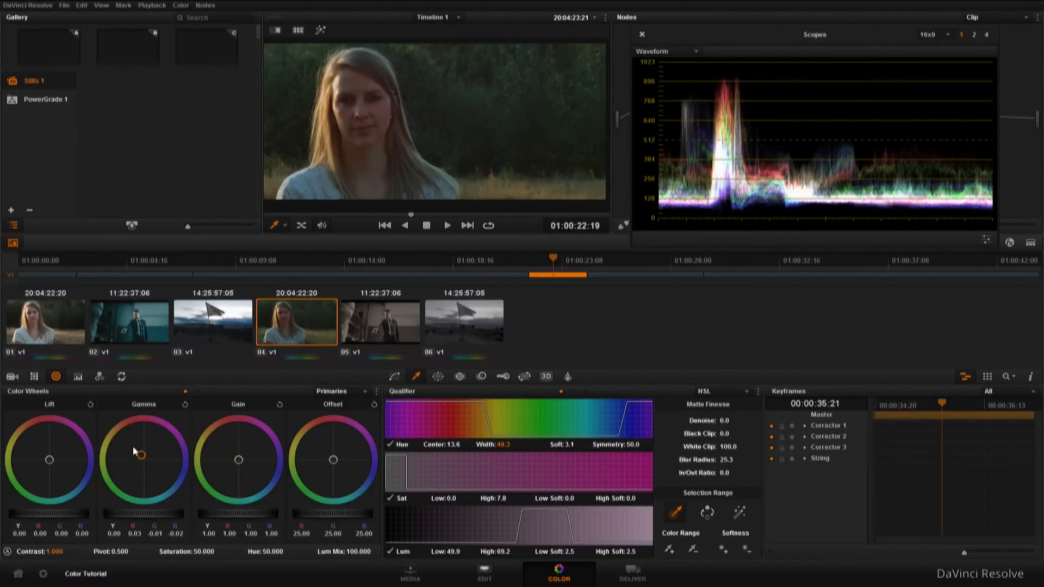
# Step: Tint the selected skin tones with Gamma at red 0.02, green -0.01 and blue -0.01, and show the node's oval window
pyautogui.moveTo(152, 476)
pyautogui.mouseDown()
pyautogui.moveTo(173, 494)
pyautogui.moveTo(146, 424)
pyautogui.moveTo(115, 431)
pyautogui.moveTo(147, 462)
pyautogui.mouseUp()
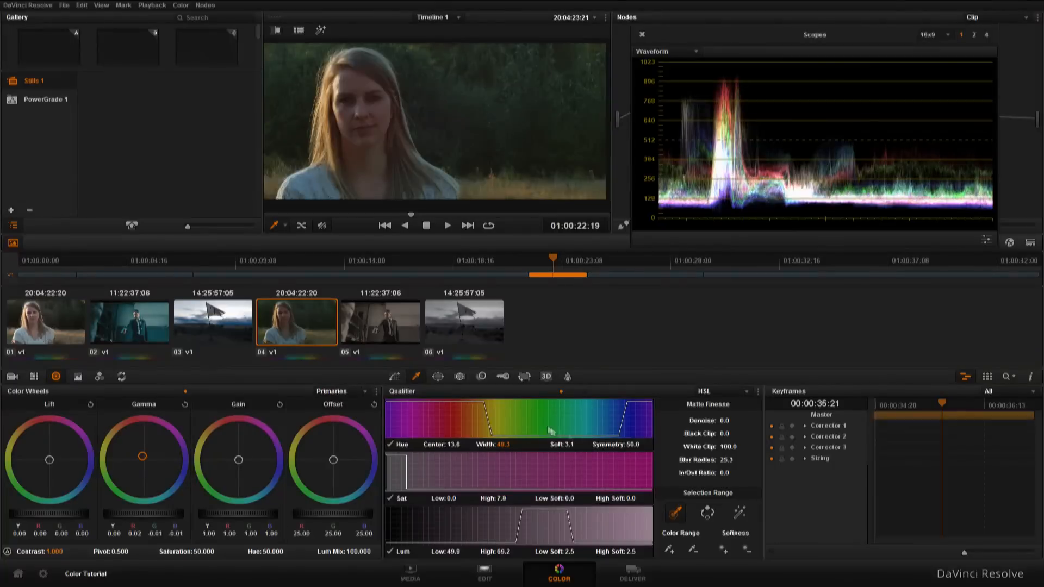
pyautogui.click(438, 377)
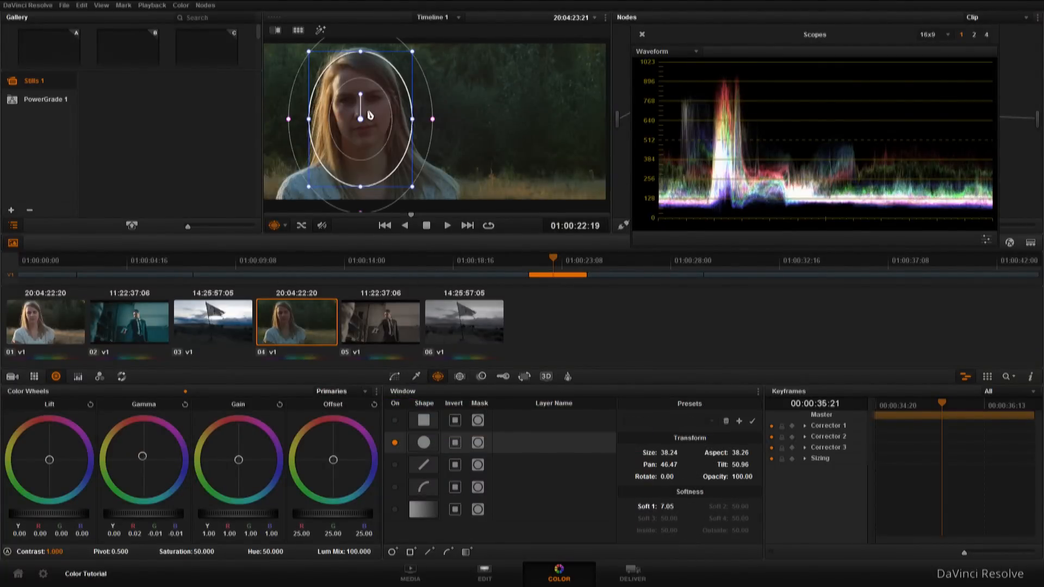
# Step: Add a serial node after the third one with an oval window around the woman, Size 50, Aspect 39.9 and Soft 1 about 7.2
pyautogui.moveTo(794, 34); pyautogui.dragTo(782, 137)
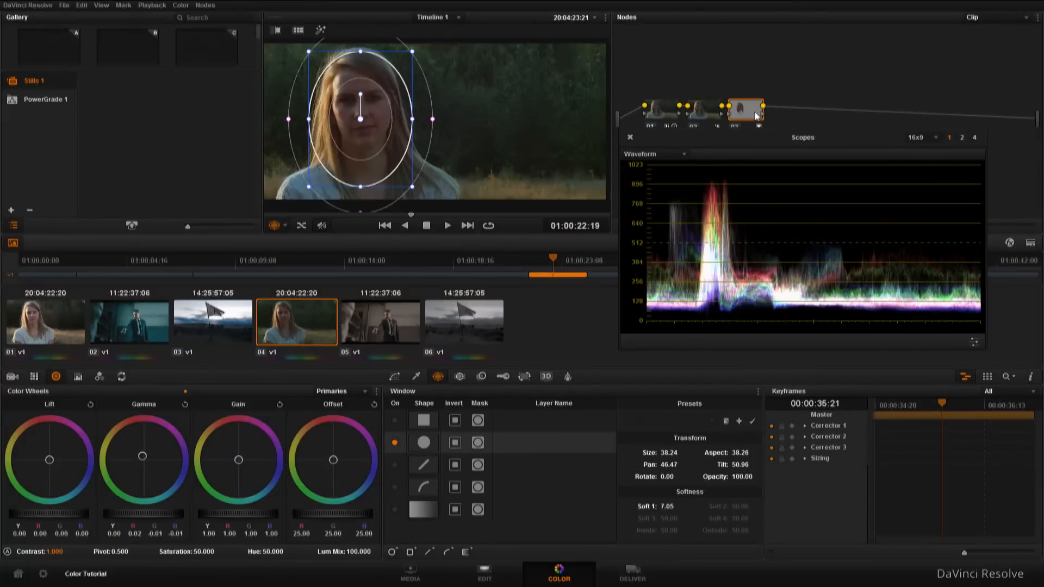
pyautogui.hotkey('alt', 's')
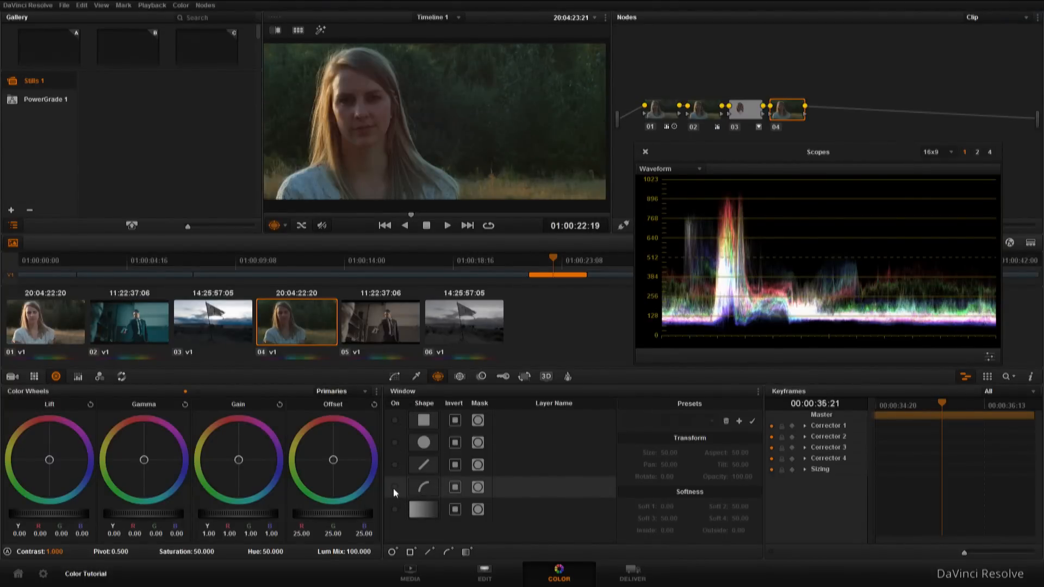
pyautogui.moveTo(791, 107); pyautogui.dragTo(801, 99)
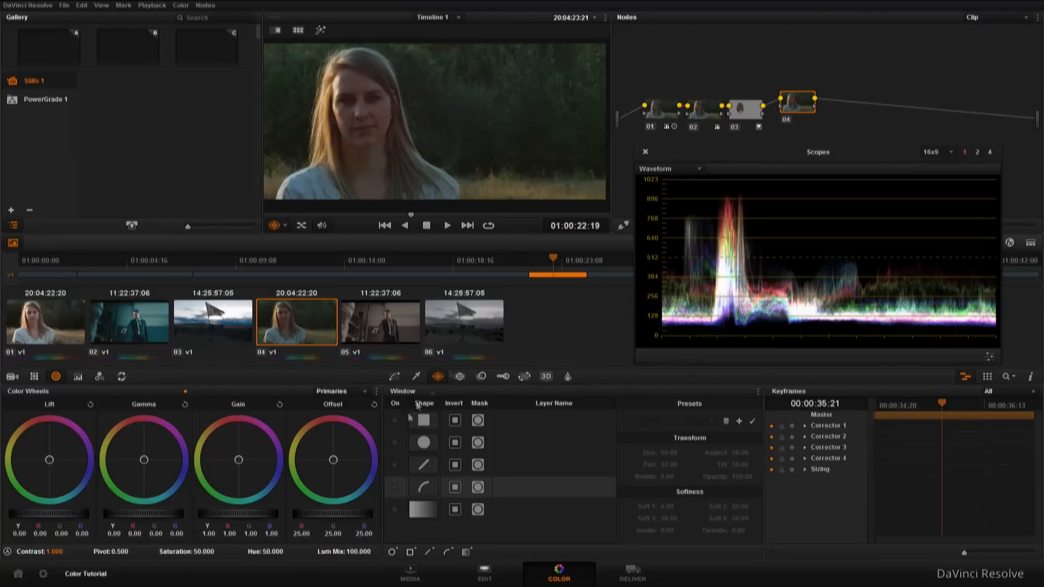
pyautogui.click(394, 442)
pyautogui.moveTo(431, 145); pyautogui.dragTo(368, 146)
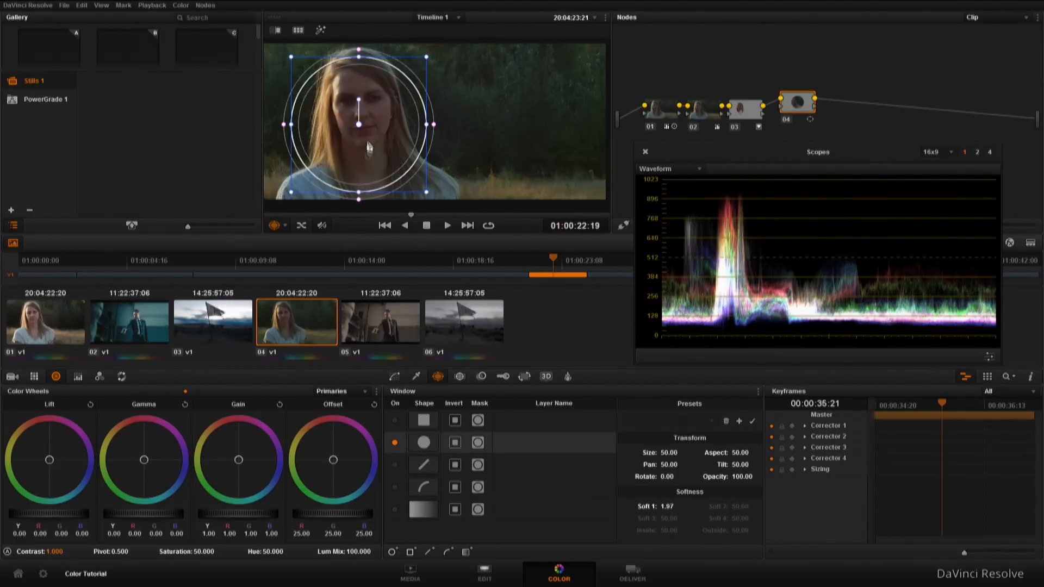
pyautogui.moveTo(358, 193); pyautogui.dragTo(358, 211)
pyautogui.moveTo(359, 128); pyautogui.dragTo(363, 146)
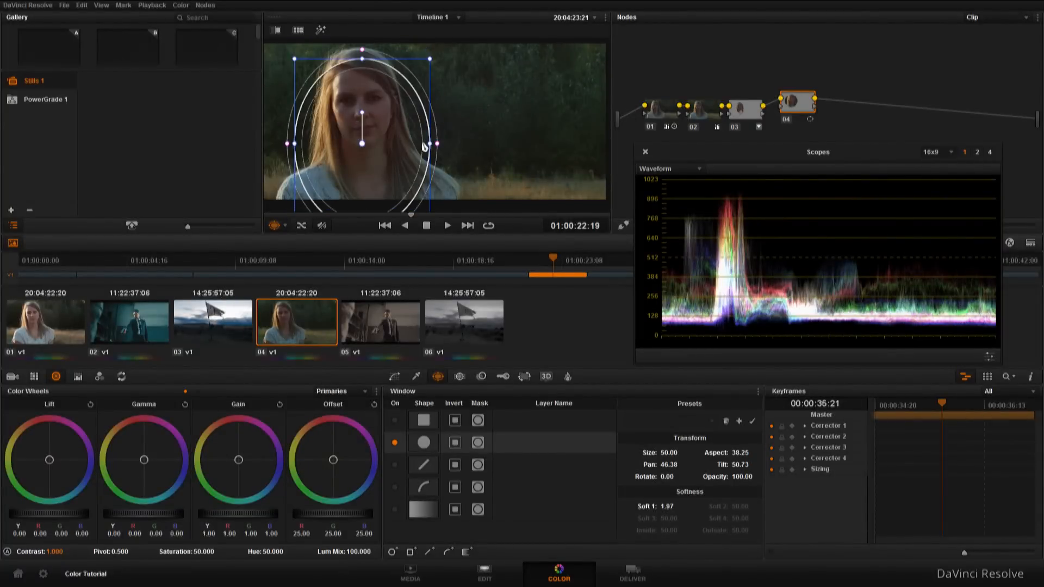
pyautogui.moveTo(439, 143); pyautogui.dragTo(457, 144)
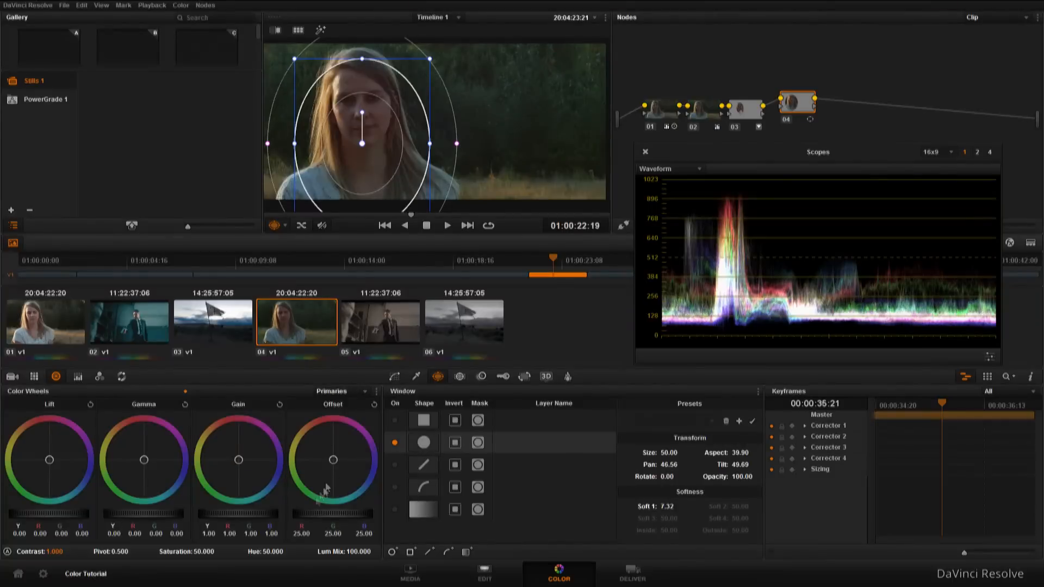
# Step: Grade the area inside the fourth node's window with Offset 35.50, Gain 0.94, Lift -0.02 and Saturation 54
pyautogui.moveTo(323, 515); pyautogui.dragTo(402, 511)
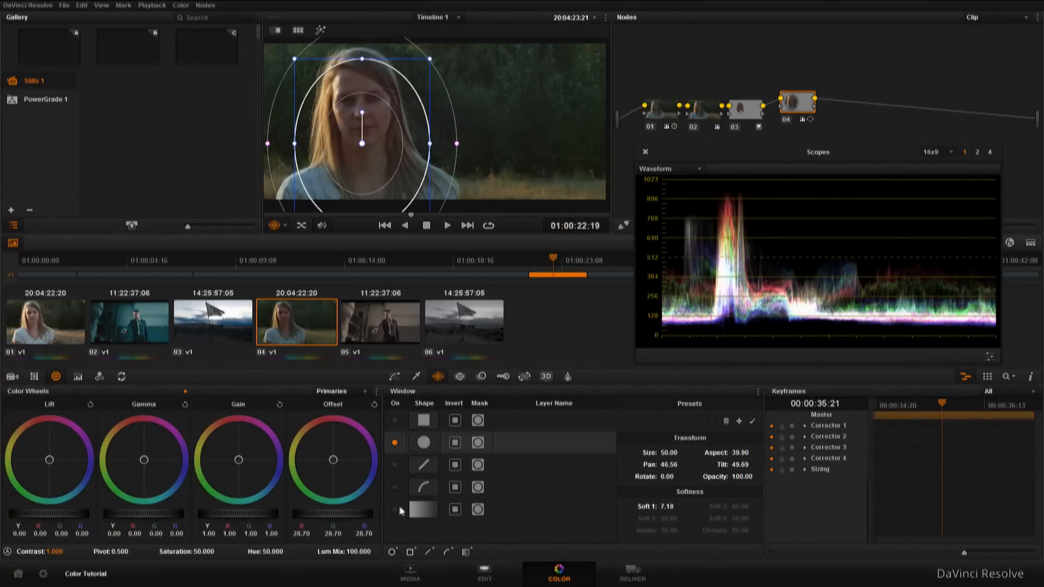
pyautogui.moveTo(486, 491); pyautogui.dragTo(509, 485)
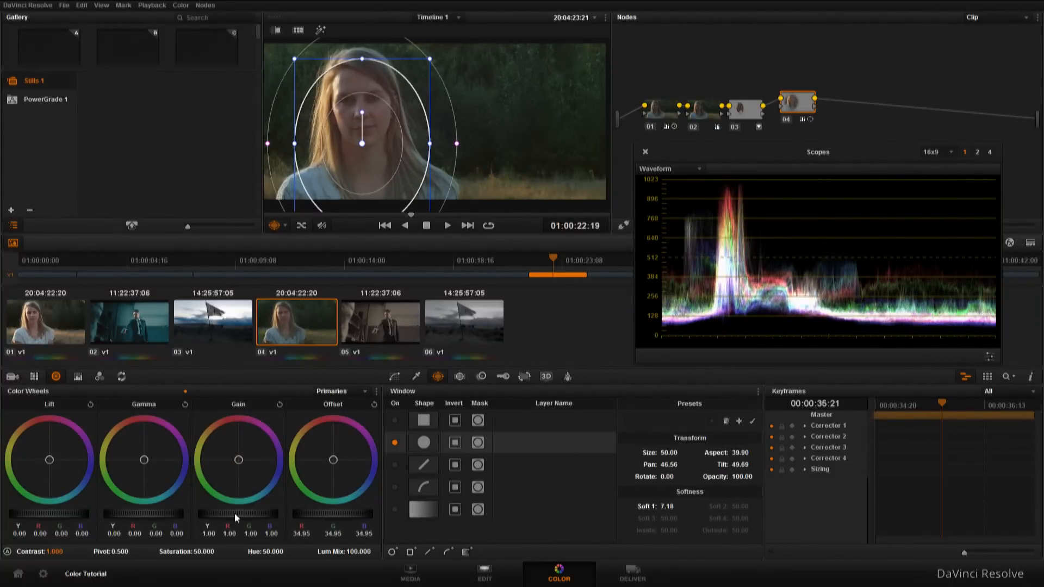
pyautogui.moveTo(216, 520); pyautogui.dragTo(196, 523)
pyautogui.moveTo(52, 518); pyautogui.dragTo(42, 519)
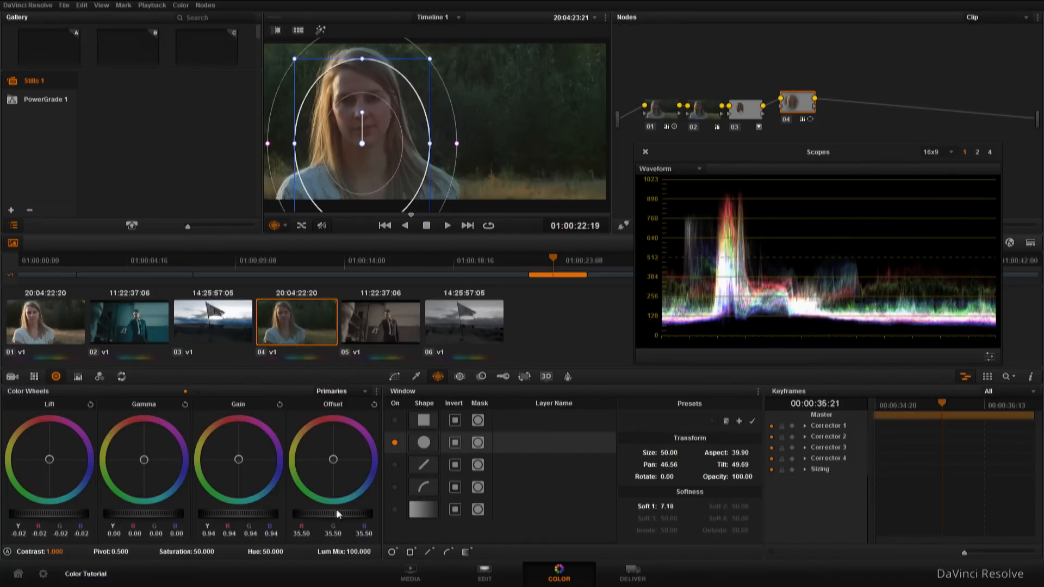
pyautogui.moveTo(187, 551); pyautogui.dragTo(223, 552)
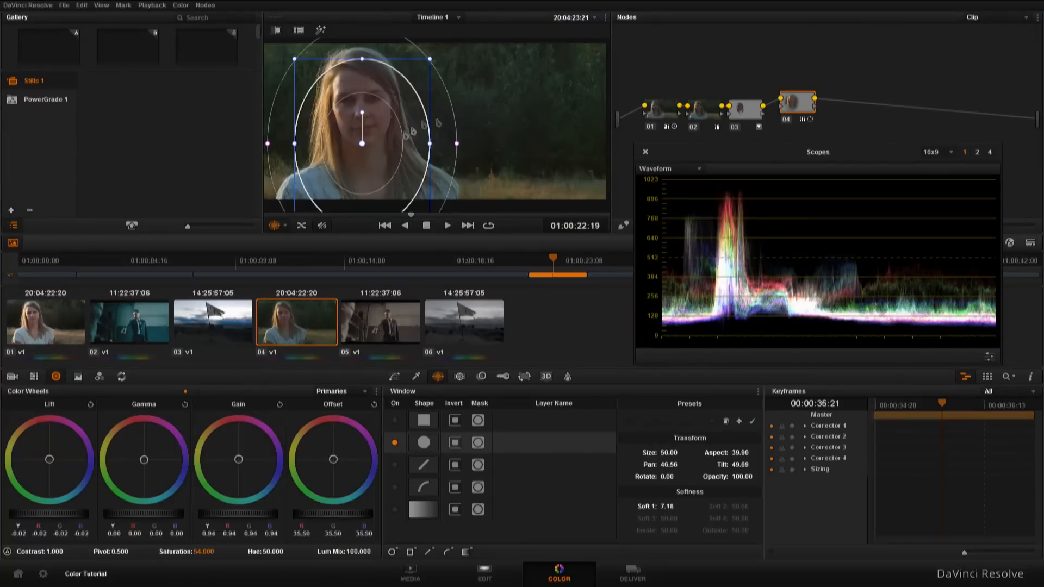
# Step: Raise the fourth node's Offset to 70 and move its oval window from the woman onto the background trees
pyautogui.moveTo(383, 168)
pyautogui.mouseDown()
pyautogui.moveTo(391, 157)
pyautogui.moveTo(389, 167)
pyautogui.mouseUp()
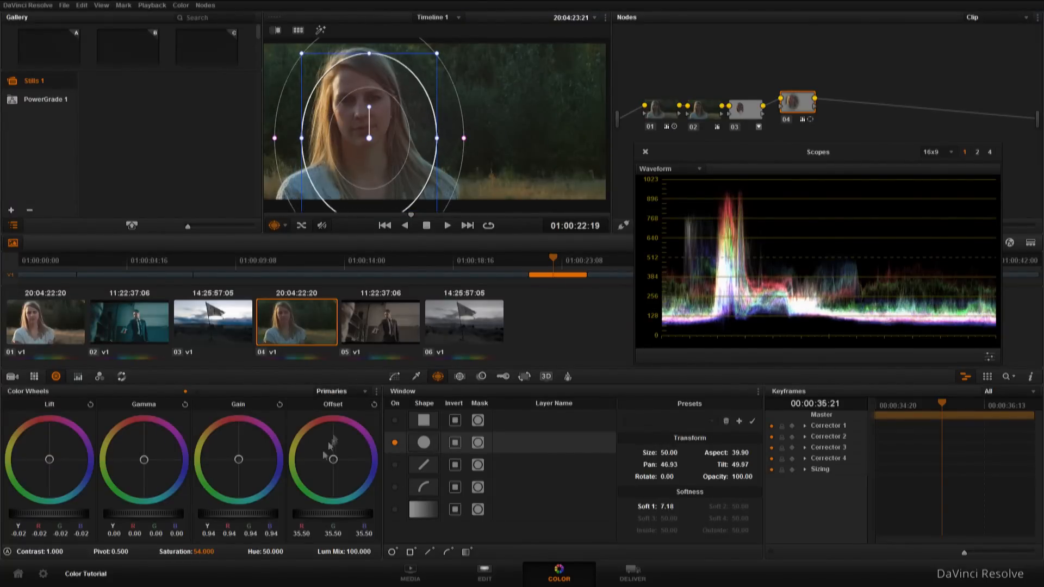
pyautogui.moveTo(342, 515); pyautogui.dragTo(369, 516)
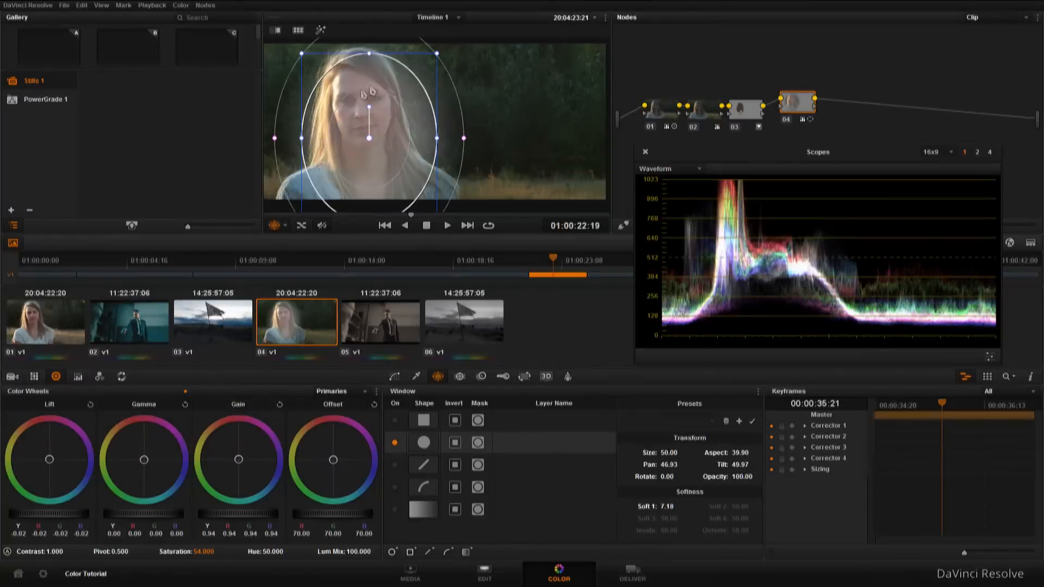
pyautogui.moveTo(429, 134); pyautogui.dragTo(538, 116)
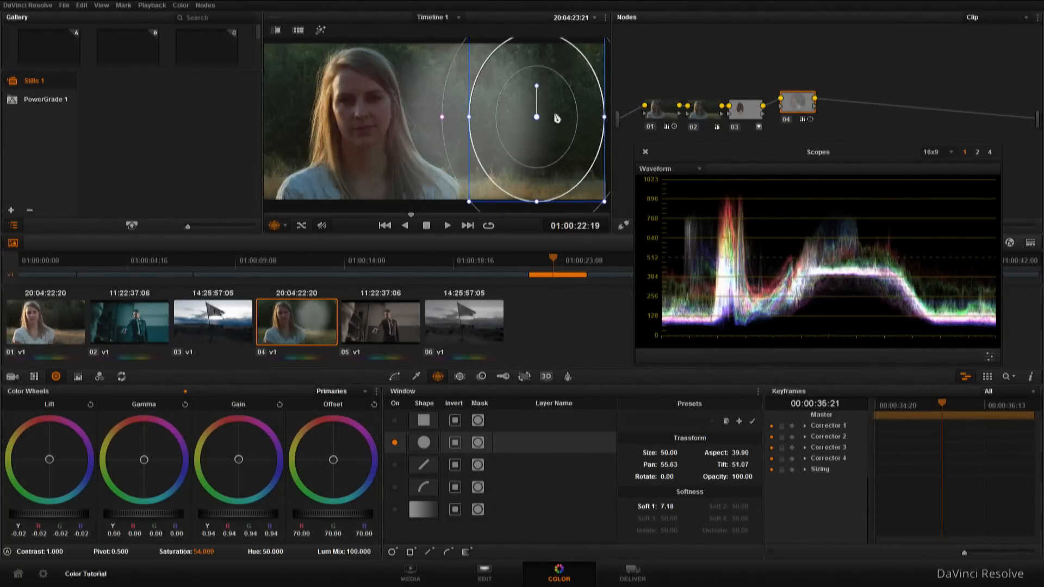
# Step: Invert and disable the fourth node's oval window, and delete that node
pyautogui.click(455, 444)
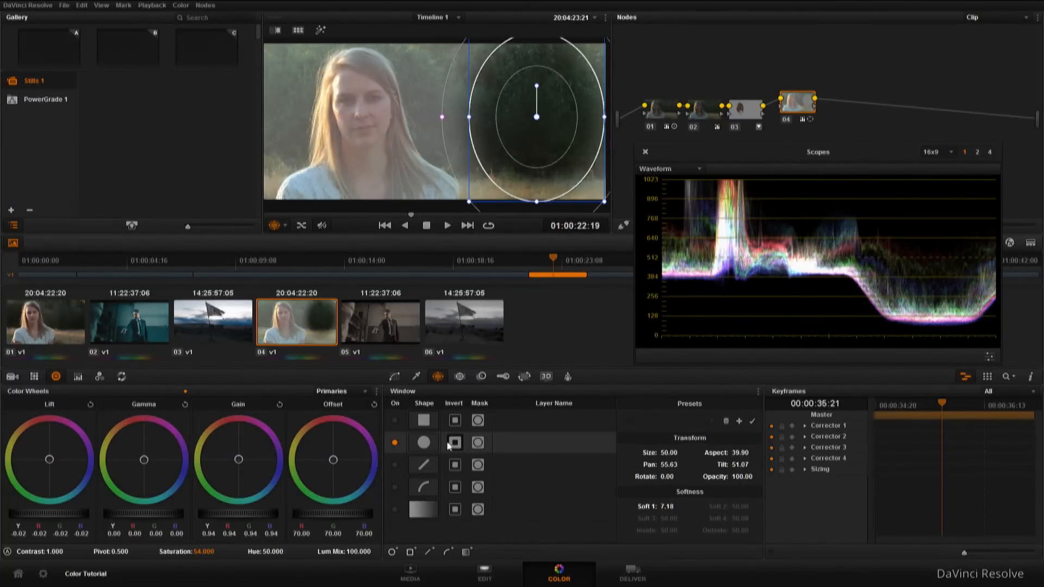
pyautogui.click(395, 443)
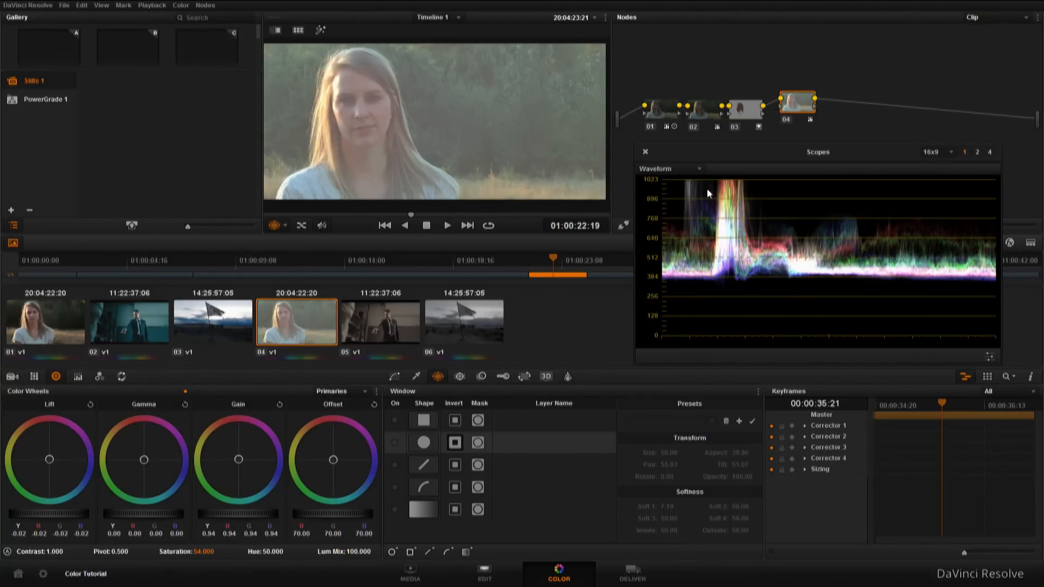
pyautogui.press('Delete')
# Step: Recenter the third node's oval window on the face and track it through the whole clip with pan, tilt, zoom and rotate
pyautogui.click(456, 378)
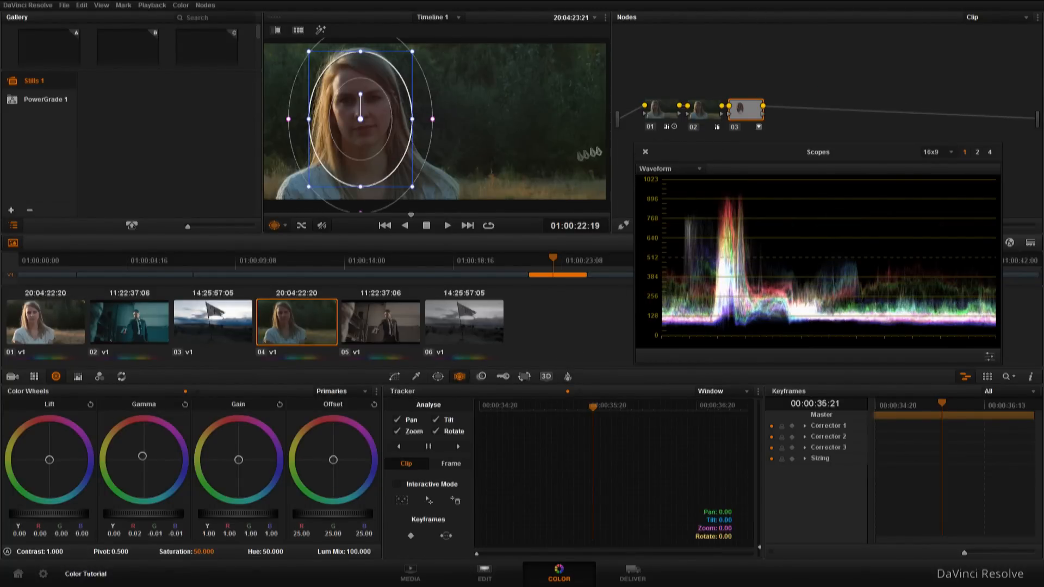
pyautogui.moveTo(368, 118); pyautogui.dragTo(372, 123)
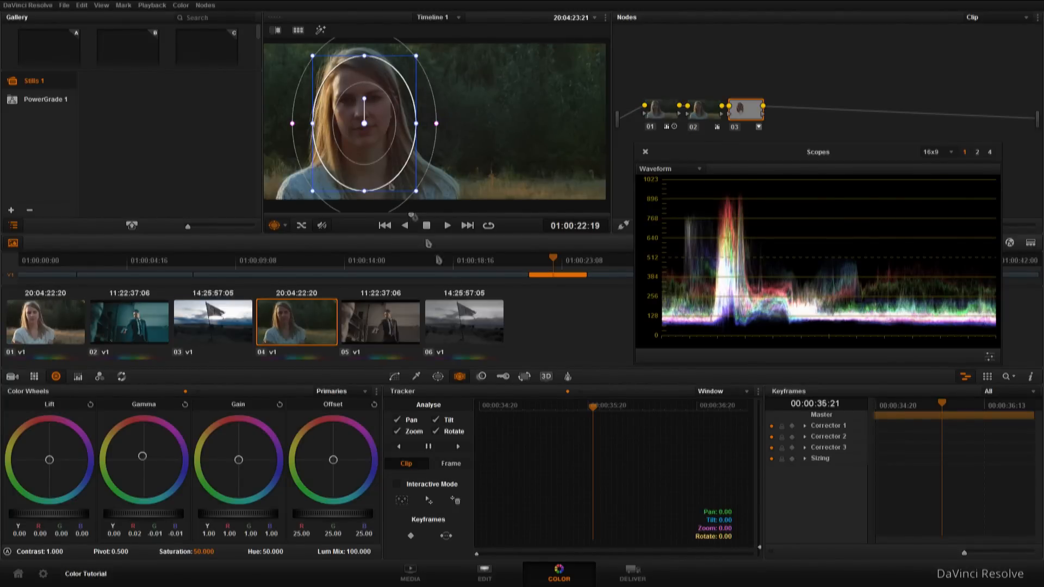
pyautogui.moveTo(593, 407); pyautogui.dragTo(478, 407)
pyautogui.moveTo(379, 126); pyautogui.dragTo(365, 88)
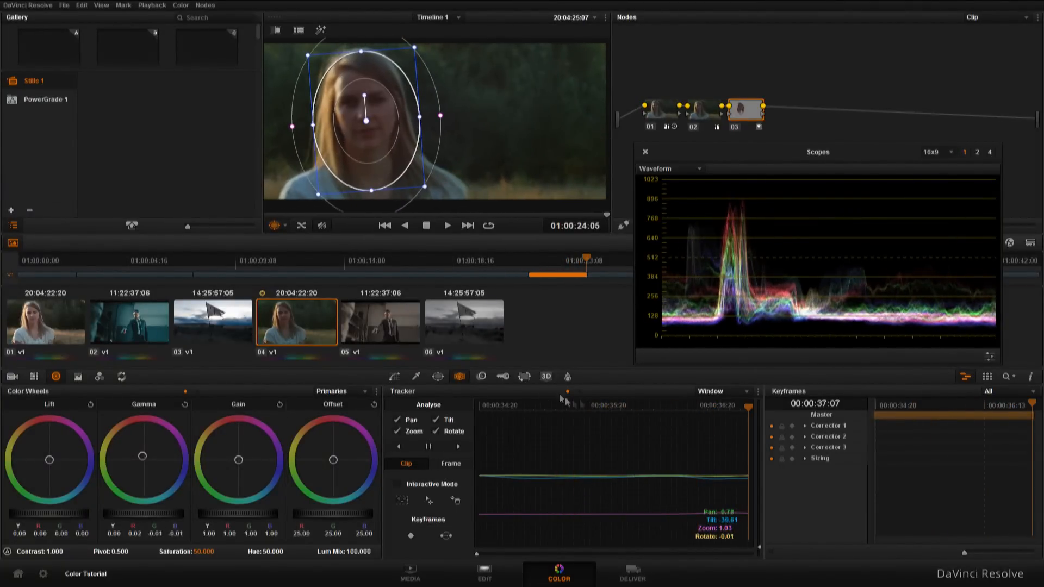
# Step: Scrub through the tracked clip to check how the oval window follows the woman's face
pyautogui.moveTo(743, 412); pyautogui.dragTo(487, 420)
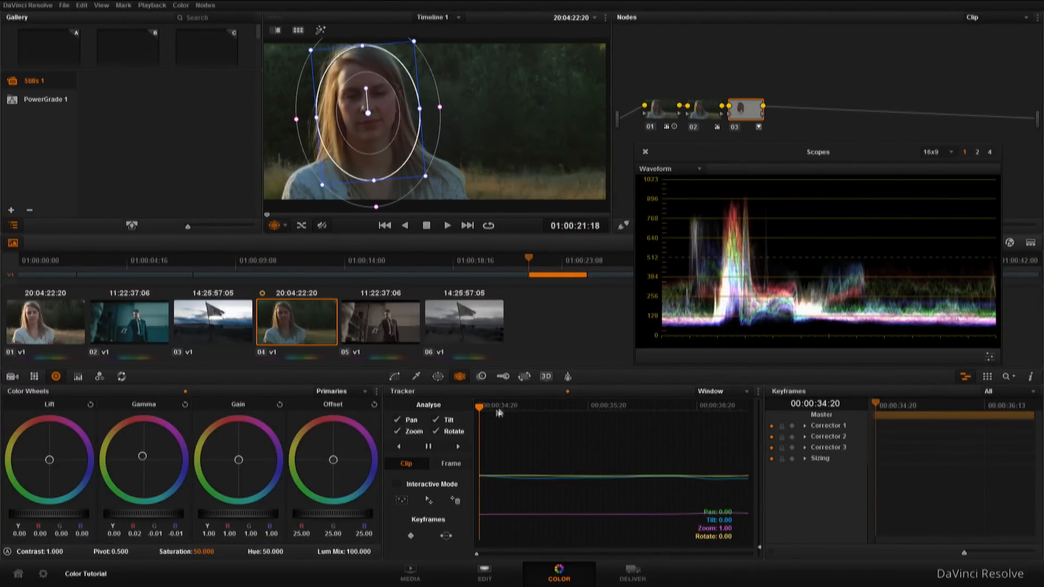
pyautogui.click(506, 405)
pyautogui.moveTo(531, 406); pyautogui.dragTo(680, 405)
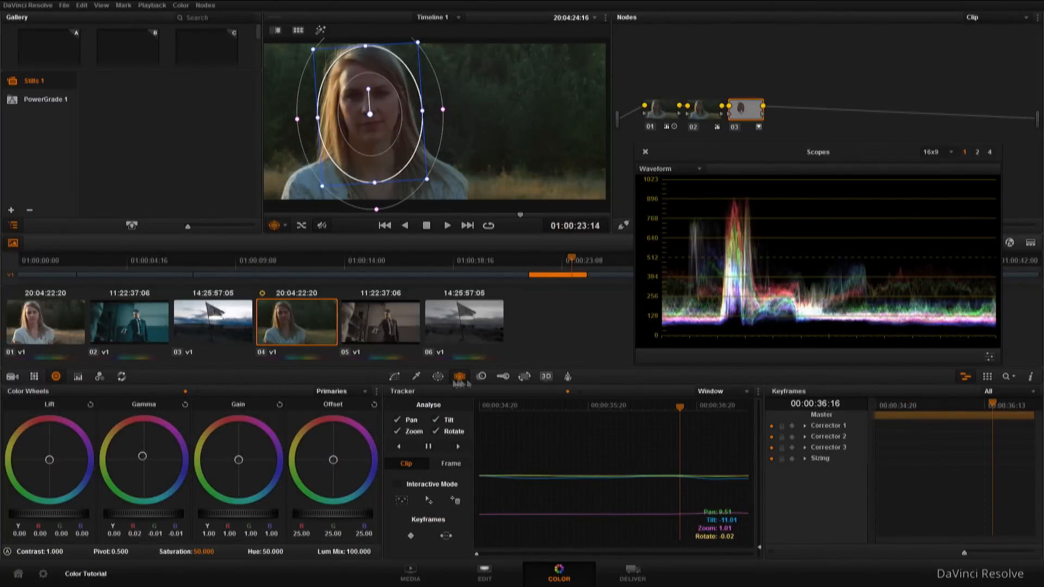
# Step: Try a Blur Radius of 1.15 on the face selection in the third node and reset it to 0.50
pyautogui.click(480, 377)
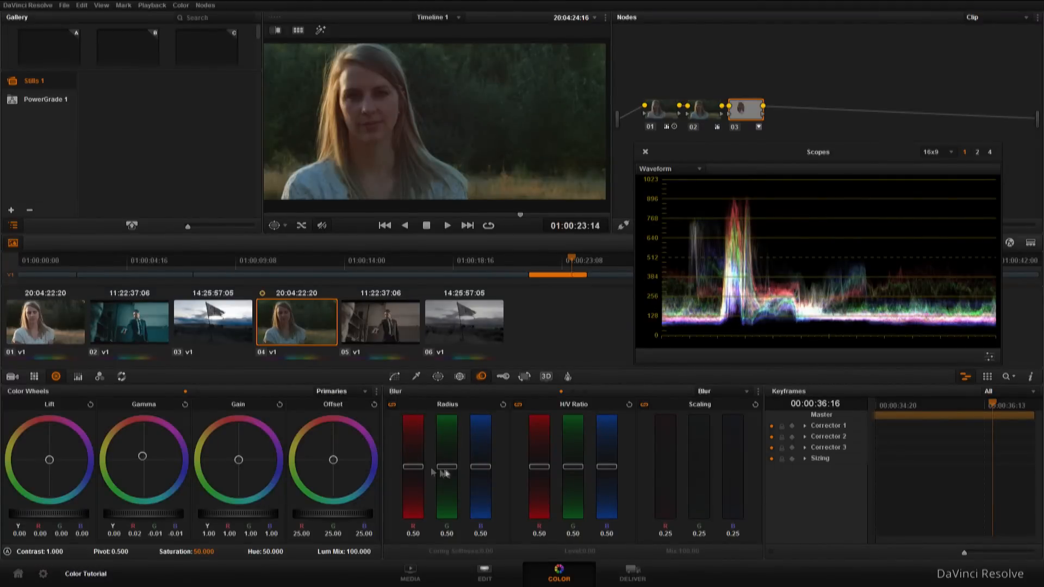
pyautogui.moveTo(447, 468); pyautogui.dragTo(478, 467)
pyautogui.moveTo(750, 116); pyautogui.dragTo(762, 113)
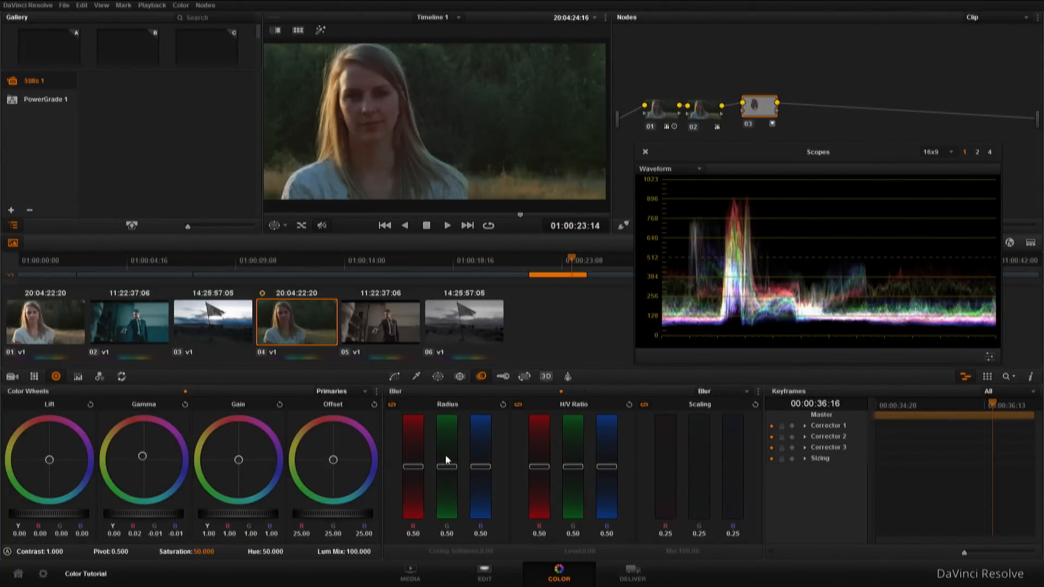
pyautogui.moveTo(446, 467); pyautogui.dragTo(467, 413)
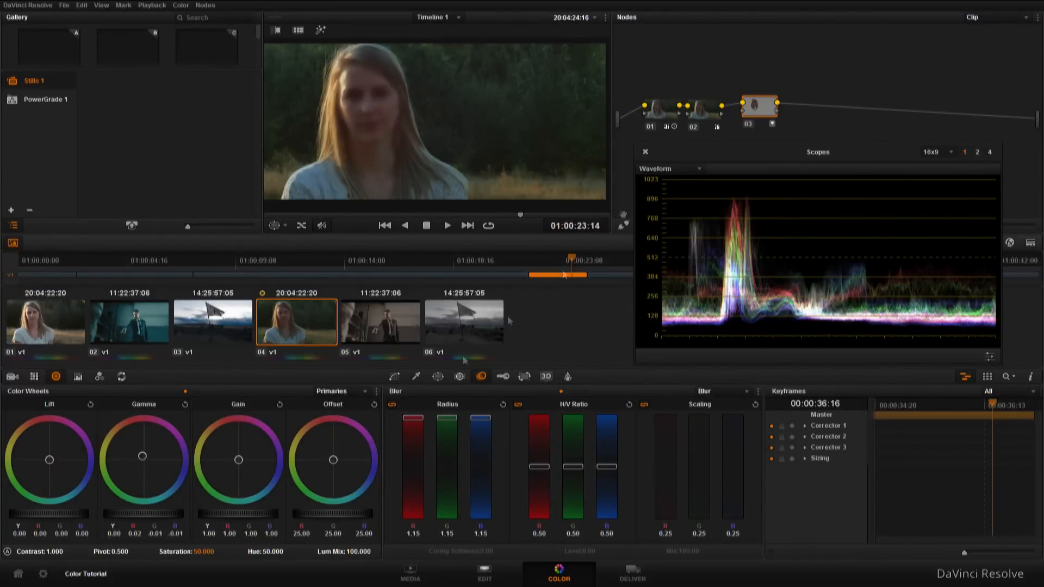
pyautogui.moveTo(440, 421); pyautogui.dragTo(437, 465)
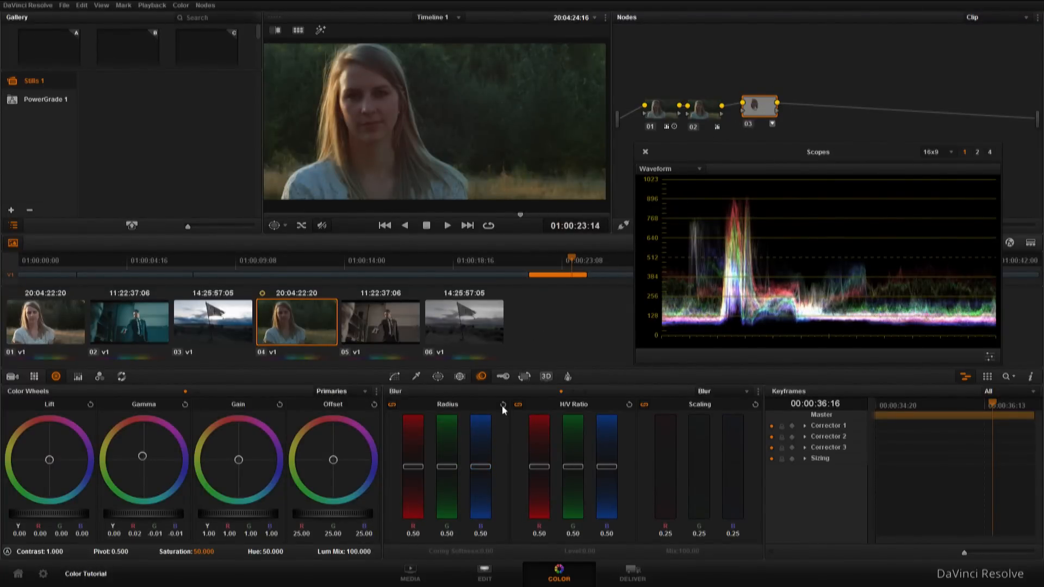
# Step: Look over the Key, Input Sizing and Data Burn In palettes
pyautogui.click(504, 377)
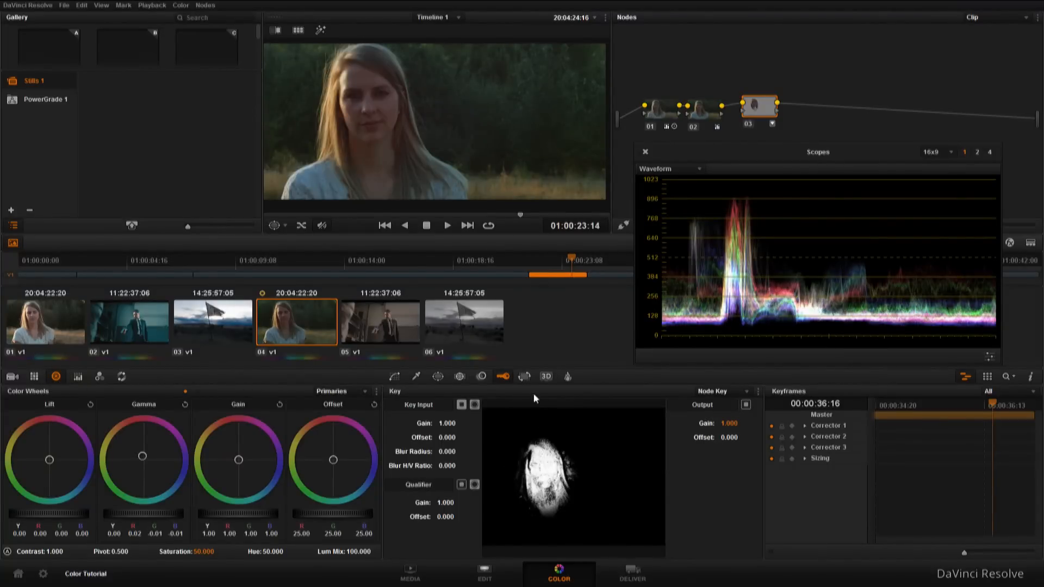
pyautogui.click(525, 376)
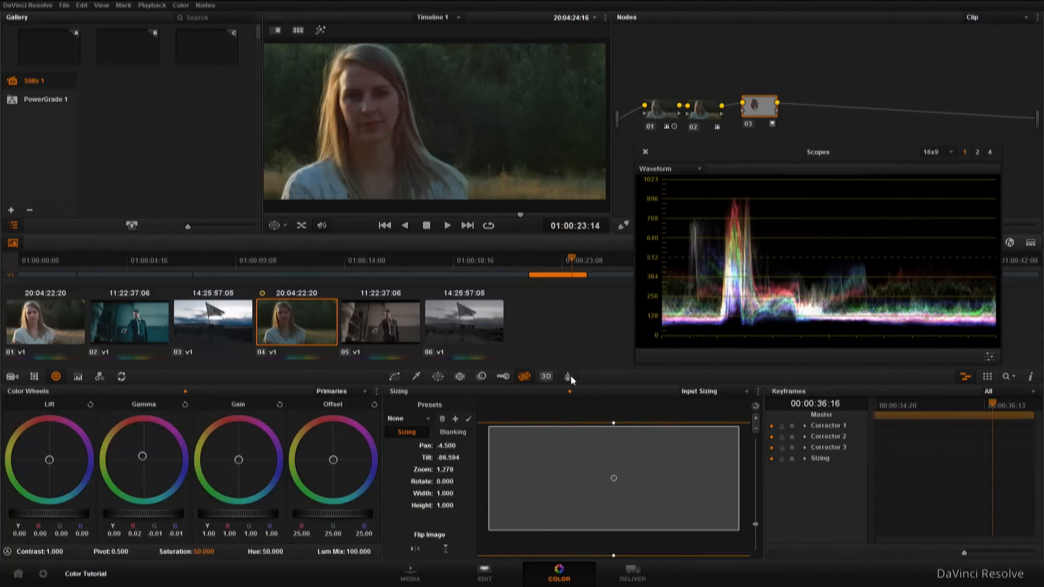
pyautogui.click(551, 377)
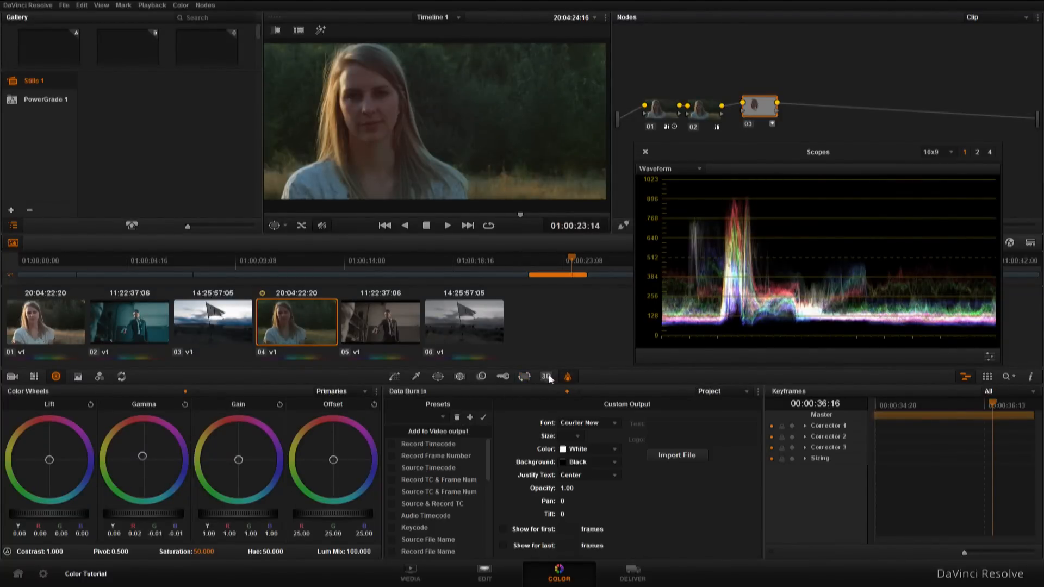
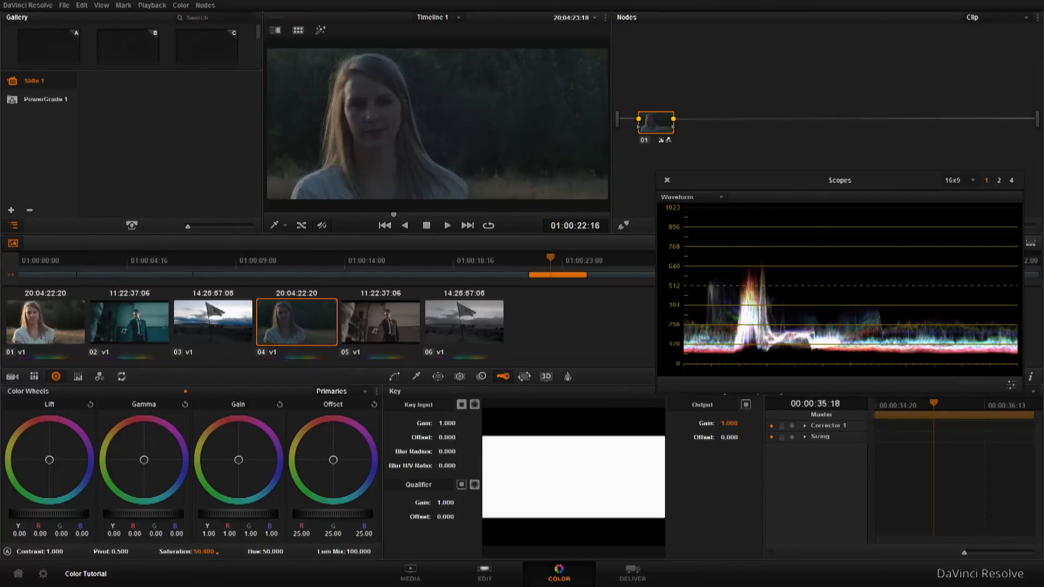
# Step: Start a base grade on the fourth clip's single node with Offset 34.25, Lift -0.05, Gamma 0.03, Contrast 1.078 and Saturation 53.4
pyautogui.moveTo(315, 517); pyautogui.dragTo(489, 495)
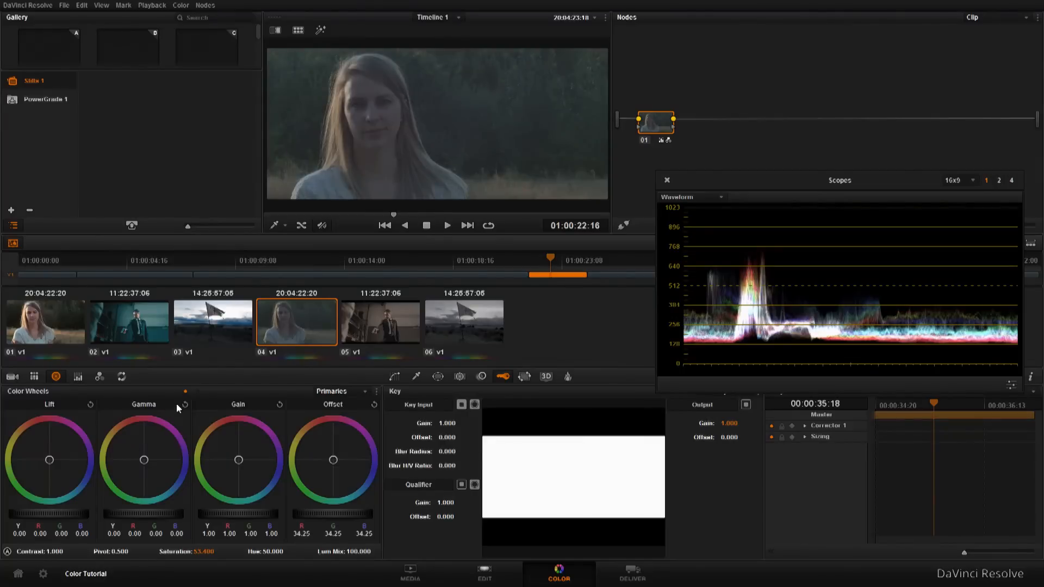
pyautogui.moveTo(137, 512); pyautogui.dragTo(15, 525)
pyautogui.moveTo(59, 552); pyautogui.dragTo(76, 552)
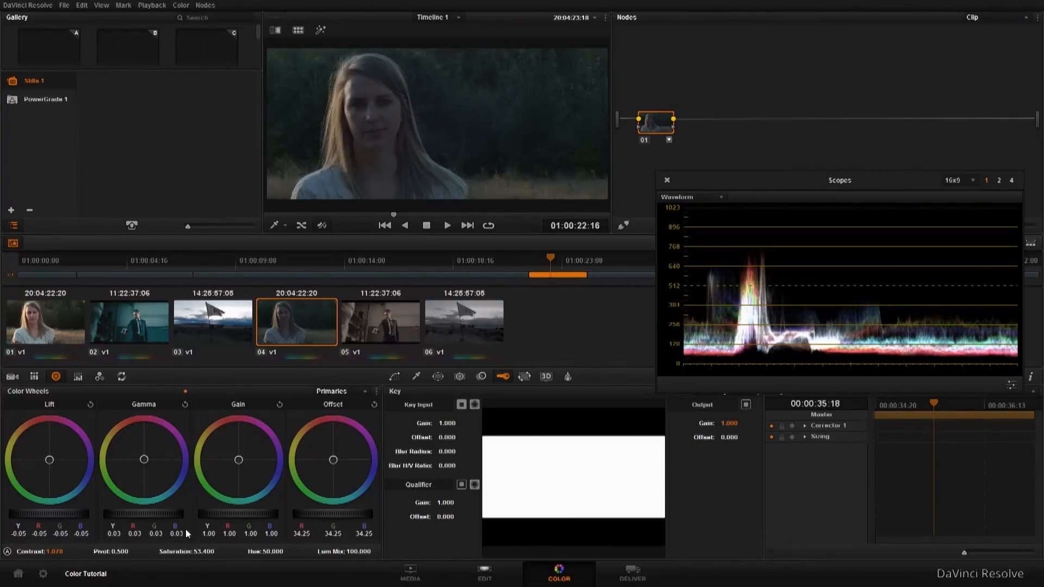
# Step: Strengthen the fourth clip's base grade to Lift -0.10, Gamma 0.06, Gain 1.13, Offset 48.50 and Saturation 79
pyautogui.moveTo(220, 511); pyautogui.dragTo(412, 503)
pyautogui.moveTo(57, 513); pyautogui.dragTo(37, 520)
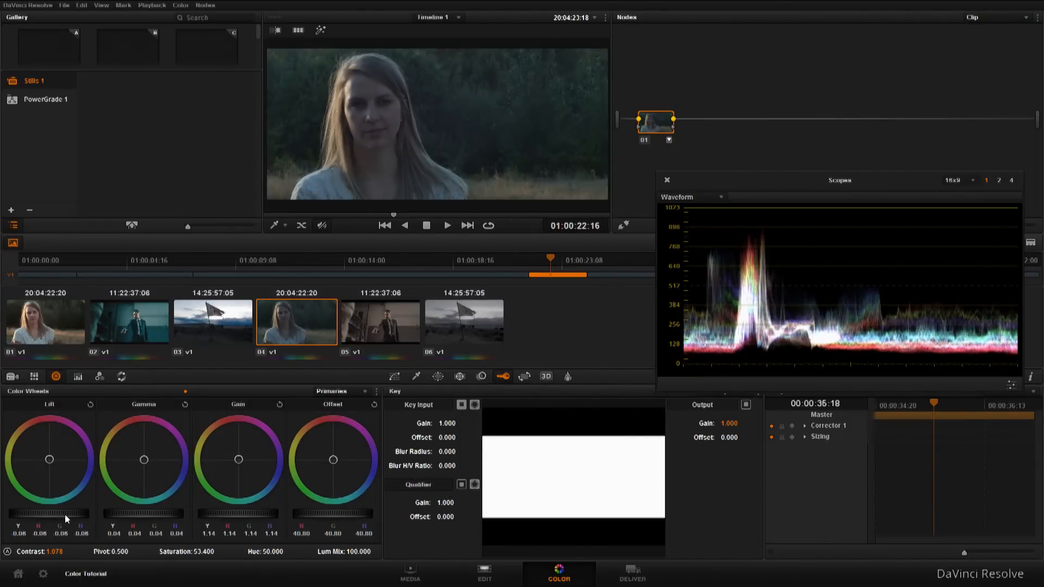
pyautogui.moveTo(53, 514); pyautogui.dragTo(46, 517)
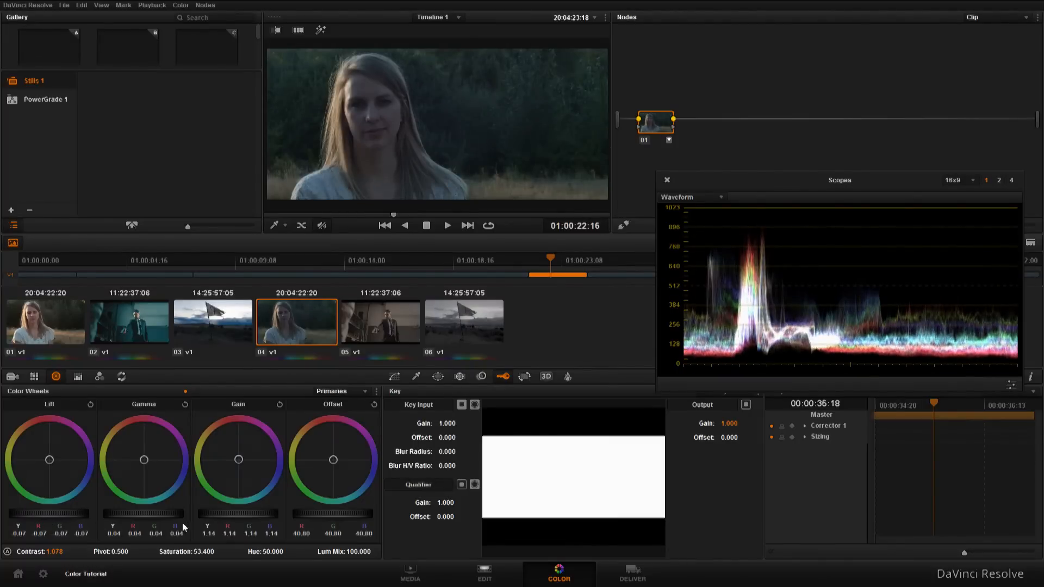
pyautogui.moveTo(320, 510); pyautogui.dragTo(467, 498)
pyautogui.moveTo(51, 517); pyautogui.dragTo(248, 548)
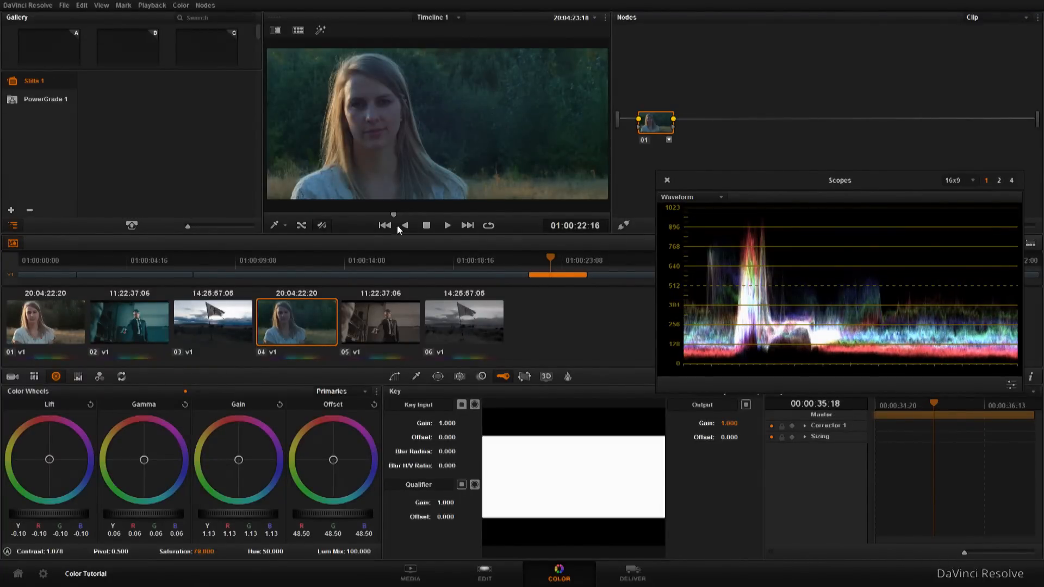
# Step: Compare the fourth clip with its base grade node disabled and enabled
pyautogui.hotkey('ctrl', 'd')
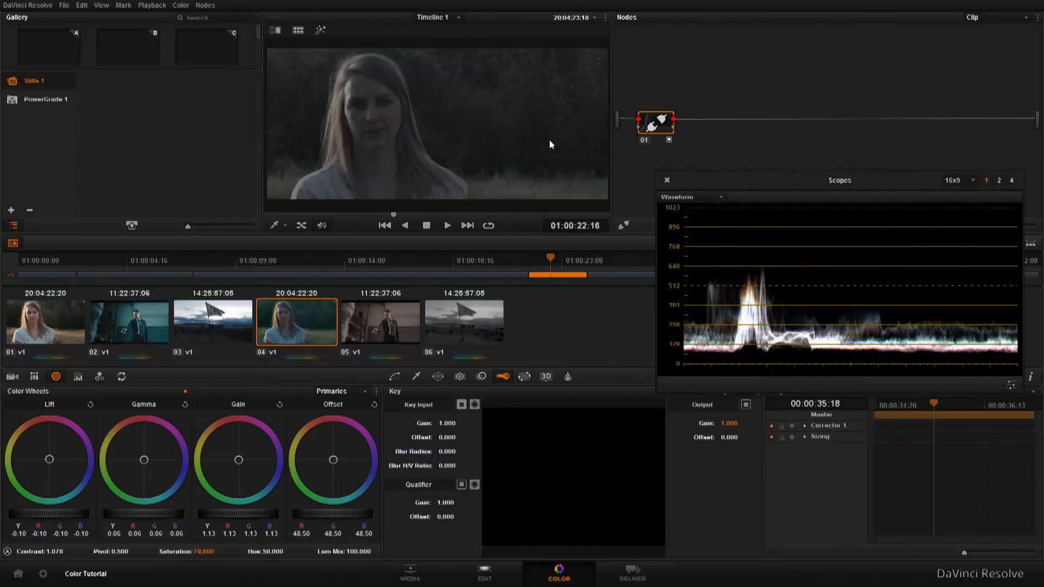
pyautogui.hotkey('ctrl', 'd')
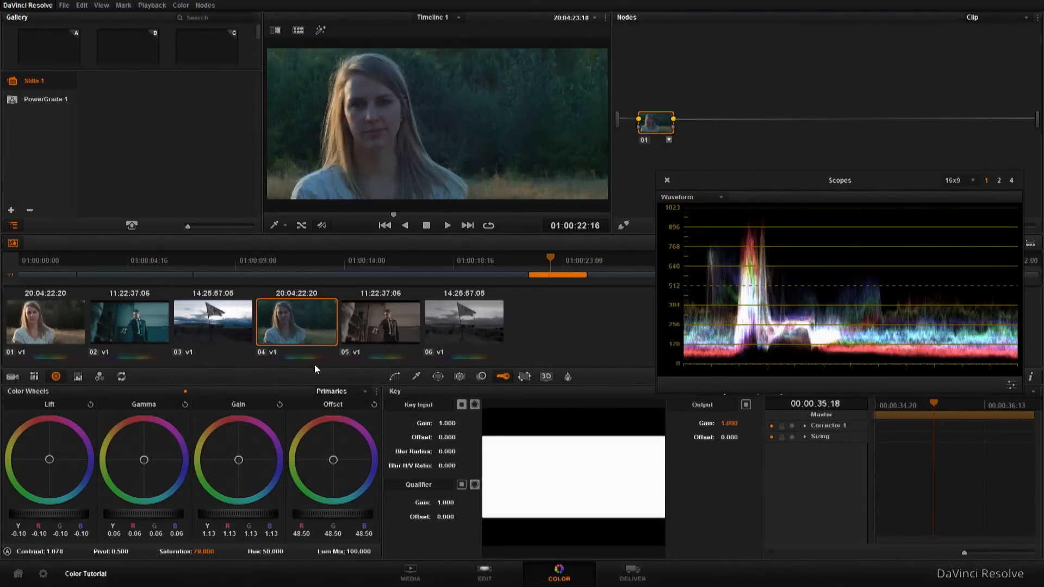
pyautogui.moveTo(648, 125); pyautogui.dragTo(643, 123)
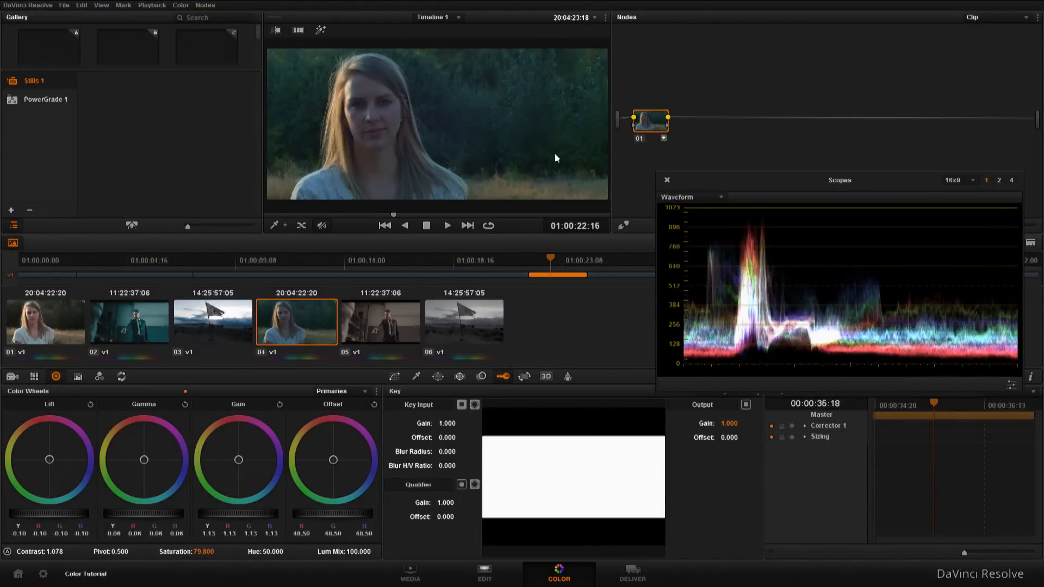
# Step: Add a second serial node with a circular window around the face at Size 41.19, Aspect 41.21, Pan 46.63 and Soft 1 at 9.46
pyautogui.hotkey('alt', 's')
pyautogui.moveTo(692, 123); pyautogui.dragTo(698, 124)
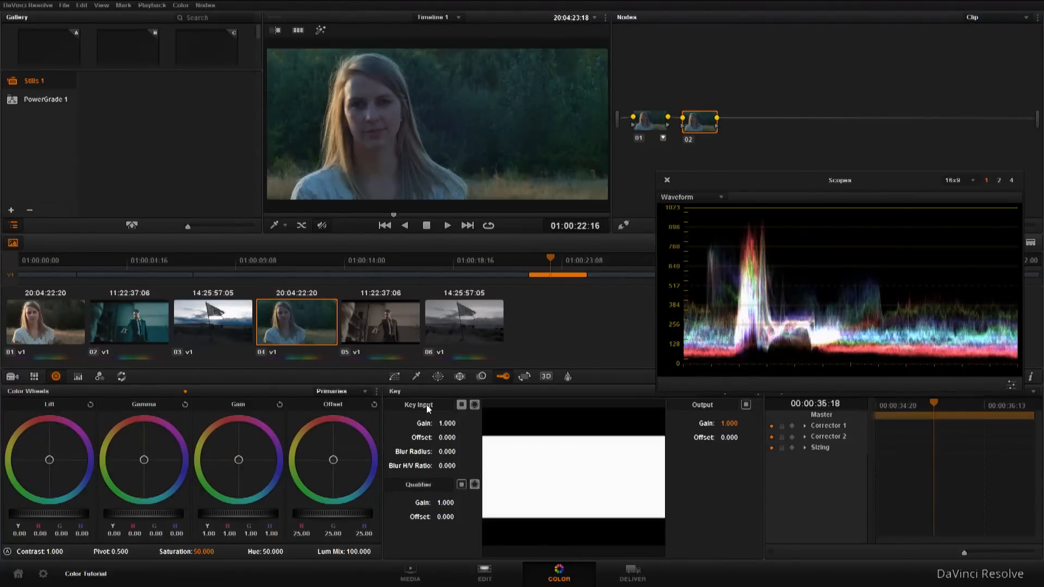
pyautogui.click(437, 377)
pyautogui.click(395, 443)
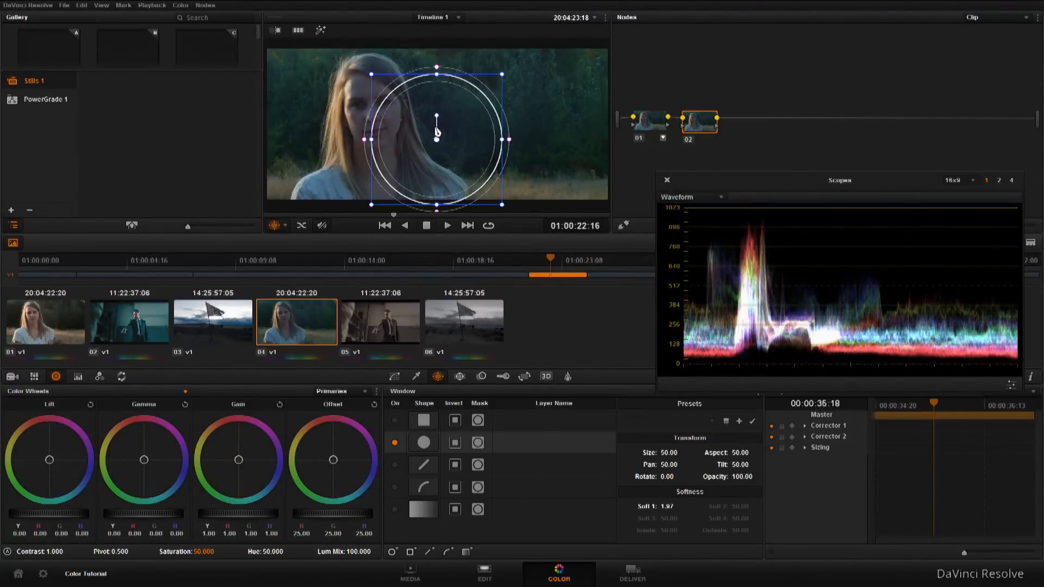
pyautogui.moveTo(438, 130); pyautogui.dragTo(376, 125)
pyautogui.moveTo(445, 120)
pyautogui.mouseDown()
pyautogui.moveTo(466, 124)
pyautogui.moveTo(426, 122)
pyautogui.moveTo(455, 122)
pyautogui.mouseUp()
pyautogui.moveTo(403, 147); pyautogui.dragTo(406, 156)
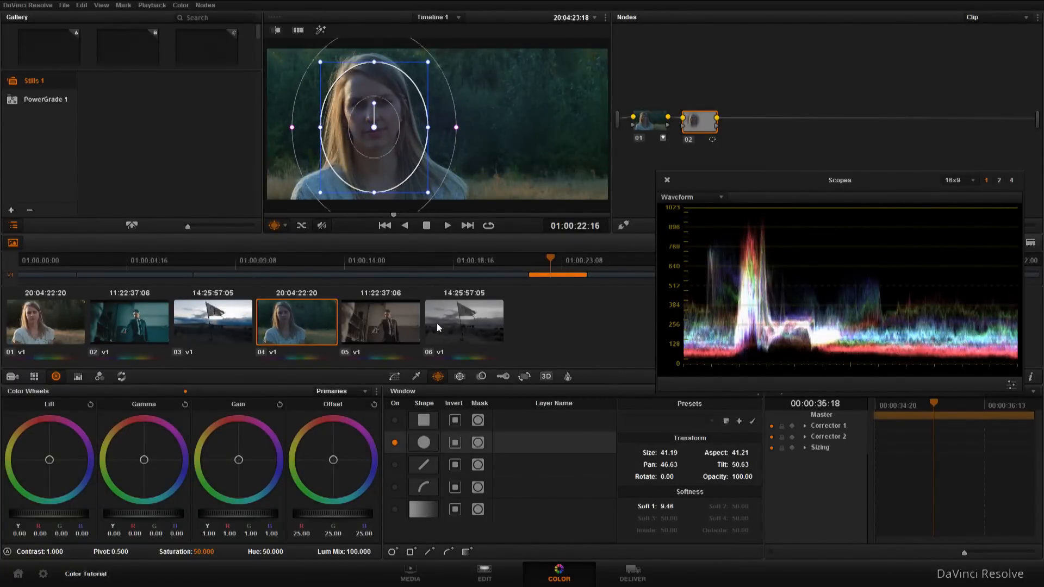
# Step: Brighten the windowed face with Offset 32.85 and Lift -0.02, warm Gamma to R 0.01 and B -0.01, and hide the window outline
pyautogui.moveTo(331, 513); pyautogui.dragTo(471, 494)
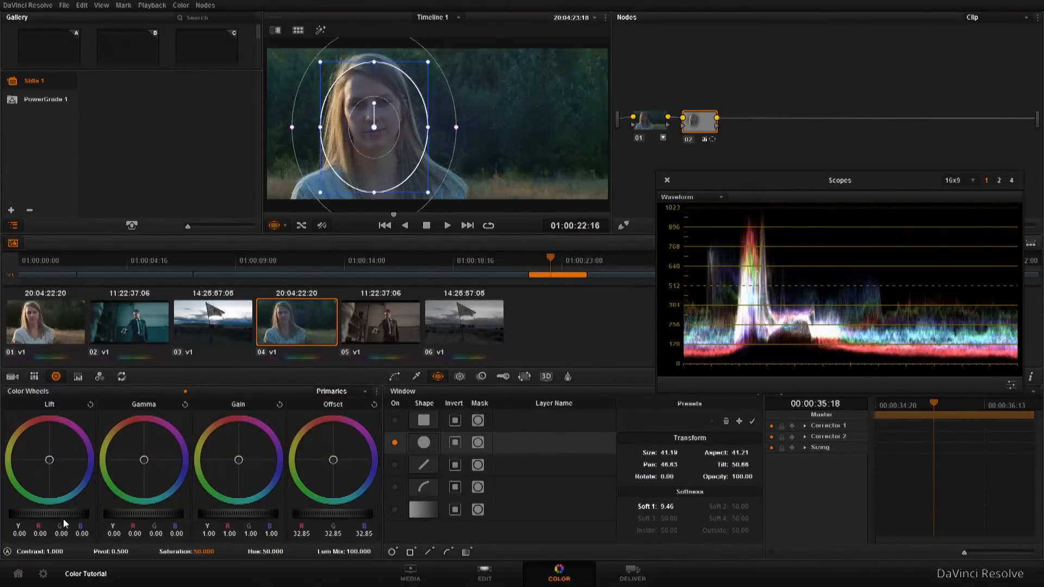
pyautogui.moveTo(57, 514); pyautogui.dragTo(41, 514)
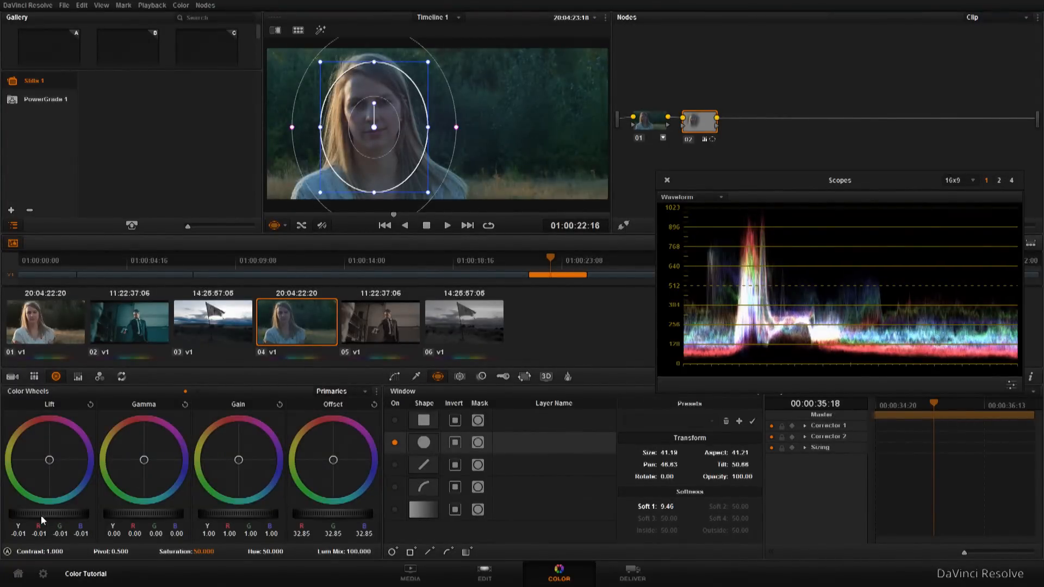
pyautogui.moveTo(145, 460); pyautogui.dragTo(135, 457)
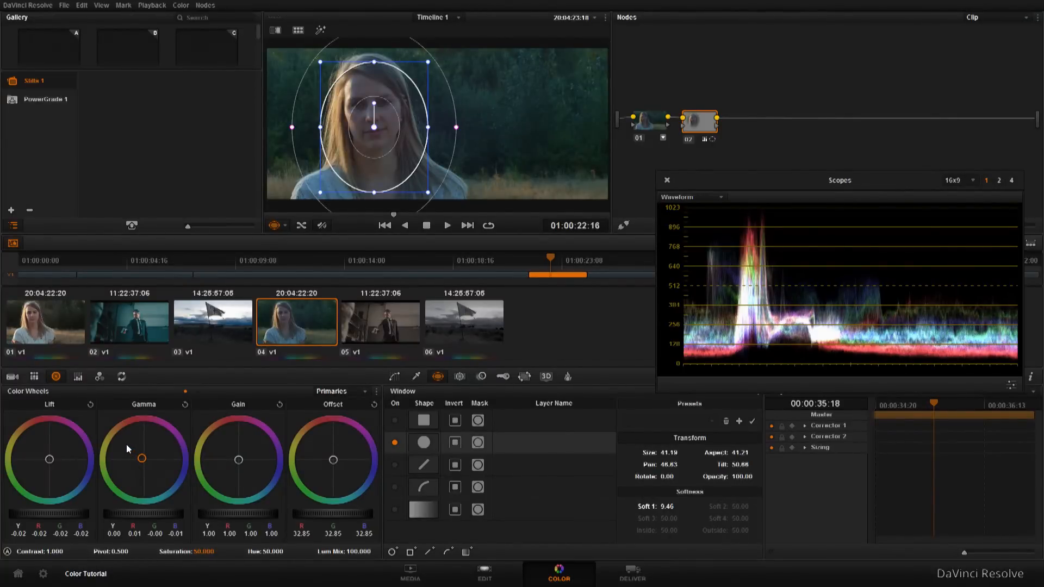
pyautogui.click(274, 225)
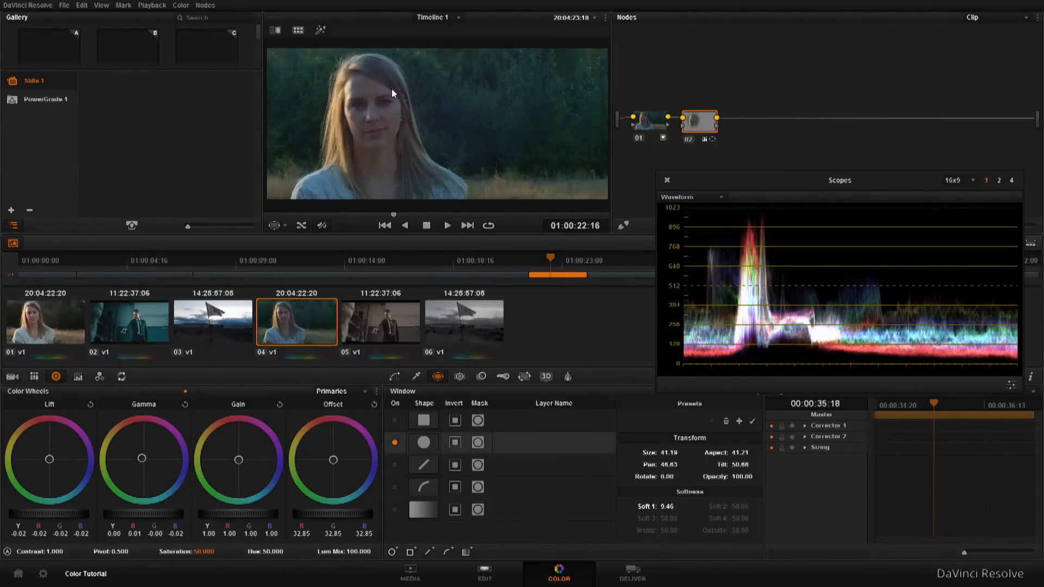
# Step: Add an outside node from the second node and darken the surroundings with Offset 20.05
pyautogui.rightClick(696, 123)
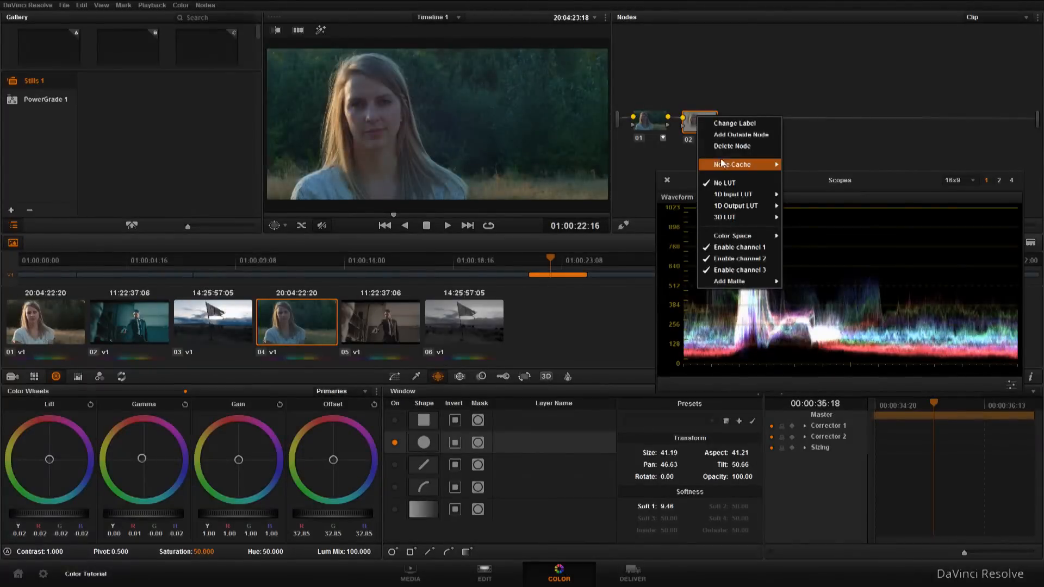
pyautogui.click(732, 135)
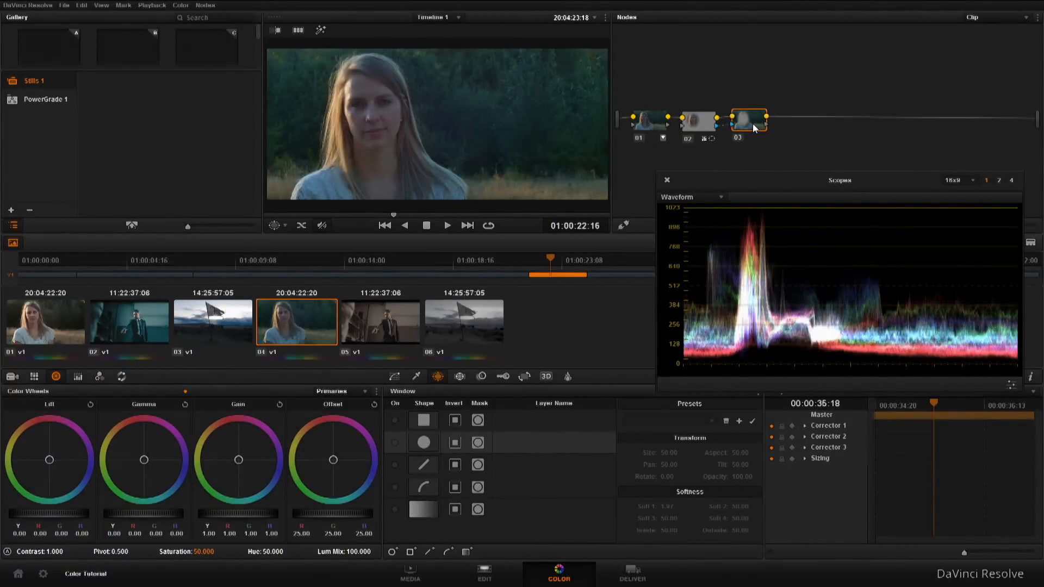
pyautogui.moveTo(741, 132); pyautogui.dragTo(739, 133)
pyautogui.moveTo(354, 515); pyautogui.dragTo(249, 538)
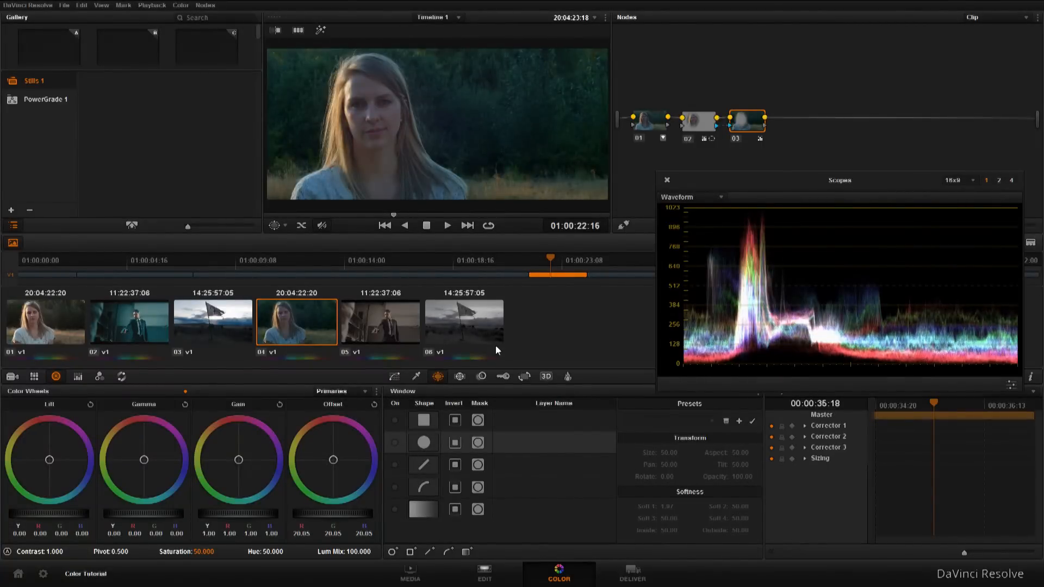
# Step: Show the second node's window outline, stretch the circle farther down and widen its soft edge
pyautogui.click(687, 123)
pyautogui.click(284, 225)
pyautogui.click(305, 271)
pyautogui.moveTo(464, 132); pyautogui.dragTo(470, 132)
pyautogui.moveTo(374, 193); pyautogui.dragTo(375, 205)
pyautogui.moveTo(376, 158); pyautogui.dragTo(375, 165)
# Step: Compare the clip with all nodes disabled and enabled
pyautogui.click(746, 119)
pyautogui.hotkey('alt', 'd')
pyautogui.hotkey('alt', 'd')
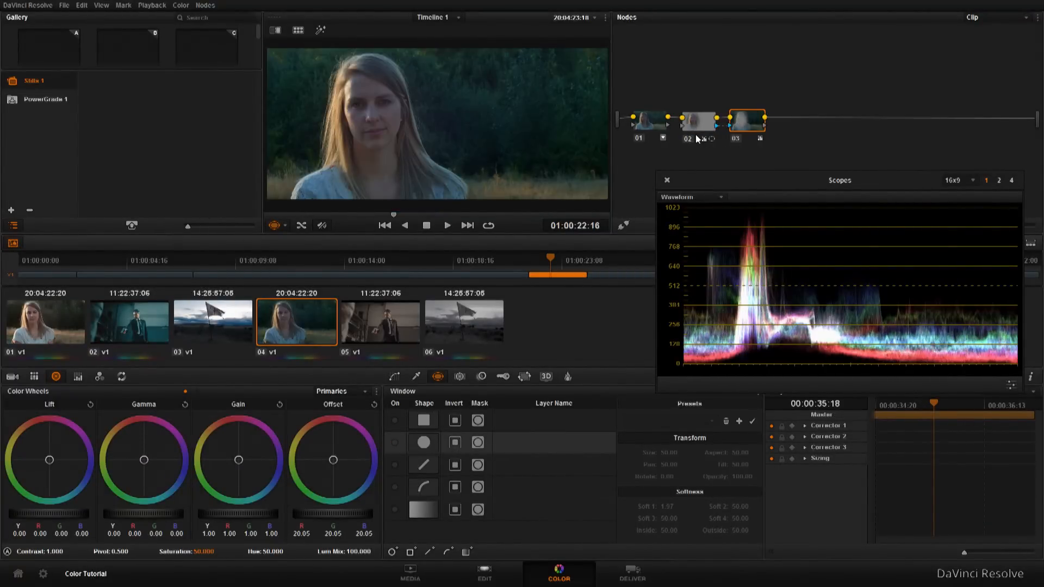
pyautogui.hotkey('alt', 'd')
pyautogui.hotkey('alt', 'd')
# Step: Refine the second node's face window to Size 35.36, Aspect 30.33, Pan 46.52, Tilt 49.98 and Soft 1 at 15.09
pyautogui.click(714, 124)
pyautogui.moveTo(429, 137); pyautogui.dragTo(399, 149)
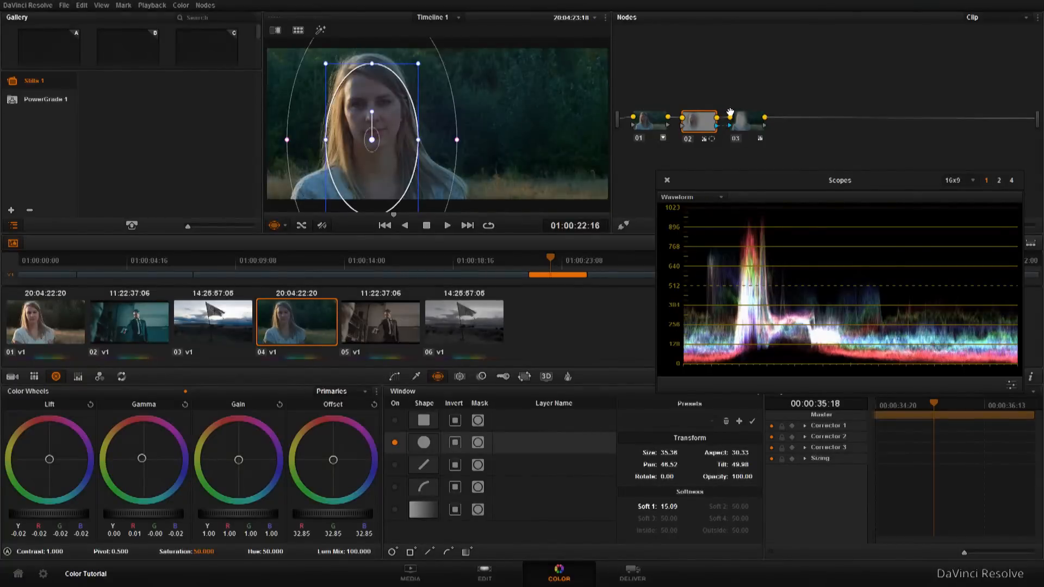
pyautogui.click(745, 119)
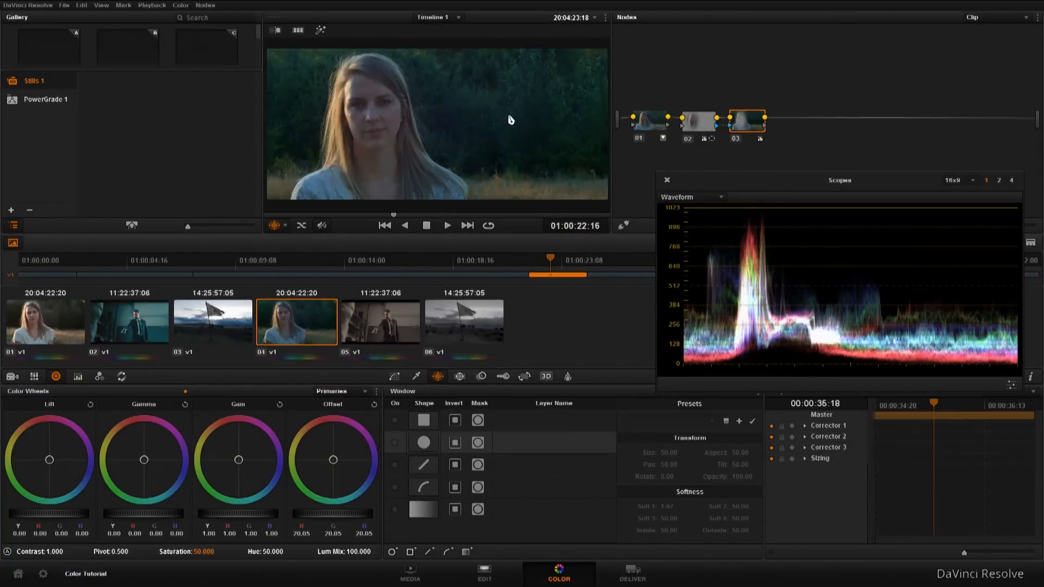
# Step: Raise the saturation of the face in the second node slightly and return to the outside node
pyautogui.click(697, 123)
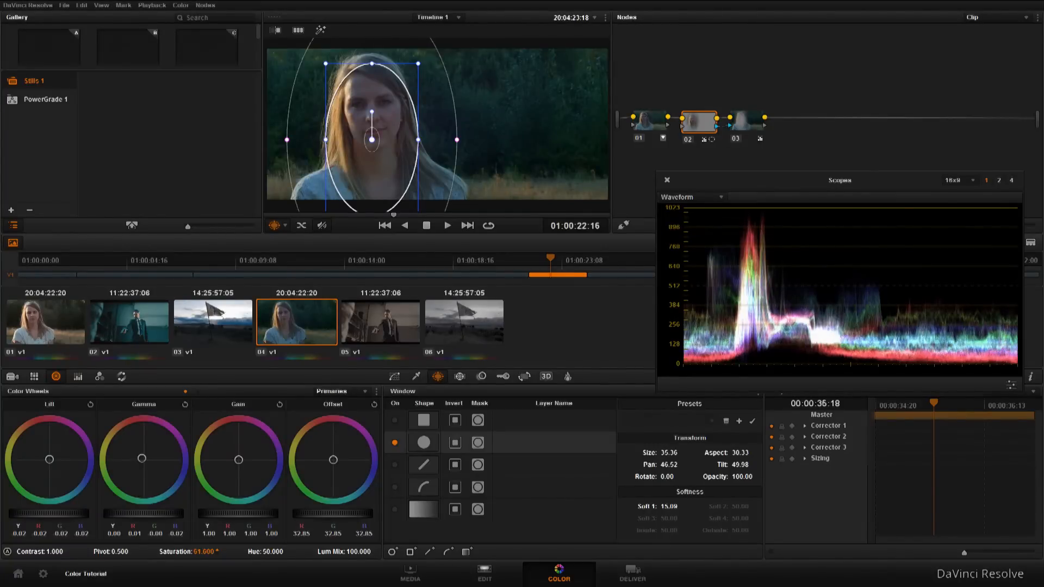
pyautogui.click(737, 119)
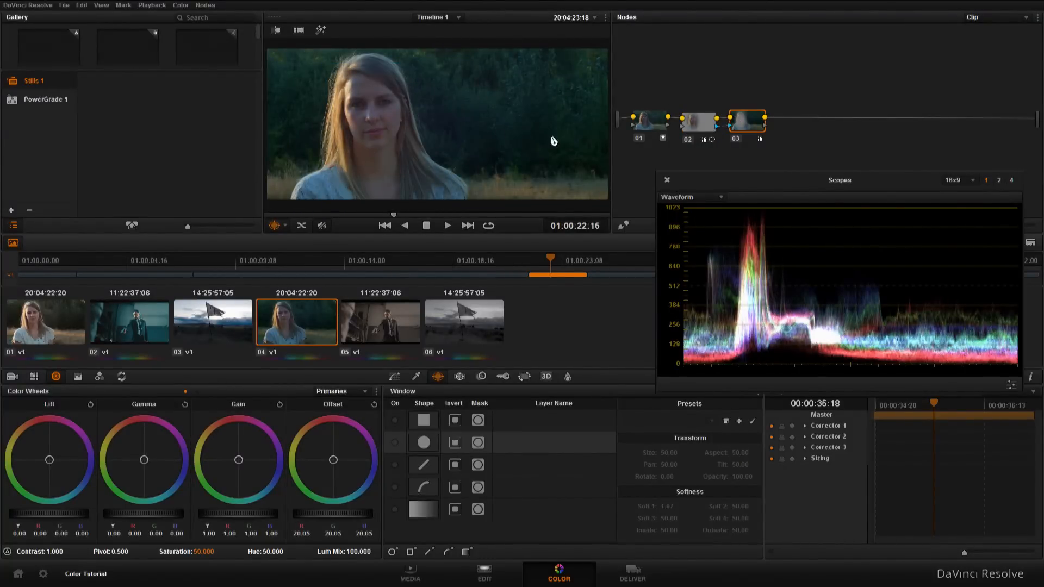
pyautogui.moveTo(747, 120); pyautogui.dragTo(746, 122)
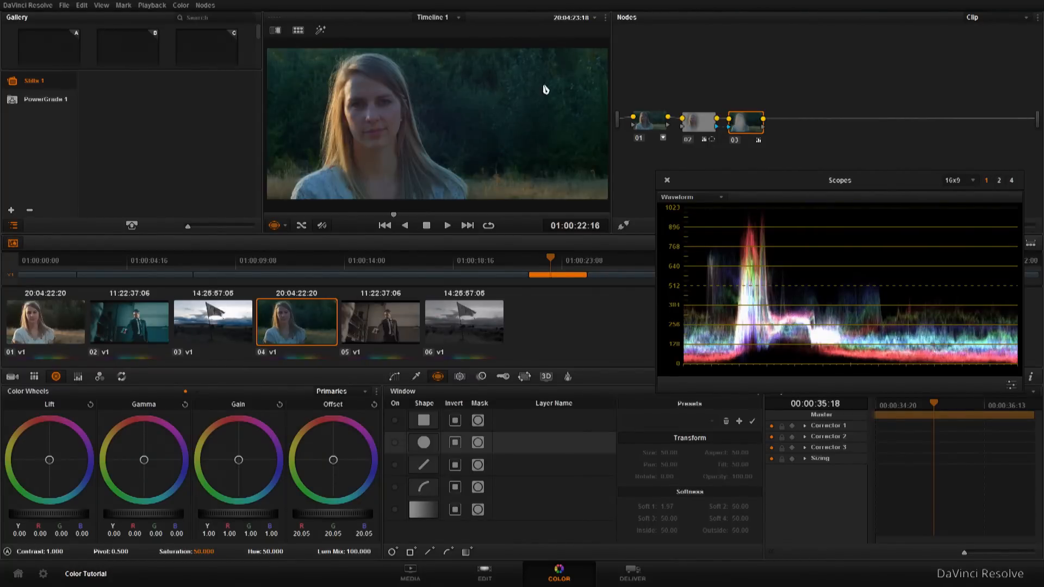
# Step: Add a fourth serial node and tint it blue with Lift R -0.03, B 0.03 and Gamma R -0.03, G 0.01, B 0.03
pyautogui.hotkey('alt', 's')
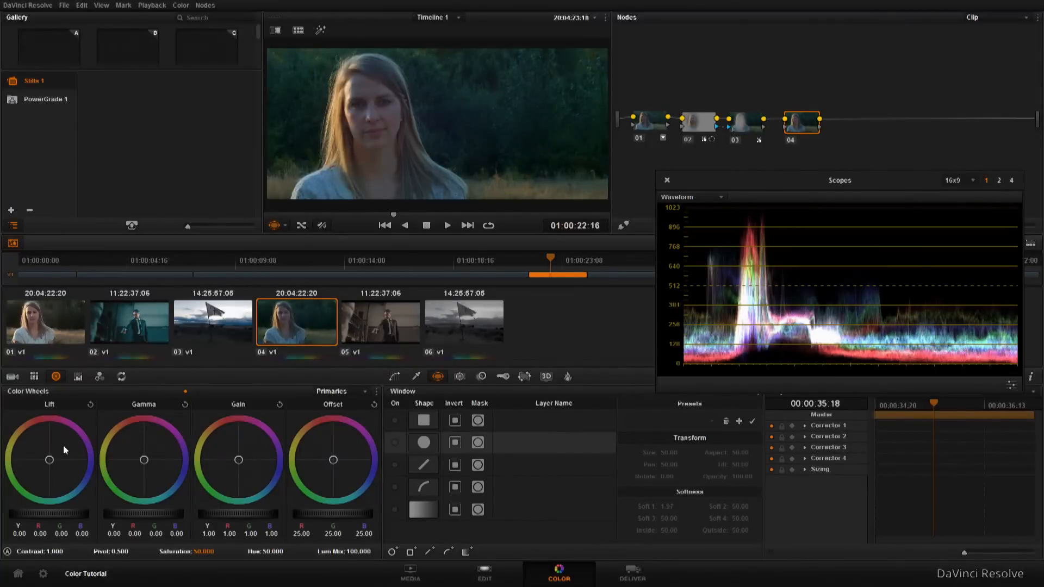
pyautogui.moveTo(148, 462); pyautogui.dragTo(177, 504)
pyautogui.moveTo(49, 460); pyautogui.dragTo(56, 469)
pyautogui.moveTo(705, 182); pyautogui.dragTo(676, 159)
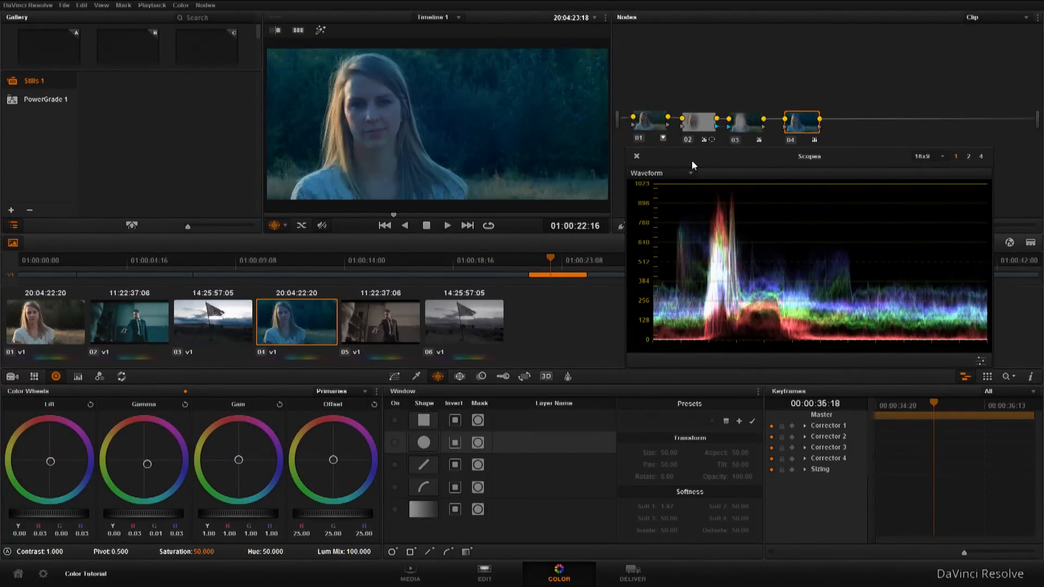
pyautogui.moveTo(692, 160); pyautogui.dragTo(694, 179)
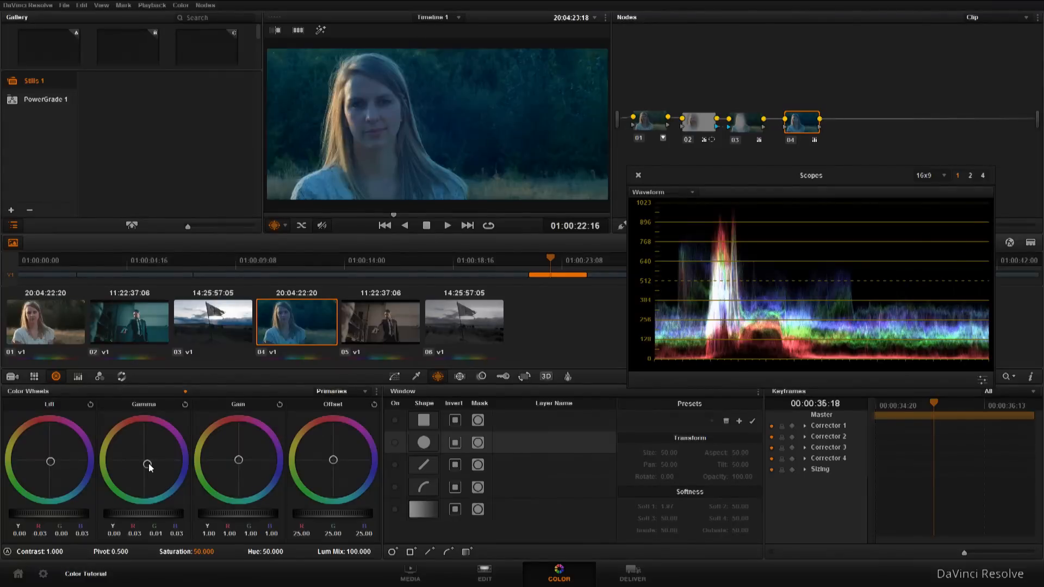
# Step: Move the fourth node higher, add a fifth serial node after it, and switch to the Log wheels with Low Range 0.263
pyautogui.moveTo(801, 121); pyautogui.dragTo(798, 91)
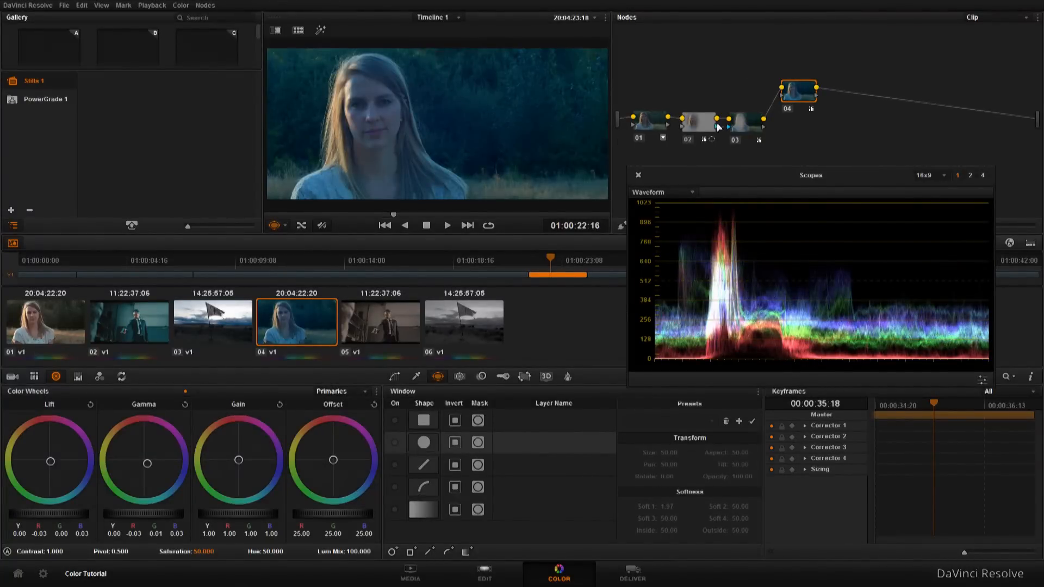
pyautogui.hotkey('alt', 's')
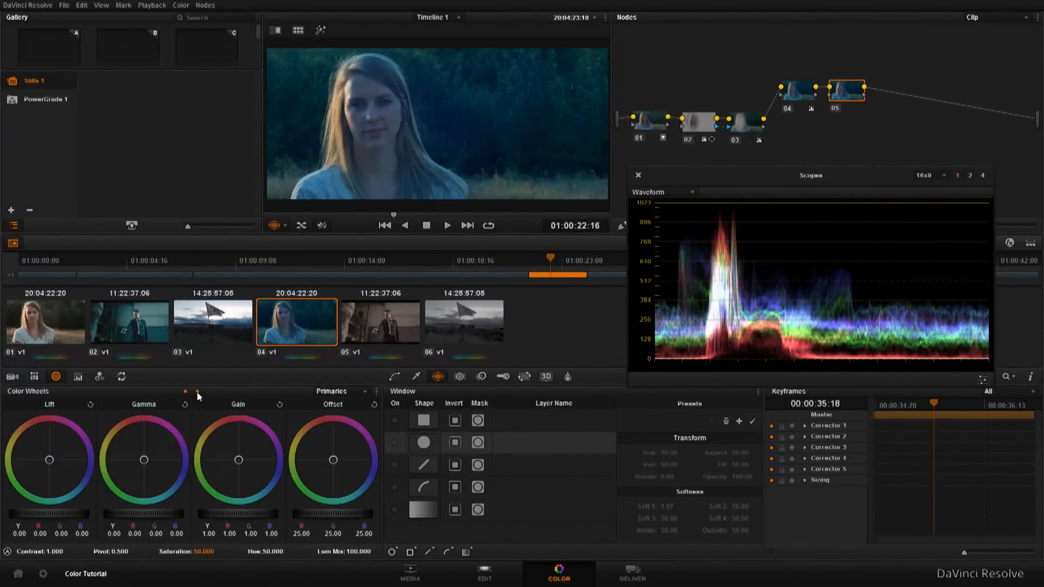
pyautogui.click(197, 392)
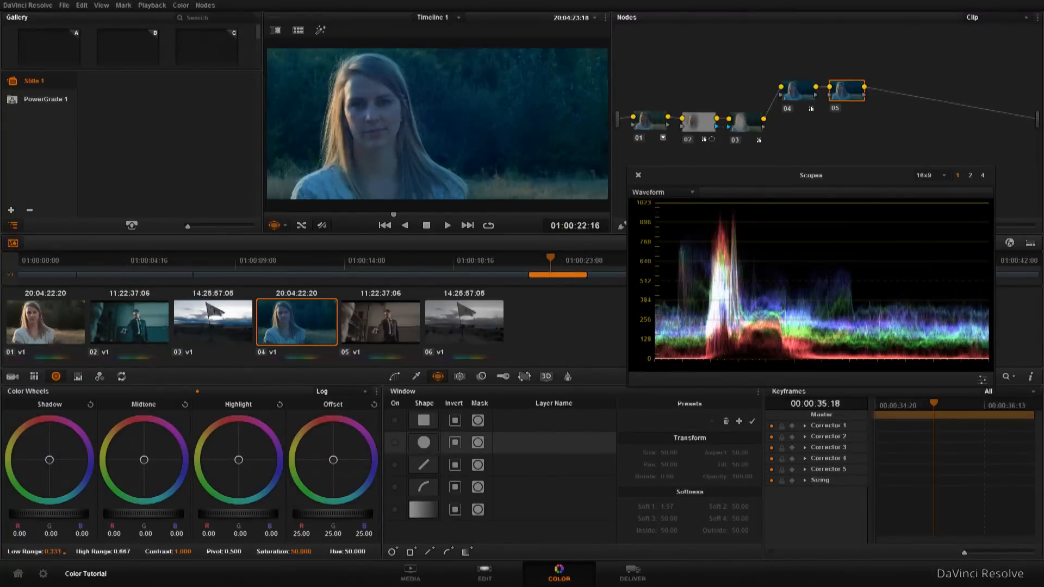
pyautogui.moveTo(54, 551); pyautogui.dragTo(43, 552)
# Step: Set the first node's Offset to 52.30 and the fifth node's Log Shadow to R 0.12, G -0.03, B -0.10 with Low Range 0.229
pyautogui.click(644, 116)
pyautogui.moveTo(348, 514); pyautogui.dragTo(439, 494)
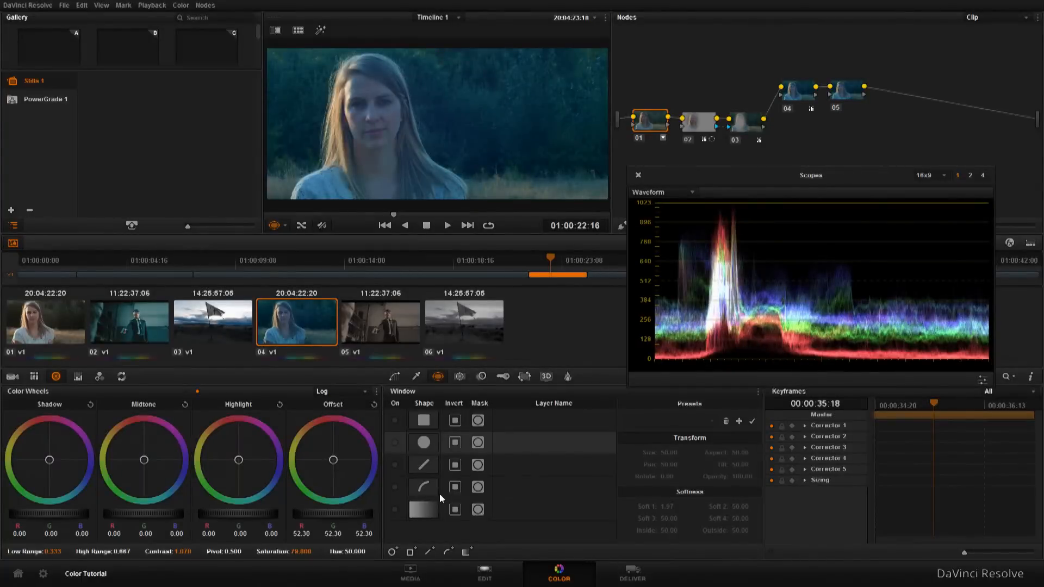
pyautogui.click(847, 91)
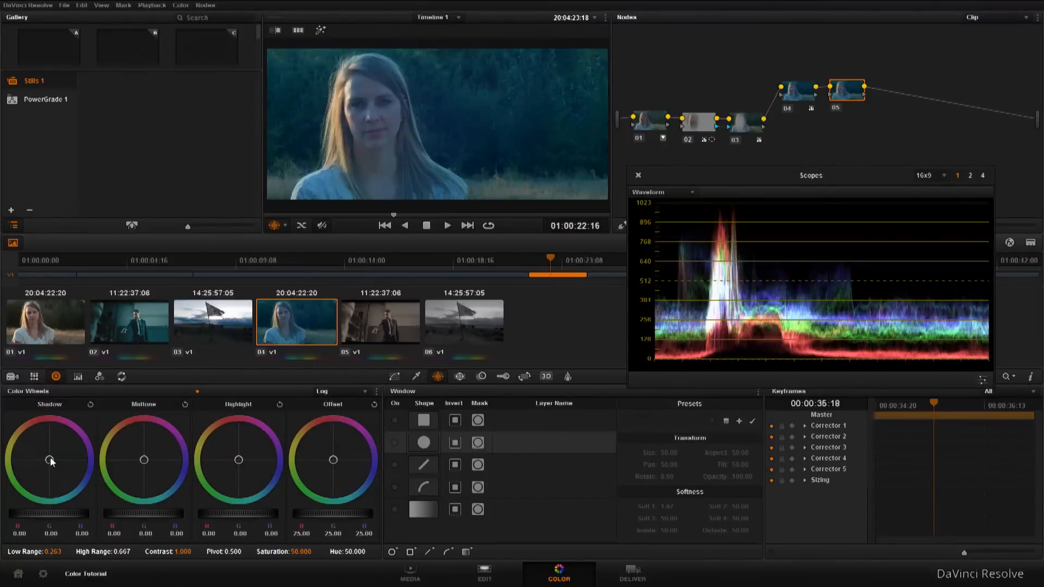
pyautogui.moveTo(50, 462); pyautogui.dragTo(22, 422)
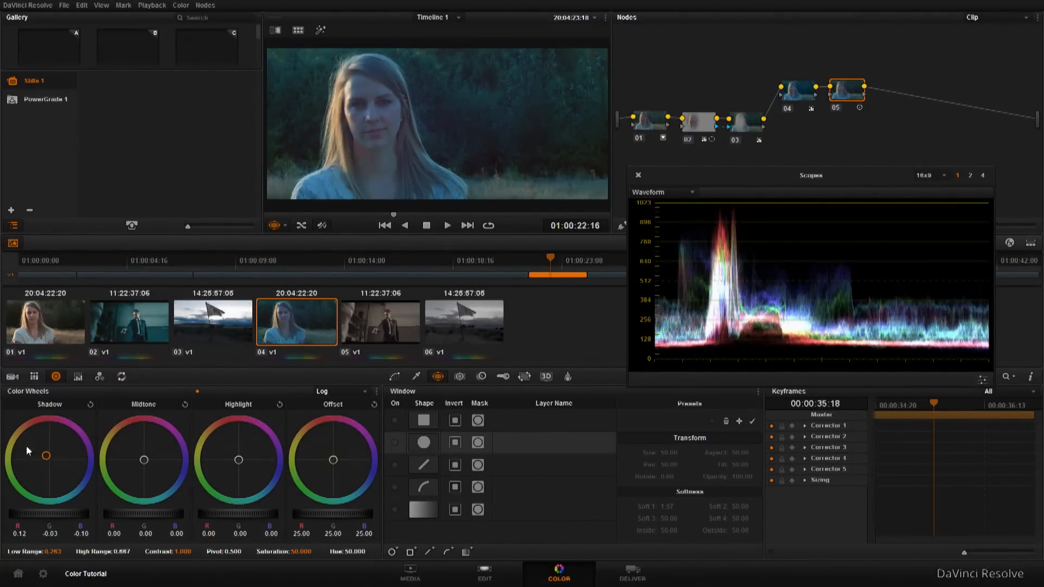
pyautogui.moveTo(51, 552); pyautogui.dragTo(64, 551)
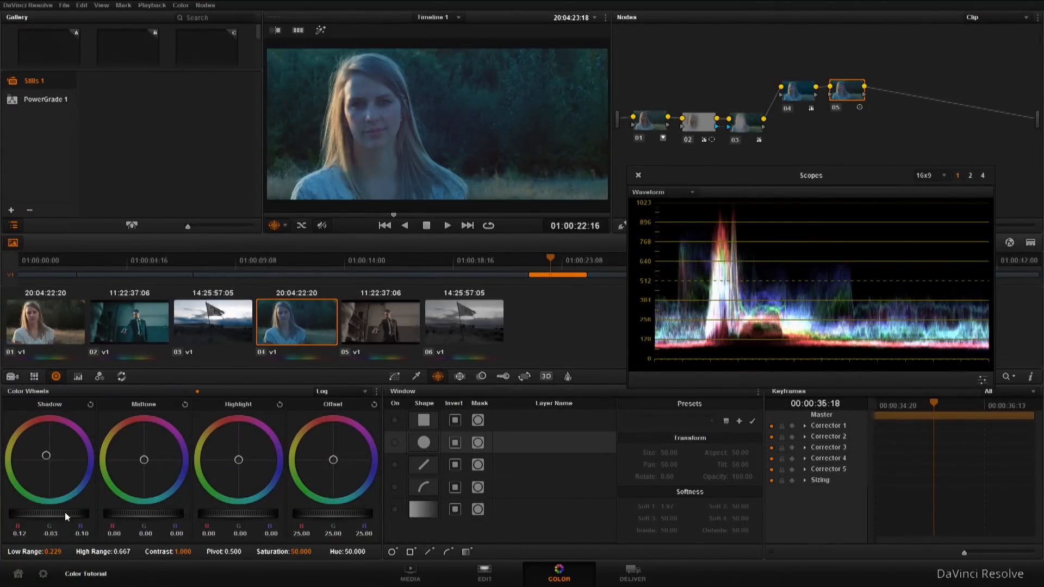
# Step: Darken the first node's base grade to Offset 51.05 and Lift -0.11
pyautogui.click(649, 121)
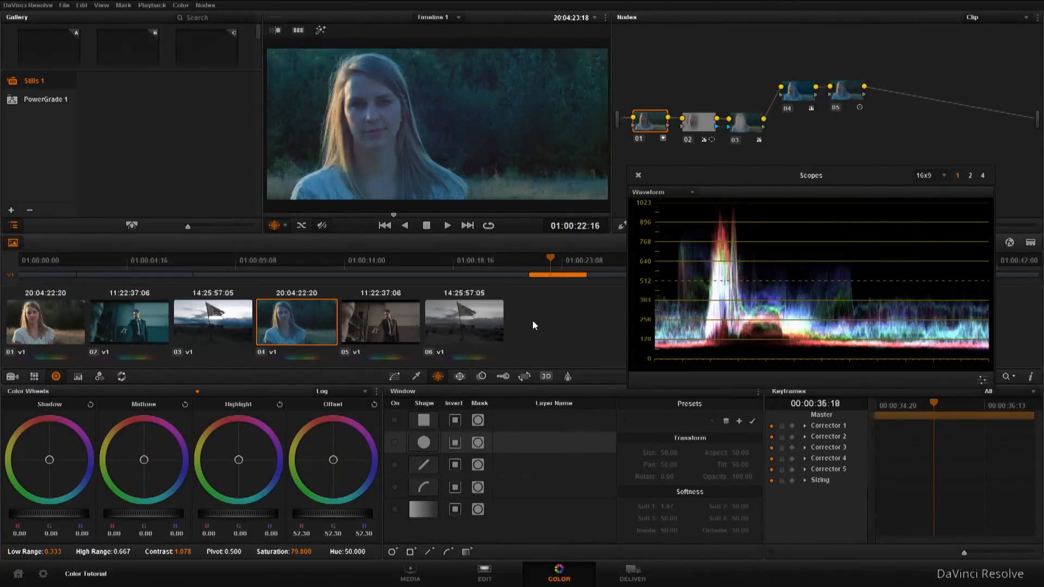
pyautogui.moveTo(70, 514); pyautogui.dragTo(66, 513)
pyautogui.moveTo(314, 513); pyautogui.dragTo(292, 513)
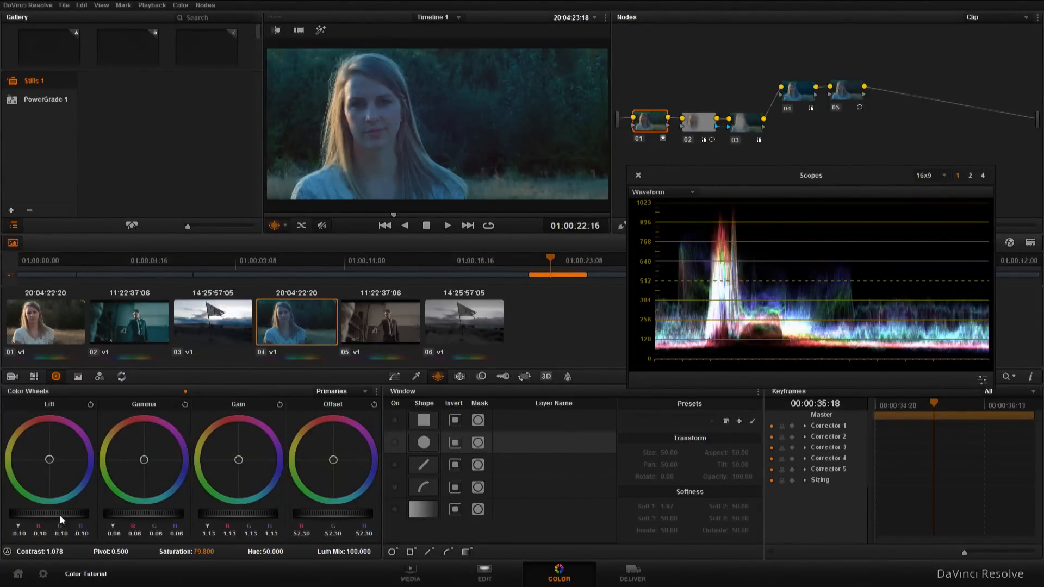
pyautogui.moveTo(60, 516); pyautogui.dragTo(42, 514)
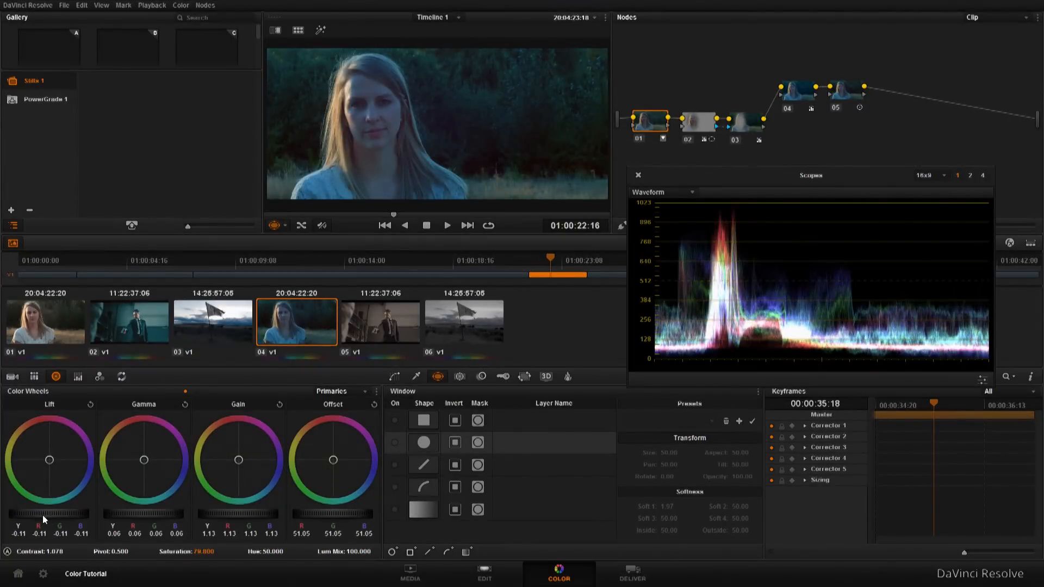
# Step: Reduce the warm Log Shadow tint in the fifth node to R 0.10, G -0.03, B -0.07
pyautogui.click(844, 94)
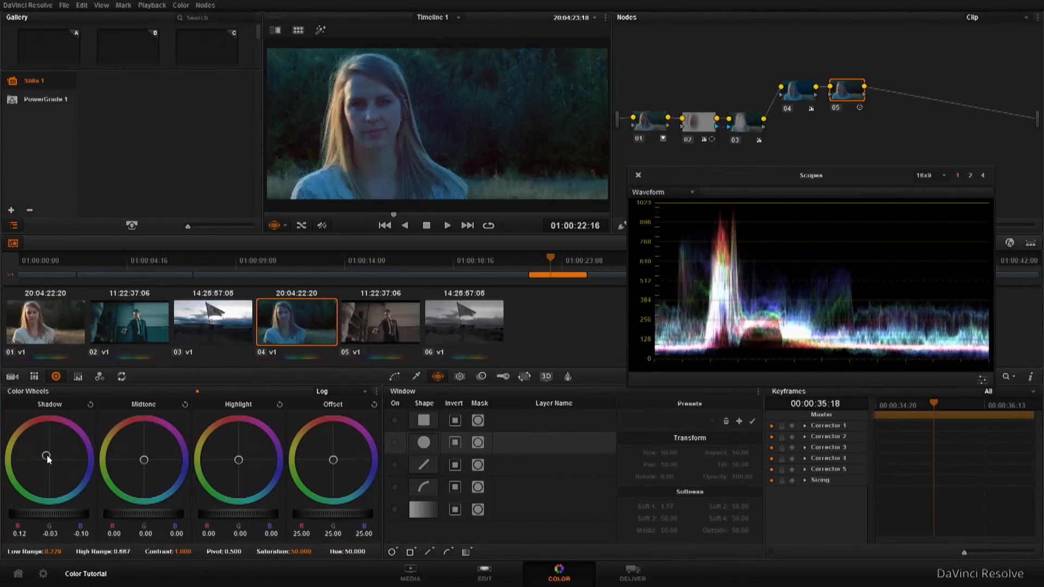
pyautogui.moveTo(48, 458); pyautogui.dragTo(57, 460)
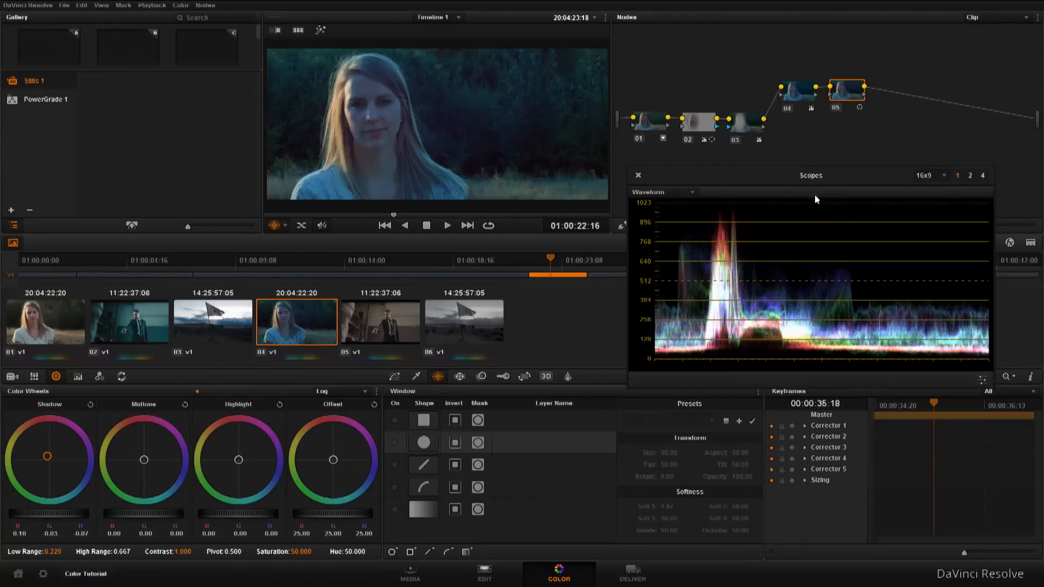
# Step: Add a layer node with a Layer Mixer, move node 07 lower, and feed its input directly from node 03's output
pyautogui.moveTo(838, 168); pyautogui.dragTo(856, 136)
pyautogui.click(206, 5)
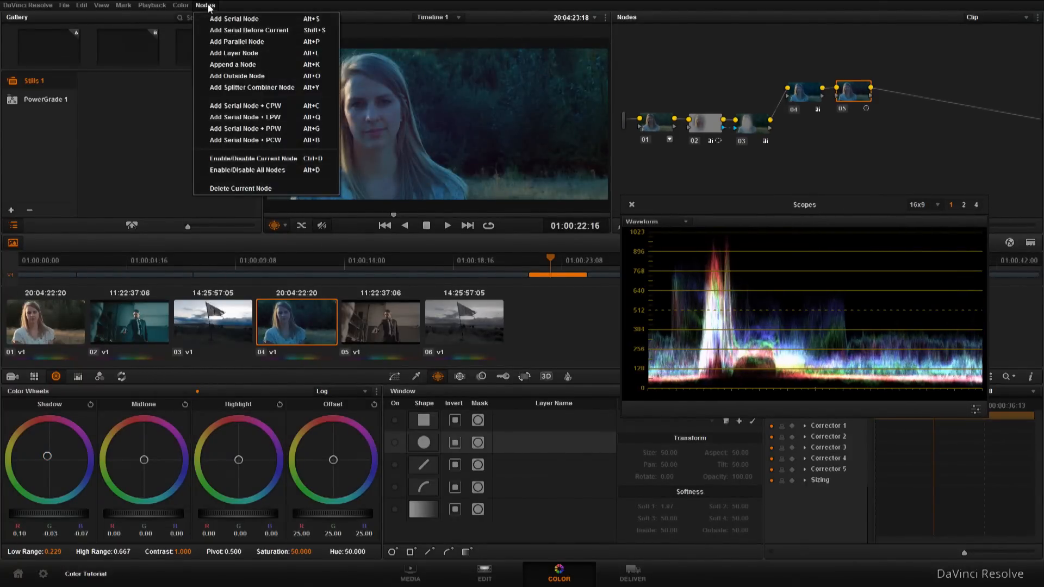
pyautogui.click(229, 53)
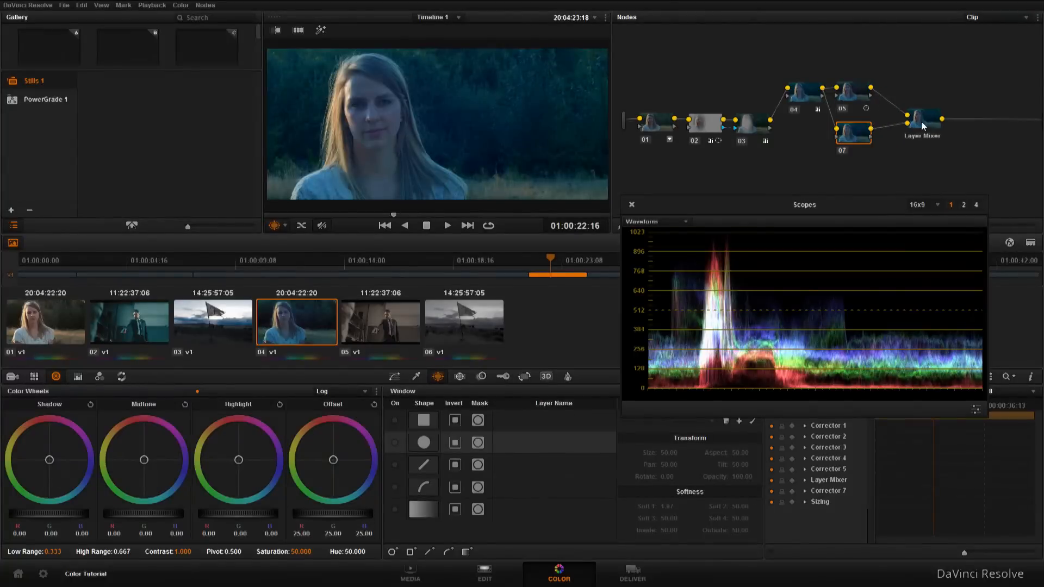
pyautogui.moveTo(850, 143); pyautogui.dragTo(849, 174)
pyautogui.click(828, 134)
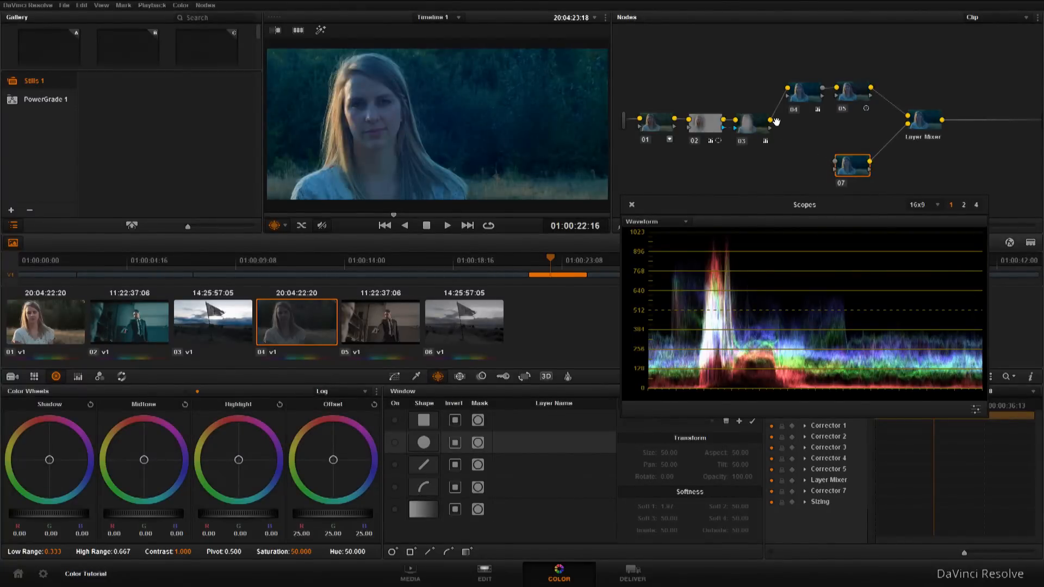
pyautogui.moveTo(830, 158); pyautogui.dragTo(826, 152)
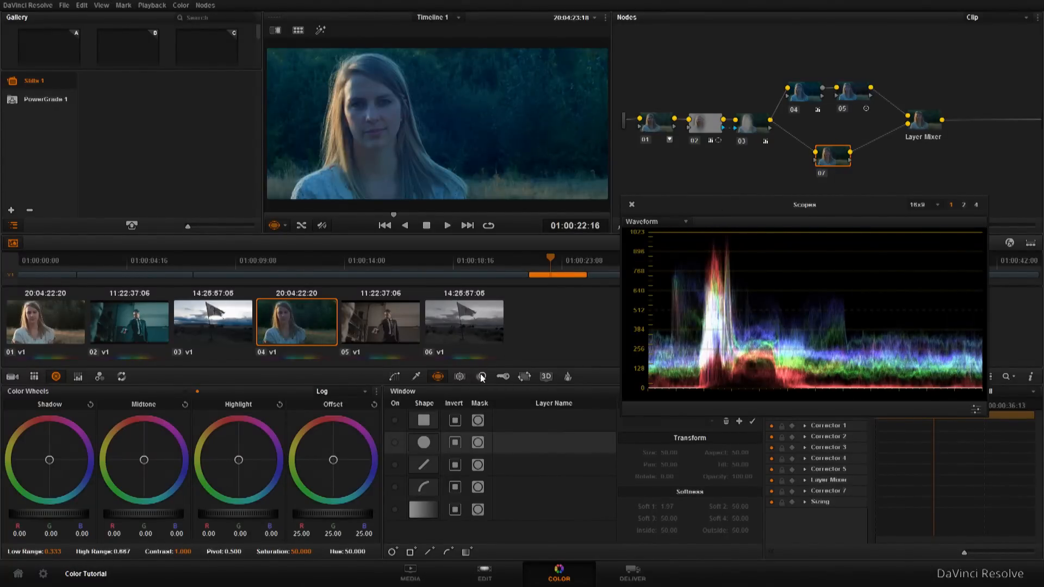
pyautogui.click(395, 442)
pyautogui.moveTo(446, 124); pyautogui.dragTo(349, 126)
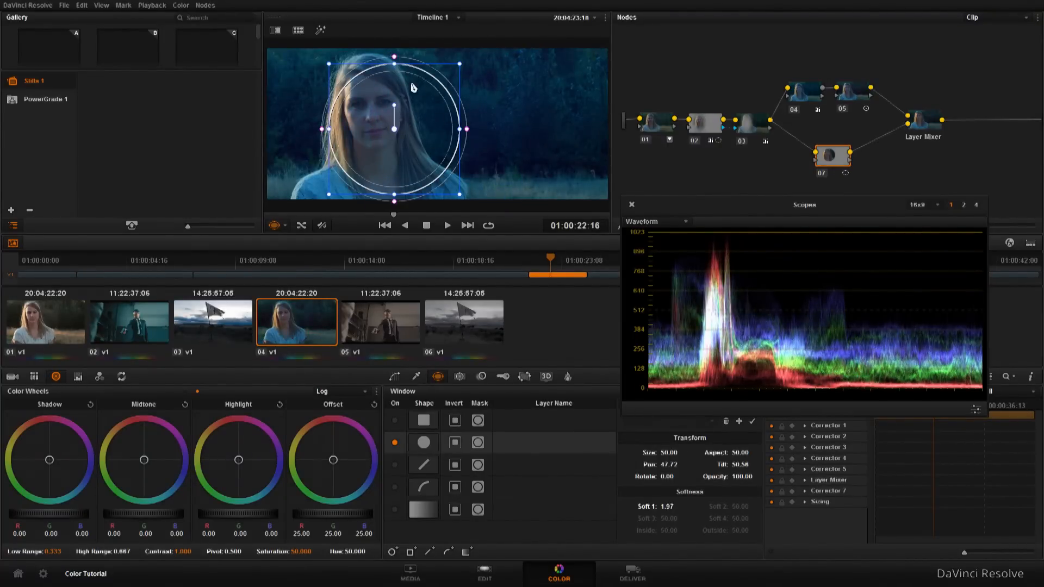
pyautogui.moveTo(395, 130); pyautogui.dragTo(490, 121)
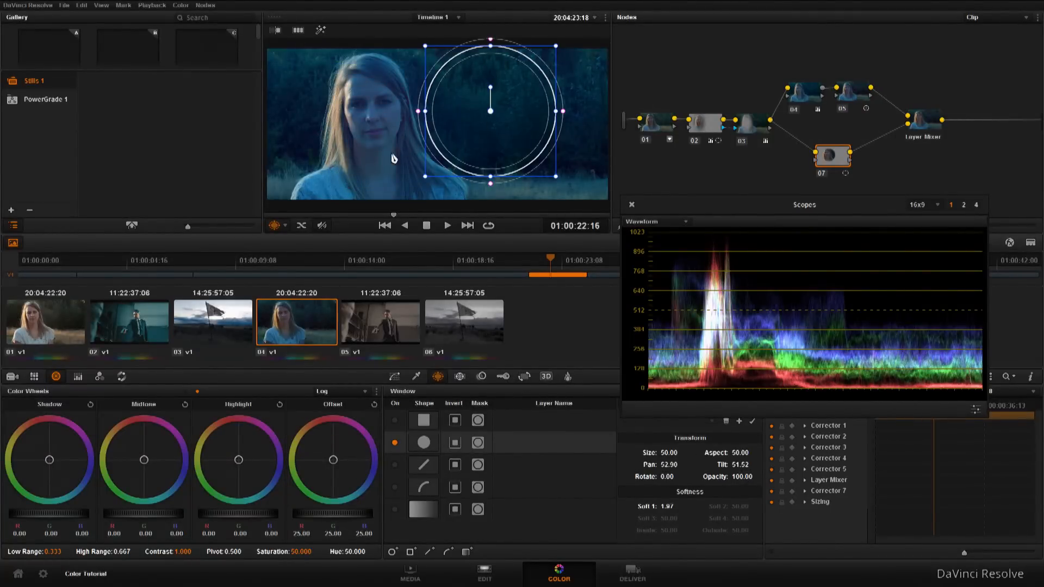
pyautogui.moveTo(396, 137)
pyautogui.mouseDown()
pyautogui.moveTo(385, 135)
pyautogui.moveTo(395, 137)
pyautogui.mouseUp()
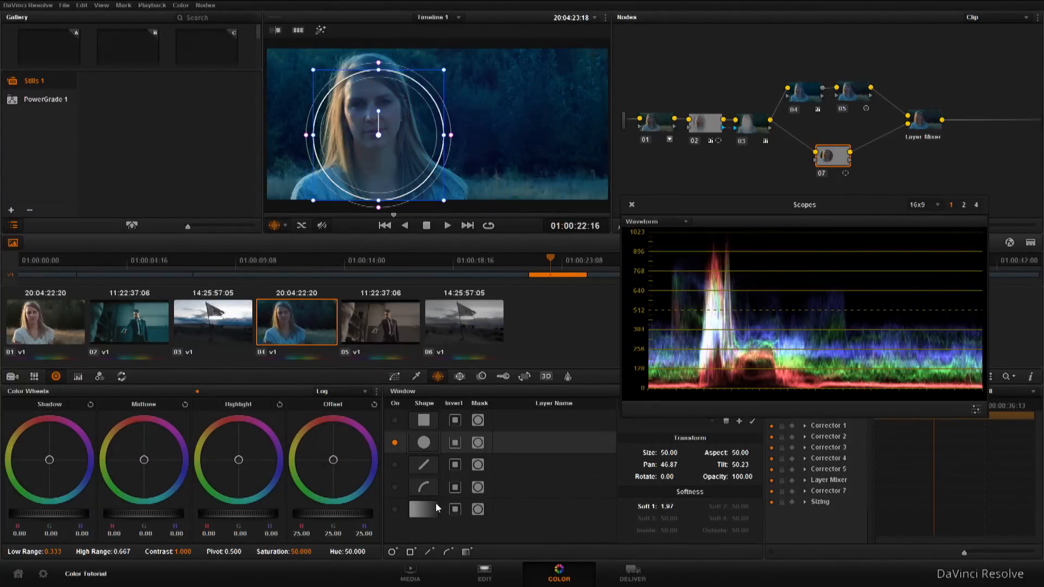
pyautogui.click(397, 443)
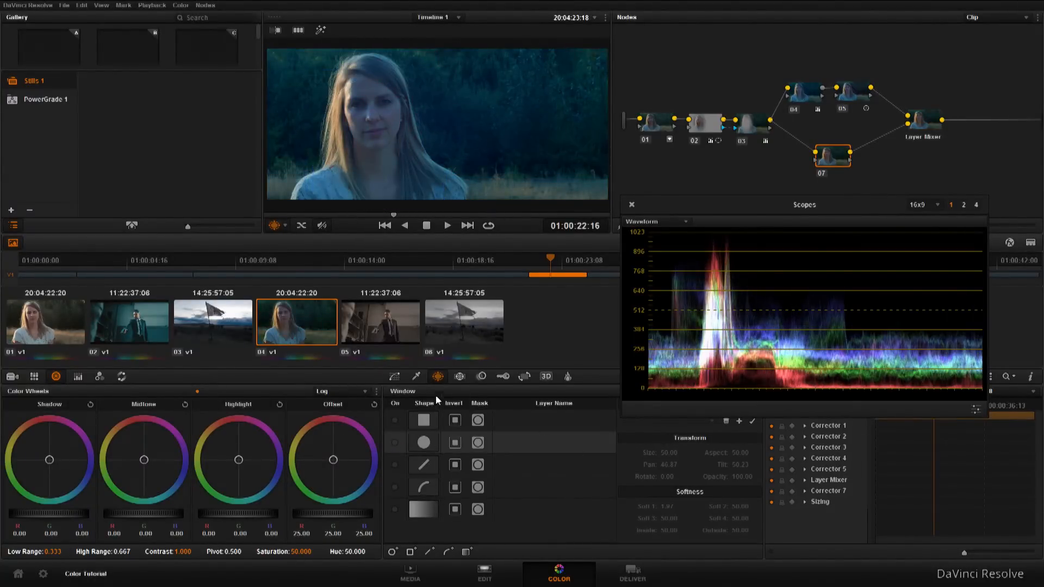
# Step: Sample the skin tone of the woman's face for node 07 with the Qualifier while the selection highlight is on
pyautogui.click(416, 376)
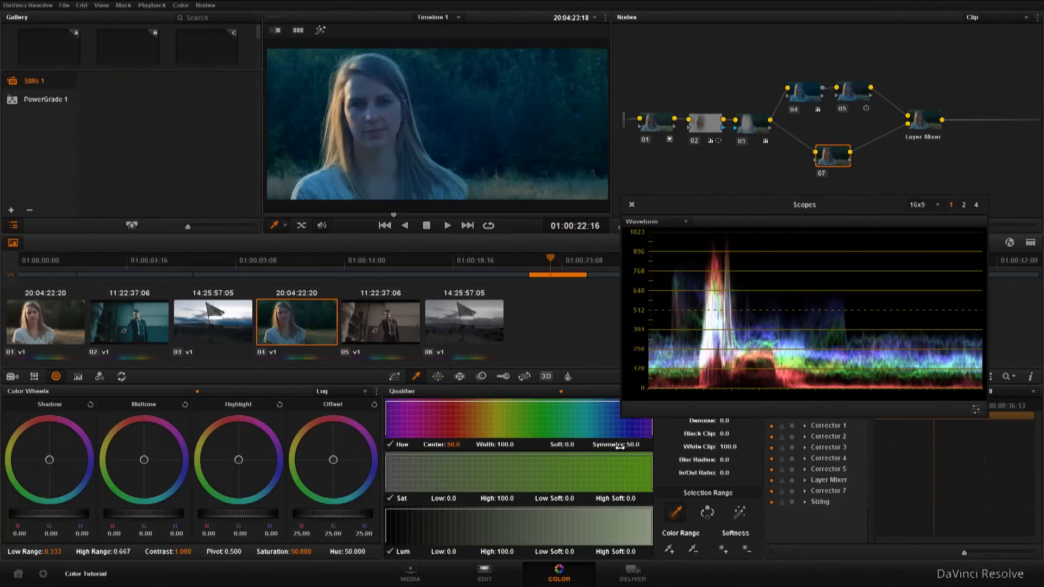
pyautogui.click(739, 513)
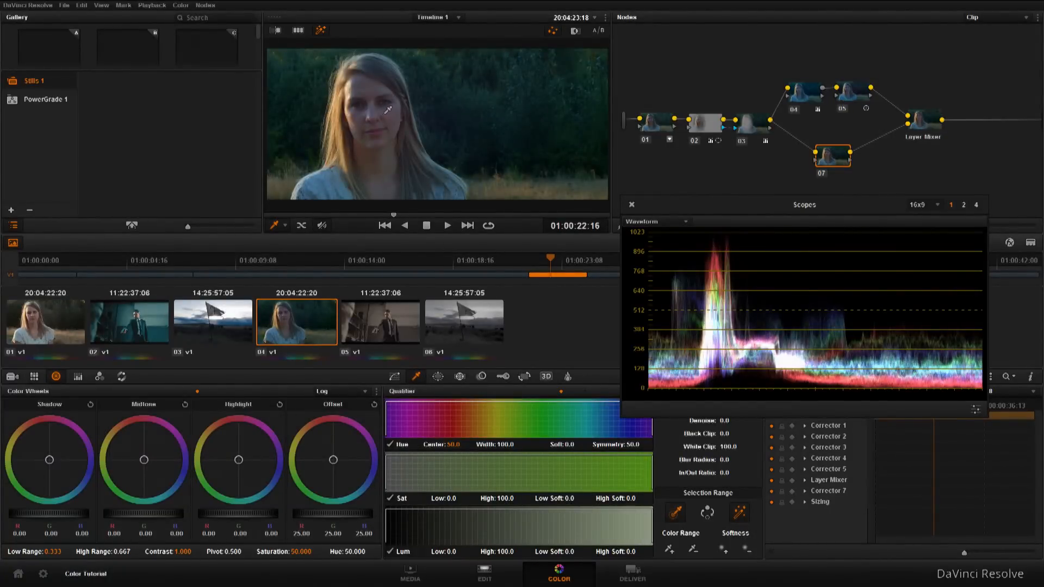
pyautogui.scroll(5, 439, 98)
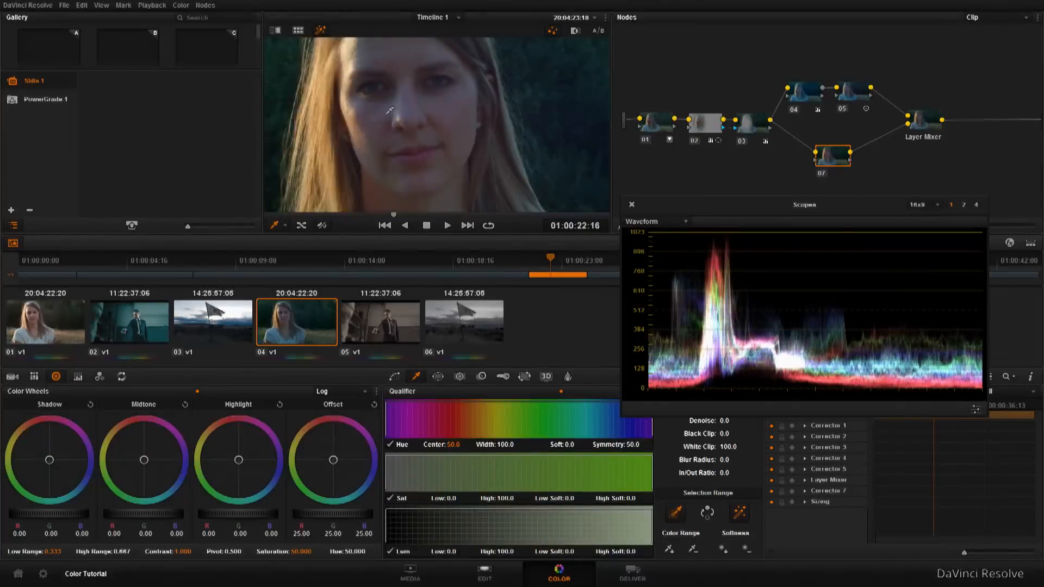
pyautogui.moveTo(390, 111); pyautogui.dragTo(354, 108)
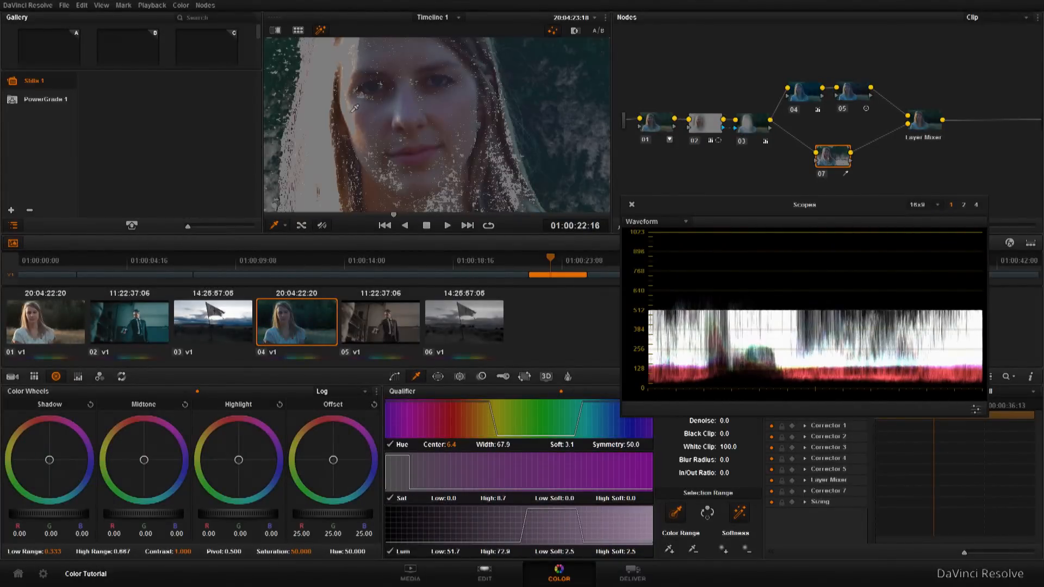
pyautogui.scroll(-5, 440, 101)
pyautogui.moveTo(440, 101); pyautogui.dragTo(396, 111)
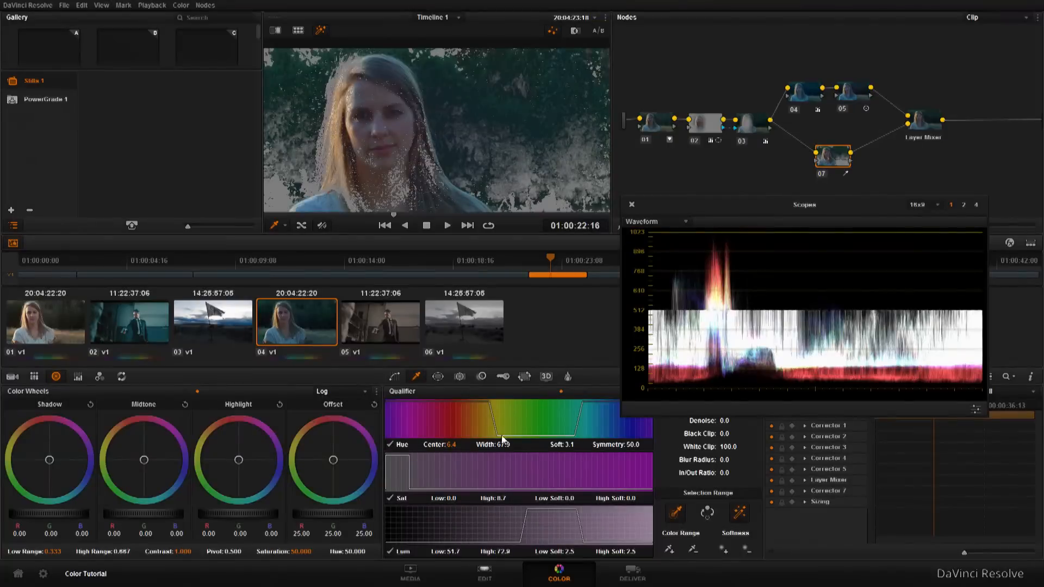
# Step: Refine node 07's skin key to Hue Center 26.5, Width 50.9, Sat High 3.2, Lum 51.6 to 62.1, and Blur Radius 36.1
pyautogui.moveTo(502, 445)
pyautogui.mouseDown()
pyautogui.moveTo(512, 445)
pyautogui.moveTo(459, 444)
pyautogui.moveTo(519, 446)
pyautogui.moveTo(452, 444)
pyautogui.moveTo(498, 443)
pyautogui.mouseUp()
pyautogui.moveTo(436, 498); pyautogui.dragTo(437, 497)
pyautogui.moveTo(500, 445); pyautogui.dragTo(509, 445)
pyautogui.moveTo(727, 462); pyautogui.dragTo(736, 459)
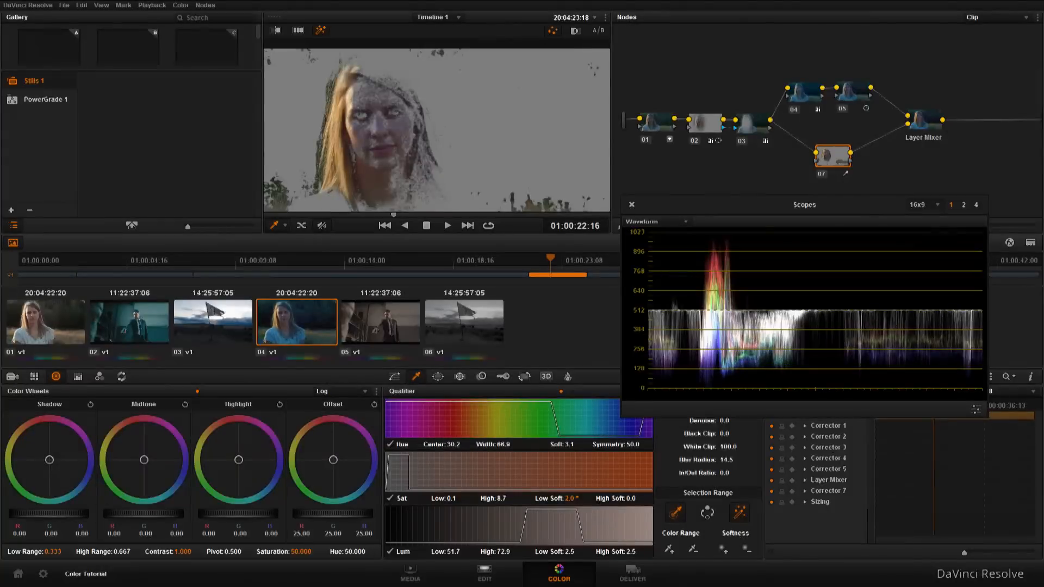
pyautogui.moveTo(462, 499); pyautogui.dragTo(458, 499)
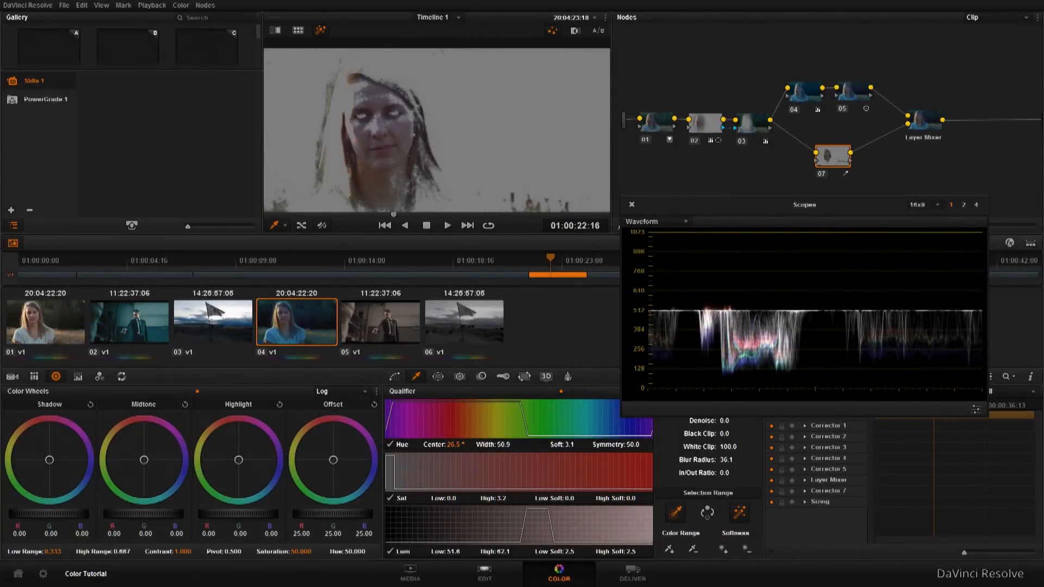
# Step: Set the skin key's Hue Center to 21.6, Width to 68.1 and Blur Radius to 112.0, and turn off the selection highlight
pyautogui.moveTo(463, 444); pyautogui.dragTo(437, 444)
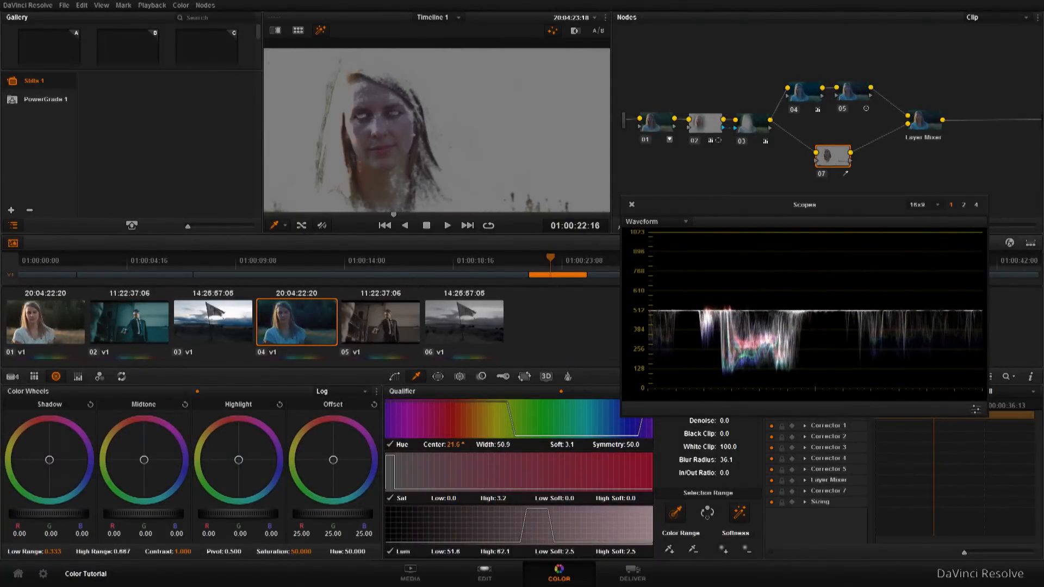
pyautogui.moveTo(509, 444); pyautogui.dragTo(510, 445)
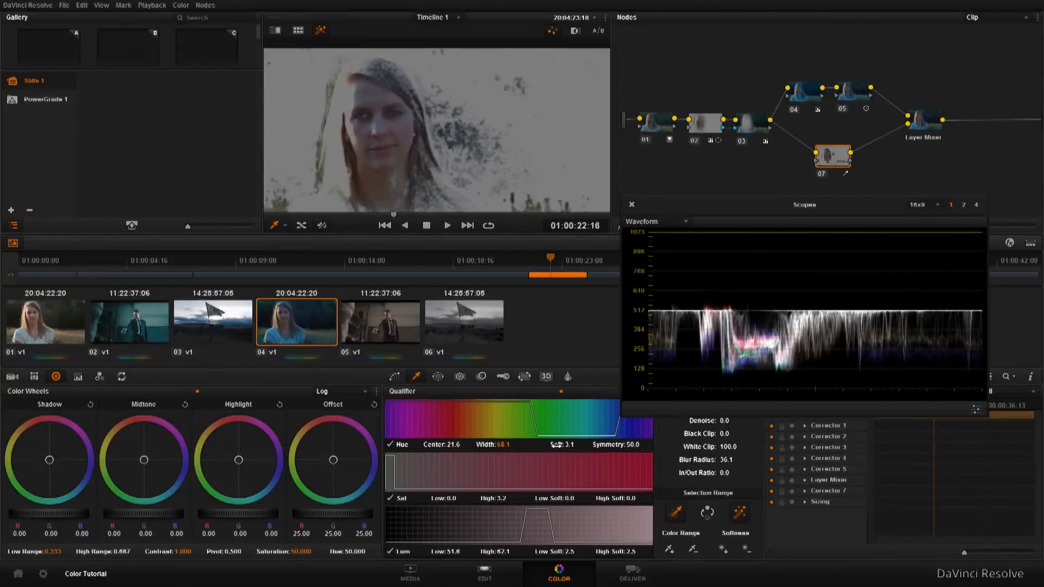
pyautogui.moveTo(723, 461); pyautogui.dragTo(739, 459)
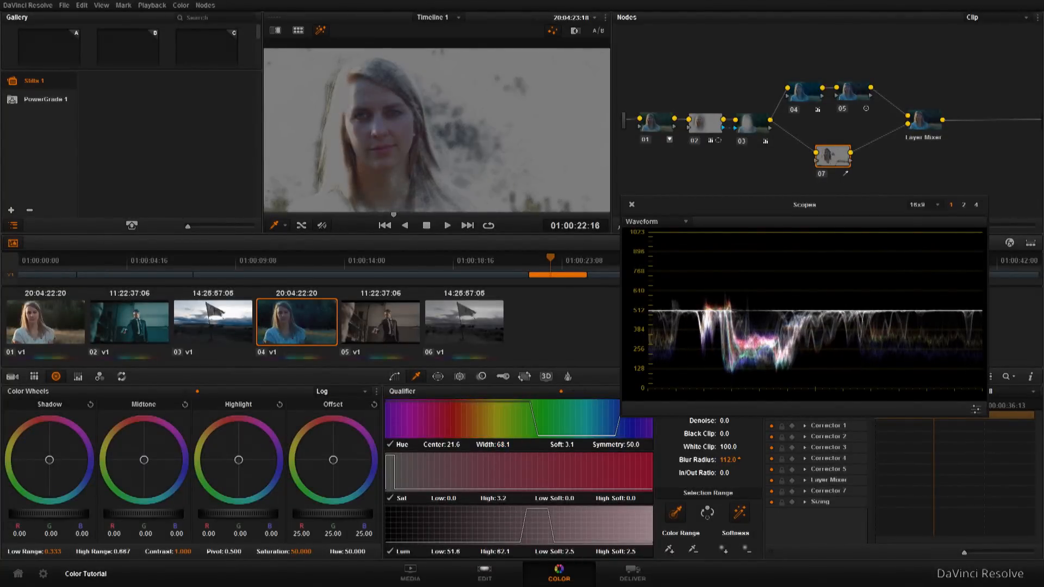
pyautogui.click(737, 513)
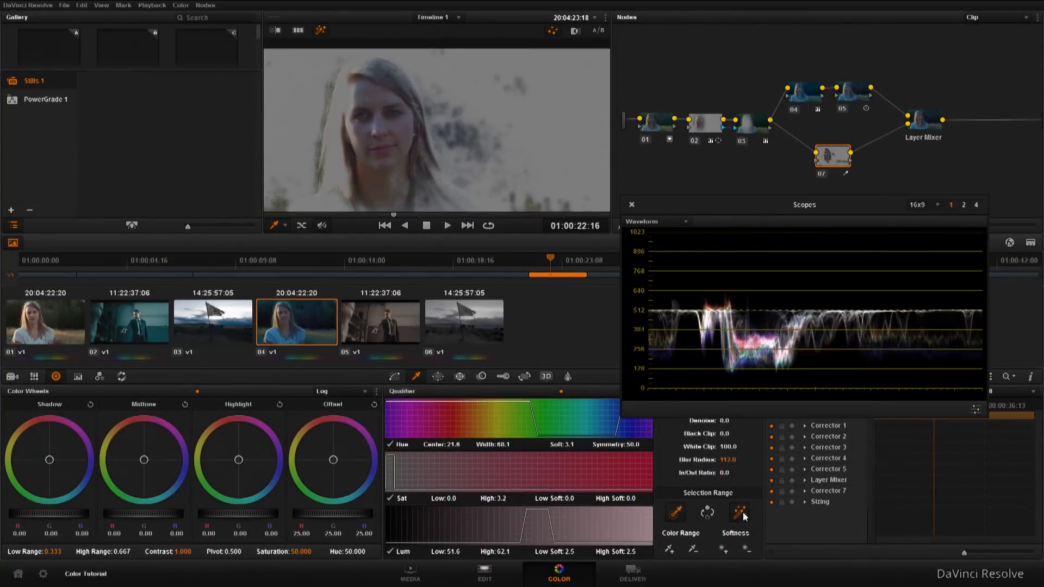
# Step: Reduce the blue Gamma tint in node 04 to R -0.02, G 0.00, B 0.02
pyautogui.click(915, 125)
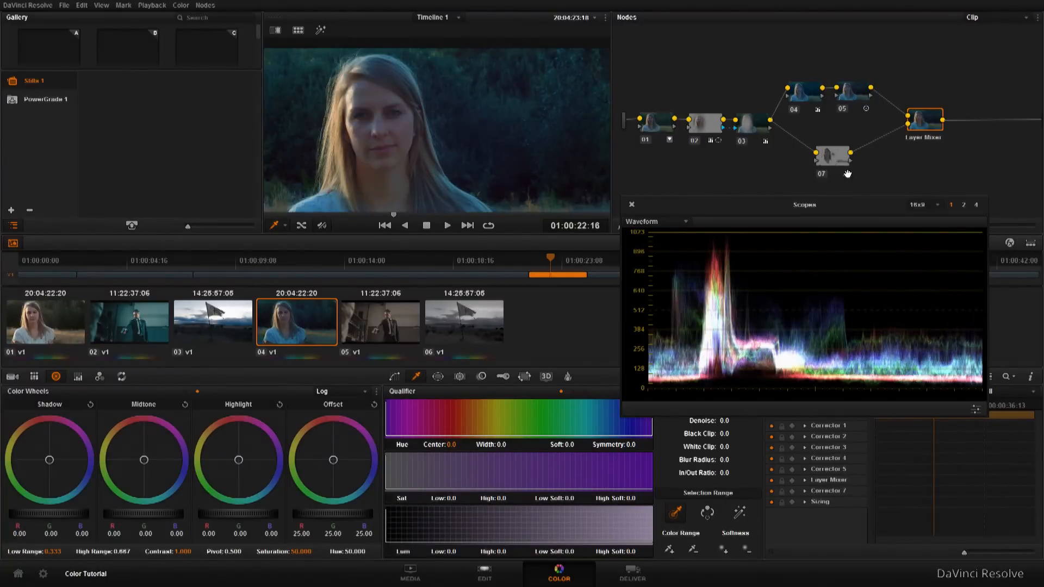
pyautogui.click(815, 93)
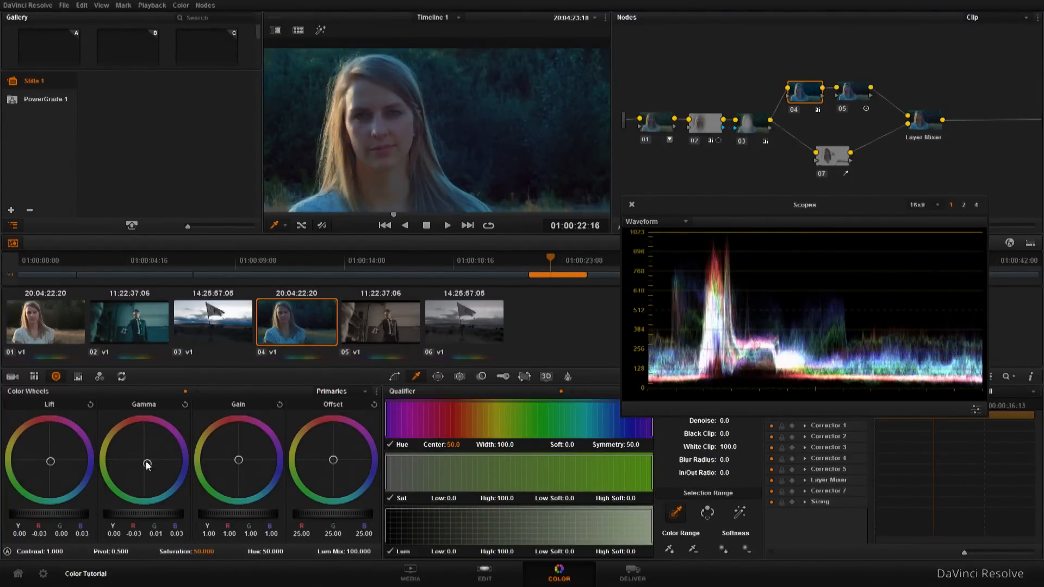
pyautogui.moveTo(147, 465); pyautogui.dragTo(141, 464)
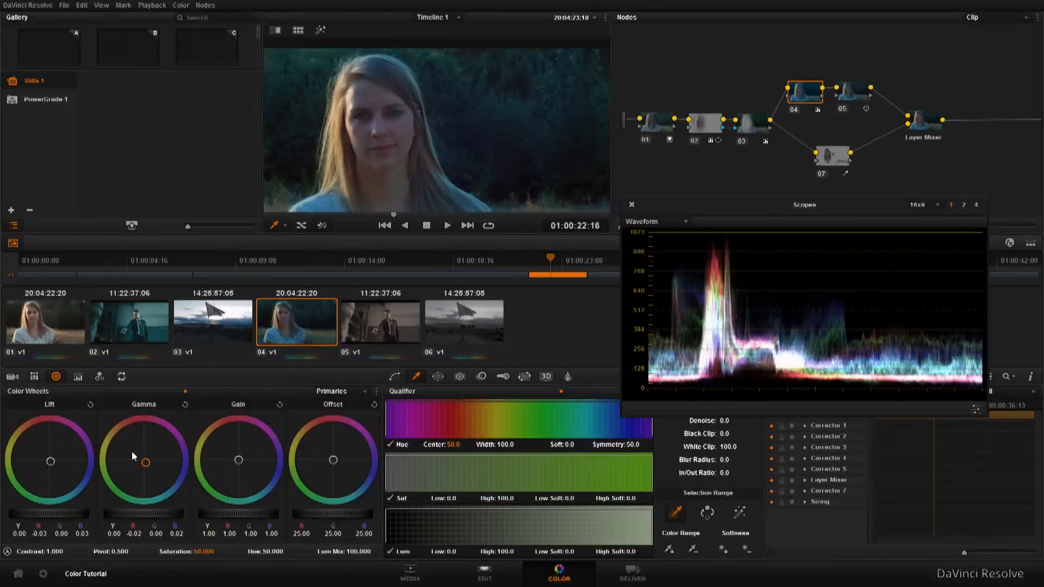
pyautogui.scroll(-1, 414, 58)
pyautogui.scroll(1, 432, 119)
pyautogui.moveTo(435, 118)
pyautogui.mouseDown()
pyautogui.moveTo(413, 89)
pyautogui.moveTo(427, 104)
pyautogui.mouseUp()
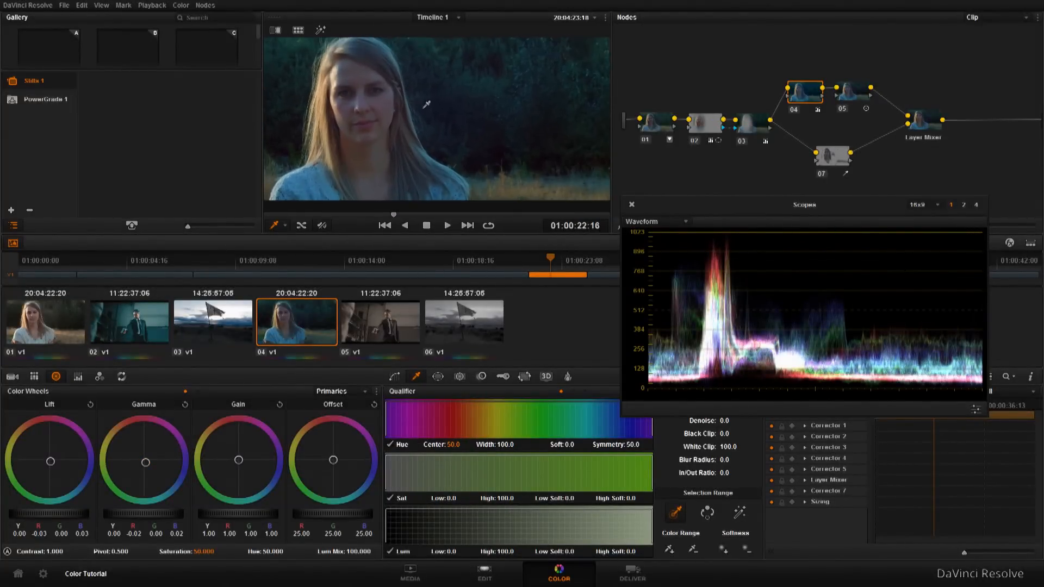
# Step: Warm node 07's Gamma to R 0.02, G -0.00, B -0.01 and check the combined image from the Layer Mixer
pyautogui.click(834, 158)
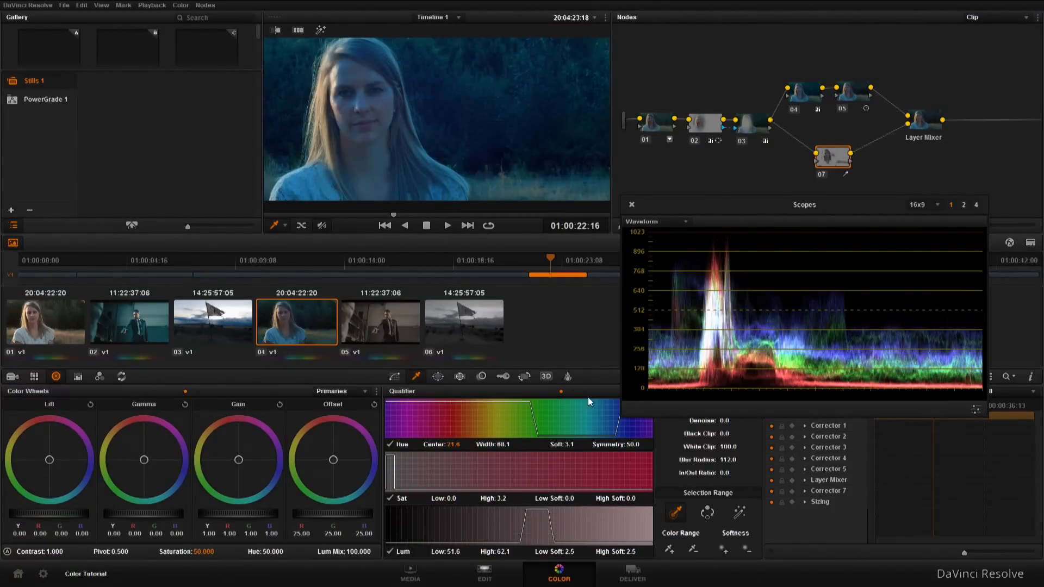
pyautogui.moveTo(144, 463); pyautogui.dragTo(139, 458)
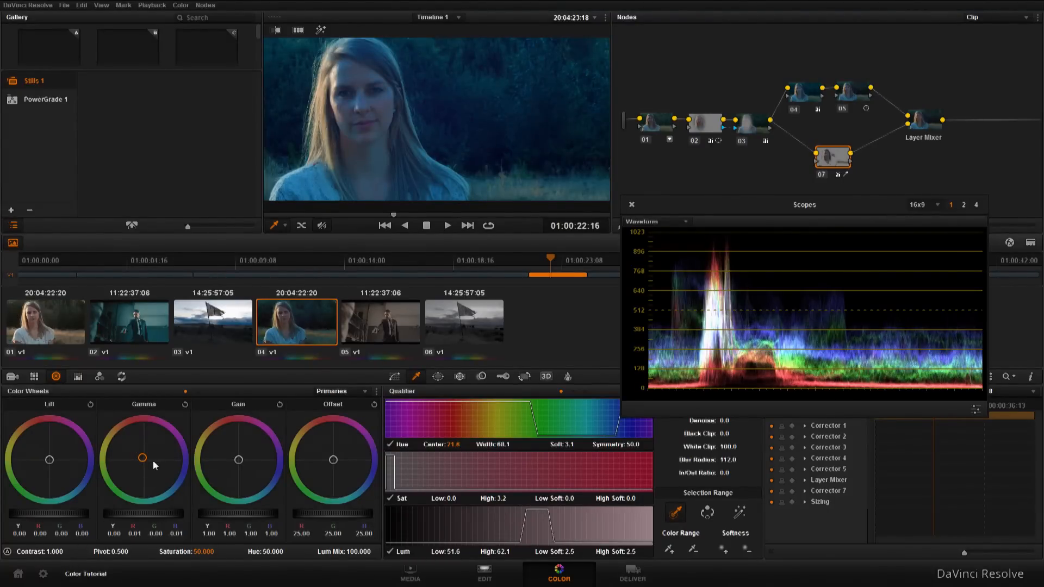
pyautogui.moveTo(397, 122); pyautogui.dragTo(403, 127)
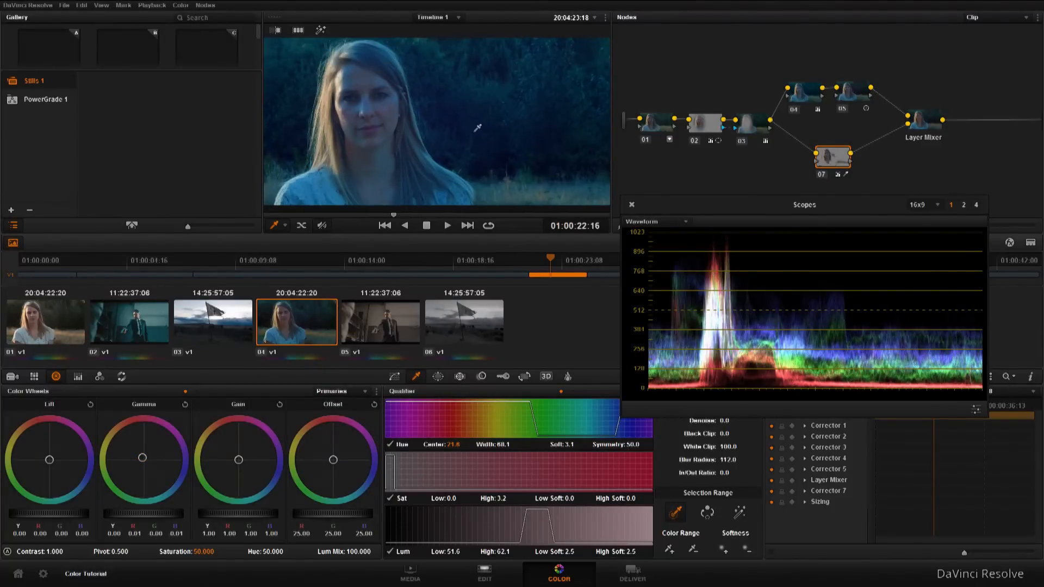
pyautogui.click(935, 119)
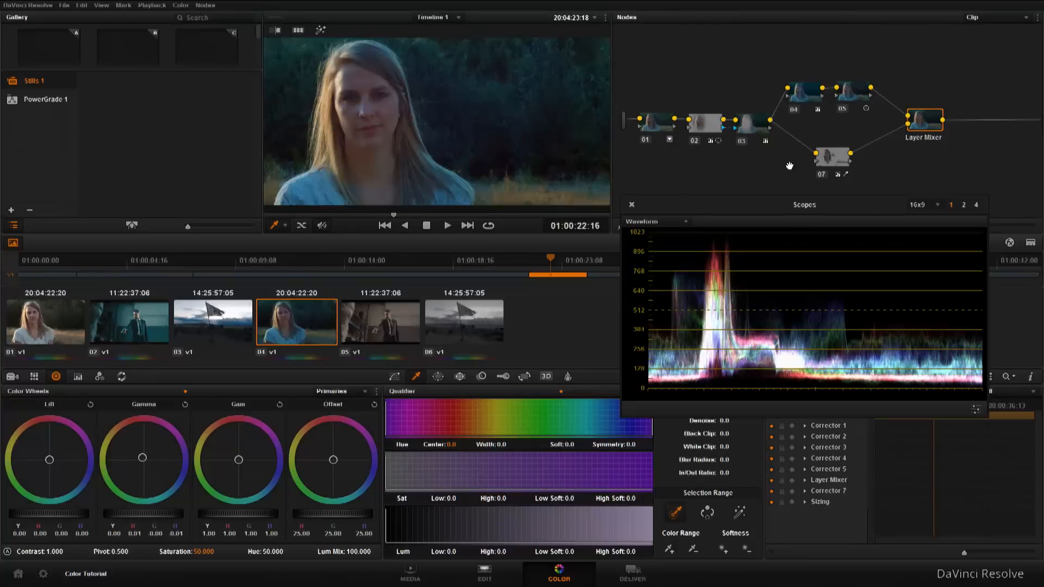
pyautogui.click(837, 157)
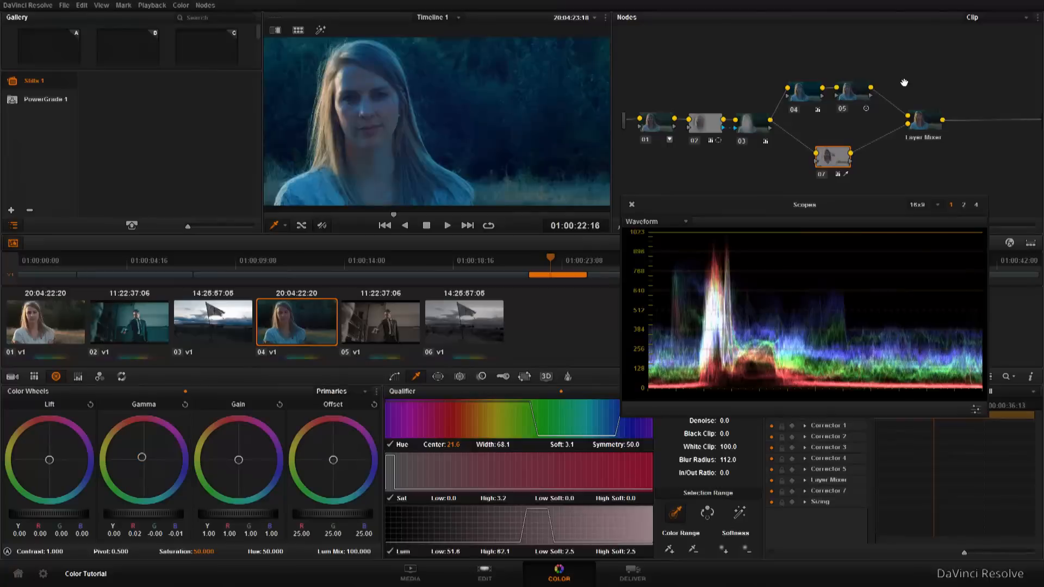
pyautogui.click(929, 120)
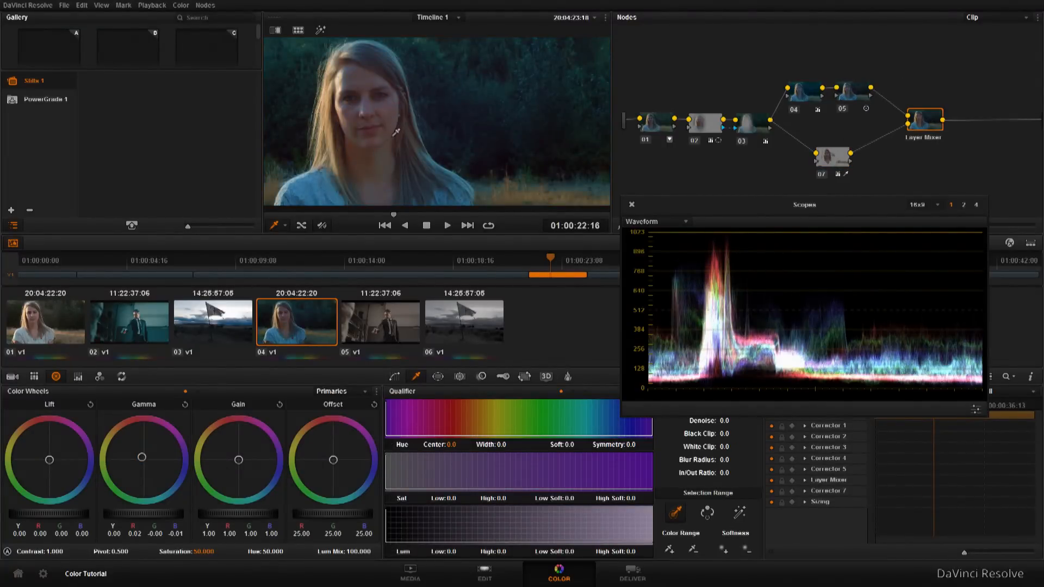
pyautogui.scroll(-2, 396, 133)
pyautogui.scroll(2, 407, 133)
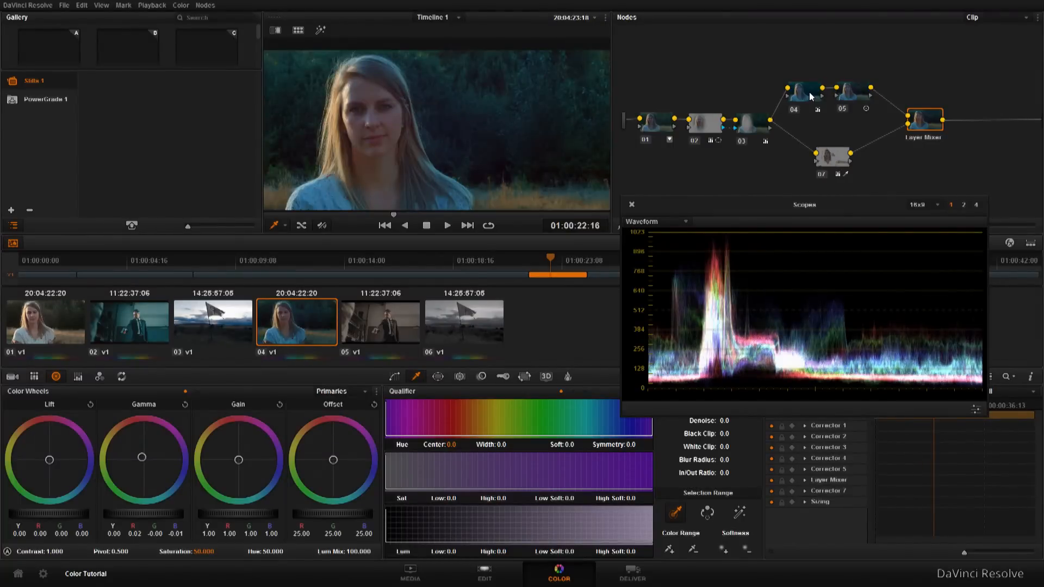
# Step: Shift node 04 to a warm Gamma of R 0.07, G -0.01, B -0.03 with Lift at R -0.03, G 0.01, B 0.03
pyautogui.click(809, 93)
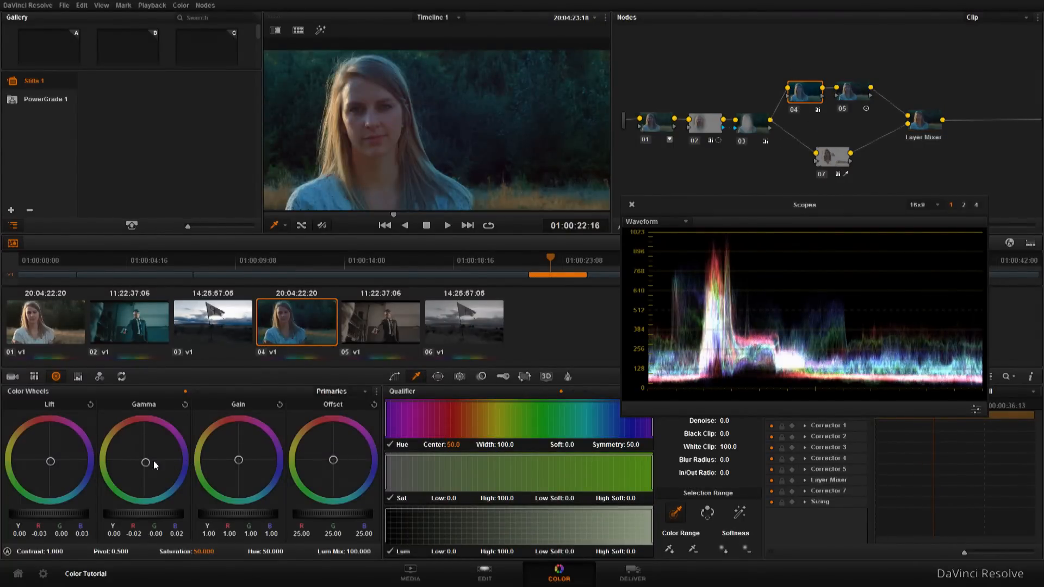
pyautogui.moveTo(147, 467); pyautogui.dragTo(70, 363)
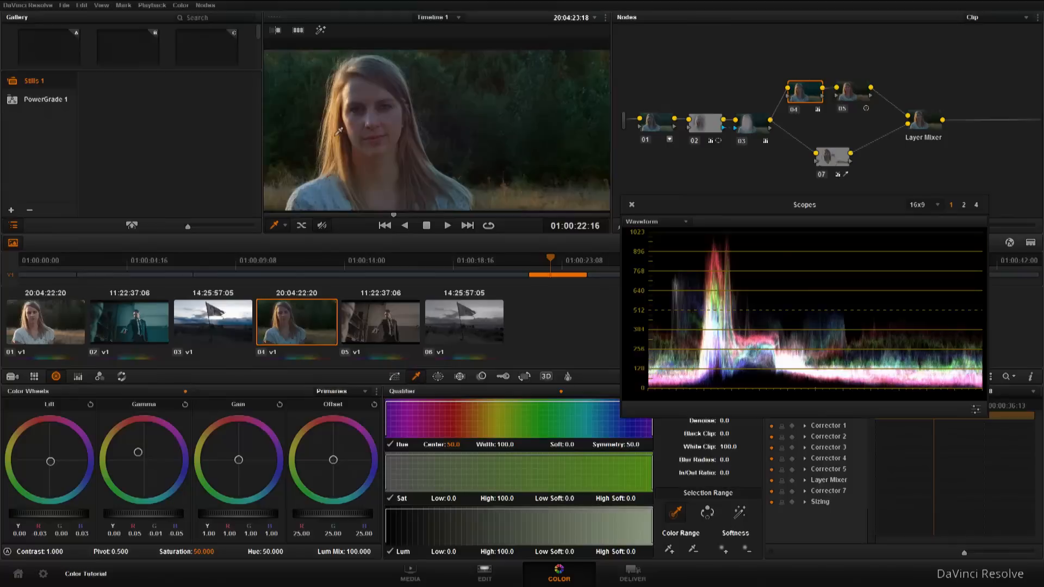
pyautogui.click(50, 461)
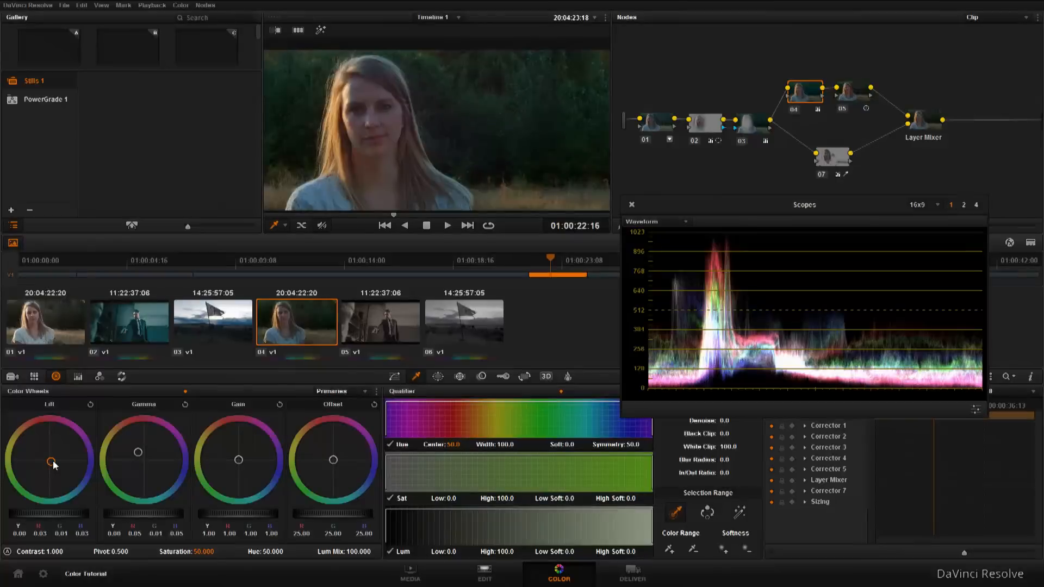
pyautogui.moveTo(142, 454)
pyautogui.mouseDown()
pyautogui.moveTo(162, 462)
pyautogui.moveTo(146, 464)
pyautogui.mouseUp()
pyautogui.moveTo(213, 564); pyautogui.dragTo(136, 461)
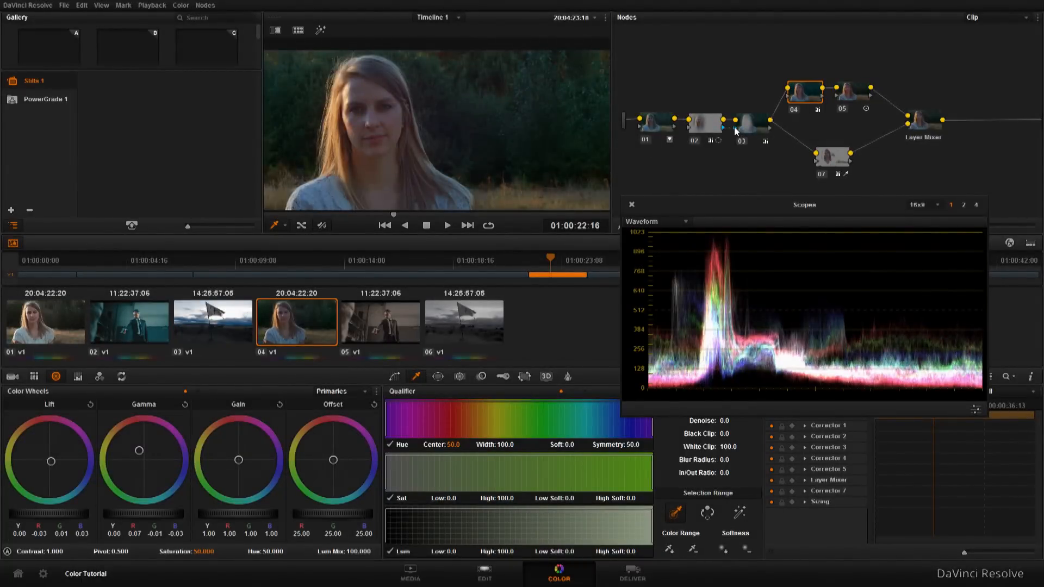
# Step: Compare the clip with and without its grades by bypassing and restoring all grades
pyautogui.hotkey('shift', 'd')
pyautogui.hotkey('shift', 'd')
pyautogui.hotkey('shift', 'd')
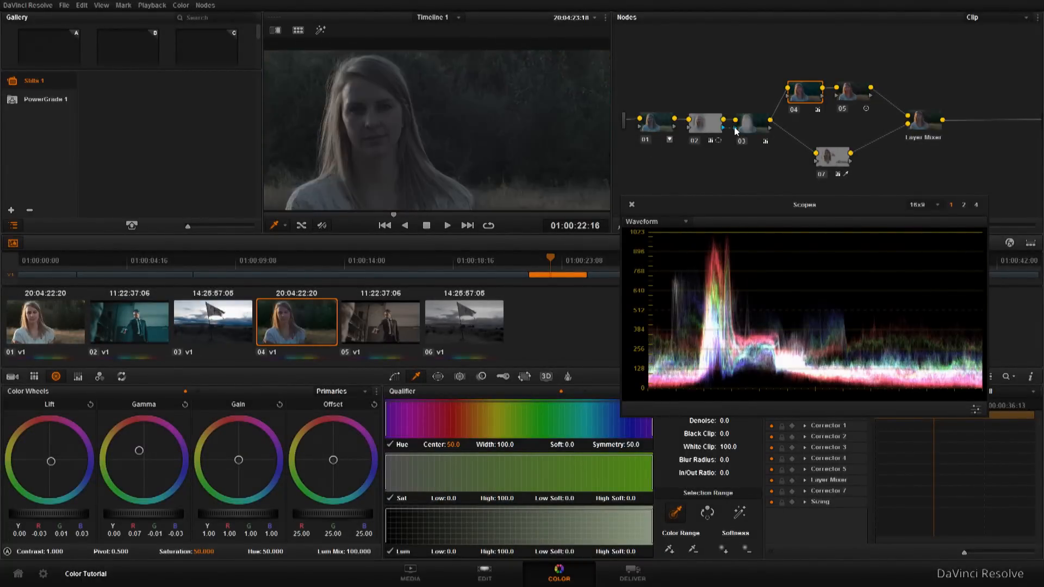
pyautogui.hotkey('shift', 'd')
# Step: Adjust the face window node 02 to Offset 37.85, Saturation 65.6 and a warmer Gamma of R 0.02, G -0.00, B -0.02
pyautogui.click(708, 131)
pyautogui.moveTo(340, 517); pyautogui.dragTo(435, 490)
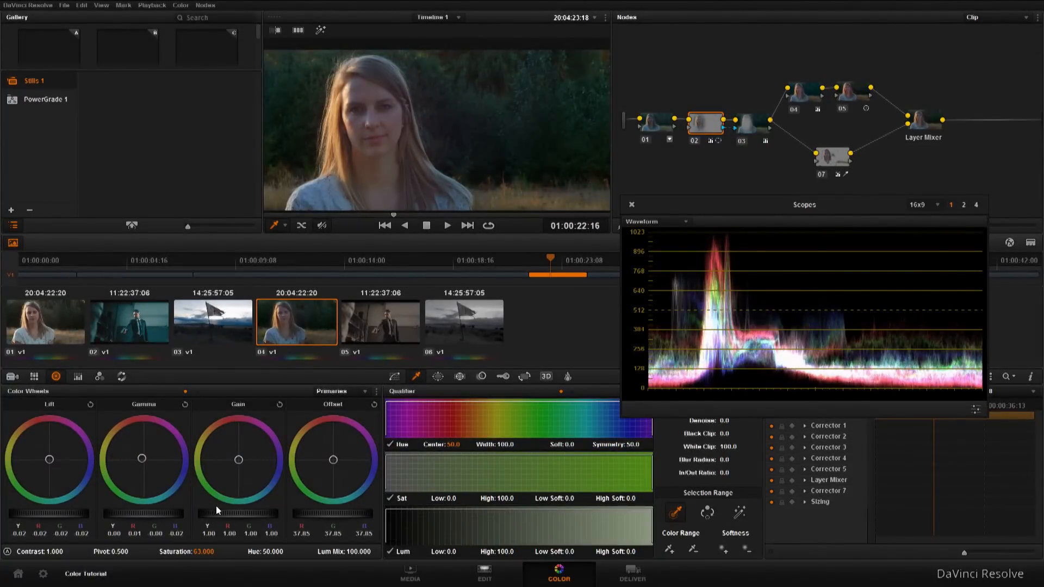
pyautogui.moveTo(173, 546); pyautogui.dragTo(183, 546)
pyautogui.moveTo(143, 459); pyautogui.dragTo(135, 445)
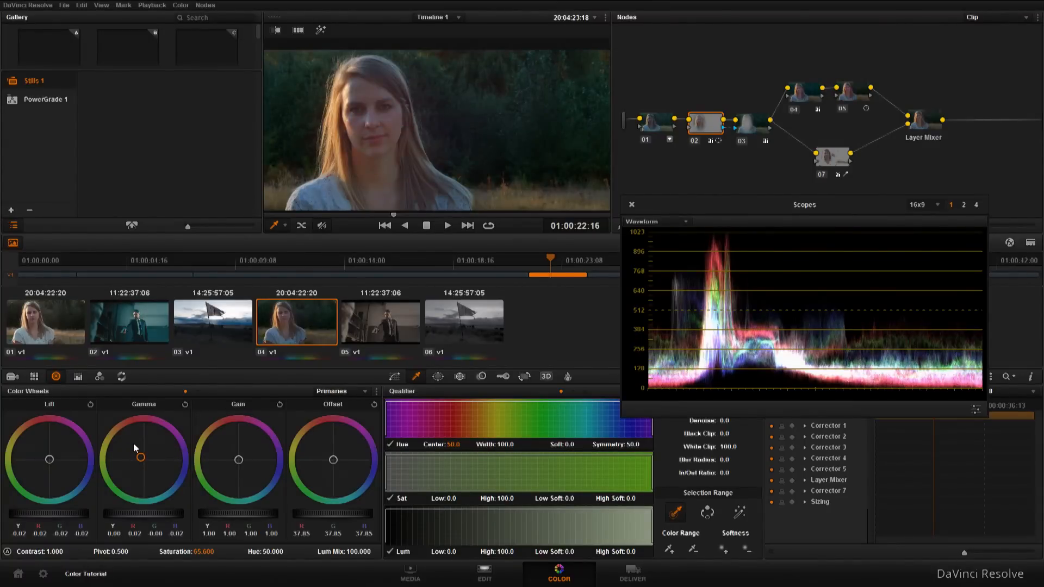
# Step: Set node 02's Log Low Range to 0.293 and darken its Shadow to -0.06, and enlarge the viewer to inspect the image
pyautogui.click(198, 391)
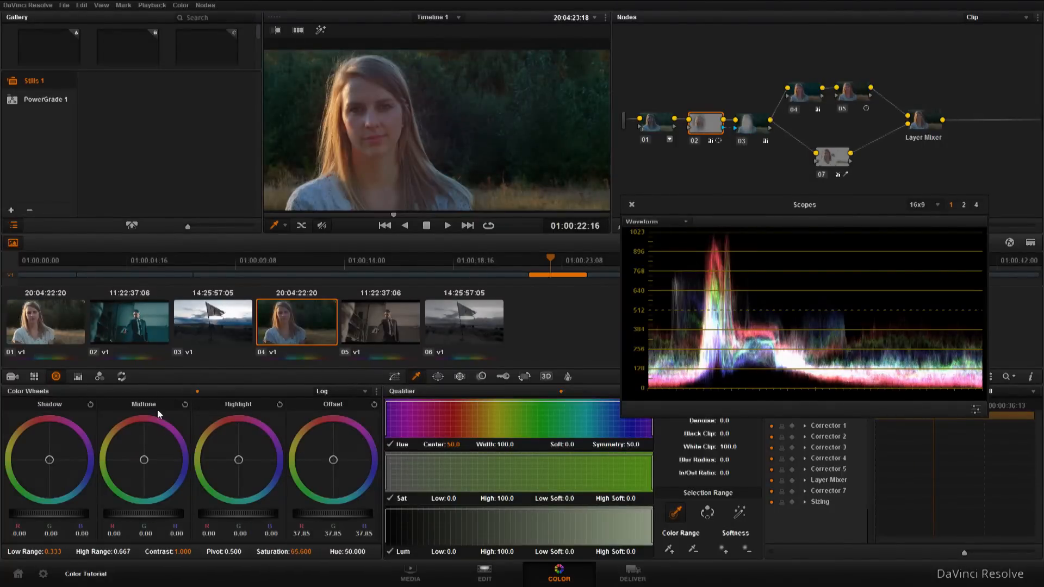
pyautogui.moveTo(59, 551); pyautogui.dragTo(52, 551)
pyautogui.moveTo(62, 513); pyautogui.dragTo(16, 538)
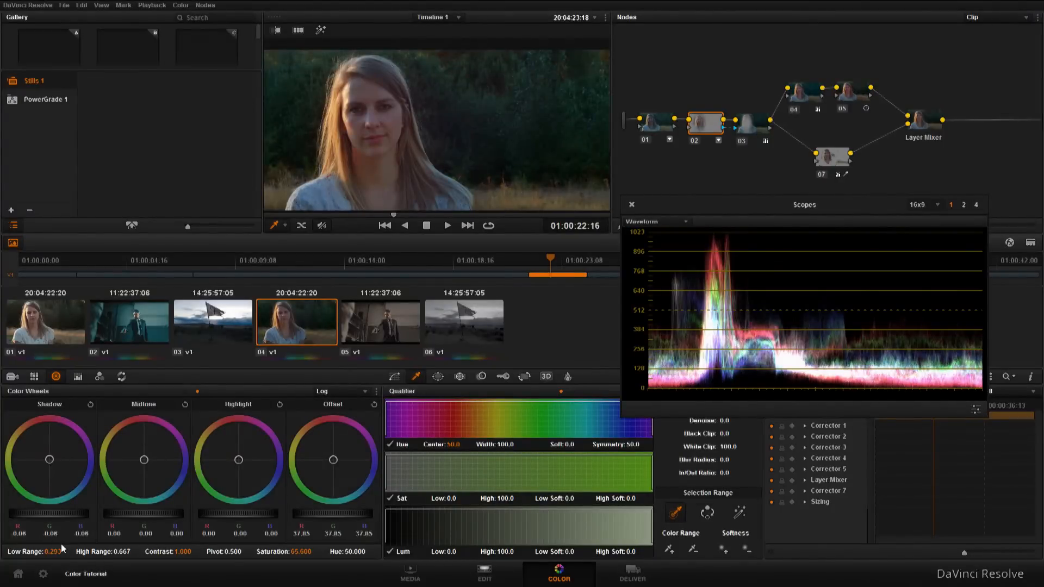
pyautogui.hotkey('alt', 'f')
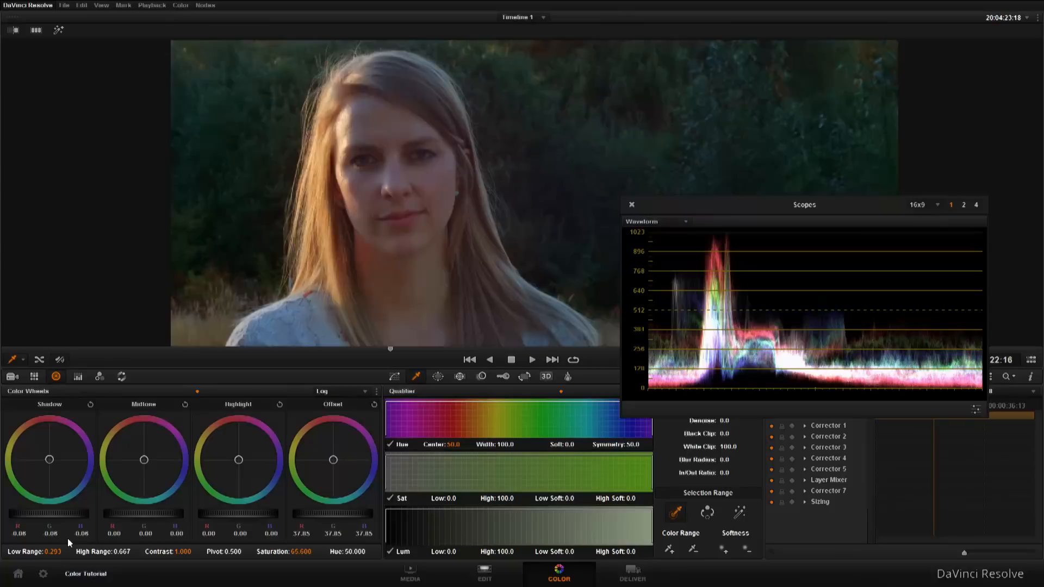
# Step: Lower the second node's Log shadows to -0.10 and set saturation to 67, comparing the enlarged shot with and without the grade
pyautogui.moveTo(55, 514); pyautogui.dragTo(24, 527)
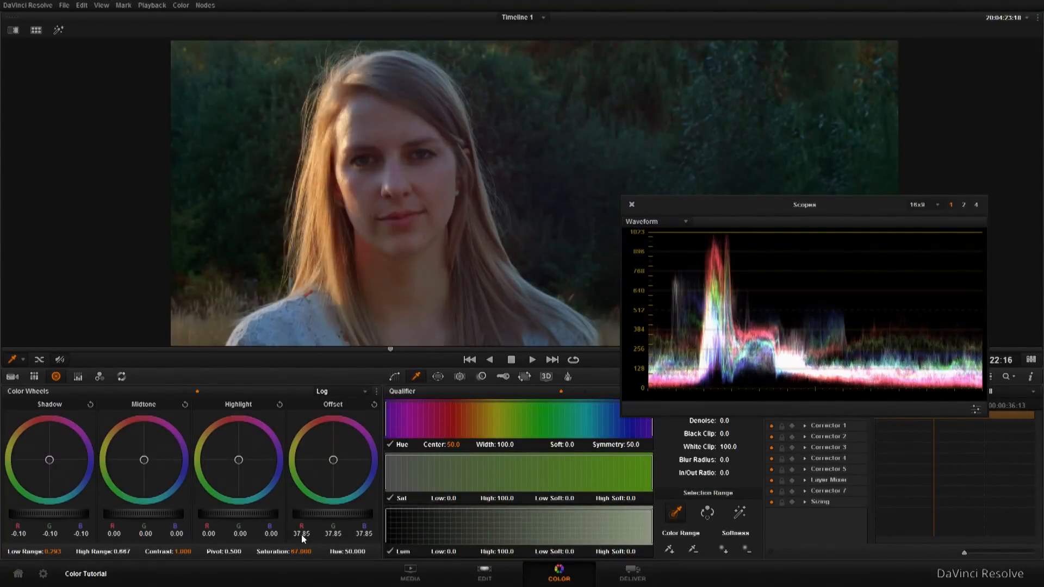
pyautogui.hotkey('alt', 'f')
pyautogui.hotkey('alt', 'f')
pyautogui.hotkey('shift', 'd')
pyautogui.hotkey('shift', 'd')
pyautogui.hotkey('shift', 'd')
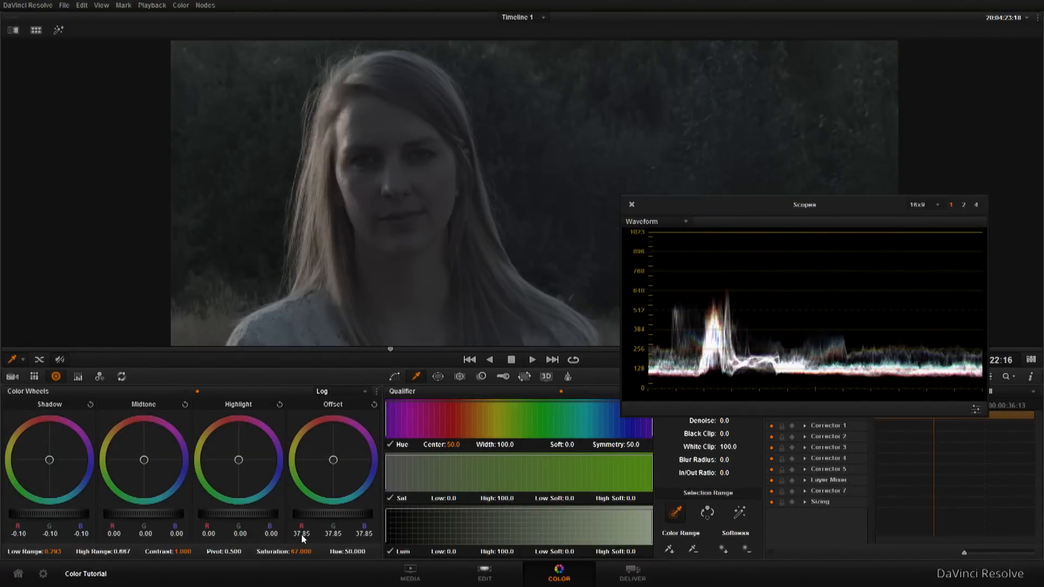
pyautogui.hotkey('shift', 'd')
pyautogui.hotkey('alt', 'f')
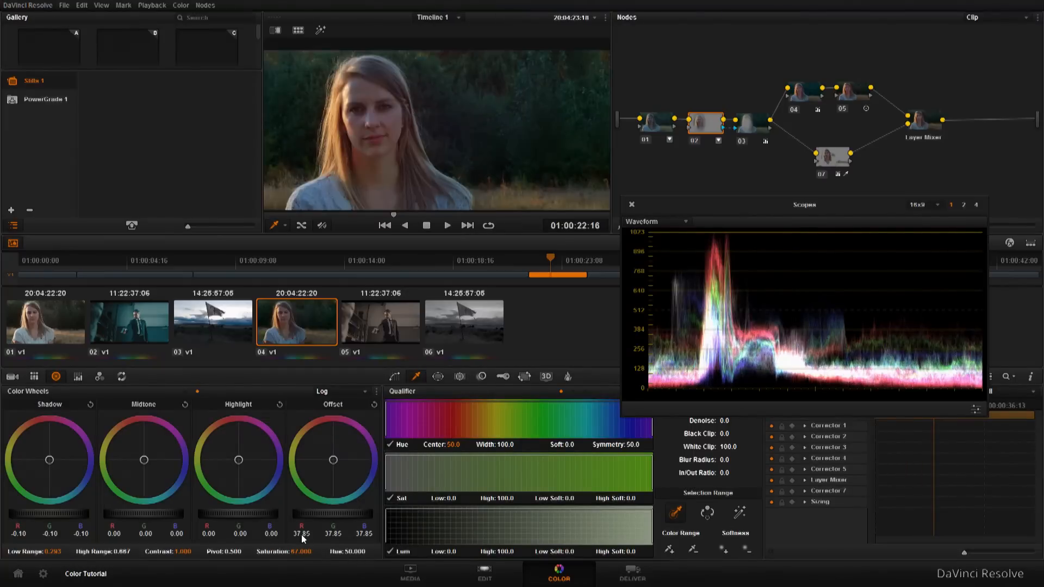
# Step: Add a serial node after the Layer Mixer and place a circular window over the woman's face
pyautogui.moveTo(923, 123); pyautogui.dragTo(905, 116)
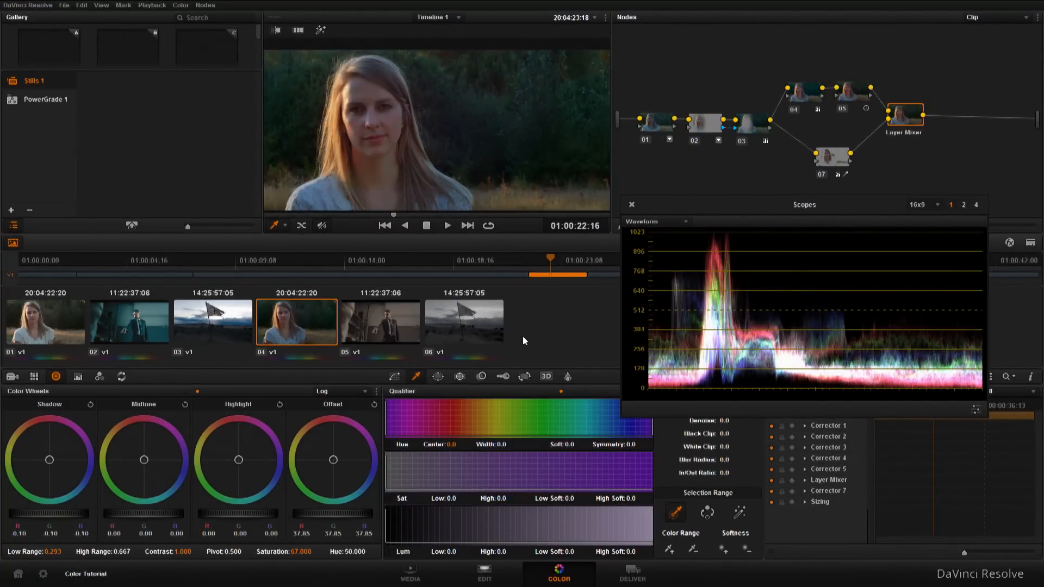
pyautogui.hotkey('alt', 's')
pyautogui.click(438, 377)
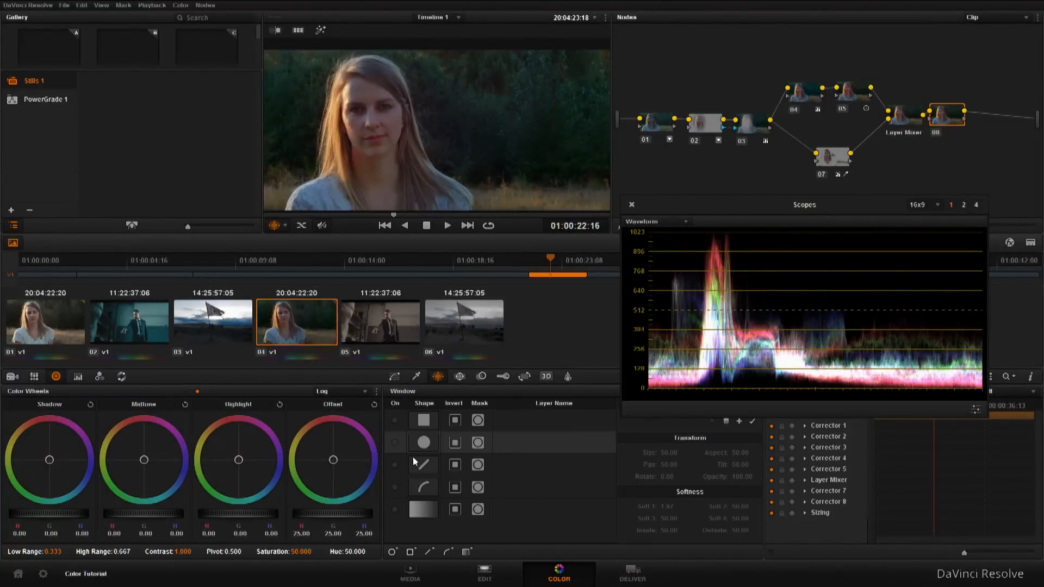
pyautogui.click(395, 442)
pyautogui.moveTo(443, 148); pyautogui.dragTo(376, 128)
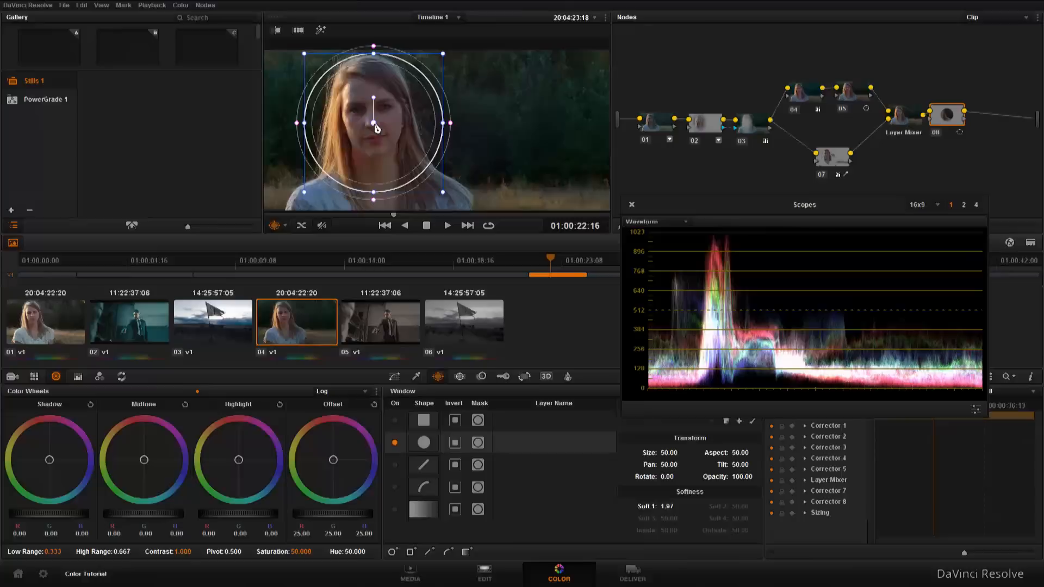
# Step: Stretch the circular window into a large, wide ellipse around the woman, with aspect about 75 and softness 13.67
pyautogui.moveTo(452, 123); pyautogui.dragTo(511, 122)
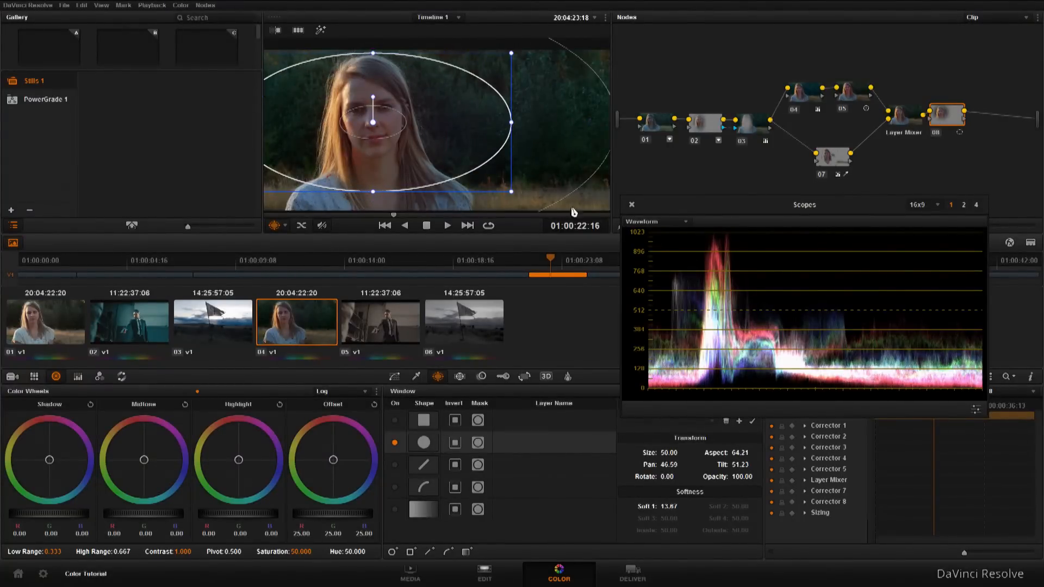
pyautogui.moveTo(673, 452); pyautogui.dragTo(702, 452)
pyautogui.moveTo(374, 123); pyautogui.dragTo(395, 131)
# Step: Invert the elliptical window and lower the node's Offset to darken the frame edges around the woman
pyautogui.moveTo(350, 513); pyautogui.dragTo(326, 515)
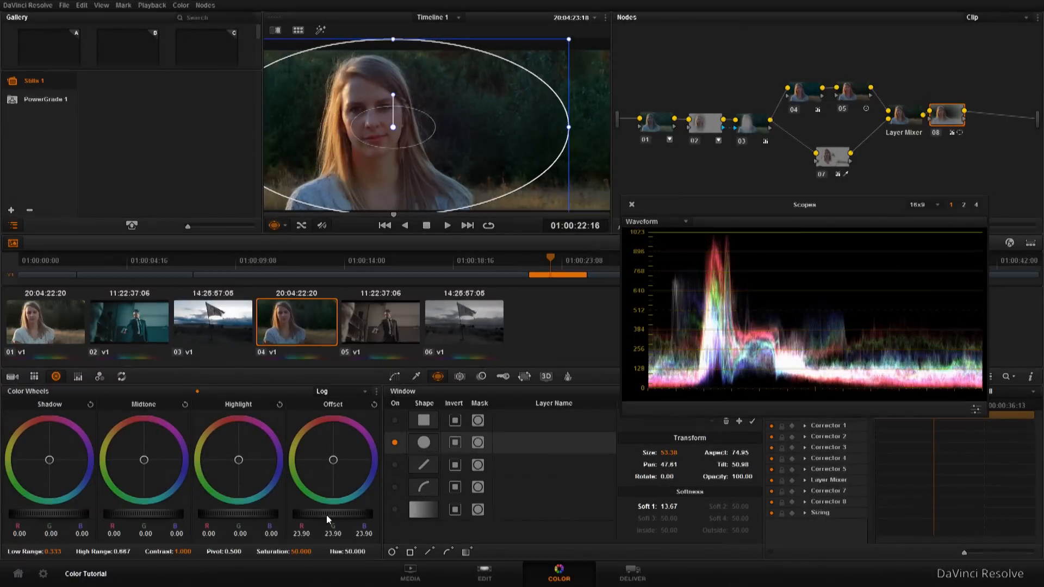
pyautogui.click(455, 442)
pyautogui.moveTo(336, 512); pyautogui.dragTo(214, 538)
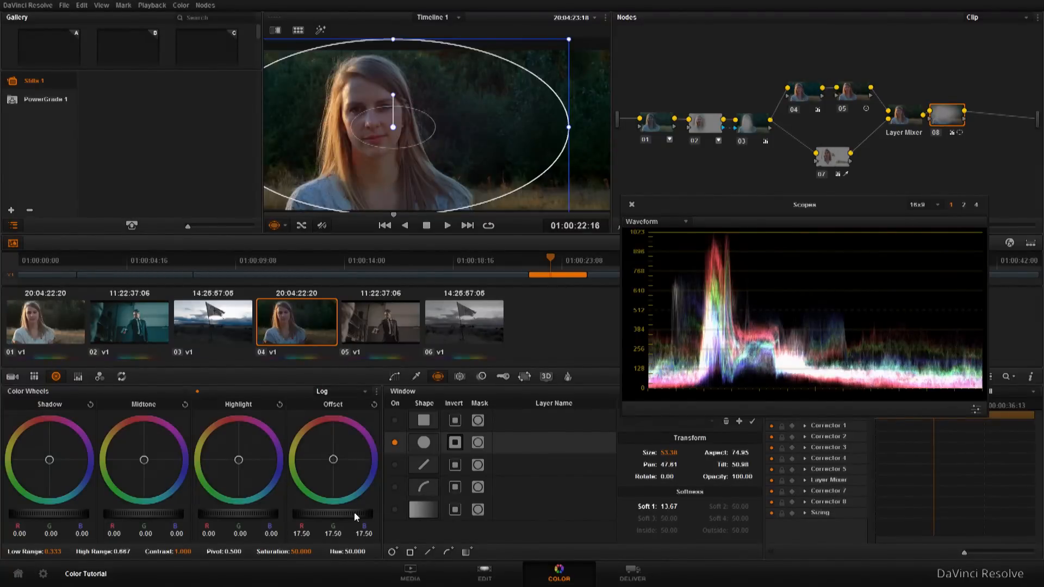
pyautogui.moveTo(336, 517); pyautogui.dragTo(308, 522)
pyautogui.moveTo(393, 128); pyautogui.dragTo(385, 131)
# Step: View the woman's shot full screen and compare it with and without the grade
pyautogui.click(645, 123)
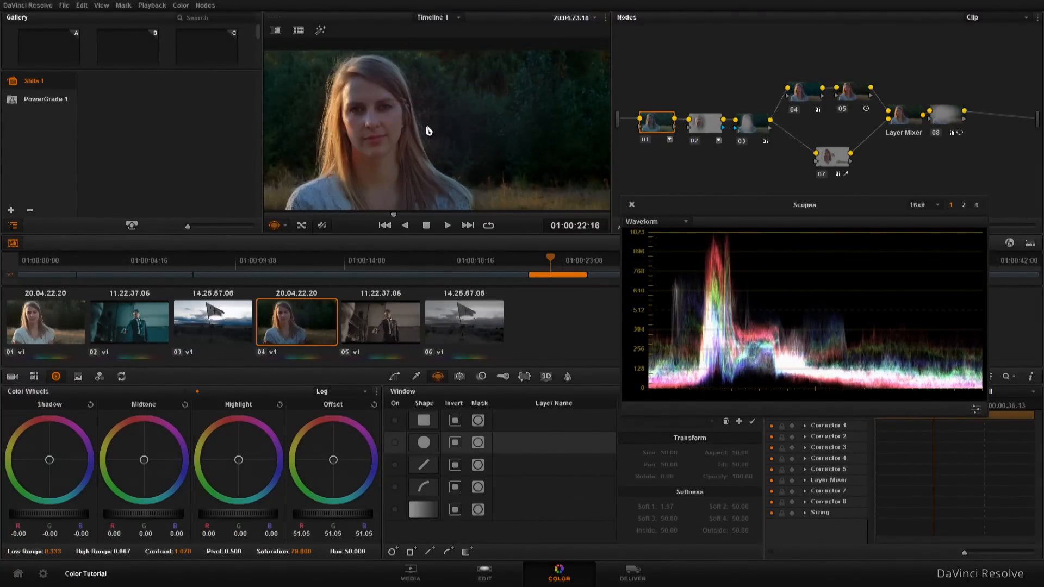
pyautogui.scroll(-2, 442, 138)
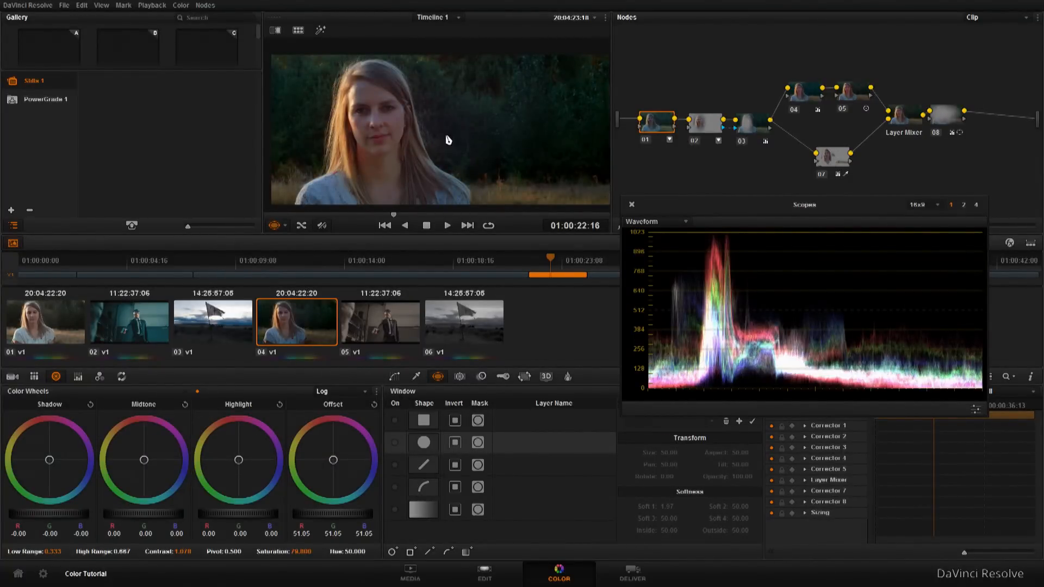
pyautogui.hotkey('ctrl', 'f')
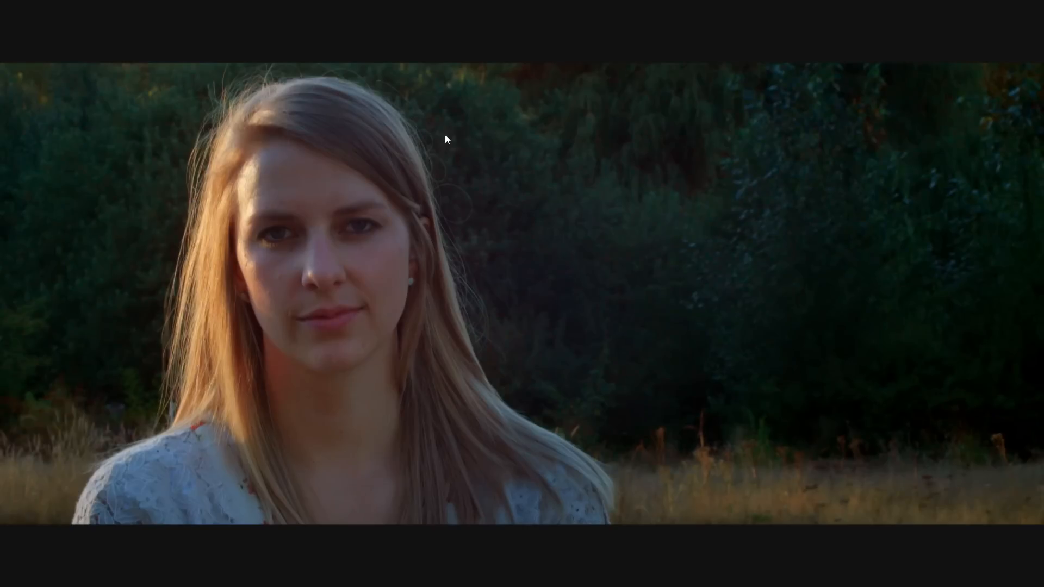
pyautogui.hotkey('shift', 'd')
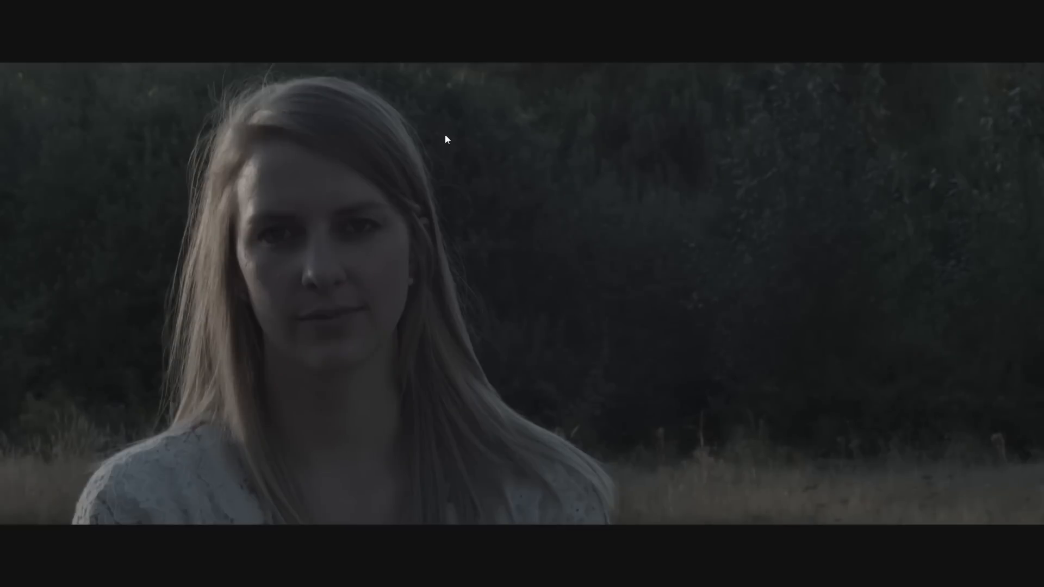
pyautogui.hotkey('shift', 'd')
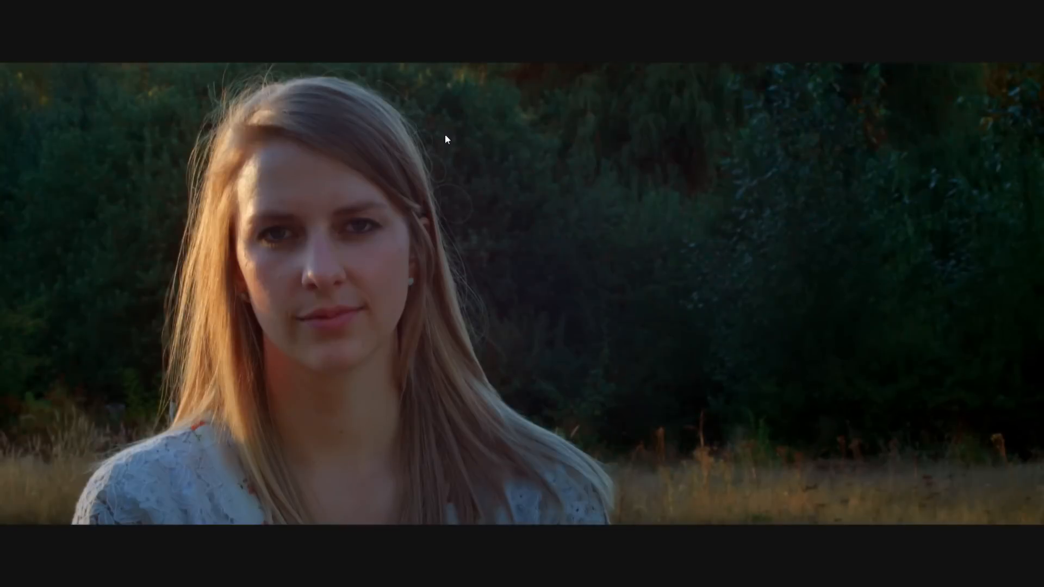
pyautogui.hotkey('ctrl', 'f')
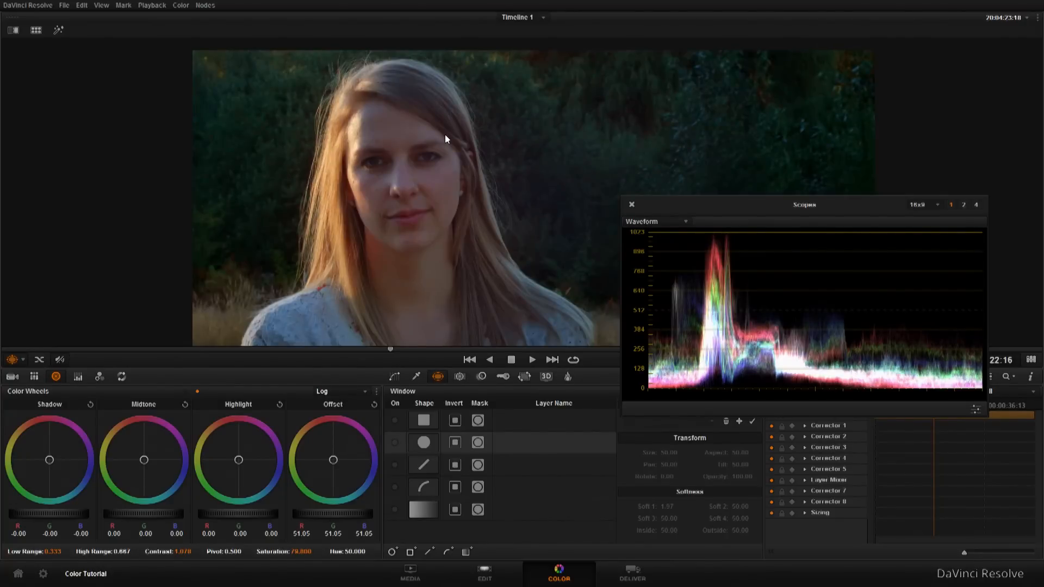
pyautogui.hotkey('alt', 'f')
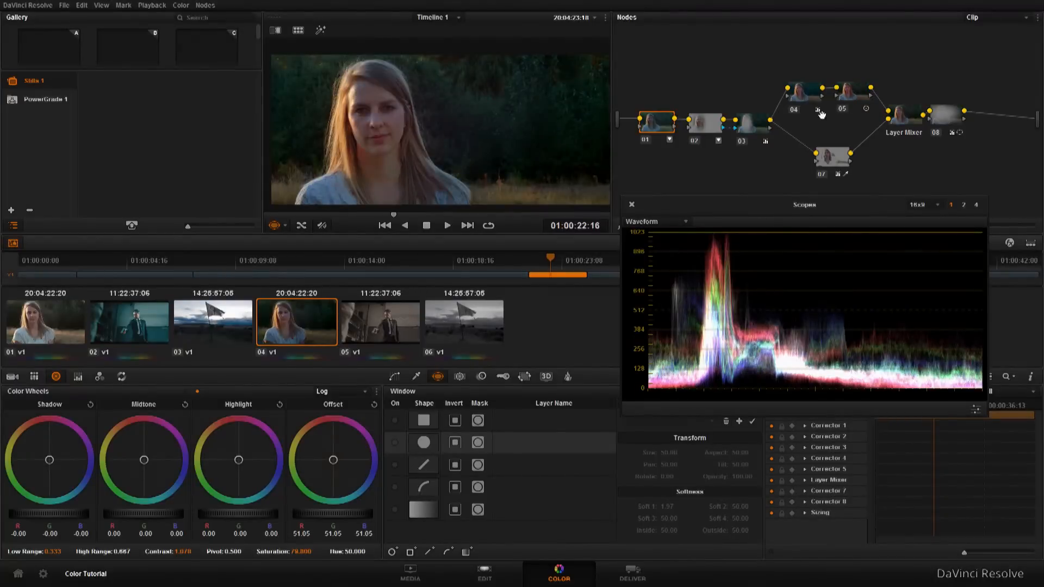
pyautogui.moveTo(833, 162)
# Step: Open clip 05 for grading, enlarge its viewer and move the scopes clear of the picture
pyautogui.click(397, 335)
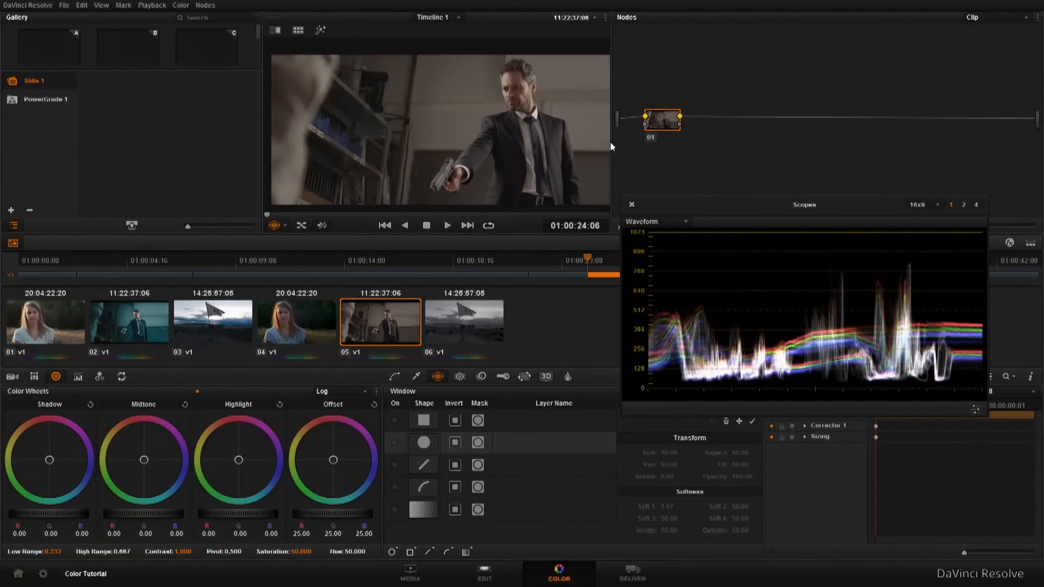
pyautogui.moveTo(611, 142); pyautogui.dragTo(648, 142)
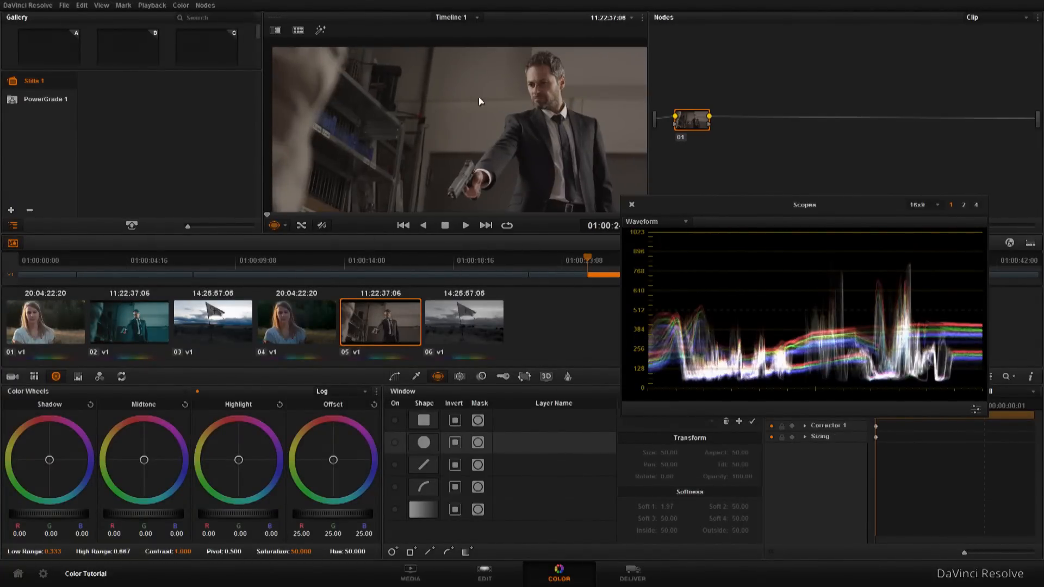
pyautogui.moveTo(458, 76)
pyautogui.mouseDown()
pyautogui.moveTo(444, 69)
pyautogui.moveTo(454, 73)
pyautogui.mouseUp()
pyautogui.moveTo(685, 206); pyautogui.dragTo(718, 251)
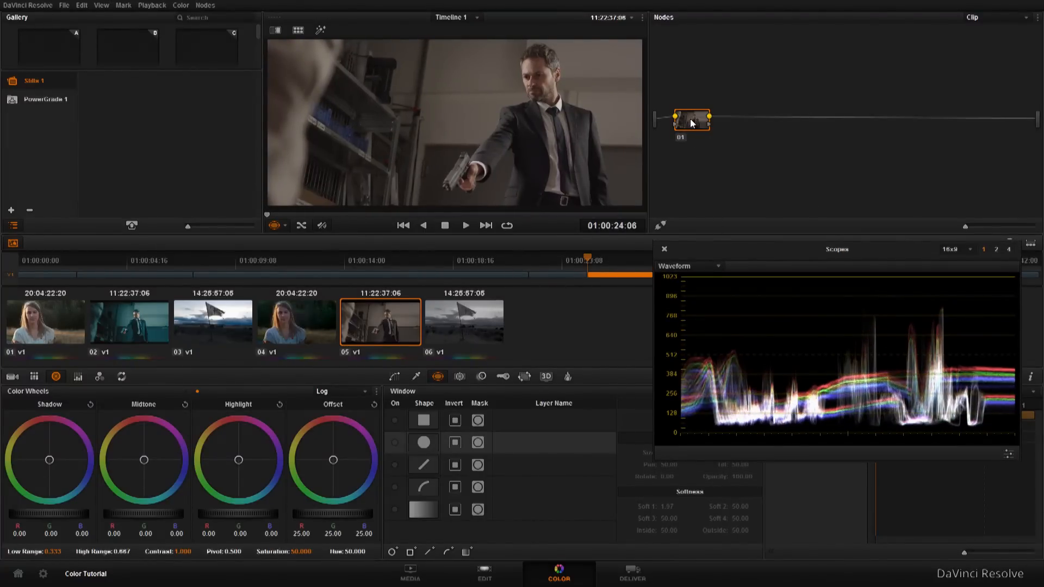
pyautogui.moveTo(692, 122); pyautogui.dragTo(686, 124)
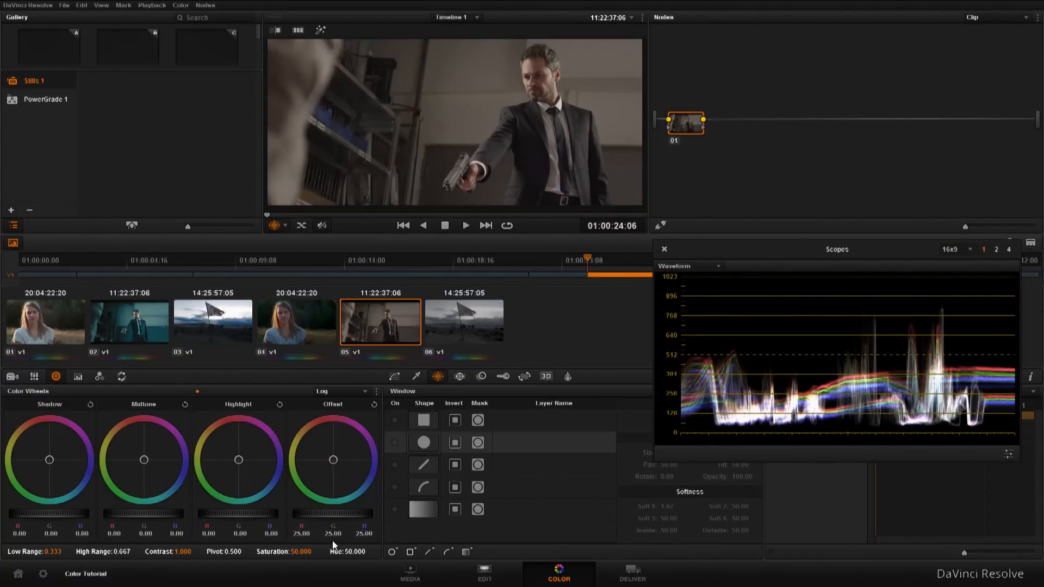
# Step: Balance clip 05's first node with Offset 31.55, Log shadows -0.07 and saturation 82.7
pyautogui.moveTo(336, 513); pyautogui.dragTo(461, 490)
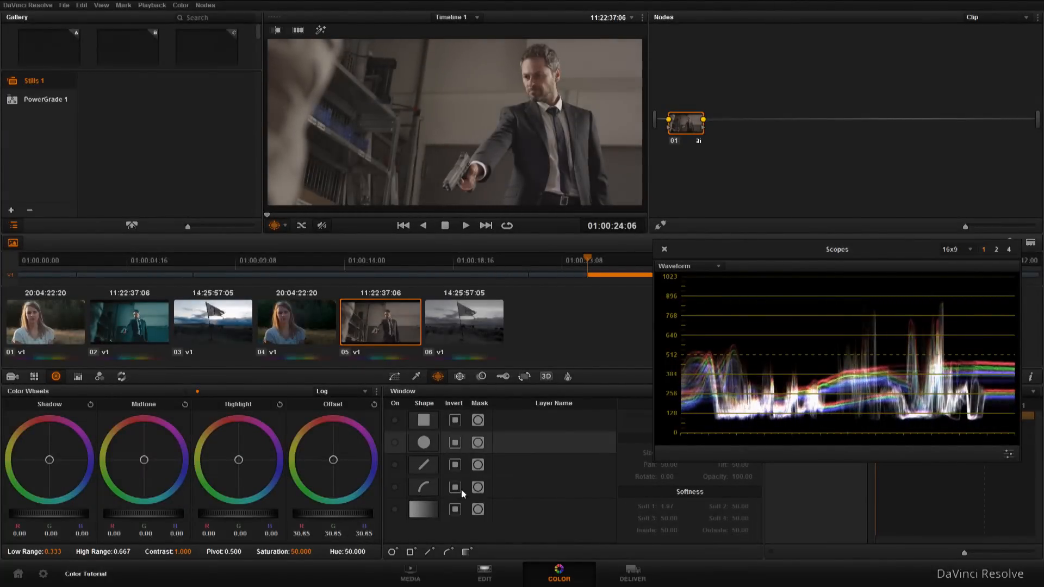
pyautogui.moveTo(66, 519)
pyautogui.mouseDown()
pyautogui.moveTo(31, 522)
pyautogui.moveTo(65, 518)
pyautogui.mouseUp()
pyautogui.moveTo(306, 518); pyautogui.dragTo(330, 513)
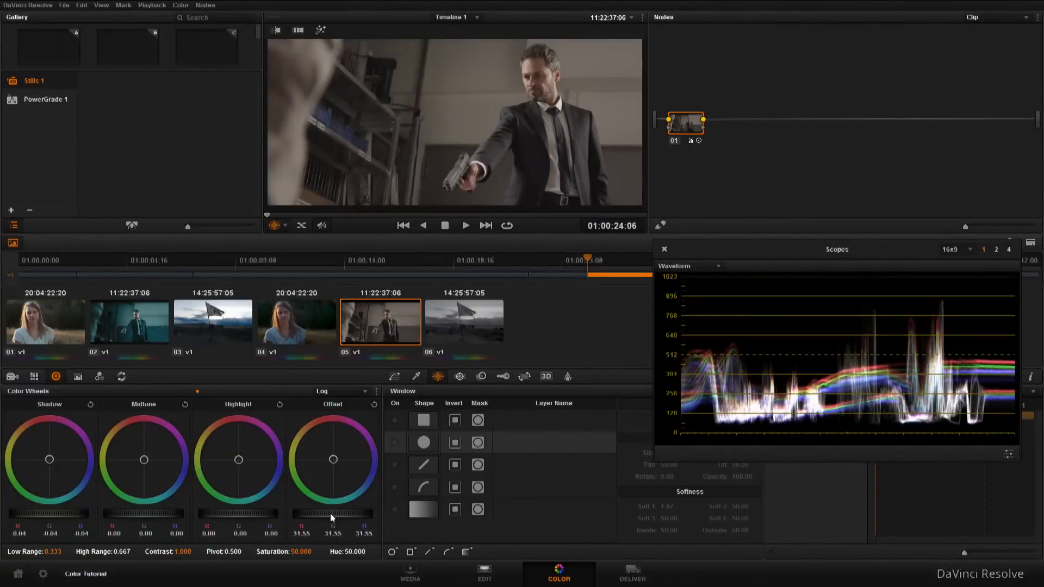
pyautogui.moveTo(59, 514); pyautogui.dragTo(36, 518)
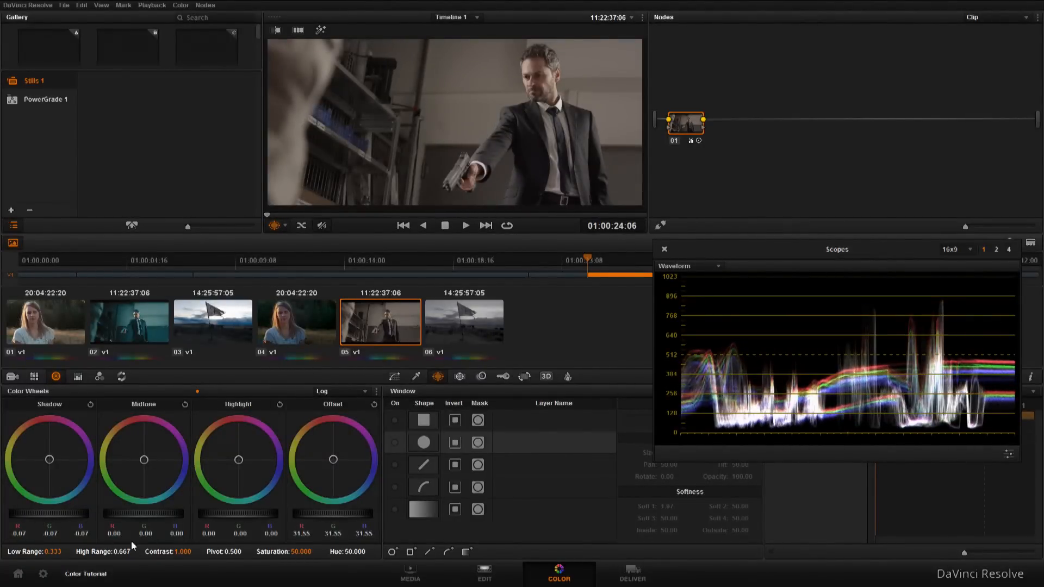
pyautogui.moveTo(299, 551); pyautogui.dragTo(342, 551)
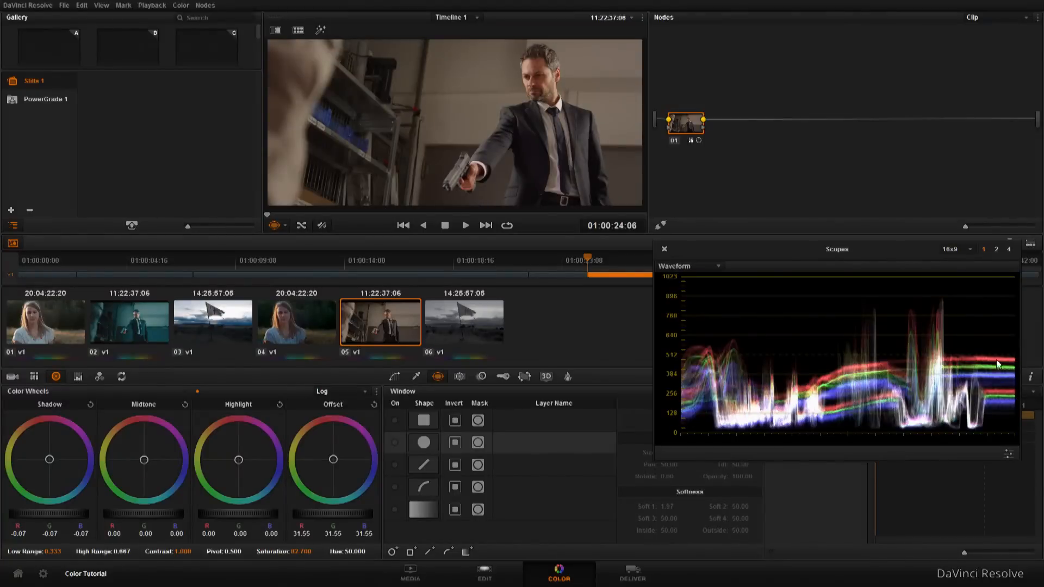
# Step: Cool the warm cast by setting the red Offset to 28.55 and the blue Offset to 32.55
pyautogui.click(78, 378)
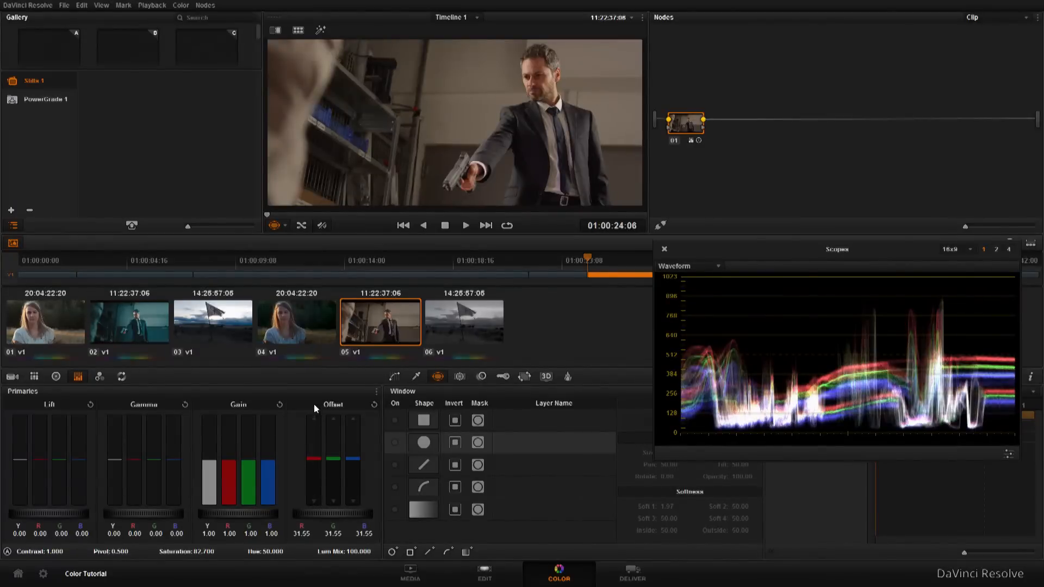
pyautogui.click(314, 501)
pyautogui.click(315, 501)
pyautogui.click(314, 501)
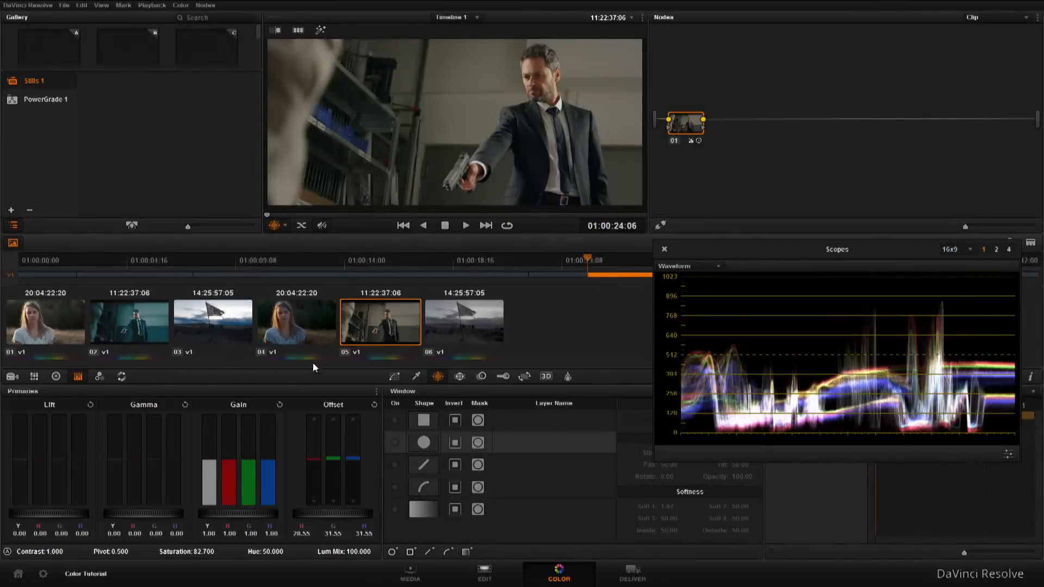
pyautogui.click(351, 421)
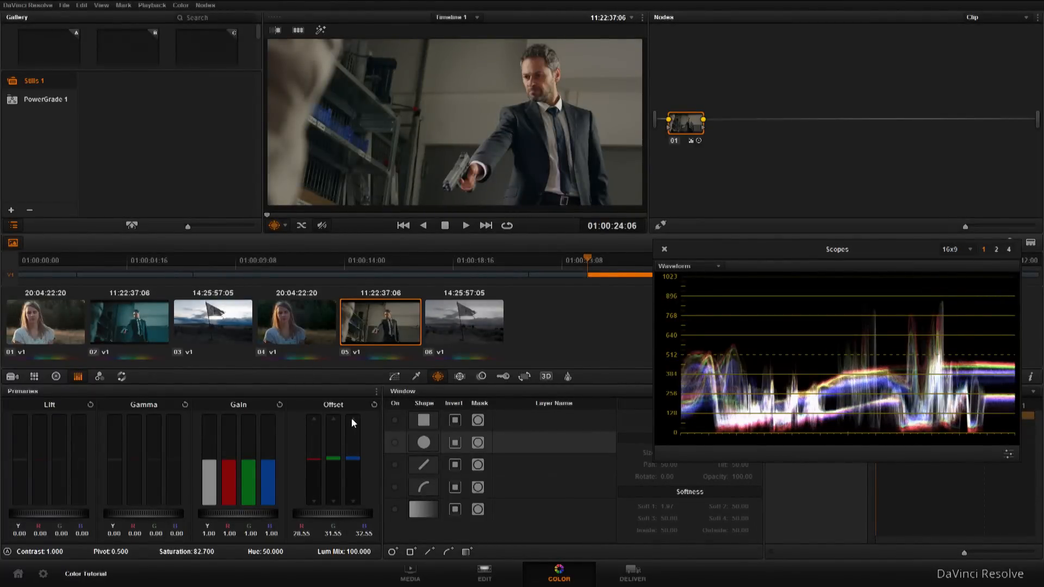
pyautogui.click(352, 421)
# Step: Raise the first node's saturation to 85.7 and increase its contrast slightly
pyautogui.click(56, 376)
pyautogui.moveTo(302, 552); pyautogui.dragTo(316, 551)
pyautogui.moveTo(183, 552); pyautogui.dragTo(197, 551)
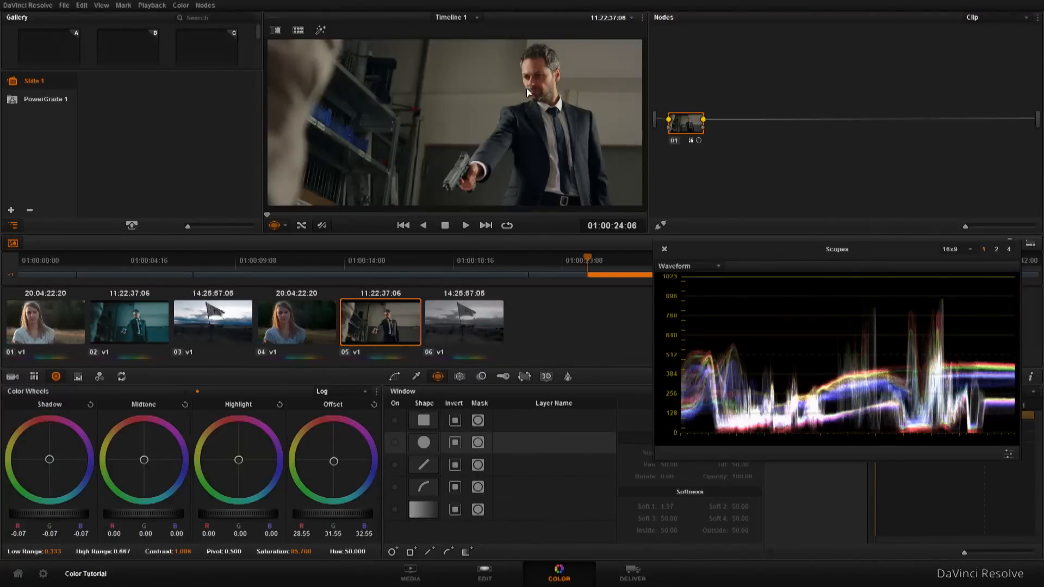
pyautogui.moveTo(686, 126); pyautogui.dragTo(686, 124)
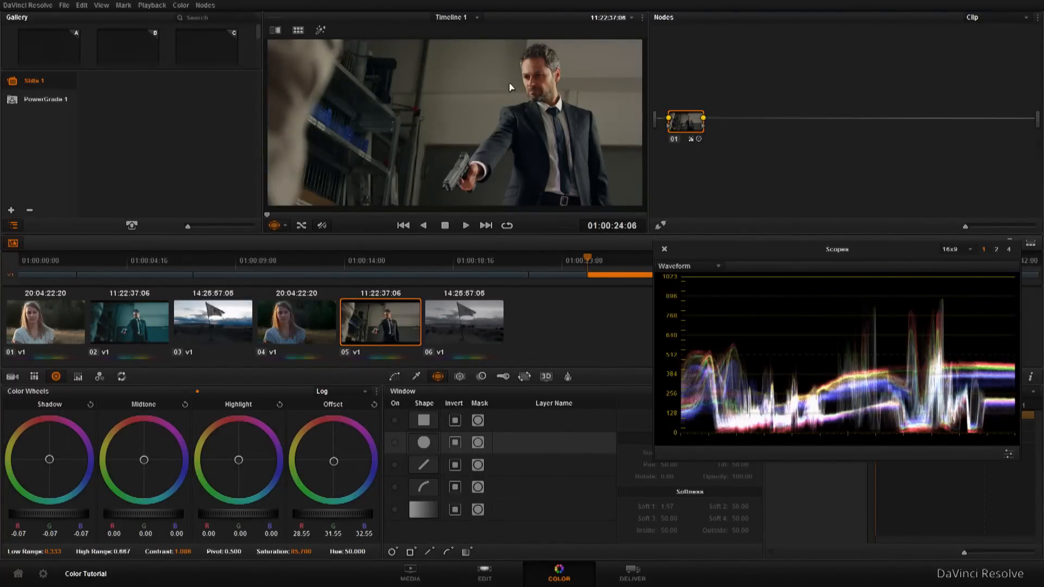
# Step: Add a second serial node with a gradient window spanning from the shelving towards the man, rotated to about -94 degrees
pyautogui.hotkey('alt', 's')
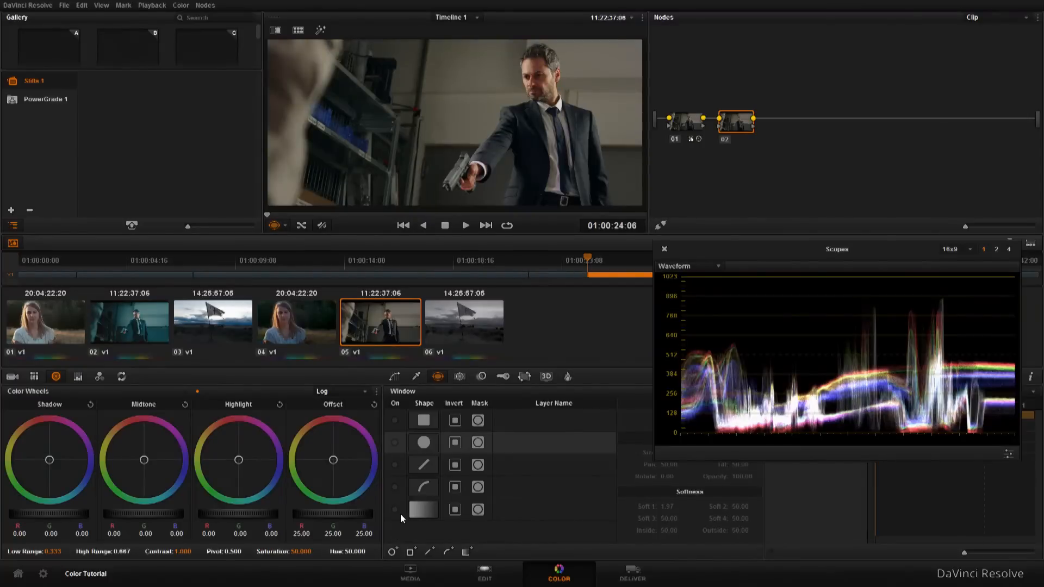
pyautogui.click(395, 509)
pyautogui.moveTo(472, 126); pyautogui.dragTo(588, 103)
# Step: Darken the shelving side through the gradient with Offset 16.50, Gamma -0.02 and Lift near zero
pyautogui.moveTo(334, 515); pyautogui.dragTo(229, 530)
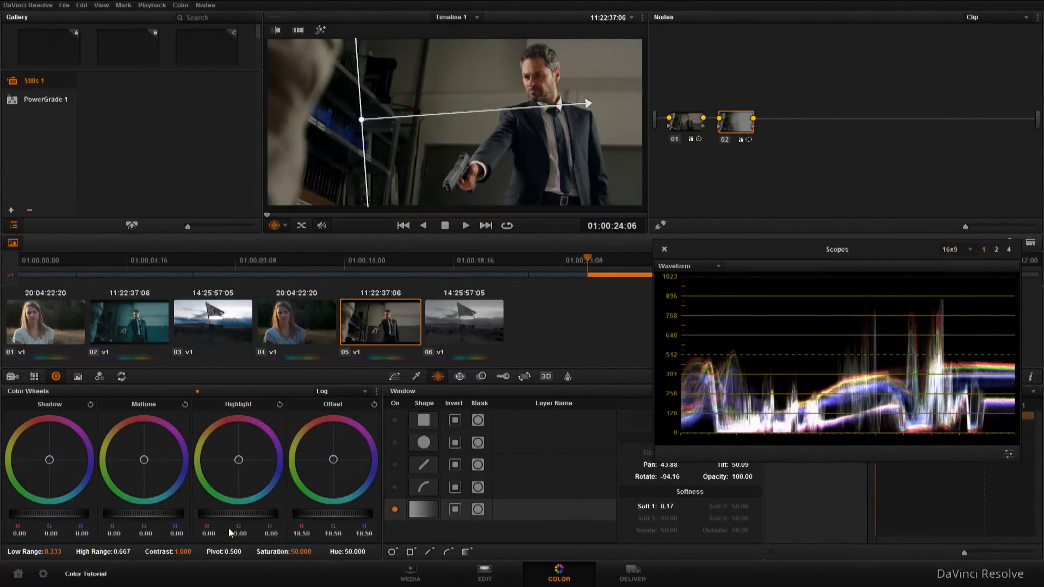
pyautogui.moveTo(46, 515); pyautogui.dragTo(70, 524)
pyautogui.click(185, 391)
pyautogui.moveTo(67, 512)
pyautogui.mouseDown()
pyautogui.moveTo(48, 515)
pyautogui.moveTo(60, 513)
pyautogui.mouseUp()
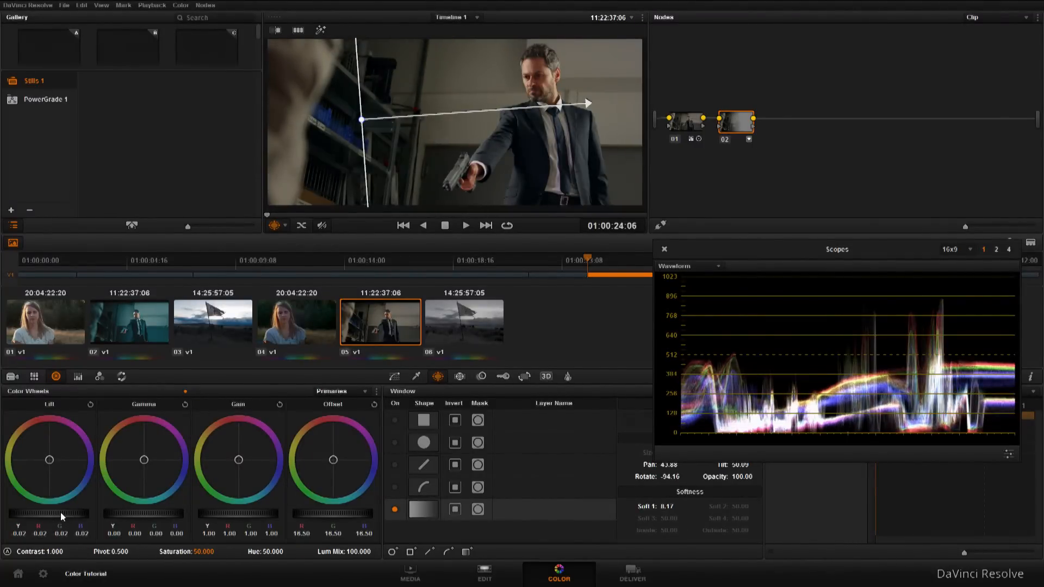
pyautogui.moveTo(143, 513); pyautogui.dragTo(89, 527)
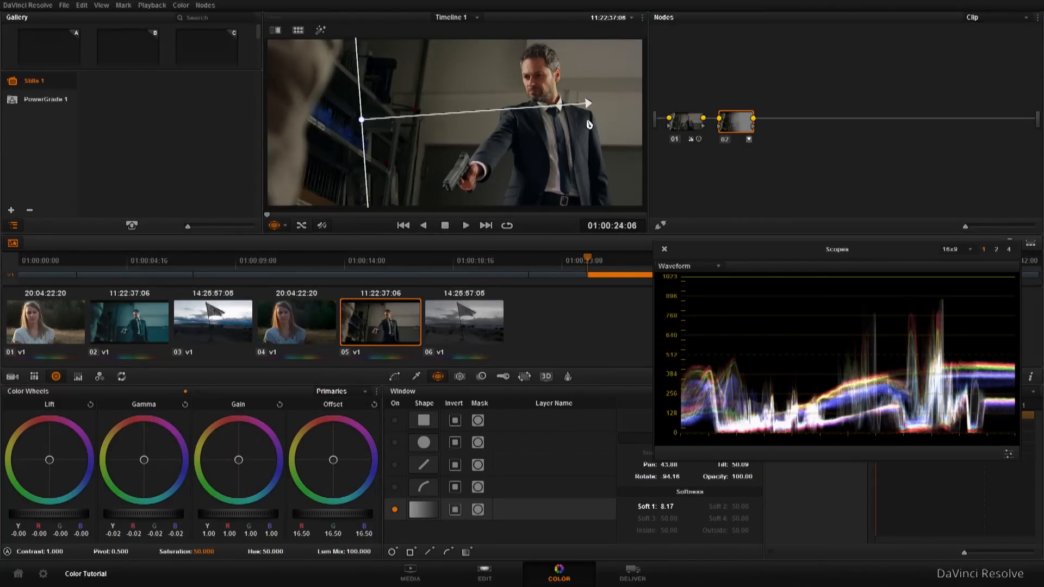
# Step: Refine the gradient window to pan 43.20, tilt 49.51, rotation -94.90 and softness 8.79, and move its node closer to the first
pyautogui.moveTo(588, 102); pyautogui.dragTo(604, 98)
pyautogui.moveTo(361, 120); pyautogui.dragTo(346, 132)
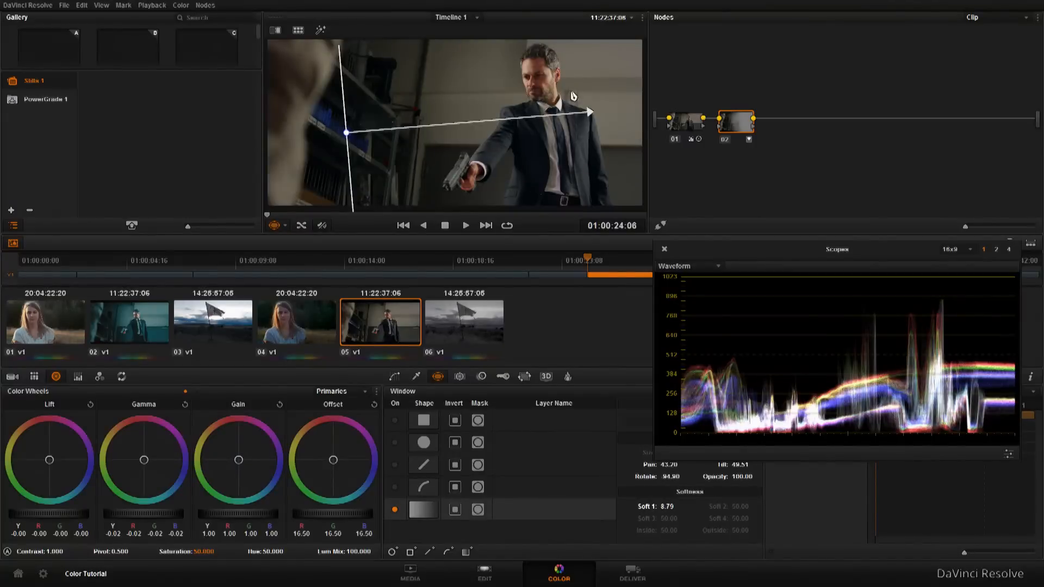
pyautogui.moveTo(730, 120); pyautogui.dragTo(723, 122)
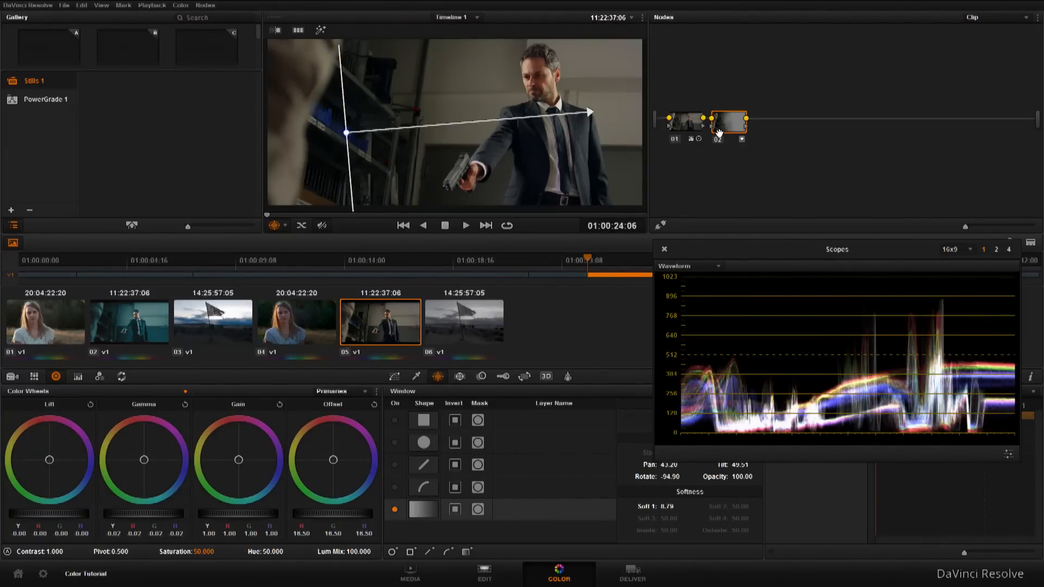
# Step: Add a third serial node placed above the chain, tinting its Lift towards blue and its Gamma slightly towards teal
pyautogui.hotkey('alt', 's')
pyautogui.moveTo(772, 122); pyautogui.dragTo(780, 98)
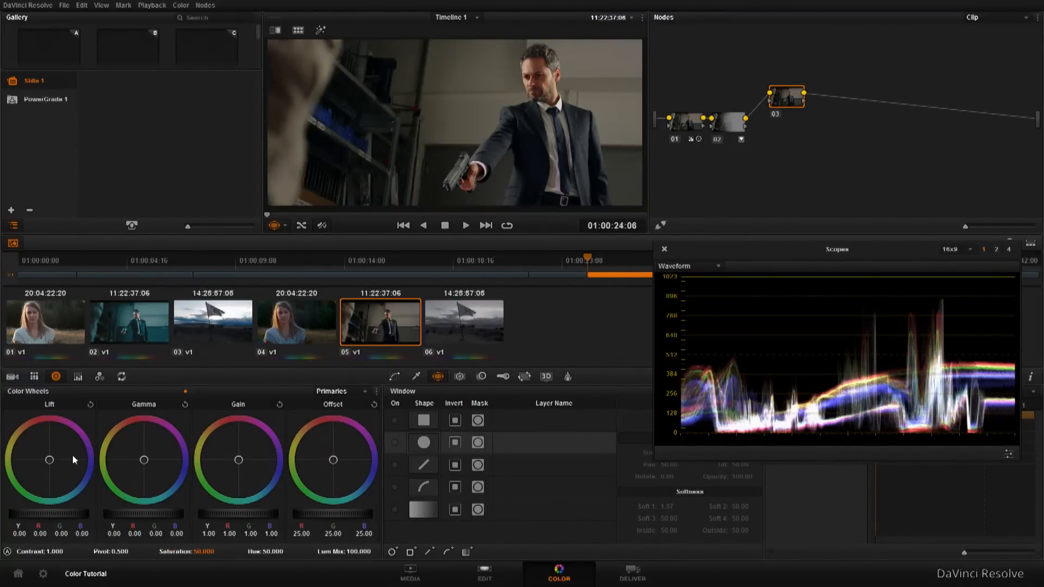
pyautogui.moveTo(51, 464); pyautogui.dragTo(90, 495)
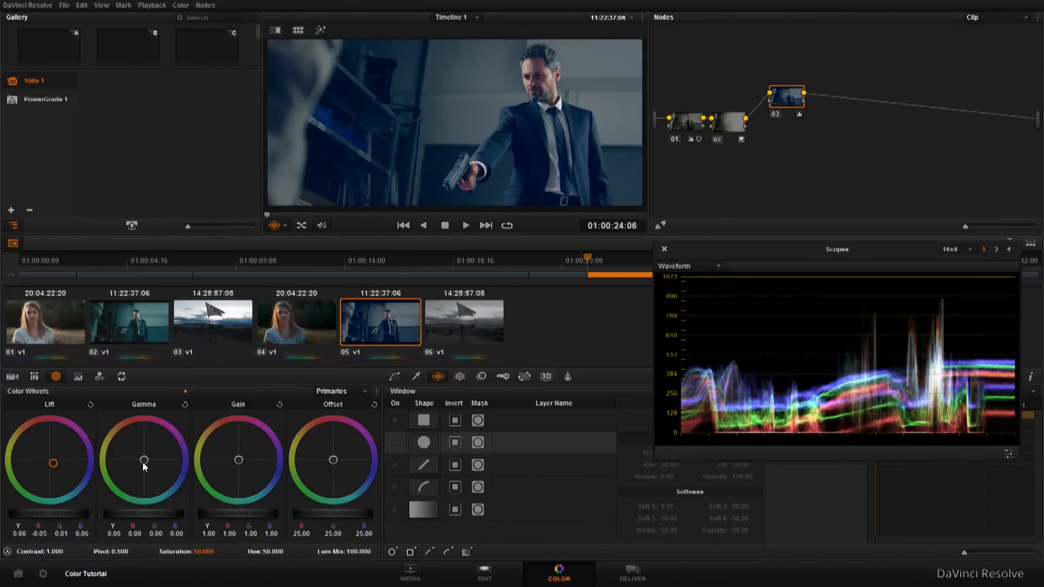
pyautogui.moveTo(141, 463); pyautogui.dragTo(125, 495)
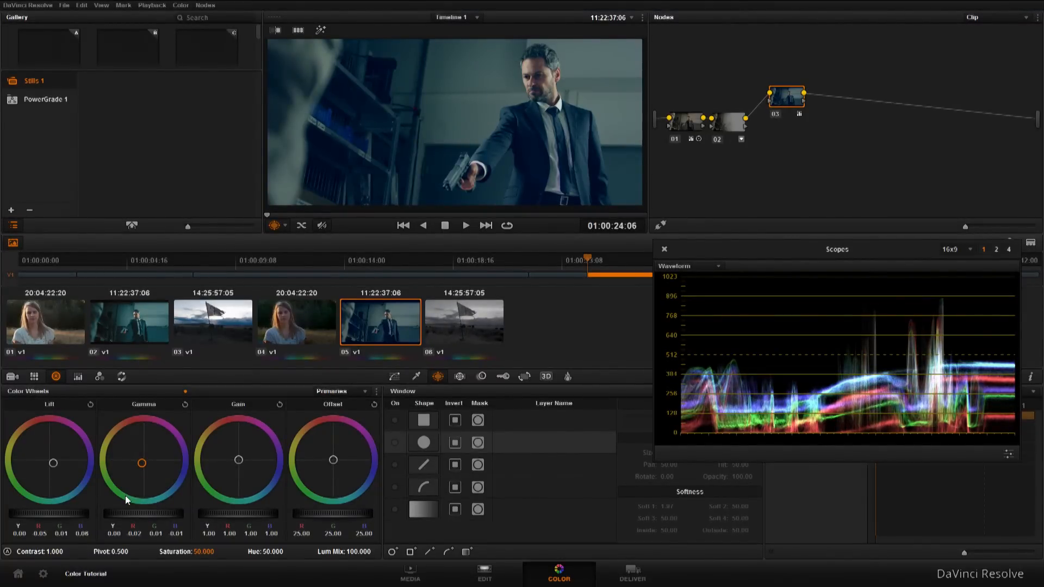
# Step: Push the third node's Lift further into blue, raise its saturation to 54.60, and move the scopes clear of the palettes
pyautogui.moveTo(54, 463); pyautogui.dragTo(60, 473)
pyautogui.moveTo(204, 551); pyautogui.dragTo(216, 551)
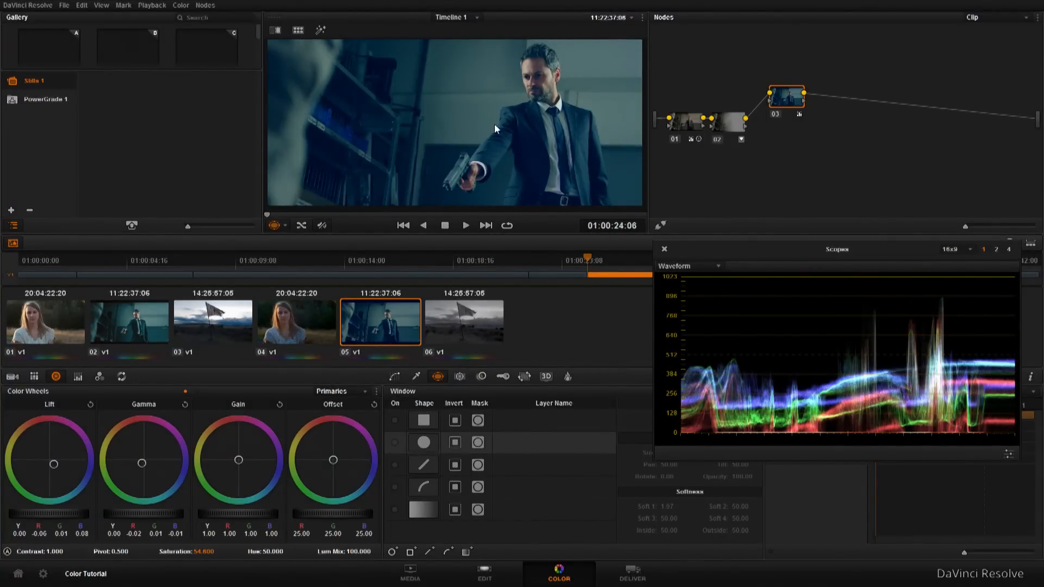
pyautogui.moveTo(712, 249); pyautogui.dragTo(713, 179)
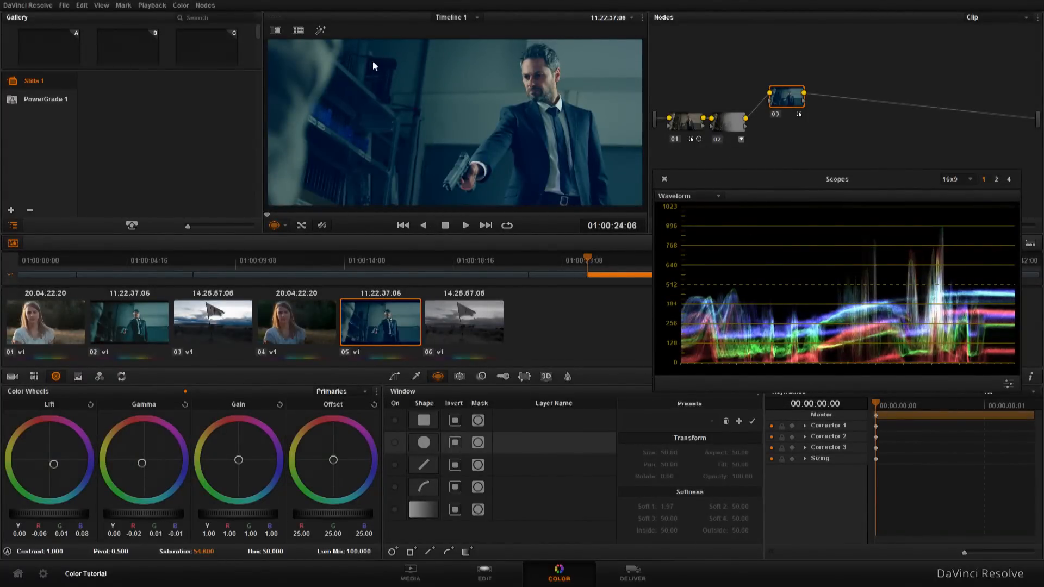
# Step: Add a fourth serial node and, with Log low range 0.135, push Shadow towards orange to 0.08, -0.02, -0.09
pyautogui.hotkey('alt', 's')
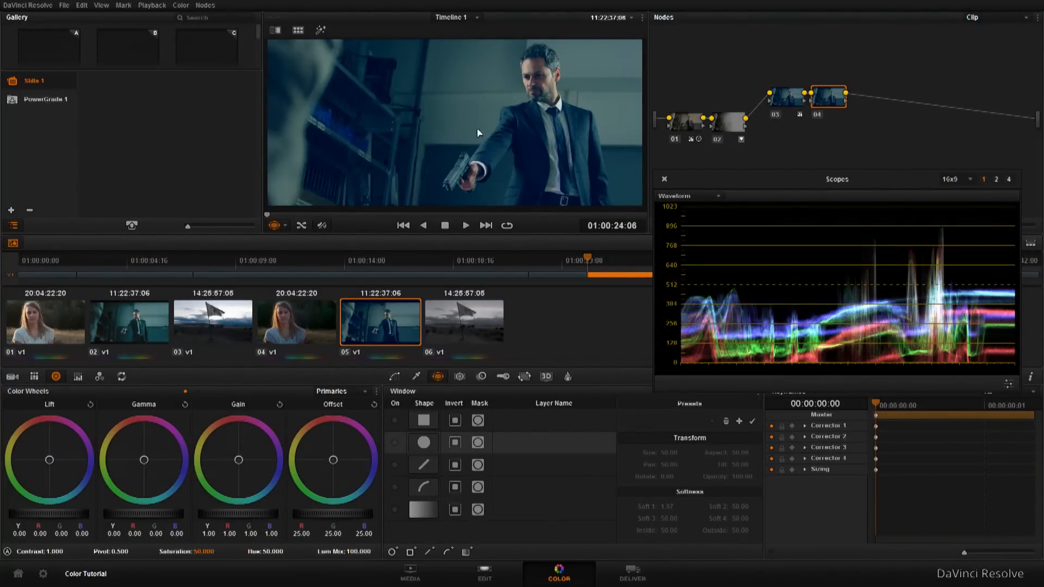
pyautogui.scroll(1, 462, 133)
pyautogui.scroll(2, 435, 109)
pyautogui.scroll(2, 418, 103)
pyautogui.moveTo(419, 104); pyautogui.dragTo(465, 177)
pyautogui.moveTo(463, 136); pyautogui.dragTo(437, 102)
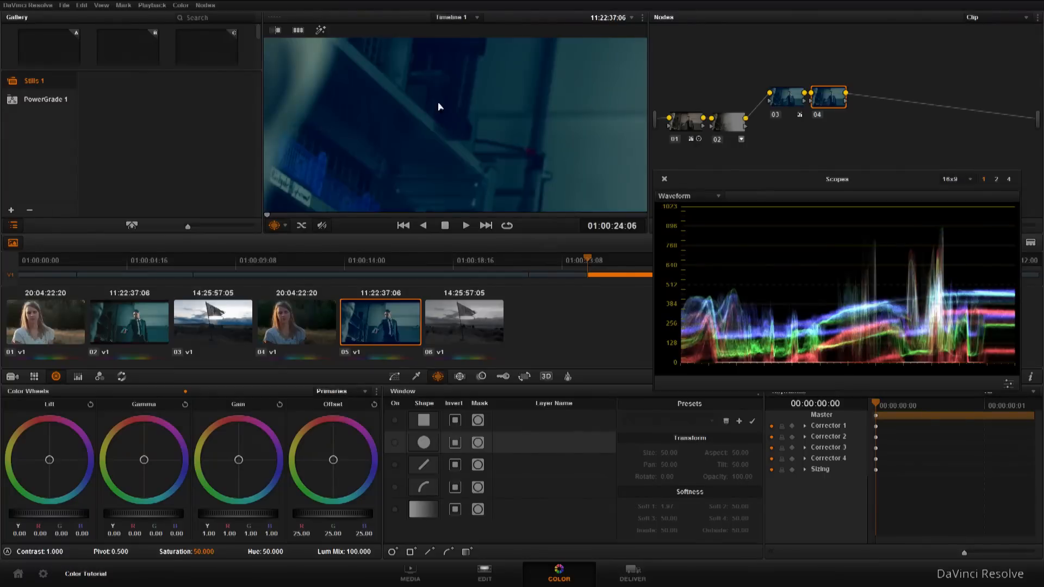
pyautogui.click(197, 392)
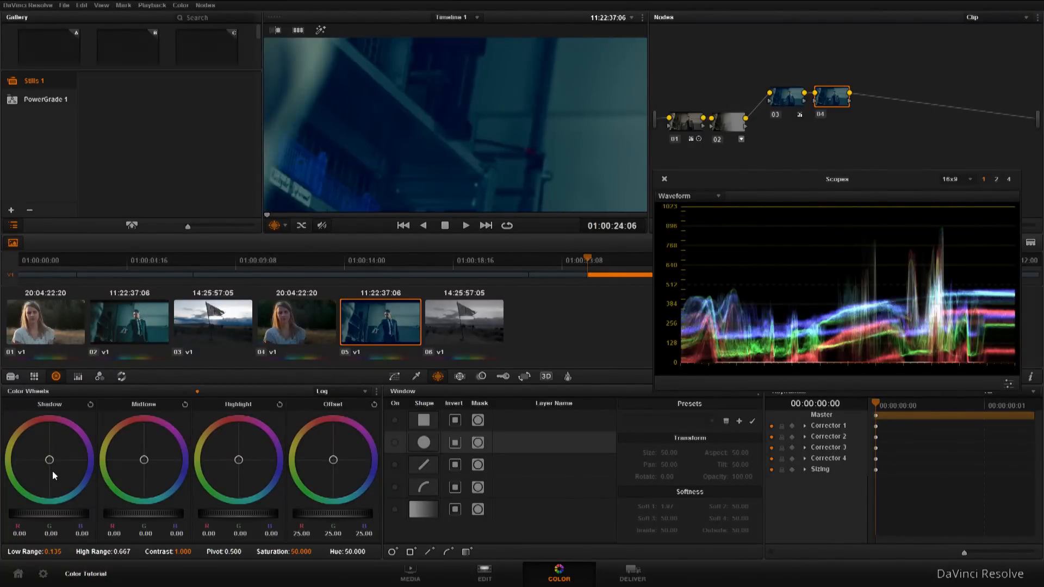
pyautogui.moveTo(50, 462); pyautogui.dragTo(27, 427)
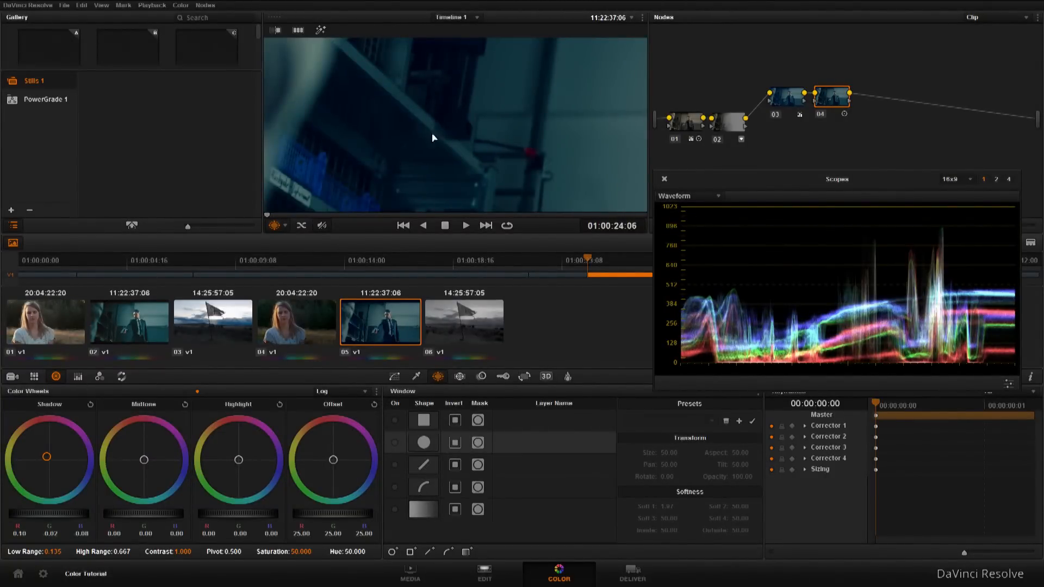
pyautogui.click(90, 405)
pyautogui.moveTo(35, 462)
pyautogui.mouseDown()
pyautogui.moveTo(34, 442)
pyautogui.moveTo(48, 450)
pyautogui.moveTo(34, 448)
pyautogui.mouseUp()
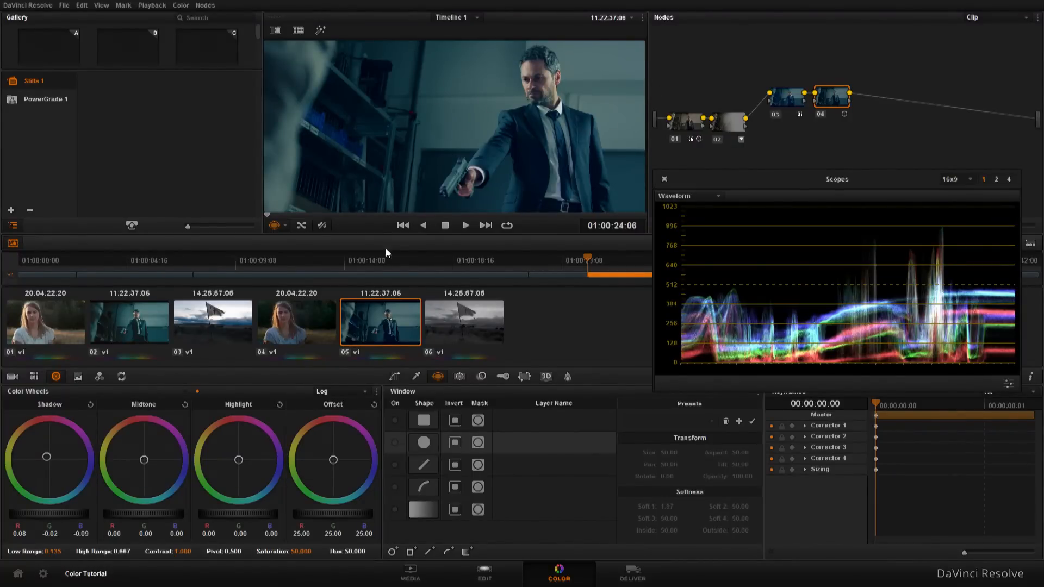
# Step: Raise the third node's saturation to 58.90 and nudge its primary Lift and Gamma slightly further towards blue-teal
pyautogui.click(774, 103)
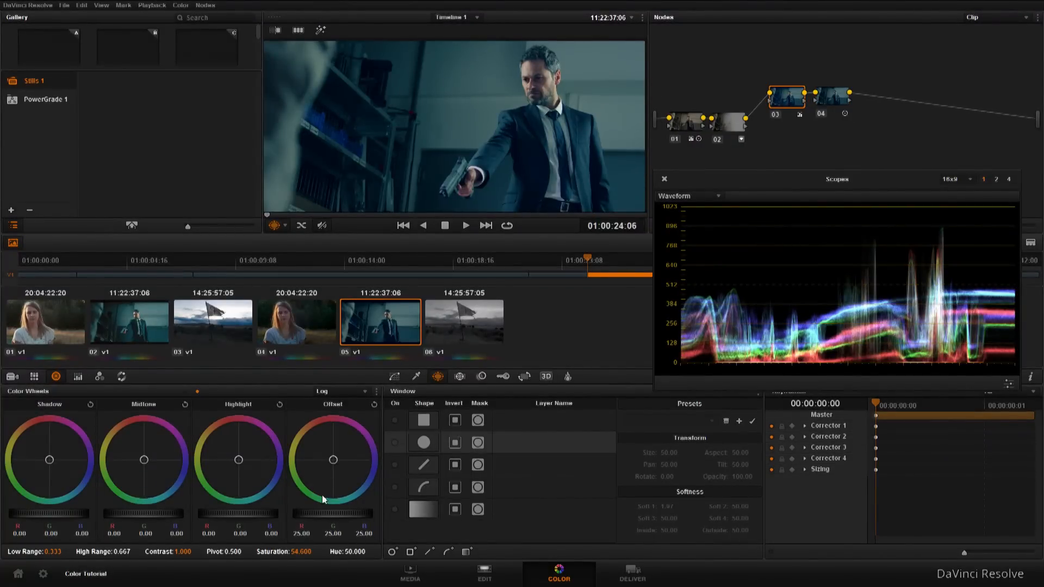
pyautogui.moveTo(301, 552); pyautogui.dragTo(318, 552)
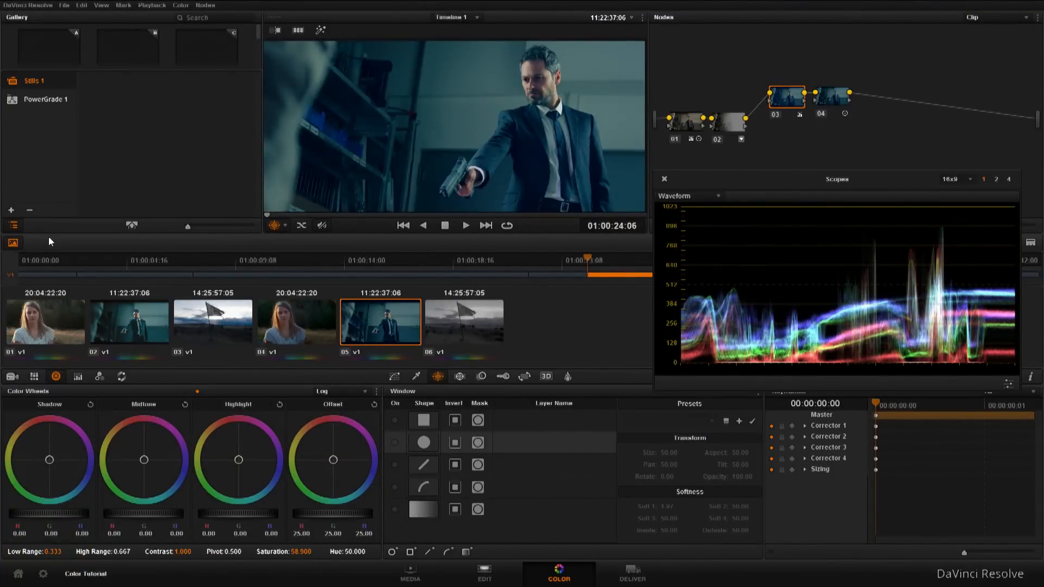
pyautogui.click(186, 392)
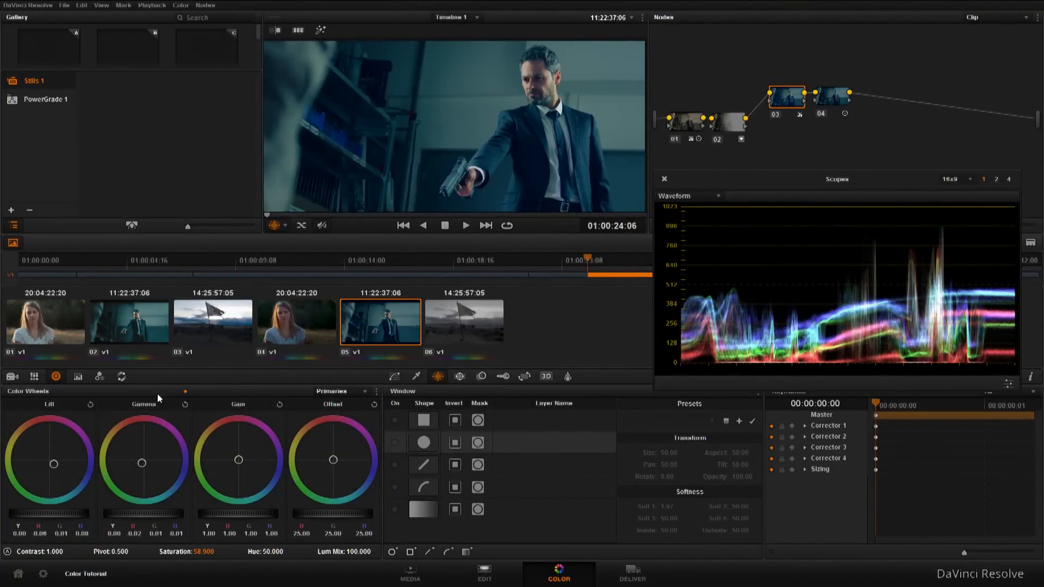
pyautogui.moveTo(56, 467); pyautogui.dragTo(58, 471)
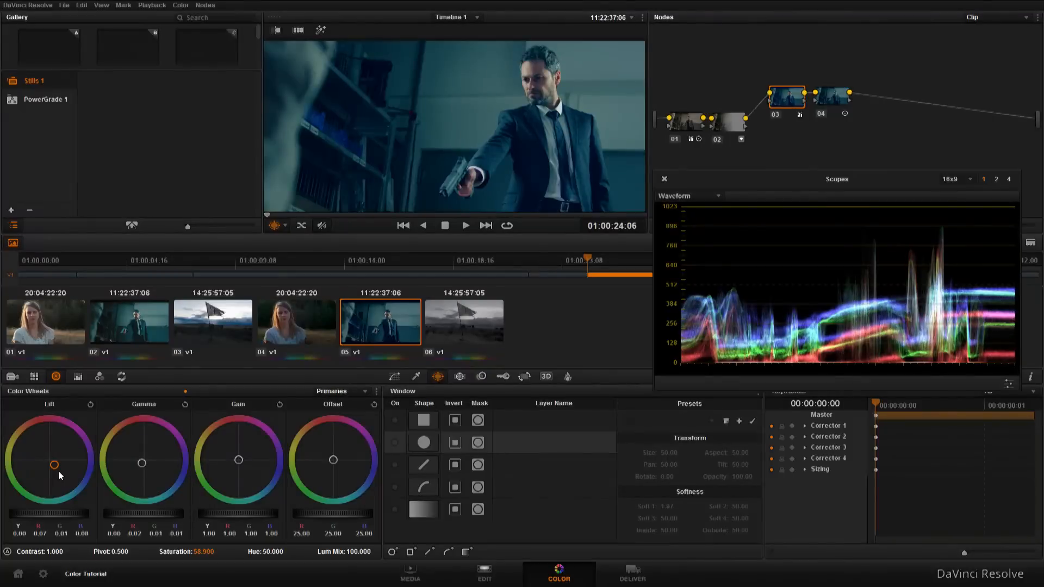
pyautogui.moveTo(140, 464); pyautogui.dragTo(142, 469)
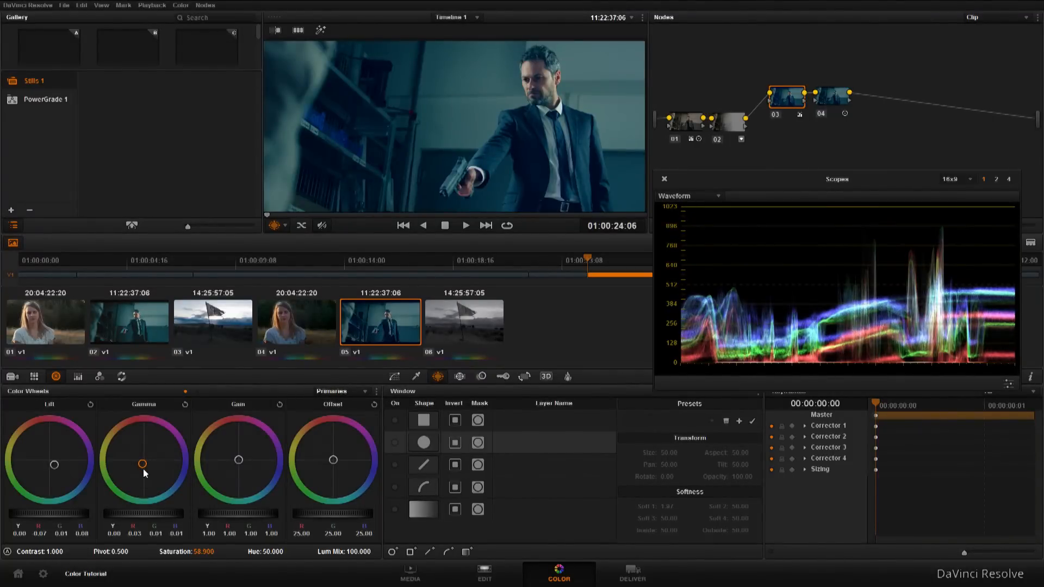
# Step: Strengthen the fourth node's warm Log Shadow to 0.17, -0.04, -0.14 and set its low range to 0.145
pyautogui.click(830, 98)
pyautogui.scroll(2, 451, 118)
pyautogui.moveTo(331, 117); pyautogui.dragTo(383, 123)
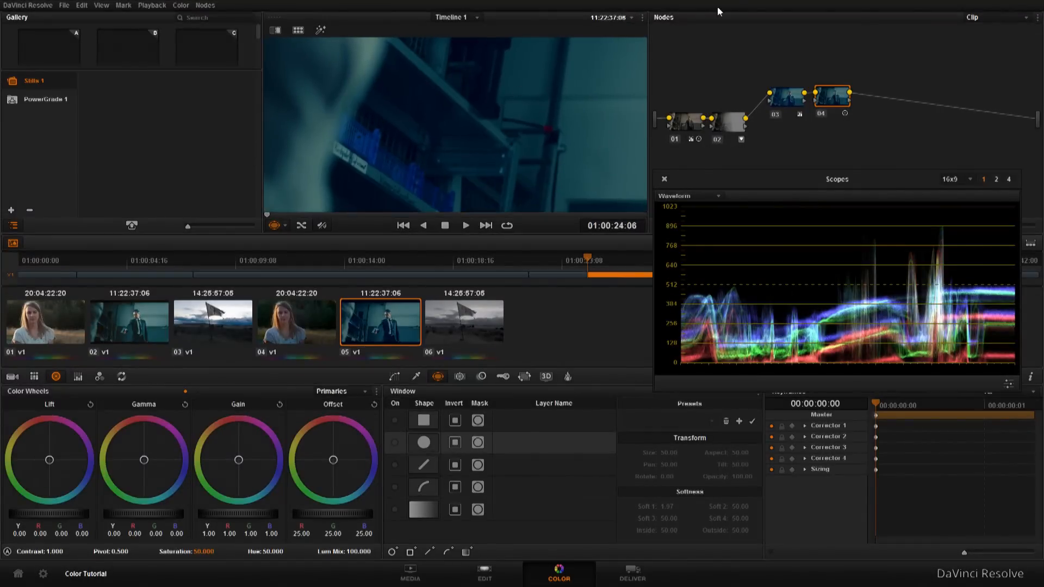
pyautogui.click(194, 393)
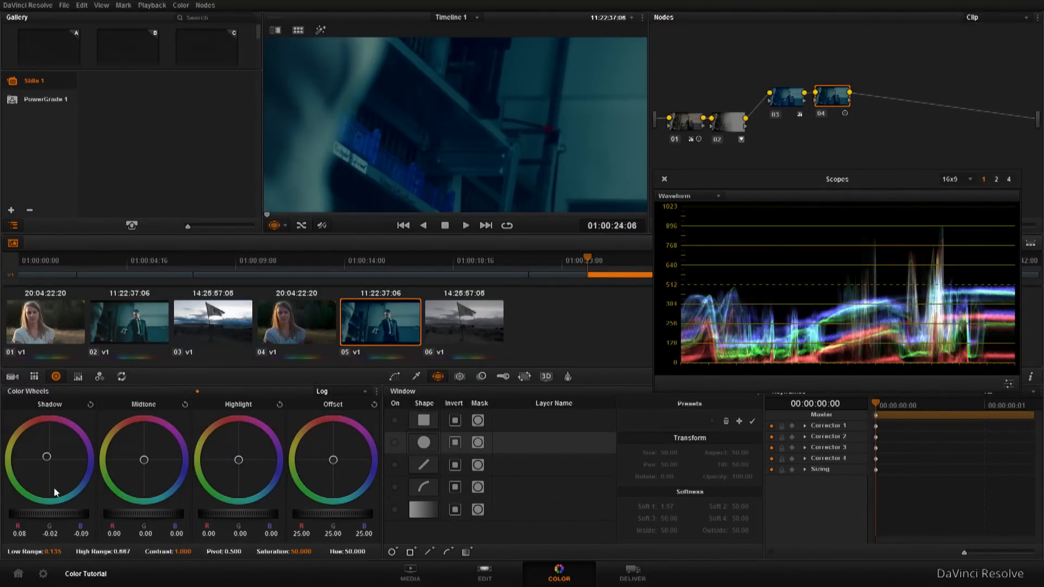
pyautogui.moveTo(45, 456); pyautogui.dragTo(30, 428)
pyautogui.moveTo(53, 551); pyautogui.dragTo(54, 551)
pyautogui.scroll(-4, 465, 110)
pyautogui.moveTo(465, 110); pyautogui.dragTo(392, 97)
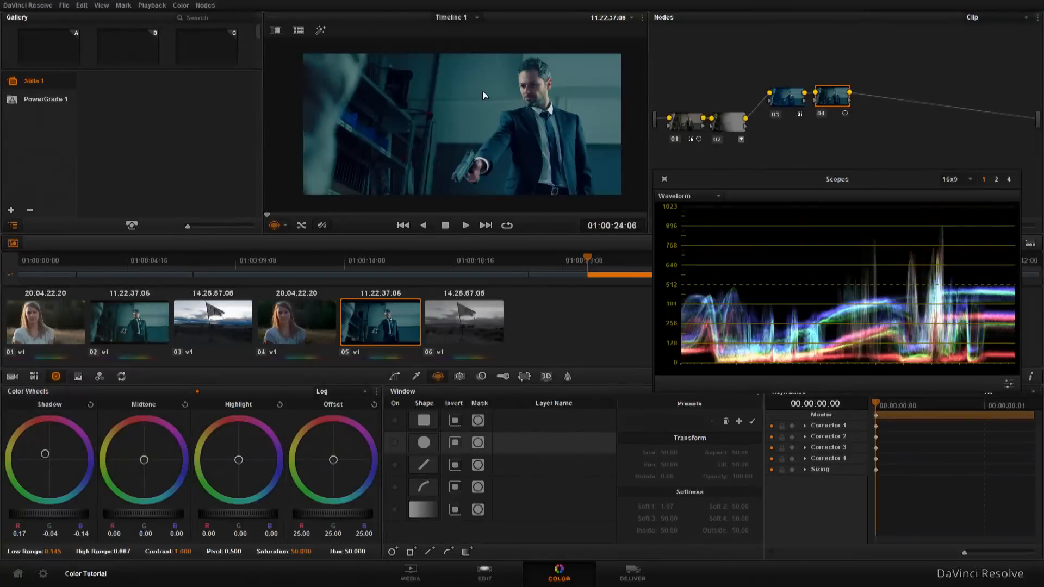
# Step: Add a layer node below the fourth node, feed it from the second node's output, and tidy the Layer Mixer arrangement
pyautogui.moveTo(788, 173); pyautogui.dragTo(791, 231)
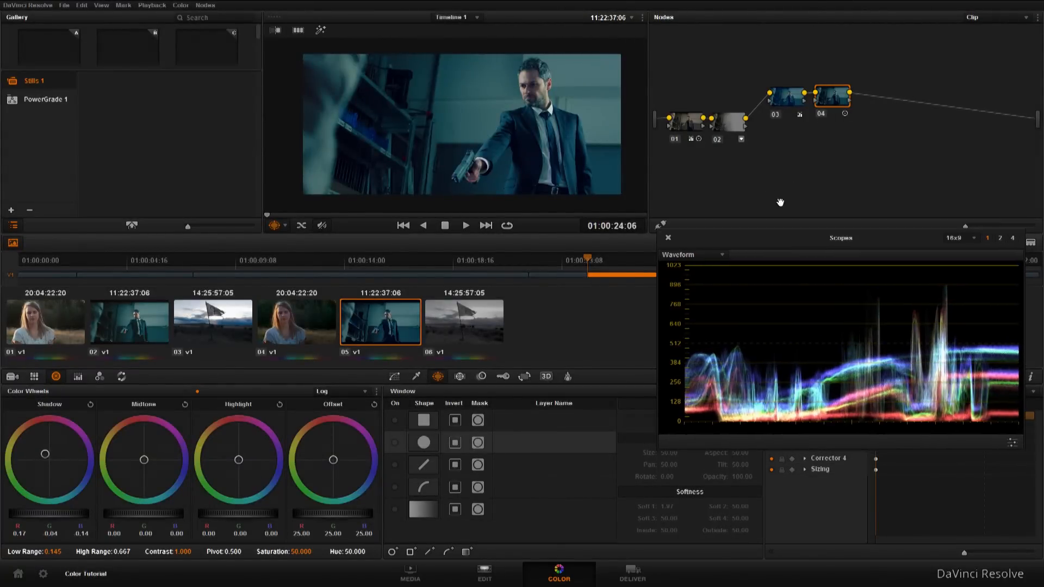
pyautogui.click(206, 5)
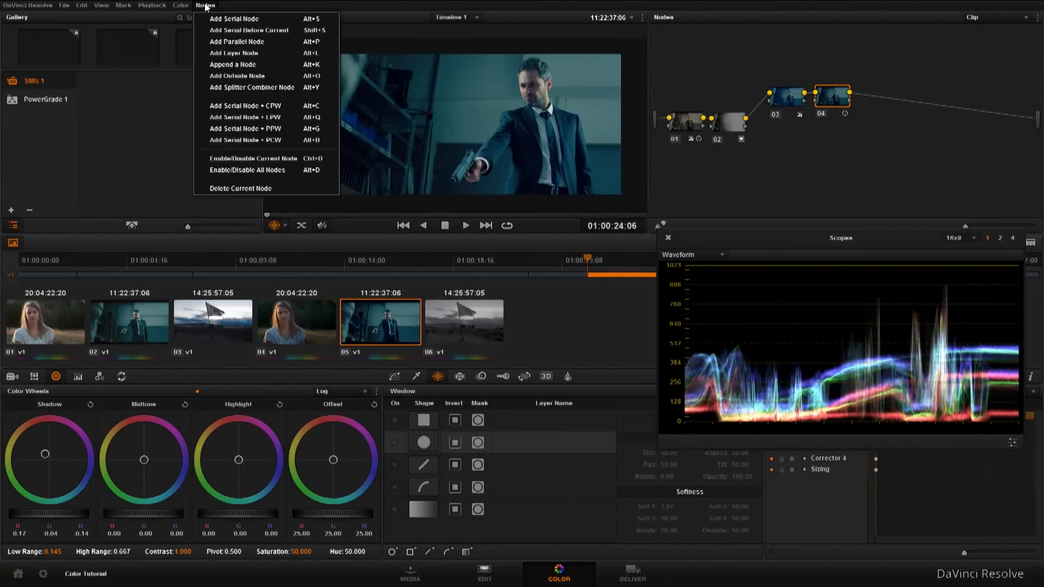
pyautogui.click(234, 53)
pyautogui.moveTo(857, 106); pyautogui.dragTo(831, 175)
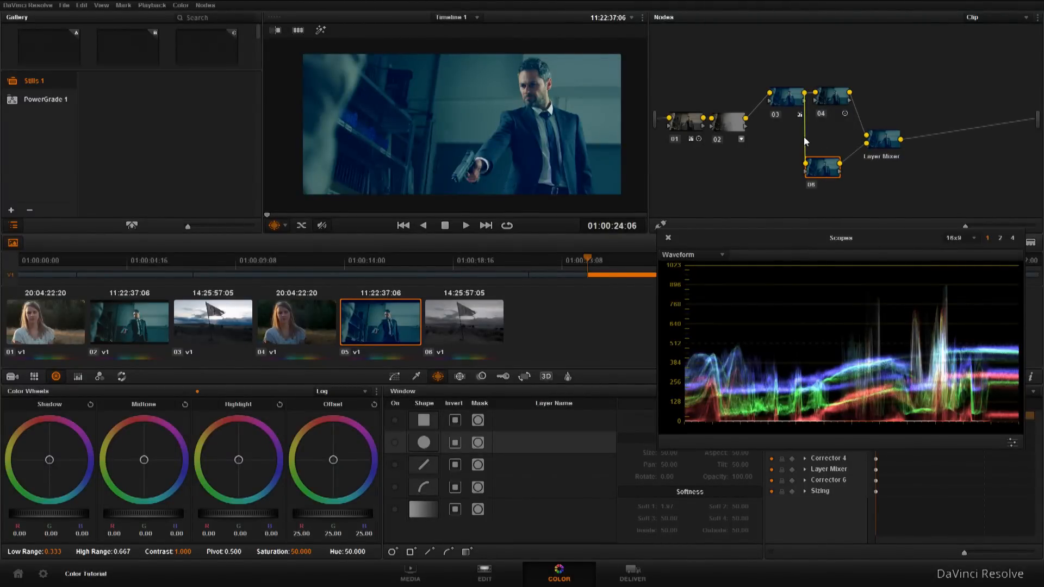
pyautogui.moveTo(746, 118); pyautogui.dragTo(791, 151)
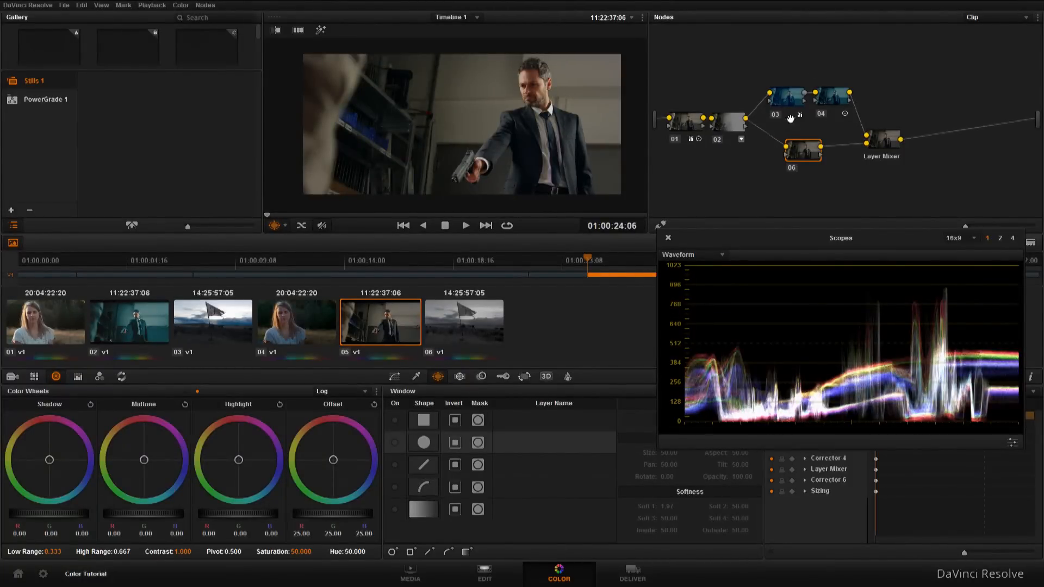
pyautogui.moveTo(876, 139); pyautogui.dragTo(880, 123)
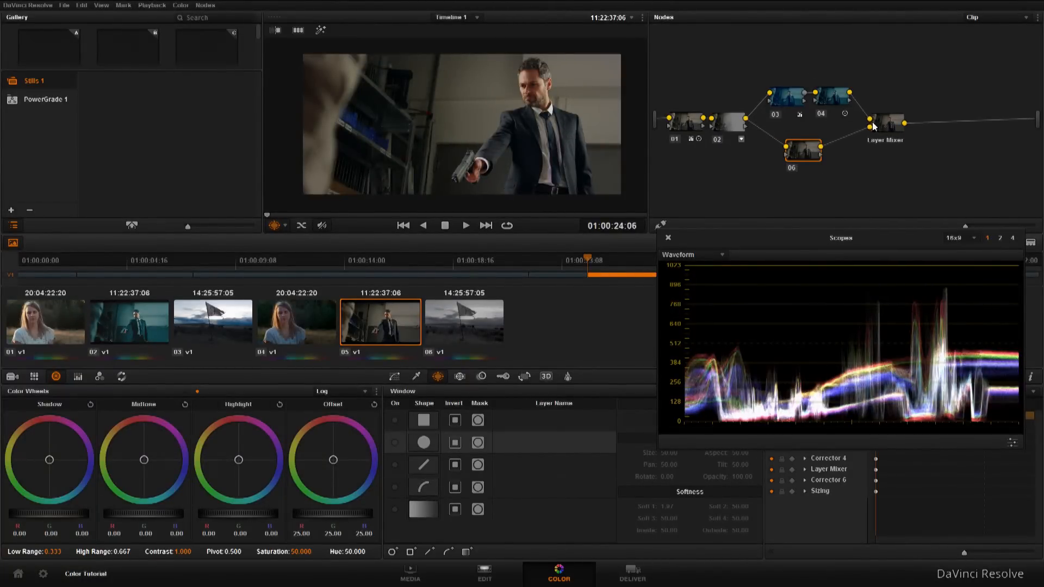
pyautogui.moveTo(812, 154); pyautogui.dragTo(815, 154)
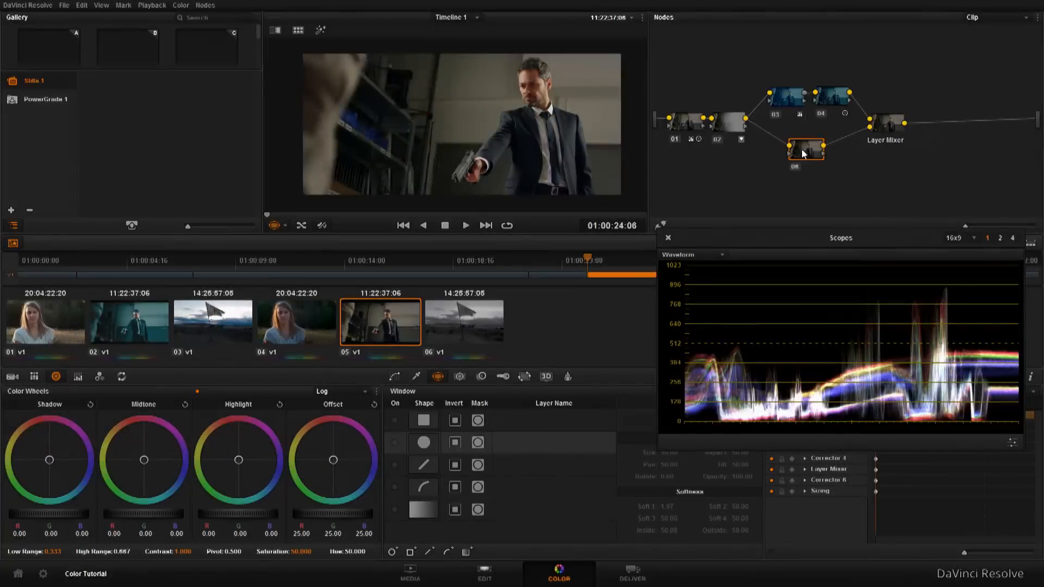
# Step: Qualify the man's skin on the layer node by sampling across his forehead with the highlight view on
pyautogui.scroll(1, 564, 103)
pyautogui.scroll(1, 565, 103)
pyautogui.moveTo(564, 103); pyautogui.dragTo(449, 129)
pyautogui.scroll(2, 517, 125)
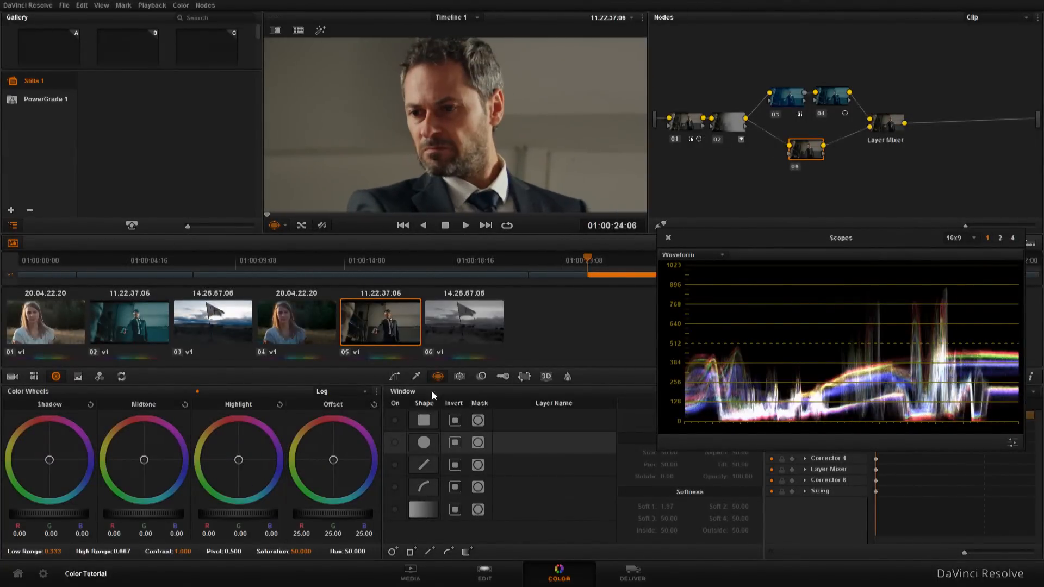
pyautogui.click(416, 376)
pyautogui.click(740, 513)
pyautogui.click(448, 84)
pyautogui.moveTo(449, 82); pyautogui.dragTo(475, 98)
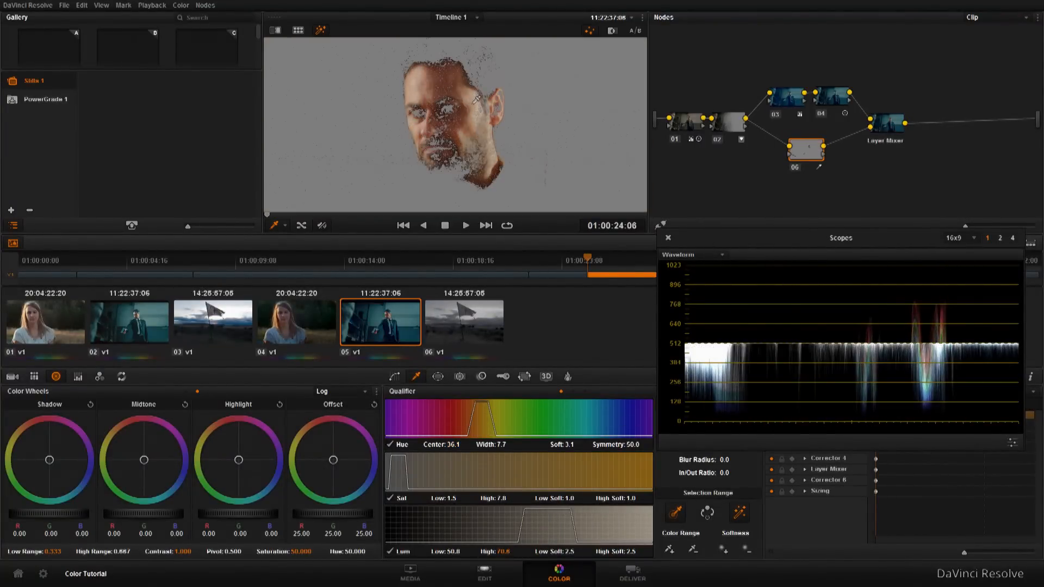
pyautogui.moveTo(468, 80)
pyautogui.mouseDown()
pyautogui.moveTo(486, 124)
pyautogui.moveTo(453, 81)
pyautogui.mouseUp()
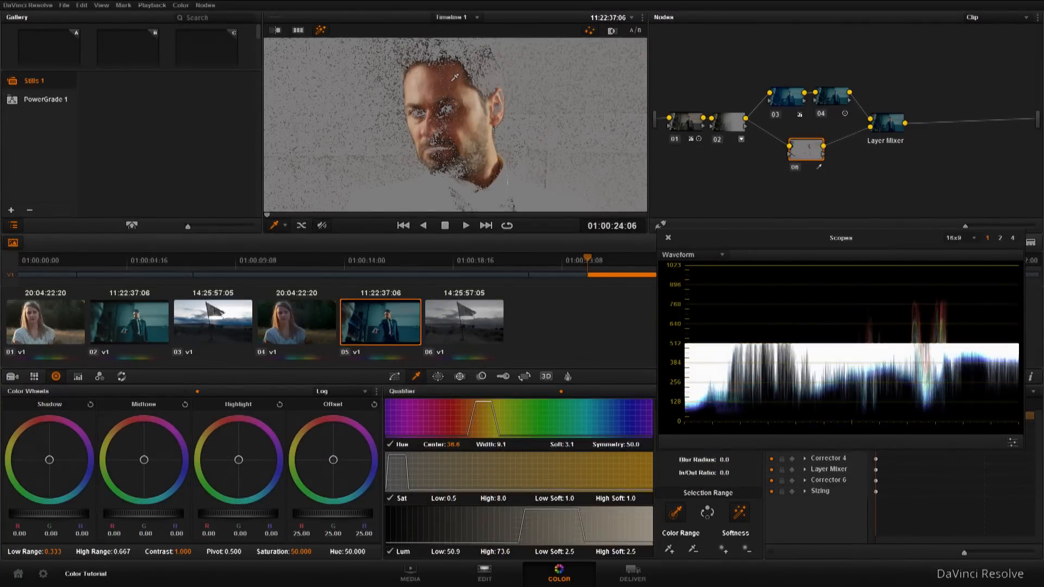
# Step: Refine the skin key to hue center 33.8, hue width 10.5 and saturation low 1.4
pyautogui.scroll(-2, 443, 105)
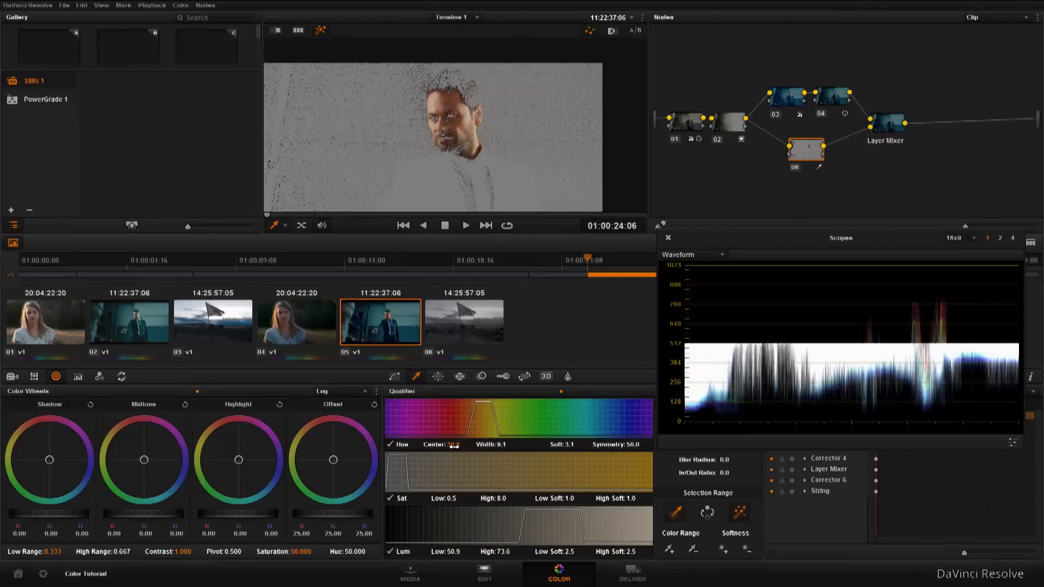
pyautogui.moveTo(497, 444); pyautogui.dragTo(448, 445)
pyautogui.moveTo(439, 498); pyautogui.dragTo(458, 498)
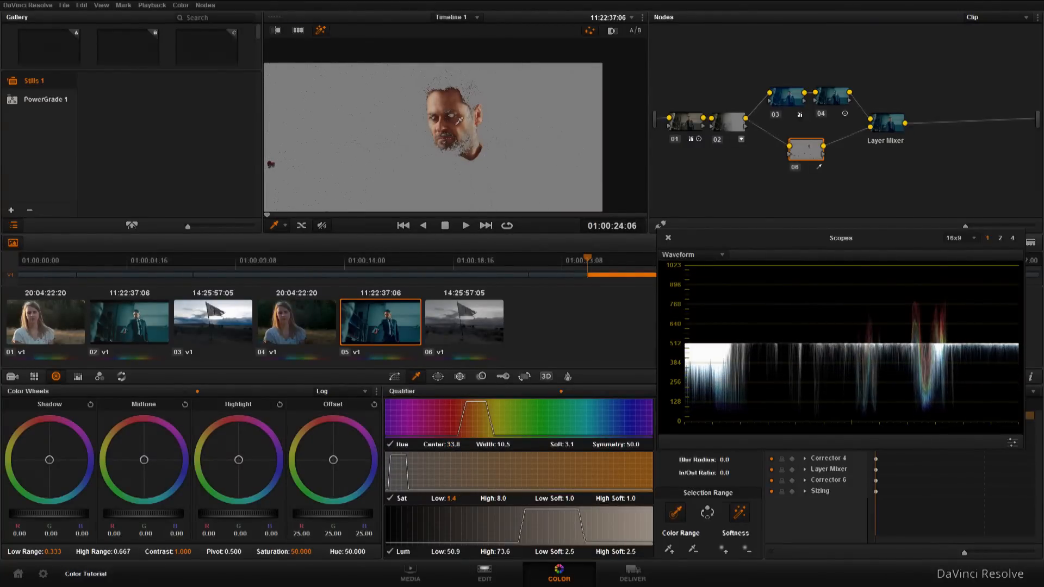
pyautogui.scroll(-2, 457, 120)
pyautogui.moveTo(433, 125); pyautogui.dragTo(453, 85)
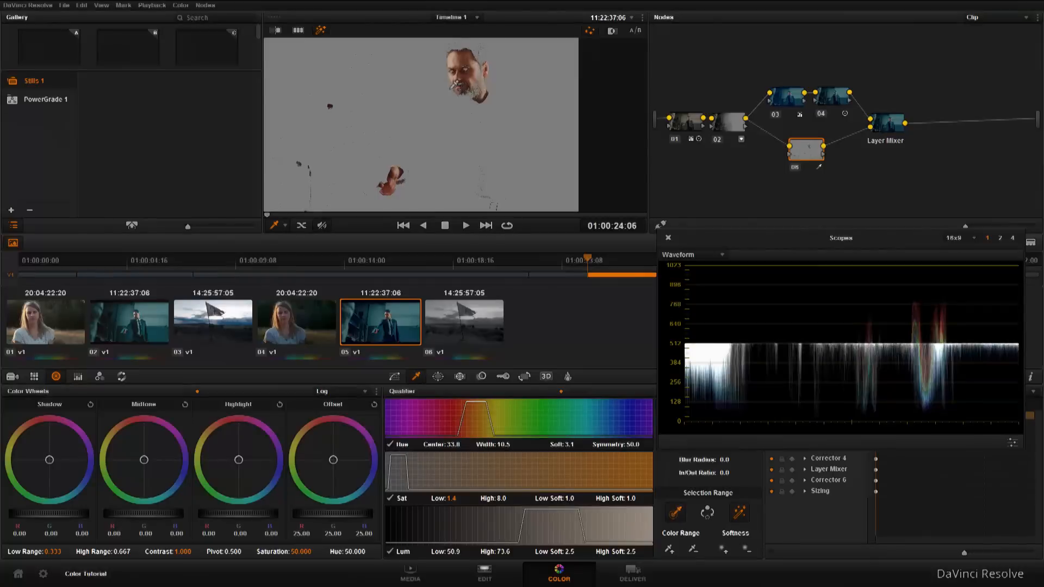
# Step: Soften the skin key with a blur radius of 27.0 and a hue softness of 6.2
pyautogui.moveTo(723, 460); pyautogui.dragTo(767, 460)
pyautogui.moveTo(568, 444); pyautogui.dragTo(570, 445)
pyautogui.scroll(-1, 452, 137)
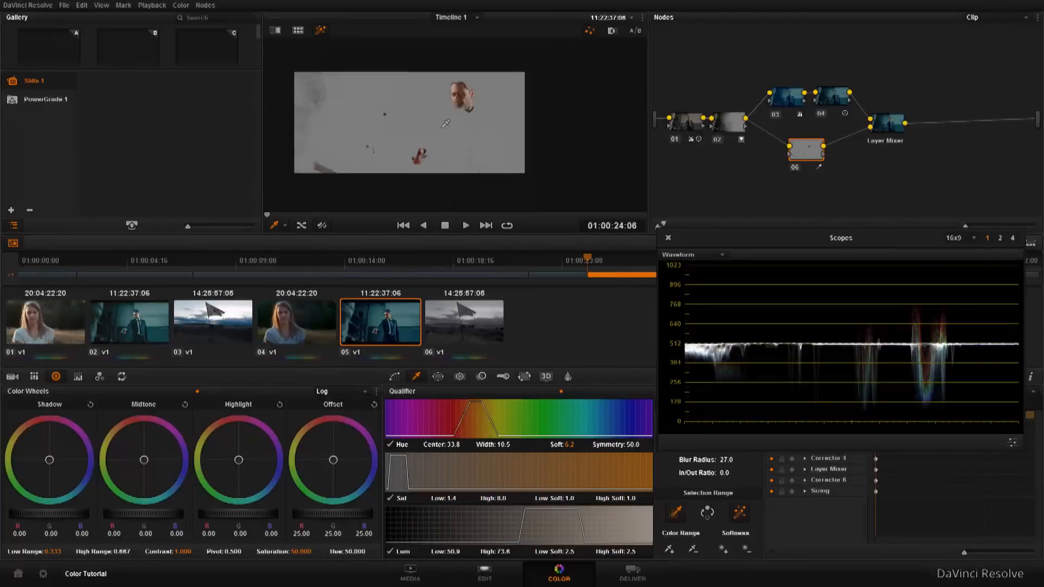
pyautogui.scroll(1, 446, 125)
pyautogui.scroll(1, 429, 128)
pyautogui.moveTo(454, 111); pyautogui.dragTo(452, 148)
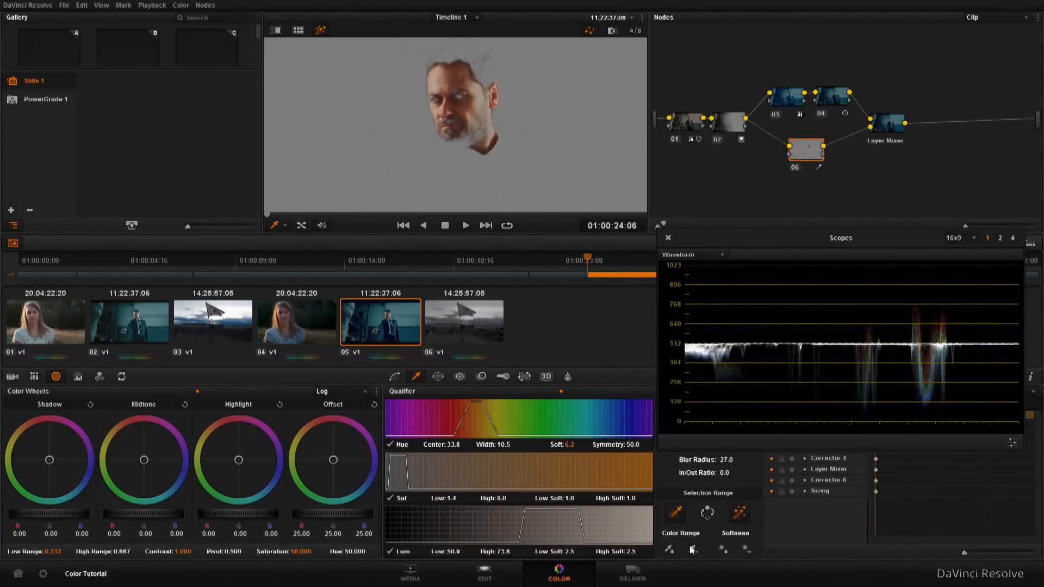
# Step: Turn off the key highlight and view the man's restored skin tones in the full graded frame
pyautogui.click(741, 514)
pyautogui.scroll(-2, 426, 157)
pyautogui.scroll(-1, 425, 159)
pyautogui.moveTo(425, 159); pyautogui.dragTo(485, 141)
pyautogui.scroll(1, 451, 113)
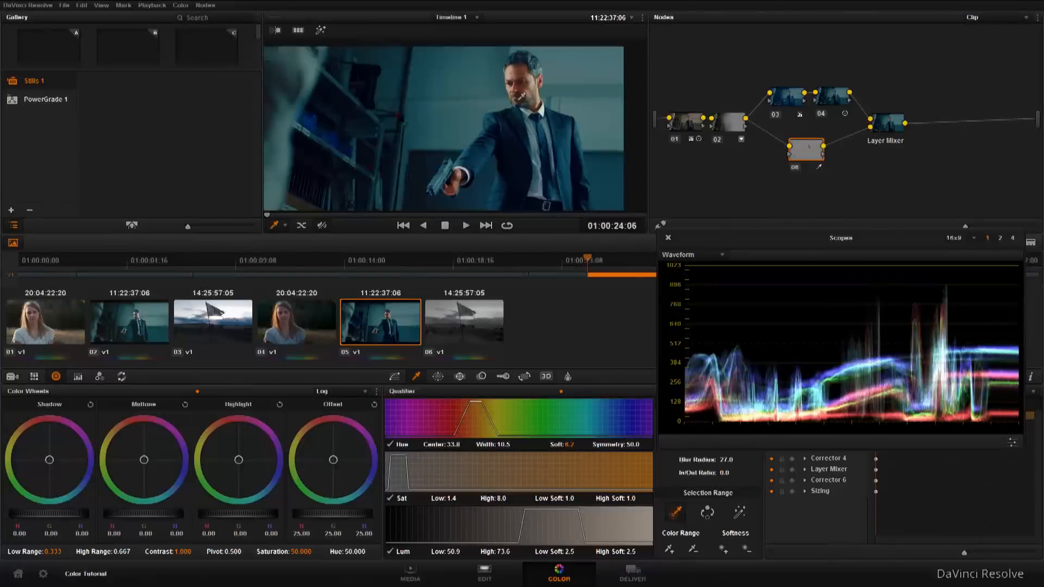
# Step: Set the key output gain of the skin layer node to 0.5
pyautogui.moveTo(739, 242); pyautogui.dragTo(739, 170)
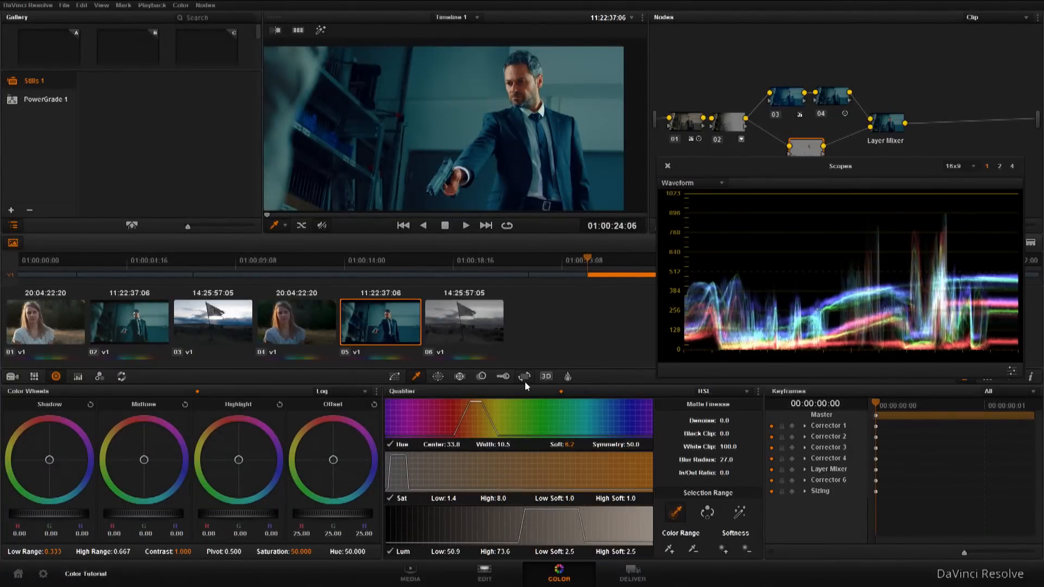
pyautogui.click(502, 377)
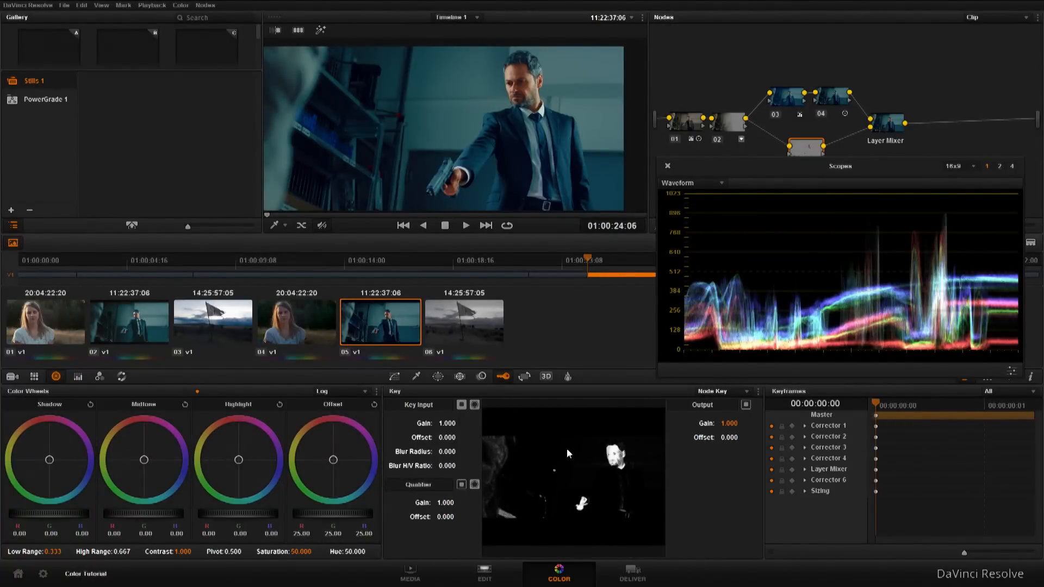
pyautogui.doubleClick(729, 424)
pyautogui.write('.5')
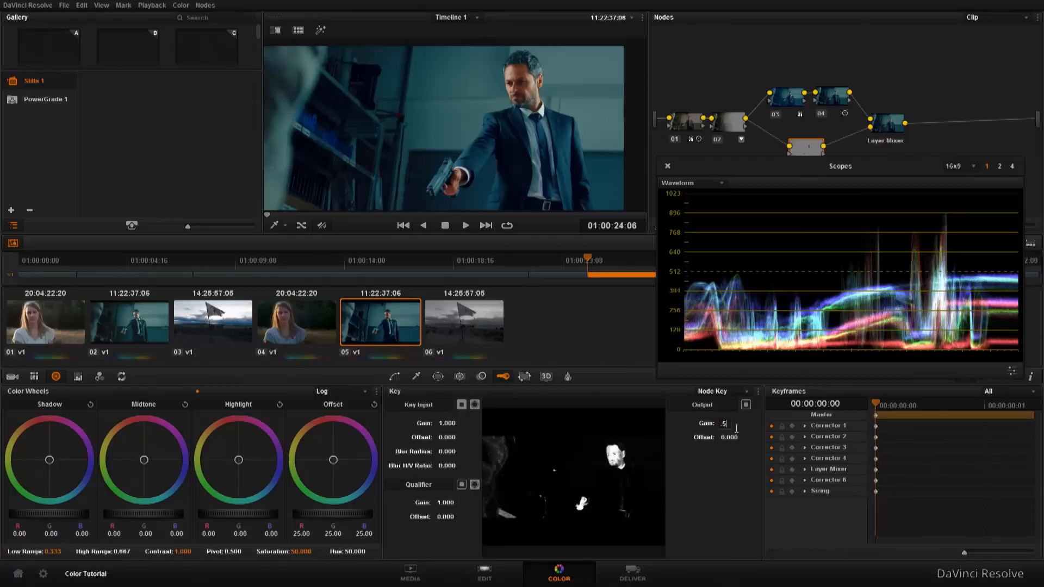
pyautogui.press('Return')
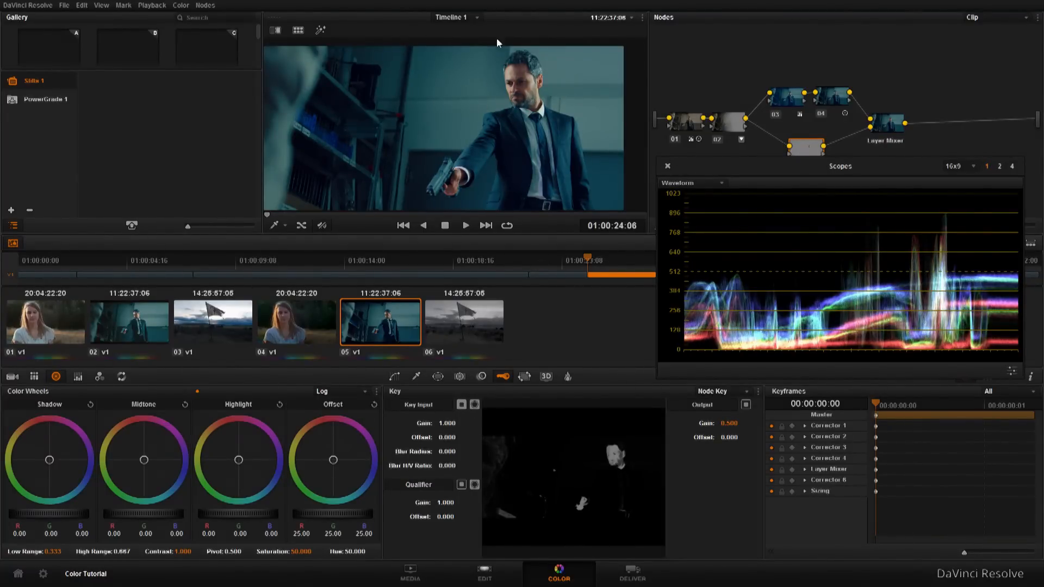
# Step: Try key output gains of 0.8 and 0.4 on the skin layer node to compare the strength of the effect
pyautogui.doubleClick(729, 421)
pyautogui.write('.8')
pyautogui.press('Return')
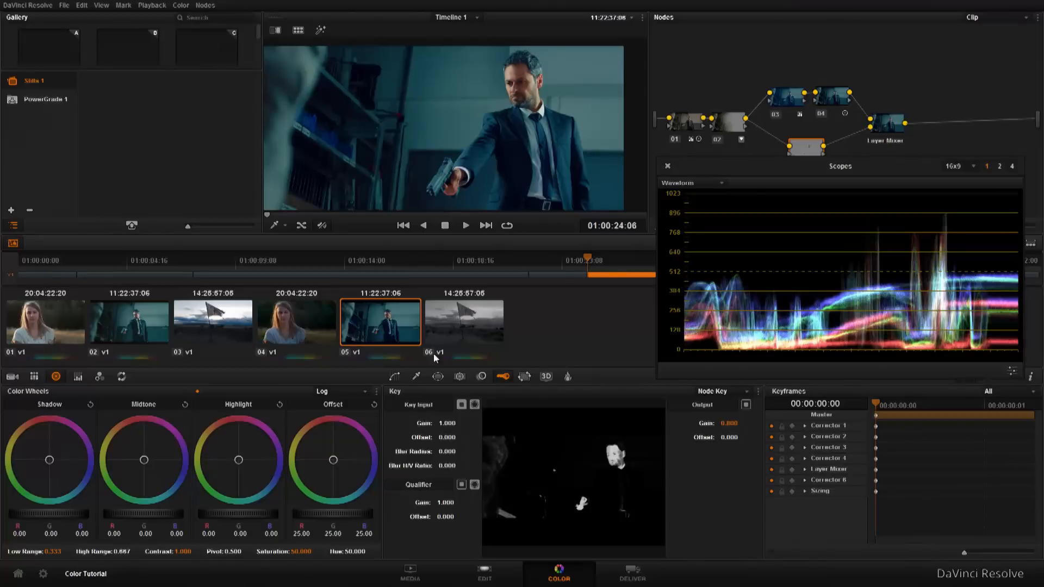
pyautogui.doubleClick(729, 423)
pyautogui.write('.4')
pyautogui.press('Return')
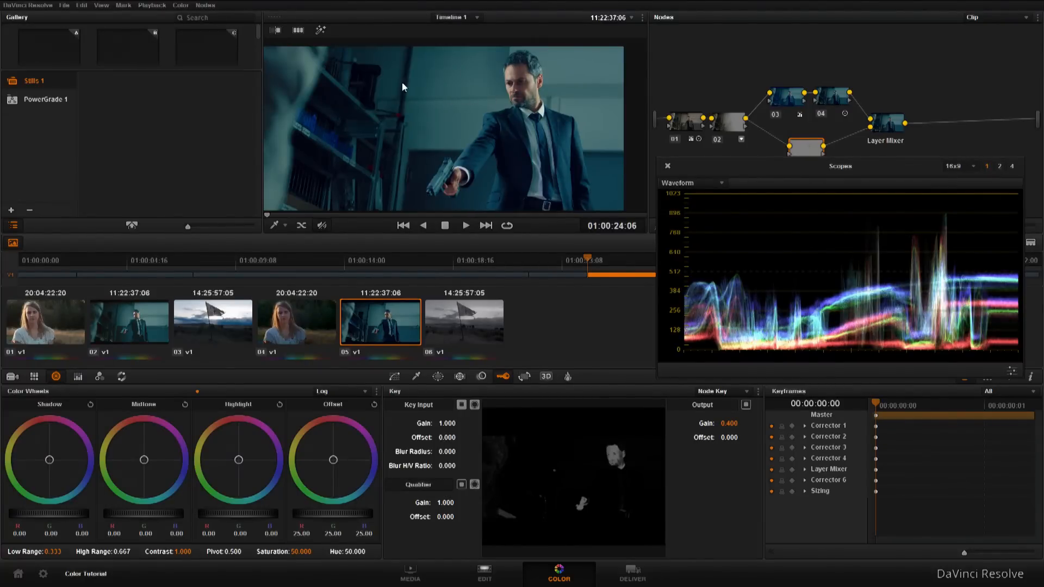
# Step: Return the skin layer's key output gain to 0.5
pyautogui.doubleClick(736, 425)
pyautogui.write('.5')
pyautogui.press('Return')
# Step: Warm the keyed skin's midtones to red 0.10, green -0.02 and blue -0.09
pyautogui.moveTo(798, 165); pyautogui.dragTo(798, 187)
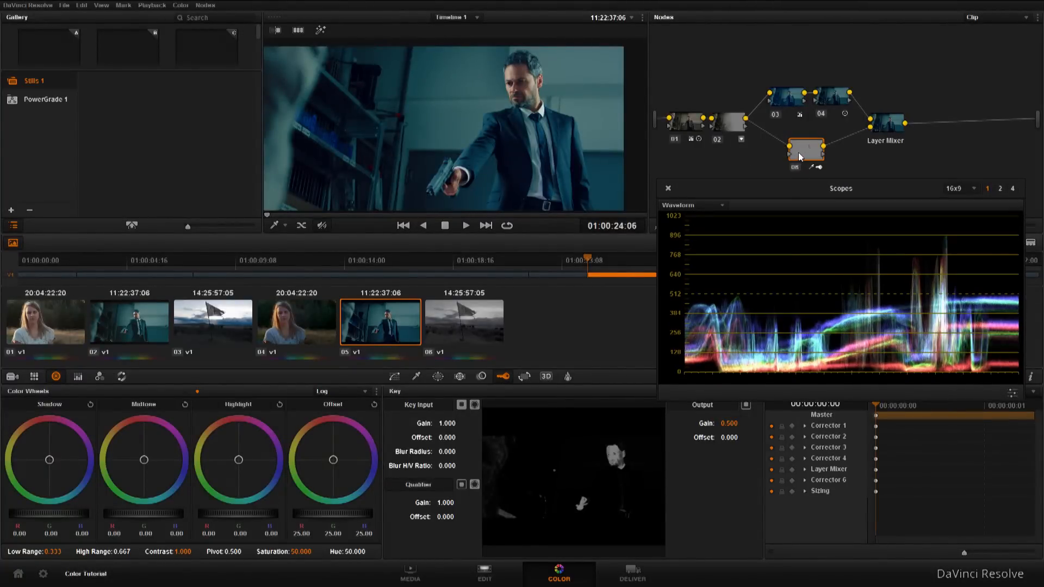
pyautogui.moveTo(145, 462); pyautogui.dragTo(132, 440)
pyautogui.moveTo(455, 93); pyautogui.dragTo(471, 90)
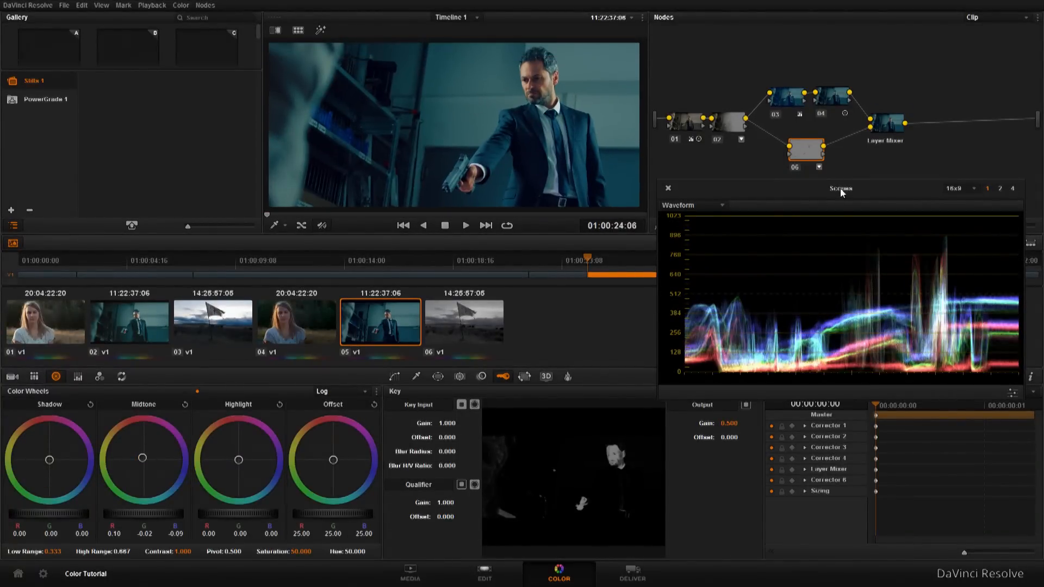
pyautogui.moveTo(845, 226); pyautogui.dragTo(848, 236)
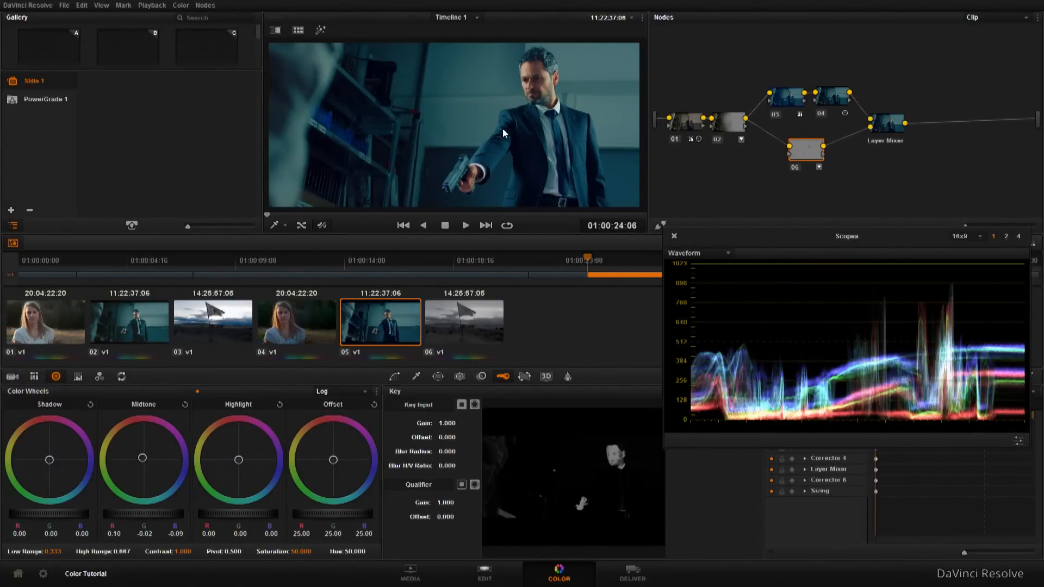
# Step: Add a serial node after the Layer Mixer and enable a circular window on it
pyautogui.click(889, 125)
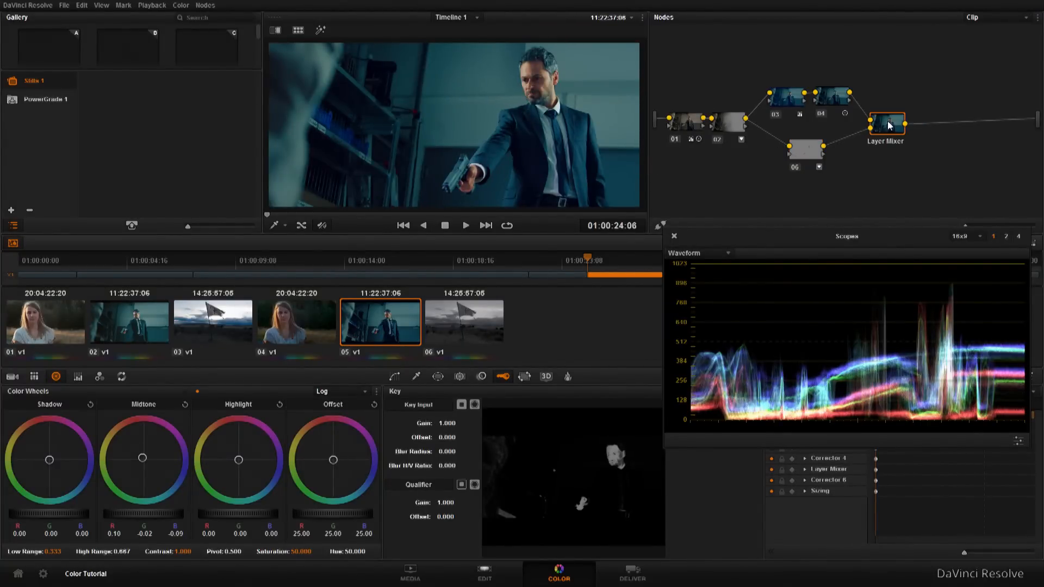
pyautogui.hotkey('alt', 's')
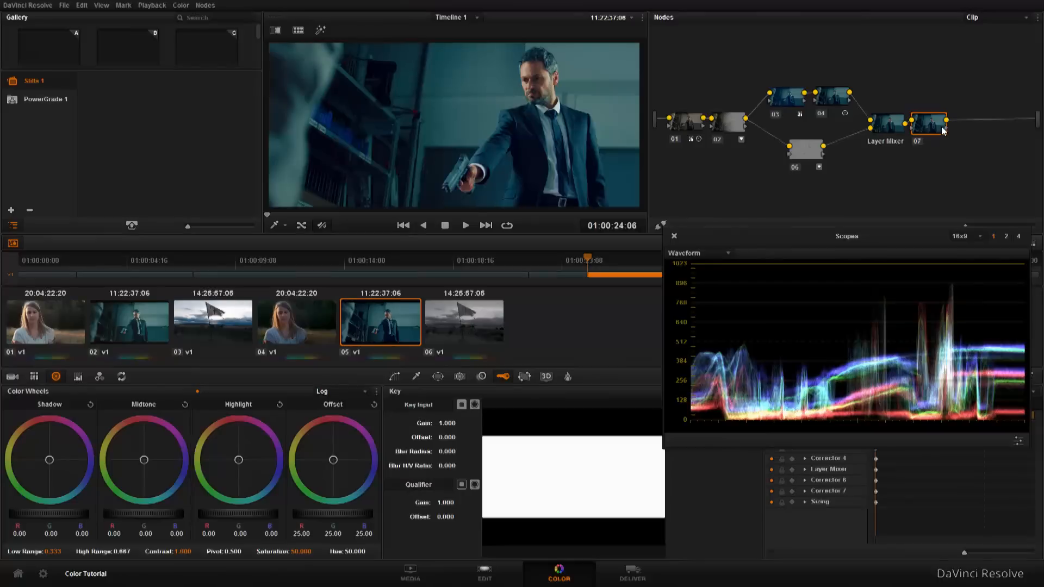
pyautogui.click(438, 376)
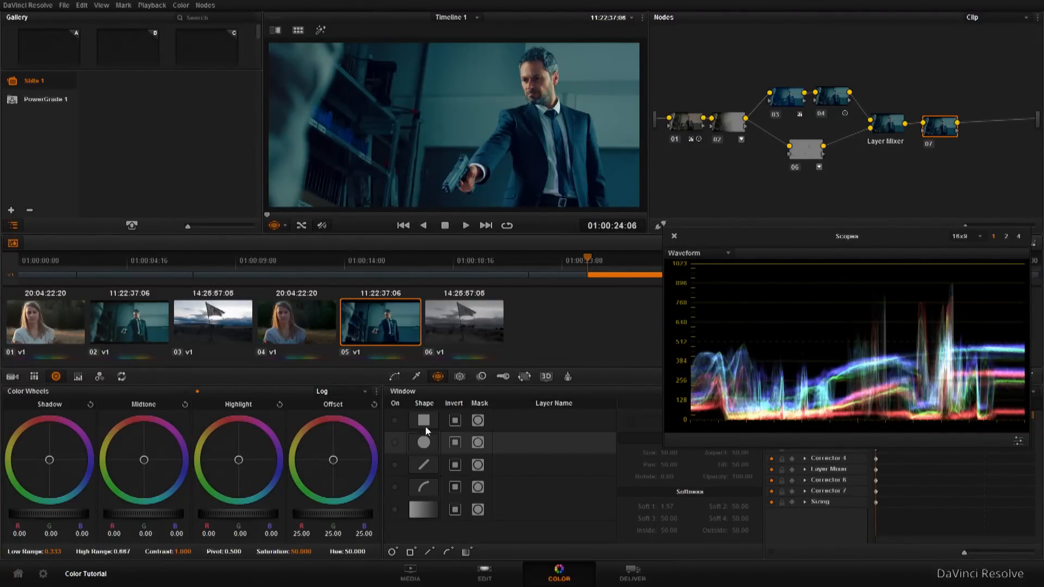
pyautogui.click(395, 443)
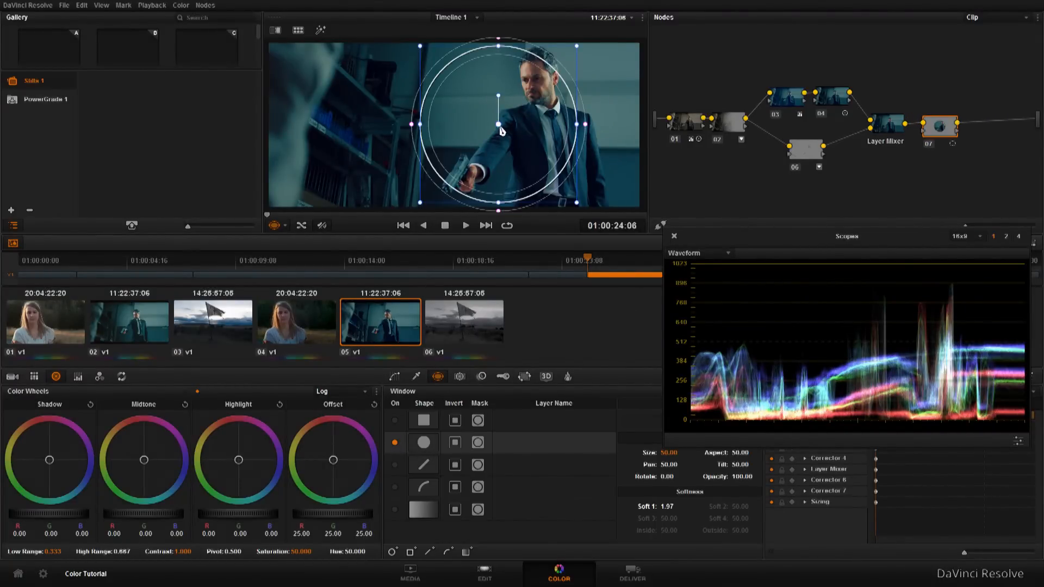
# Step: Stretch the window into a wide ellipse around the man with softness 15.11, and darken everything outside it with an offset of 20.85
pyautogui.moveTo(527, 129); pyautogui.dragTo(561, 122)
pyautogui.moveTo(446, 123); pyautogui.dragTo(390, 125)
pyautogui.moveTo(454, 119); pyautogui.dragTo(398, 146)
pyautogui.click(452, 445)
pyautogui.moveTo(343, 513); pyautogui.dragTo(259, 528)
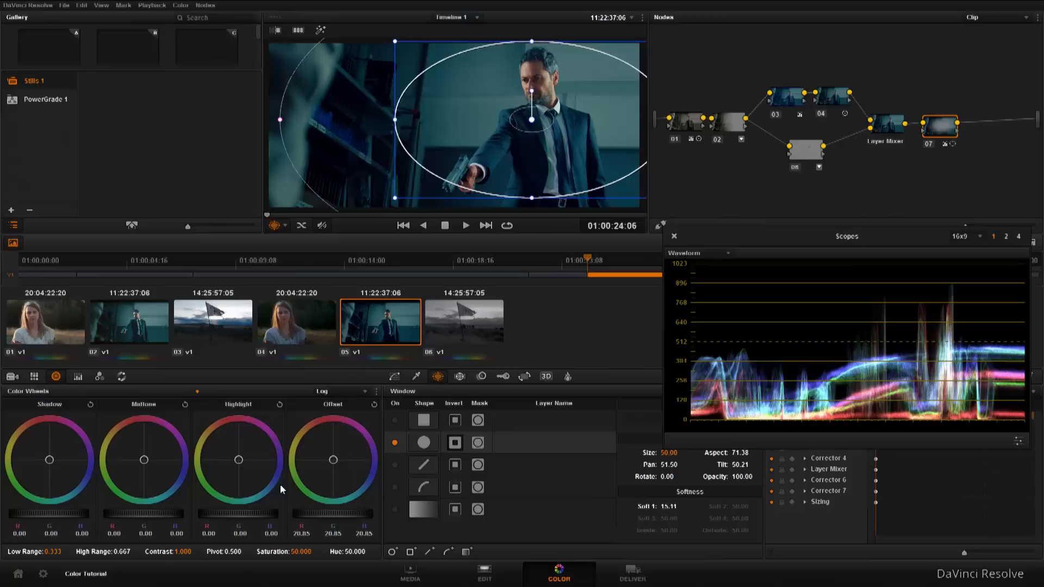
# Step: Review the graded gunman shot full screen and switch to the ungraded flag clip at the end of the timeline
pyautogui.click(679, 124)
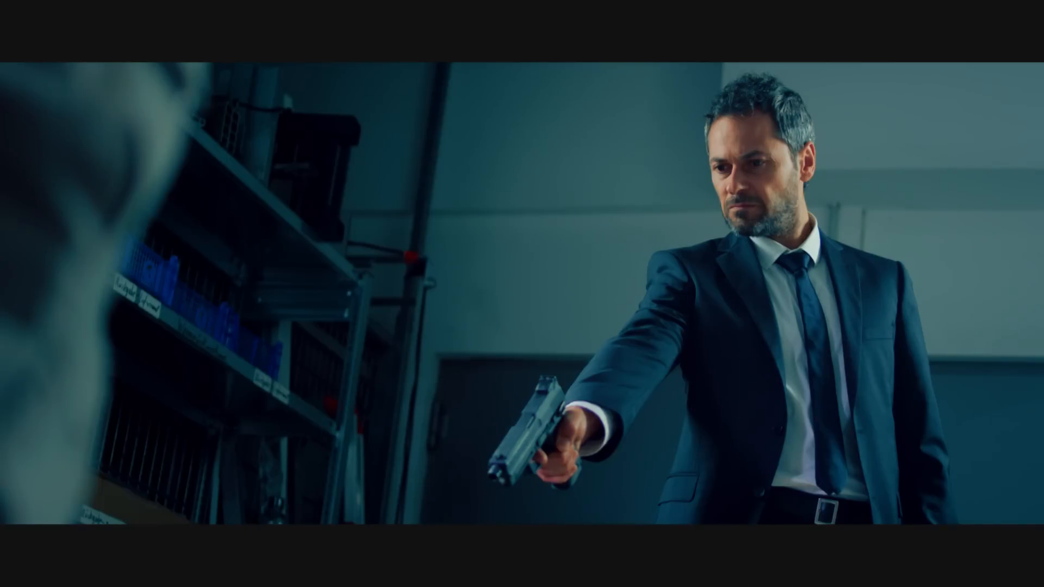
pyautogui.moveTo(762, 345)
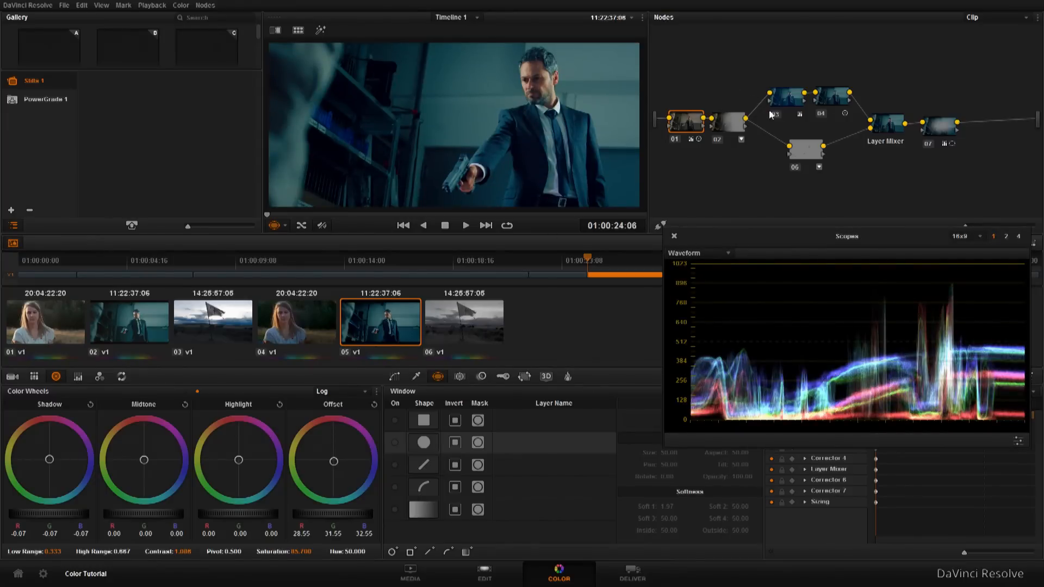
pyautogui.moveTo(773, 63)
pyautogui.mouseDown()
pyautogui.moveTo(792, 52)
pyautogui.moveTo(750, 61)
pyautogui.moveTo(767, 62)
pyautogui.mouseUp()
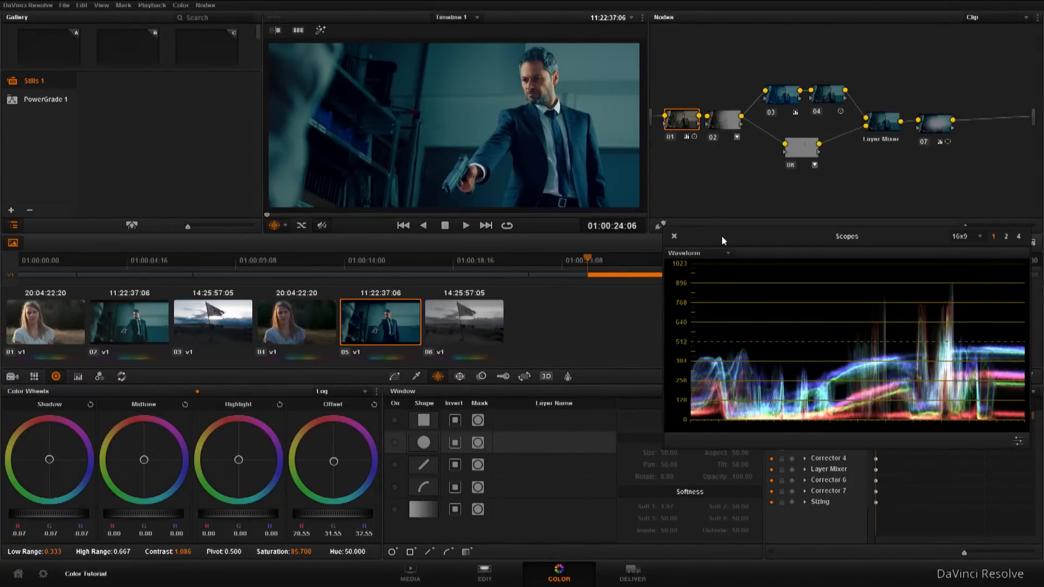
pyautogui.click(491, 315)
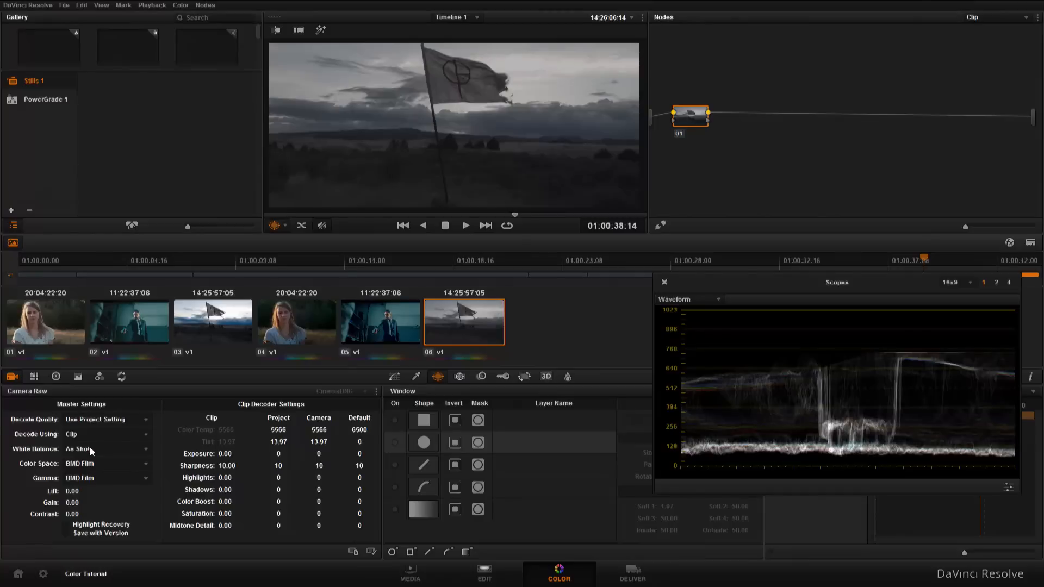
# Step: Try the Rec.709 color space in the flag clip's raw settings and switch back to BMD Film
pyautogui.click(81, 464)
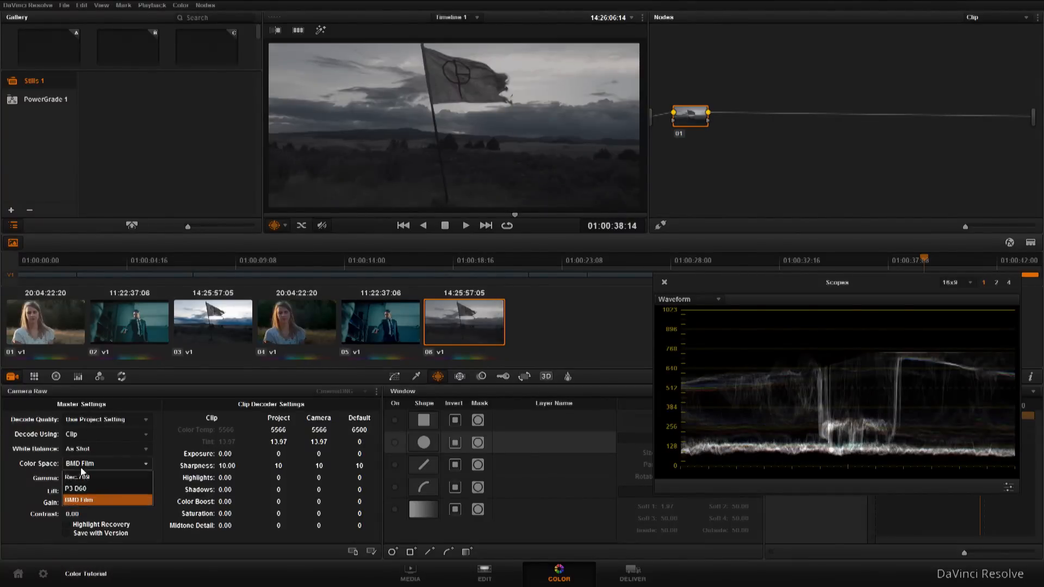
pyautogui.click(82, 476)
pyautogui.click(90, 464)
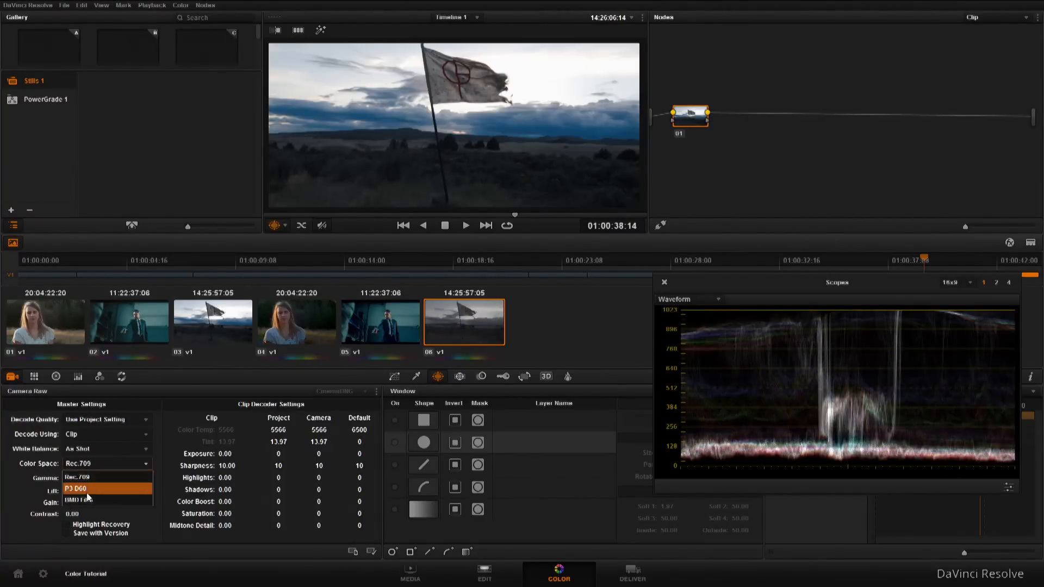
pyautogui.click(89, 501)
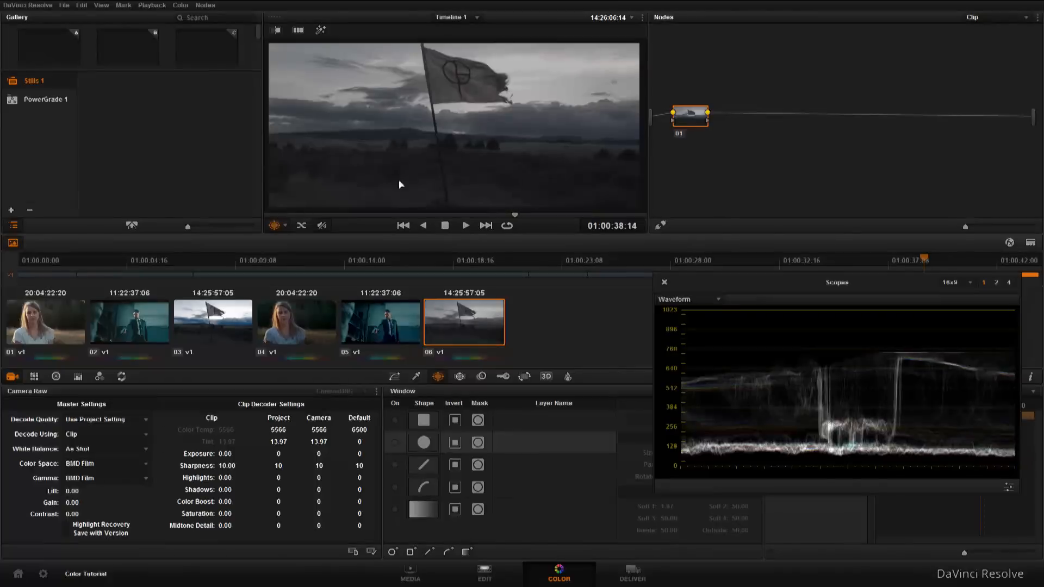
# Step: Brighten the flag shot by raising its offset to 33.80 on all channels
pyautogui.moveTo(707, 283); pyautogui.dragTo(700, 307)
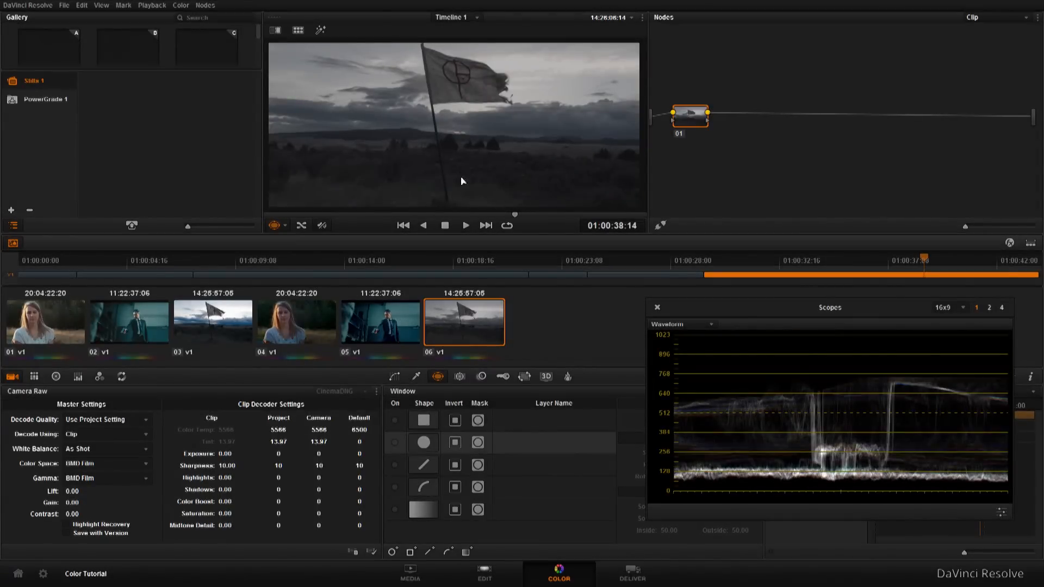
pyautogui.click(56, 377)
pyautogui.moveTo(308, 515); pyautogui.dragTo(321, 511)
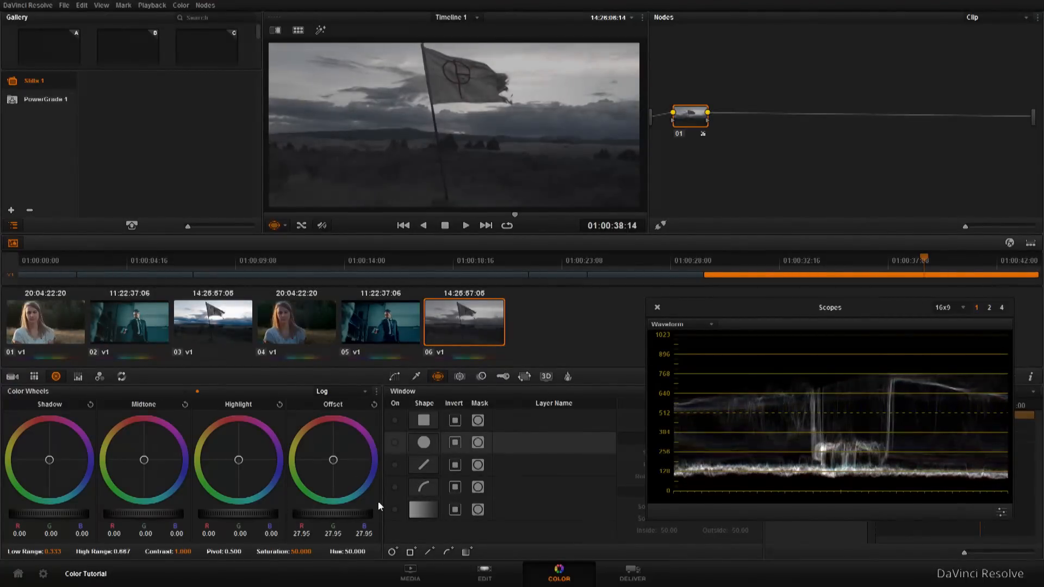
pyautogui.moveTo(467, 488); pyautogui.dragTo(488, 485)
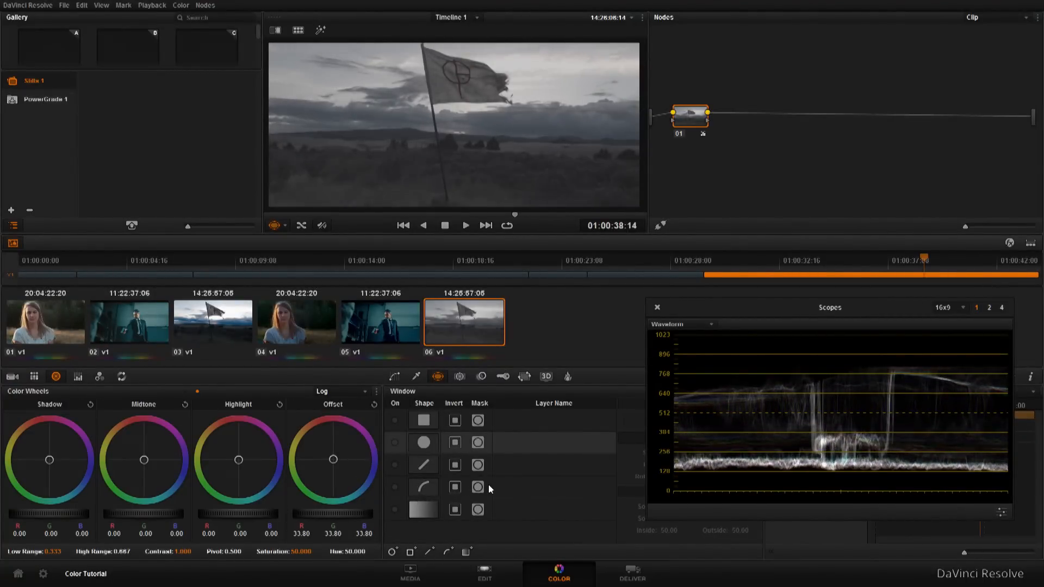
# Step: Expand the flag shot's contrast in the primary wheels with lift at -0.05 and gain at 1.10
pyautogui.click(185, 391)
pyautogui.moveTo(79, 511); pyautogui.dragTo(24, 531)
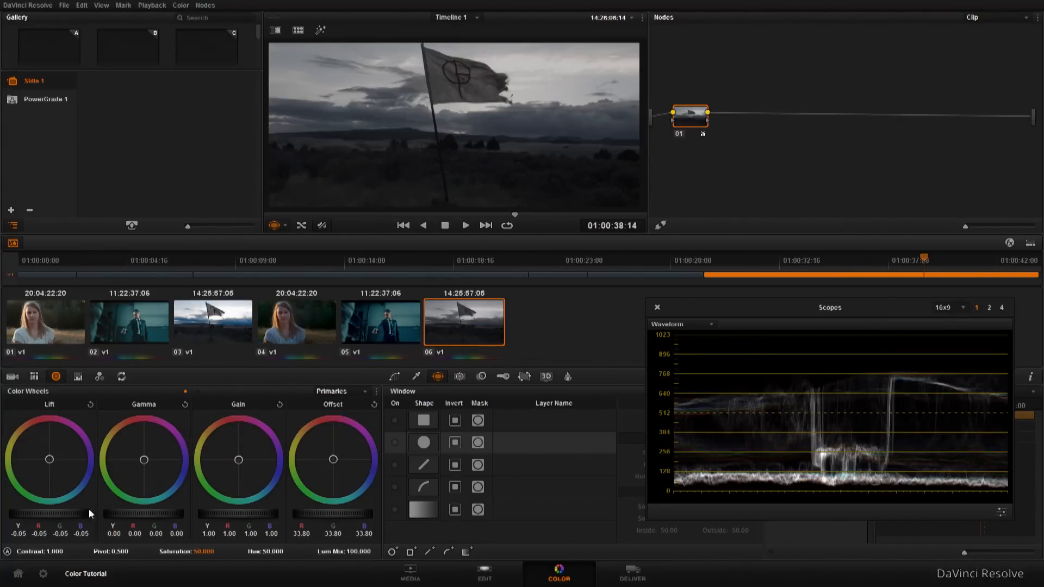
pyautogui.moveTo(253, 511); pyautogui.dragTo(289, 504)
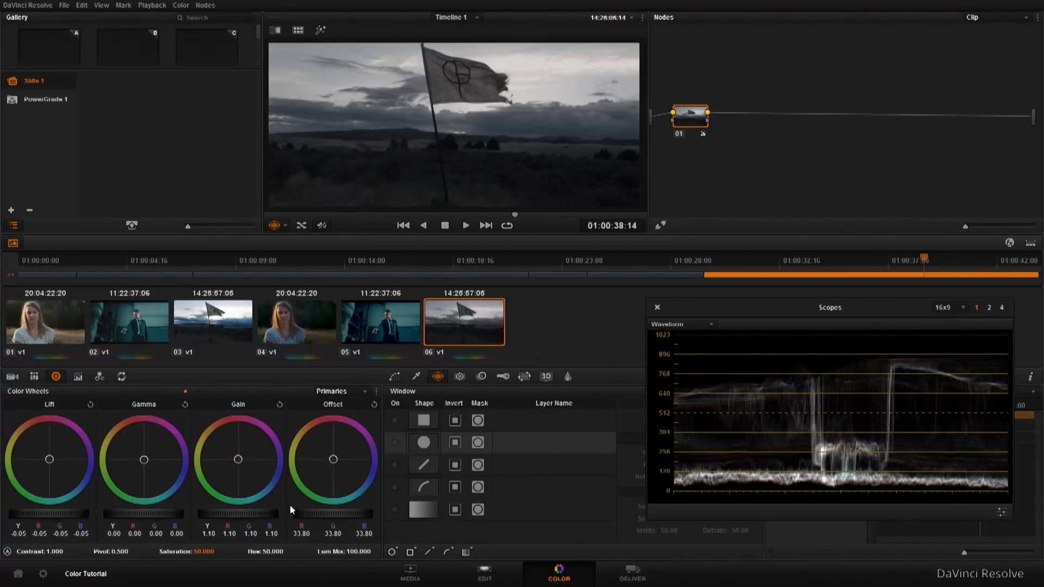
# Step: Try a saturation of 100 on the flag shot and start resetting it
pyautogui.moveTo(204, 551); pyautogui.dragTo(234, 552)
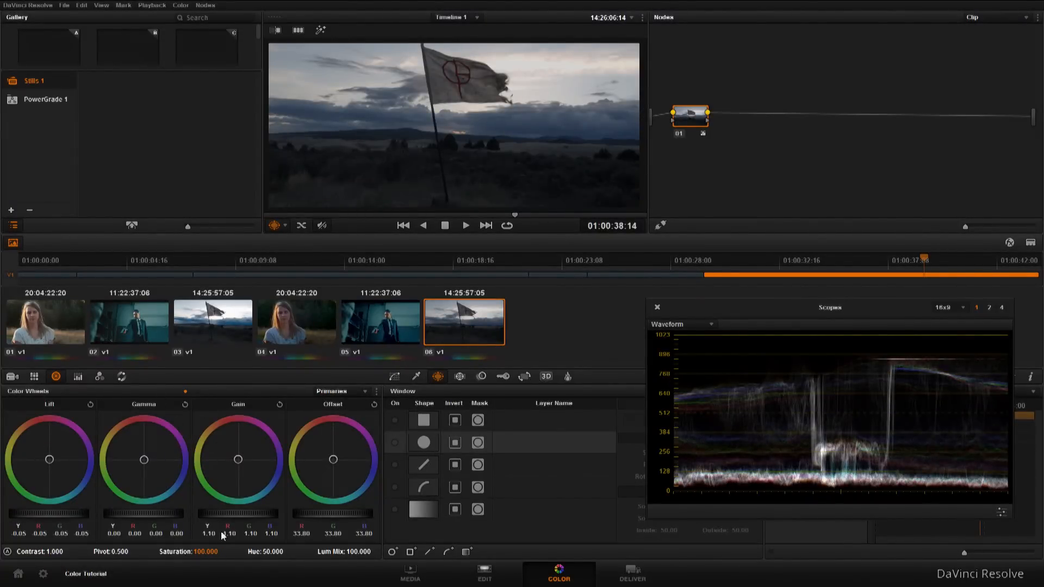
pyautogui.doubleClick(203, 552)
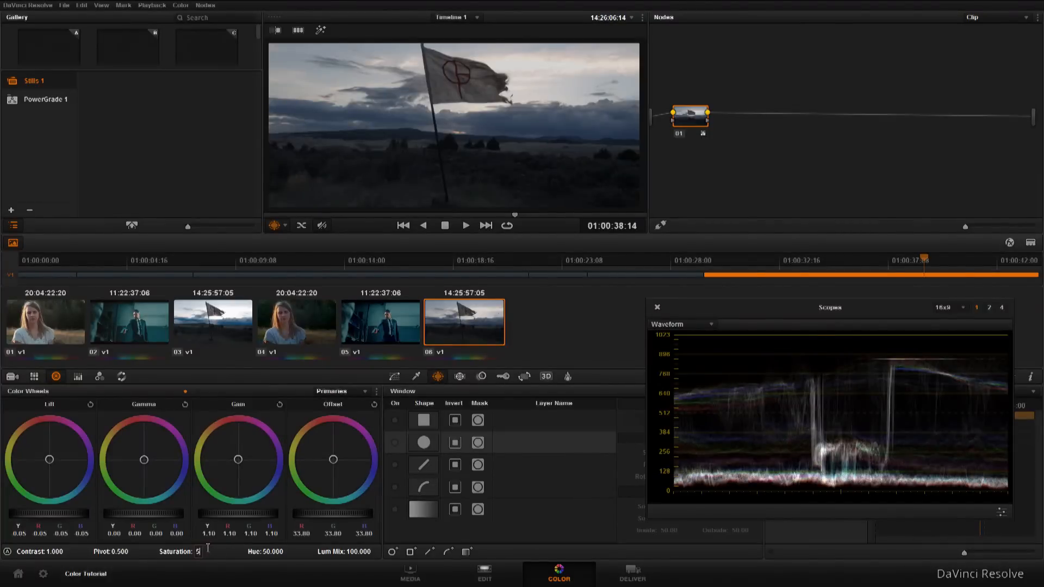
# Step: Boost the flag shot's color by setting the RGB Mixer's red, green and blue main outputs to 2.00 and saturation to 83.8
pyautogui.click(99, 375)
pyautogui.moveTo(31, 439); pyautogui.dragTo(40, 400)
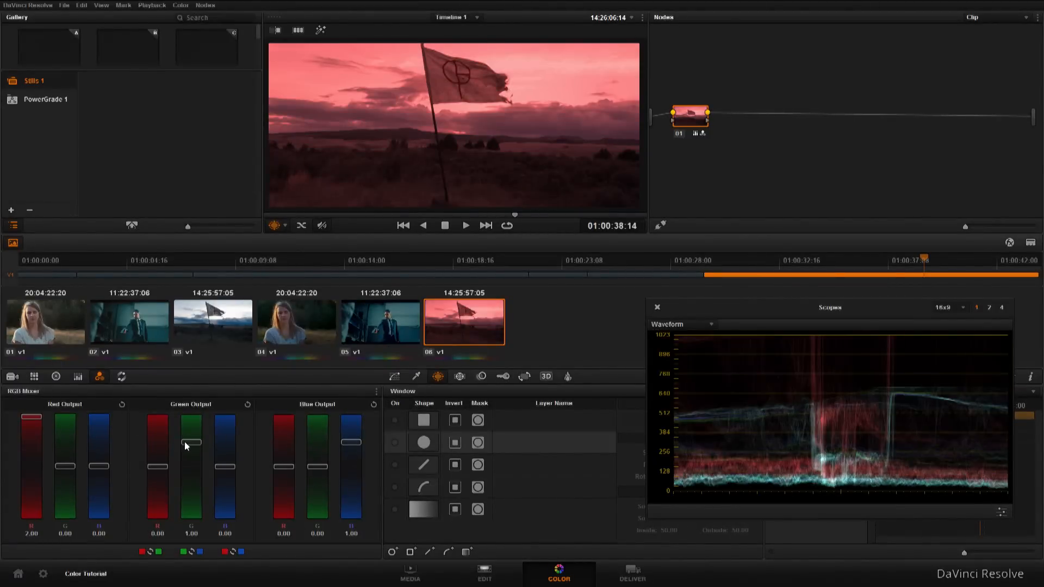
pyautogui.moveTo(187, 442); pyautogui.dragTo(221, 403)
pyautogui.moveTo(341, 443); pyautogui.dragTo(346, 418)
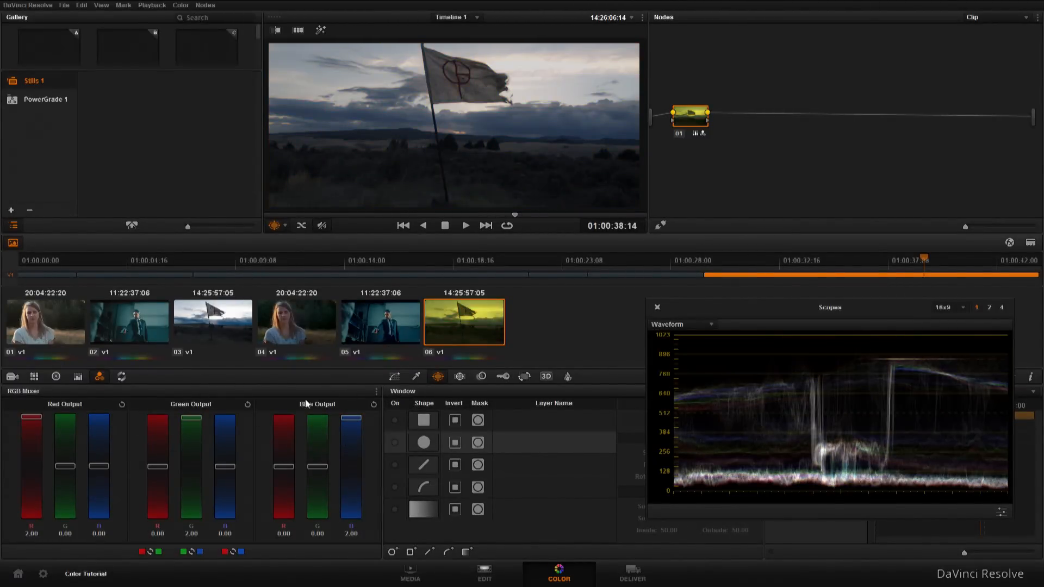
pyautogui.click(56, 376)
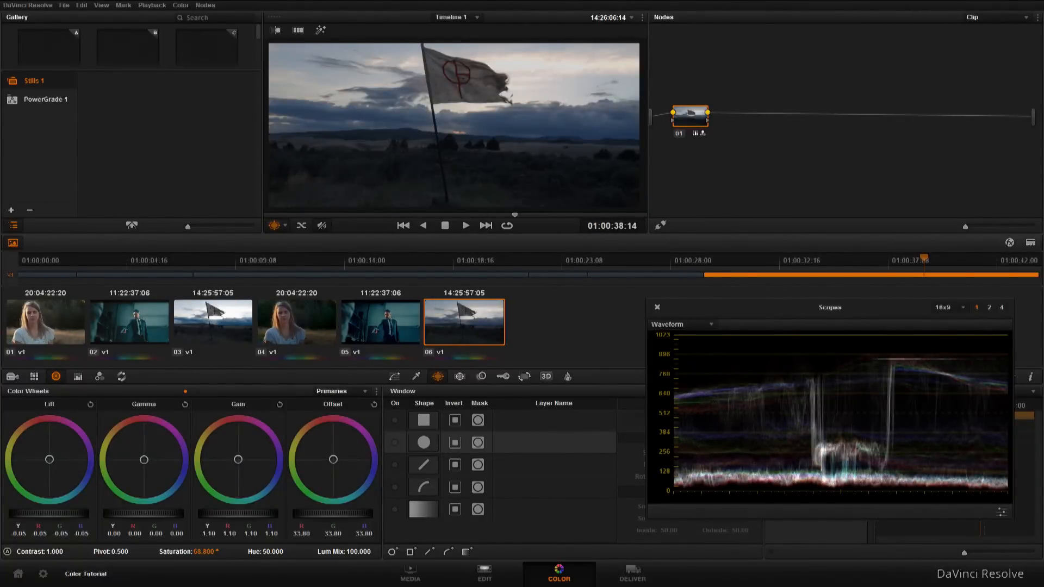
pyautogui.moveTo(205, 551); pyautogui.dragTo(212, 552)
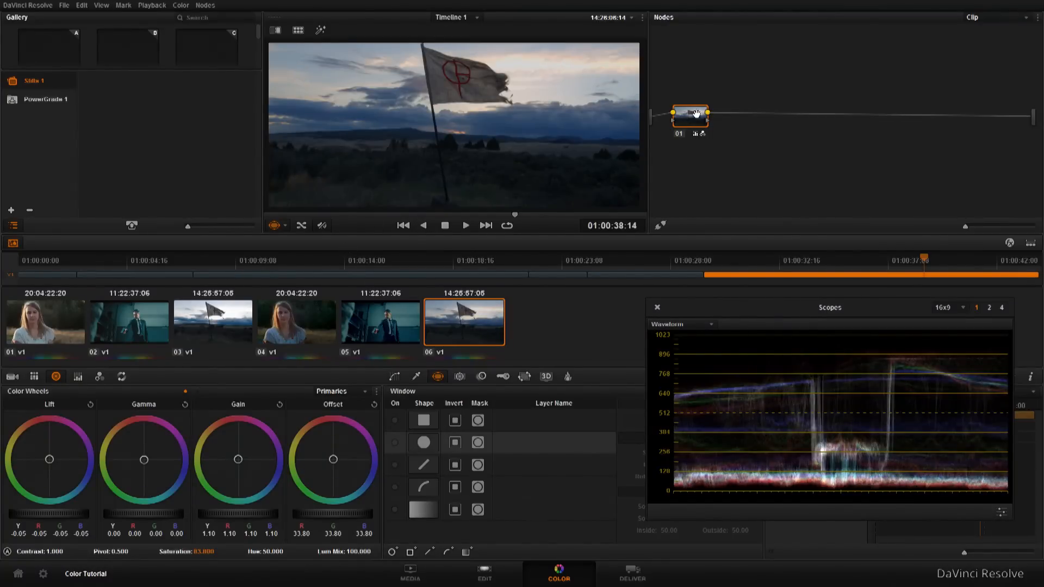
# Step: Add a serial node after the flag clip's first node and enable a circular window on it
pyautogui.moveTo(698, 118)
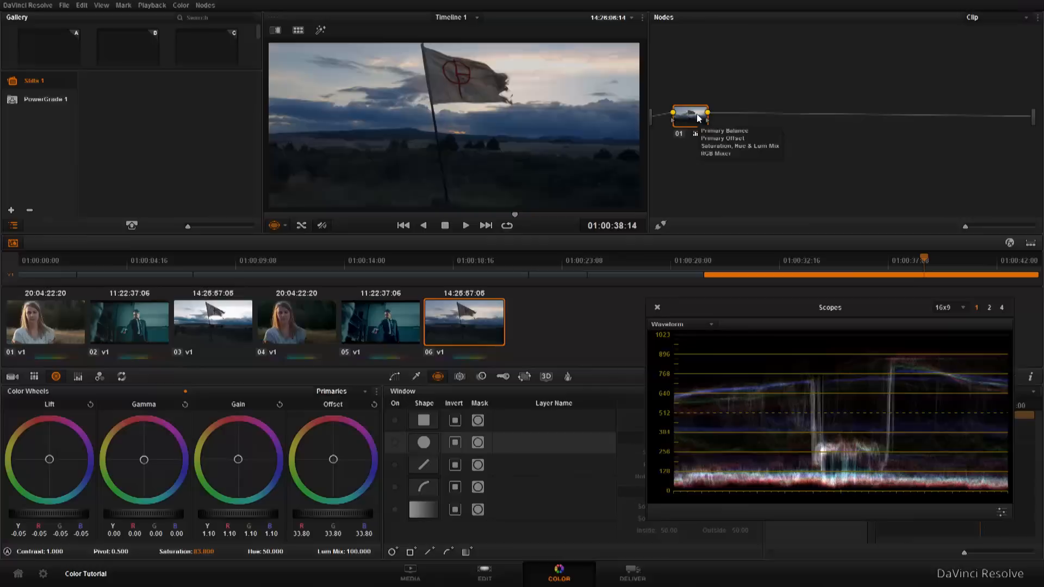
pyautogui.hotkey('alt', 's')
pyautogui.moveTo(727, 123); pyautogui.dragTo(734, 124)
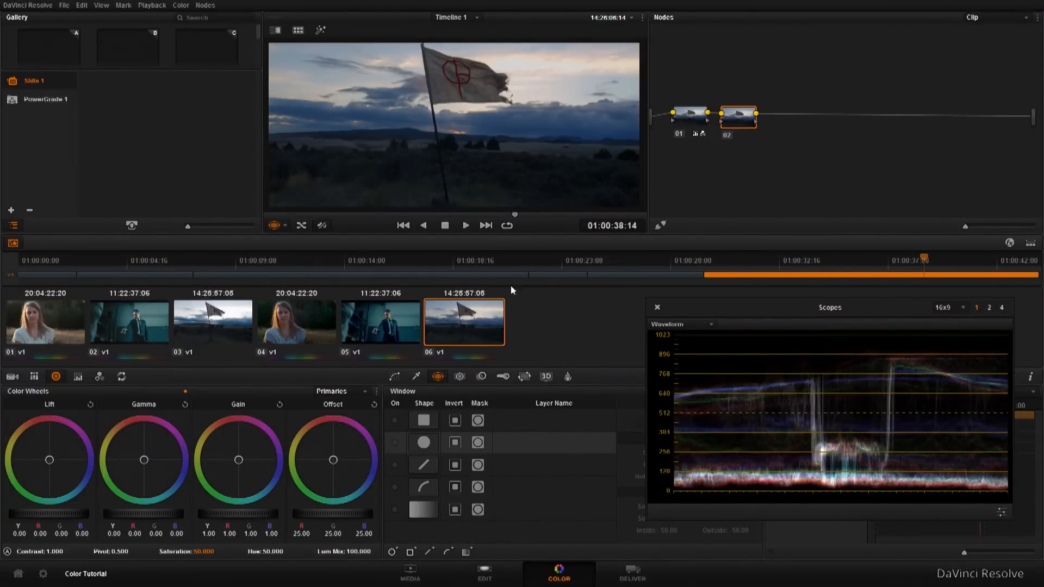
pyautogui.click(395, 442)
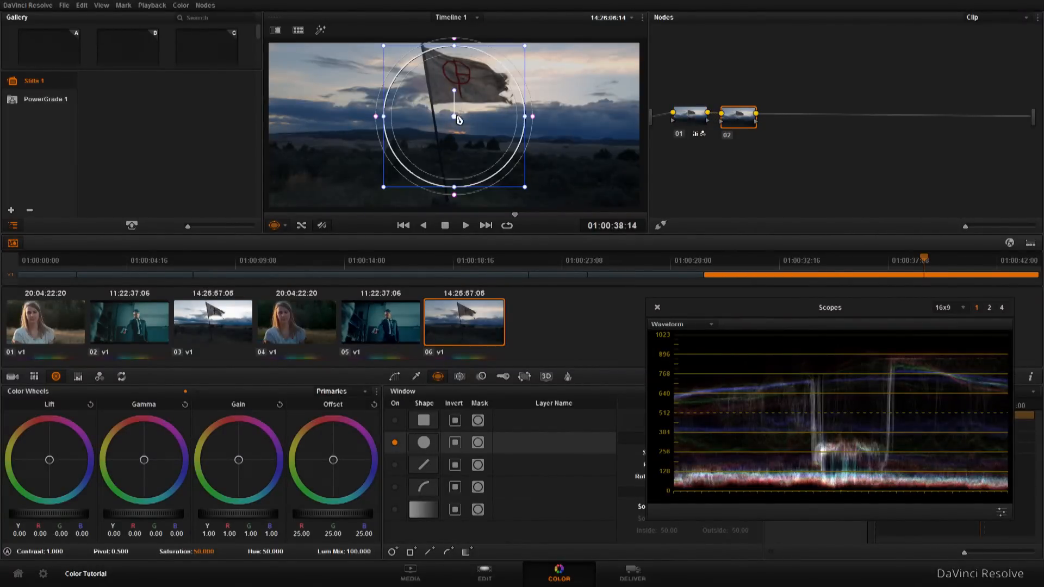
# Step: Reshape the circular window into a wide ellipse centered on the flag shot, with the node's offset at 31.90 and lift at -0.01
pyautogui.moveTo(521, 124); pyautogui.dragTo(617, 128)
pyautogui.moveTo(442, 125); pyautogui.dragTo(445, 116)
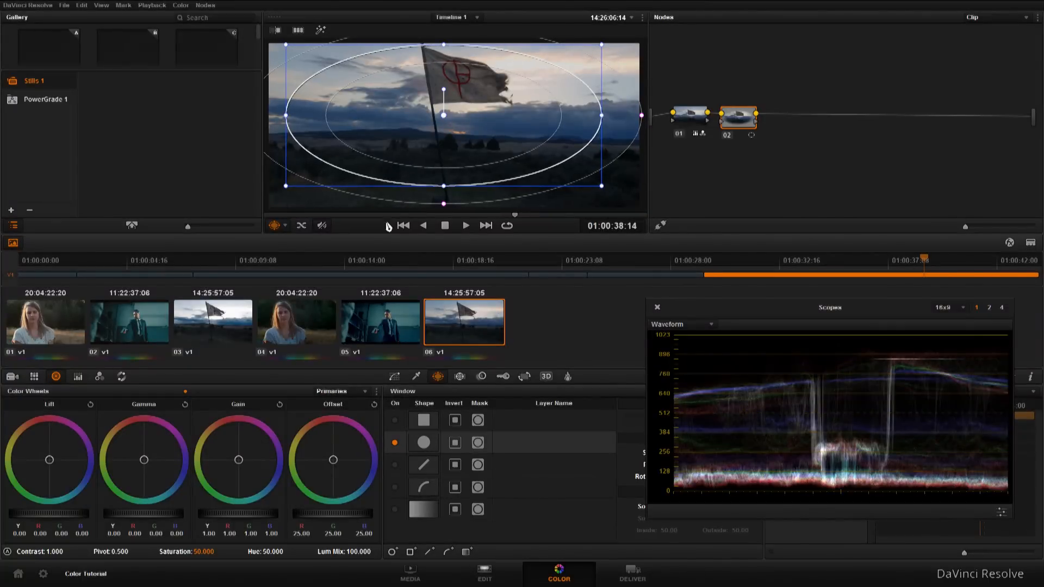
pyautogui.moveTo(325, 510); pyautogui.dragTo(370, 503)
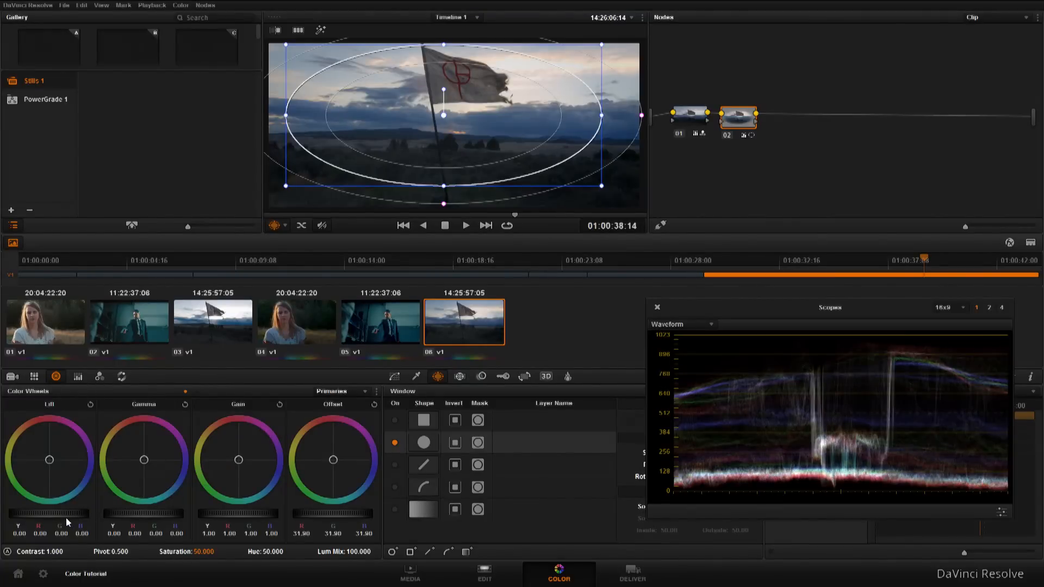
pyautogui.moveTo(80, 516); pyautogui.dragTo(62, 525)
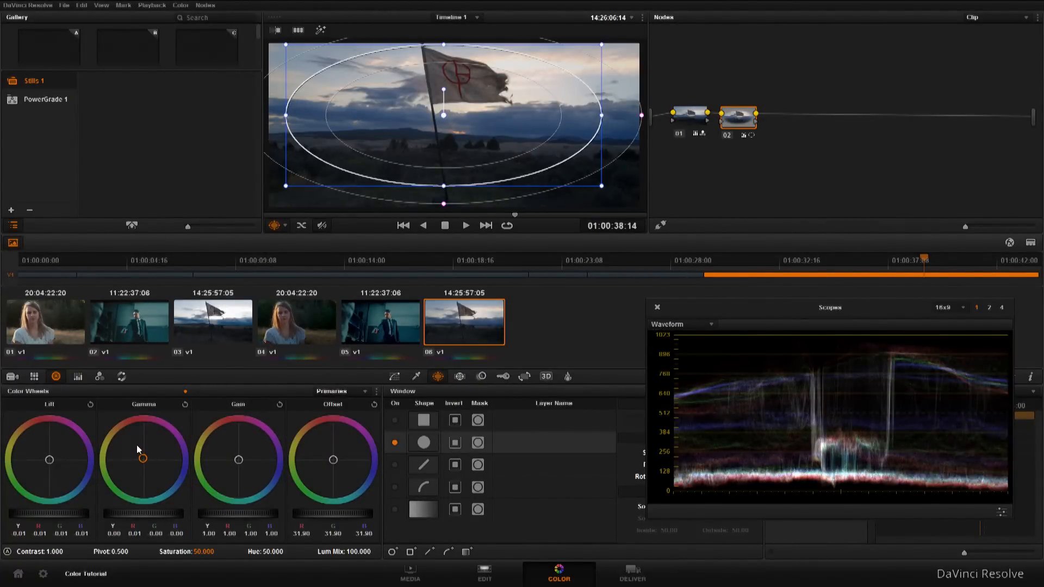
# Step: Soften the edge of the elliptical window by setting Soft 1 to 7.45
pyautogui.rightClick(729, 119)
pyautogui.click(713, 167)
pyautogui.moveTo(739, 124); pyautogui.dragTo(739, 125)
pyautogui.moveTo(682, 311); pyautogui.dragTo(668, 224)
pyautogui.moveTo(667, 506); pyautogui.dragTo(707, 338)
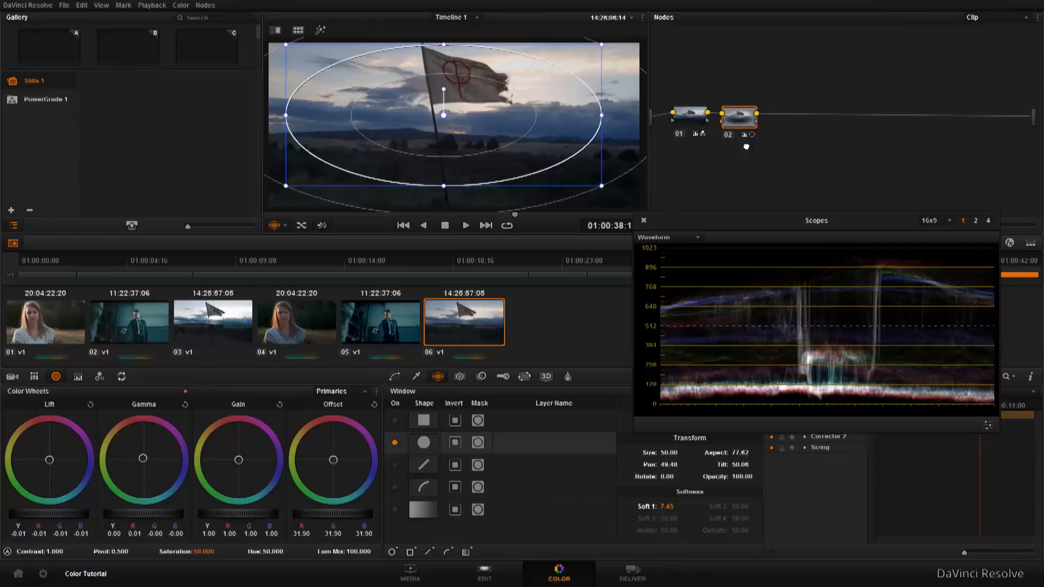
# Step: Add an outside node to node 02 and darken the area outside the ellipse with an offset of 19.90
pyautogui.click(692, 114)
pyautogui.click(745, 120)
pyautogui.rightClick(744, 121)
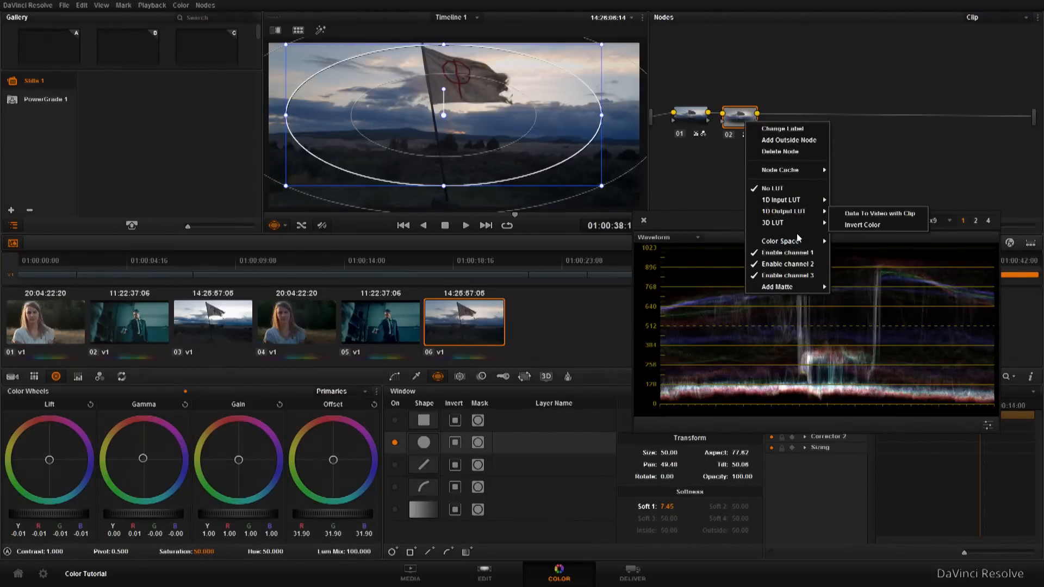
pyautogui.click(774, 138)
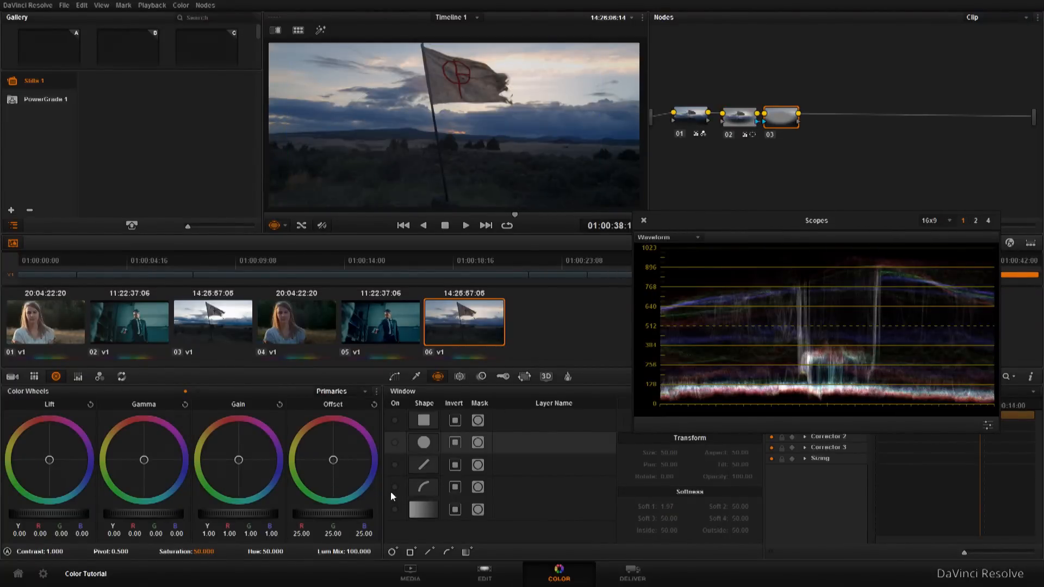
pyautogui.moveTo(365, 513); pyautogui.dragTo(265, 546)
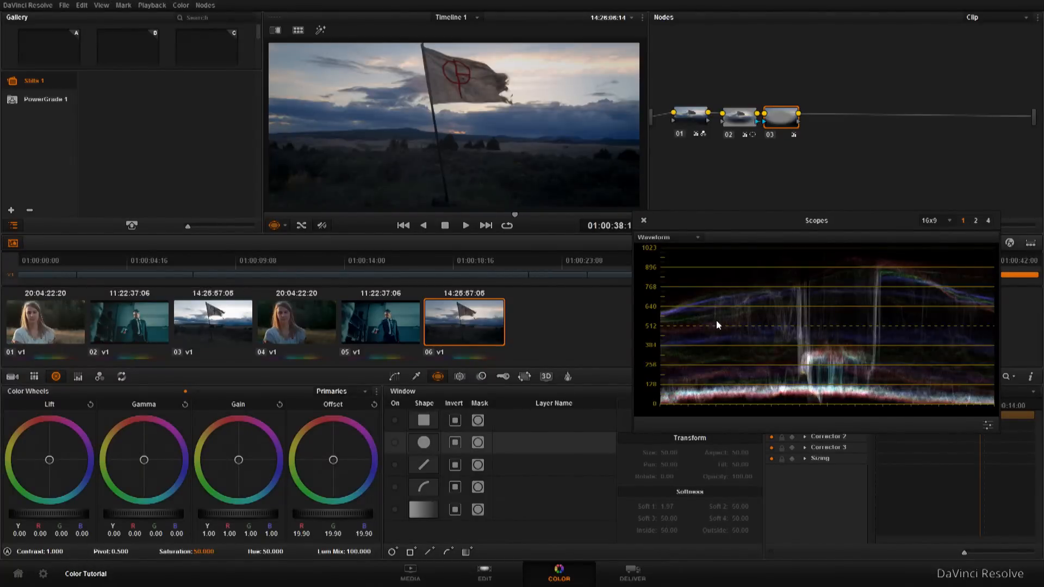
# Step: Add a serial node after the outside node and enable a gradient window on it
pyautogui.moveTo(736, 225); pyautogui.dragTo(612, 253)
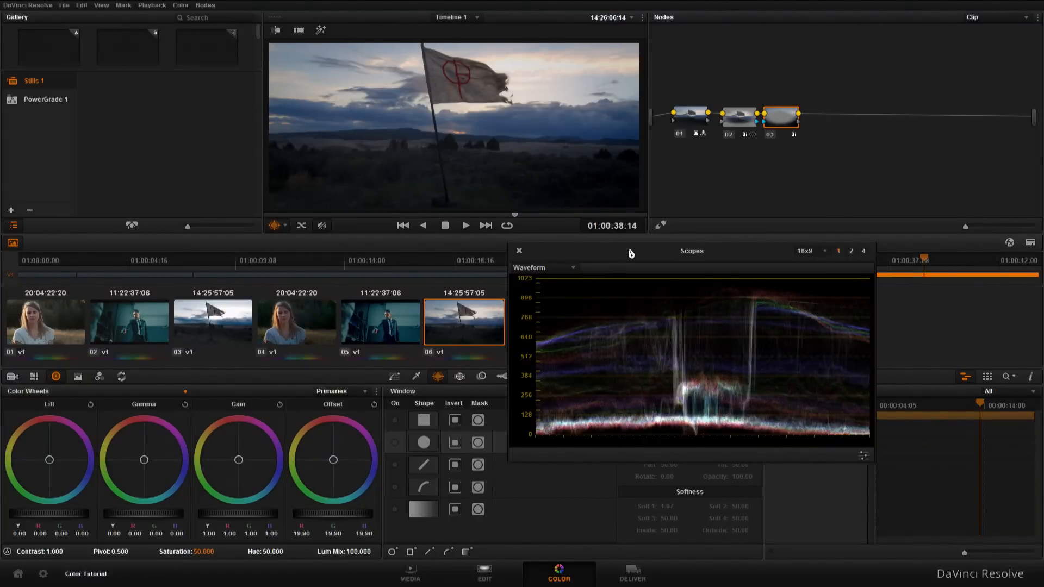
pyautogui.moveTo(630, 253); pyautogui.dragTo(646, 250)
pyautogui.moveTo(779, 120); pyautogui.dragTo(790, 118)
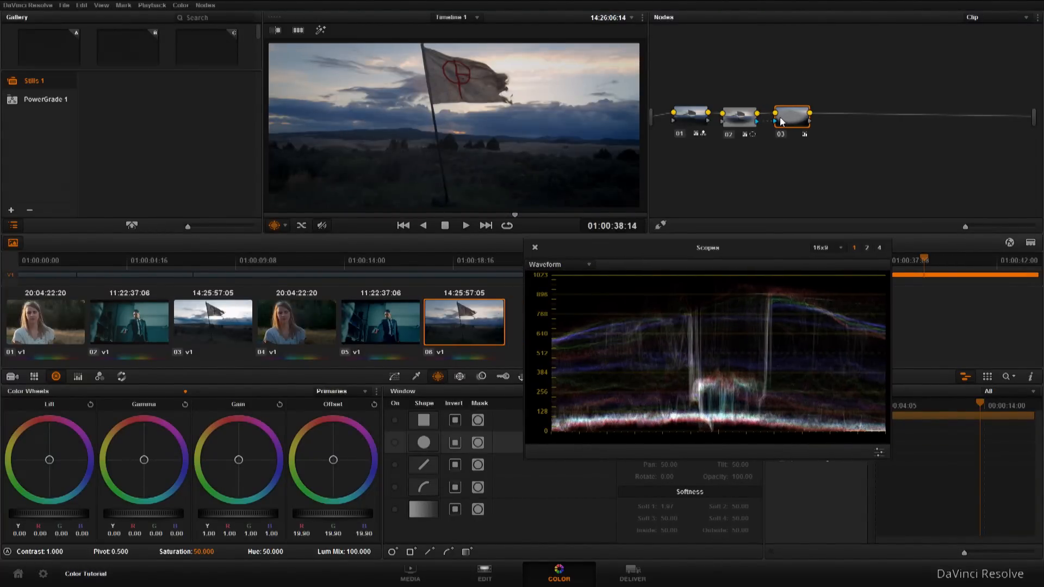
pyautogui.hotkey('alt', 's')
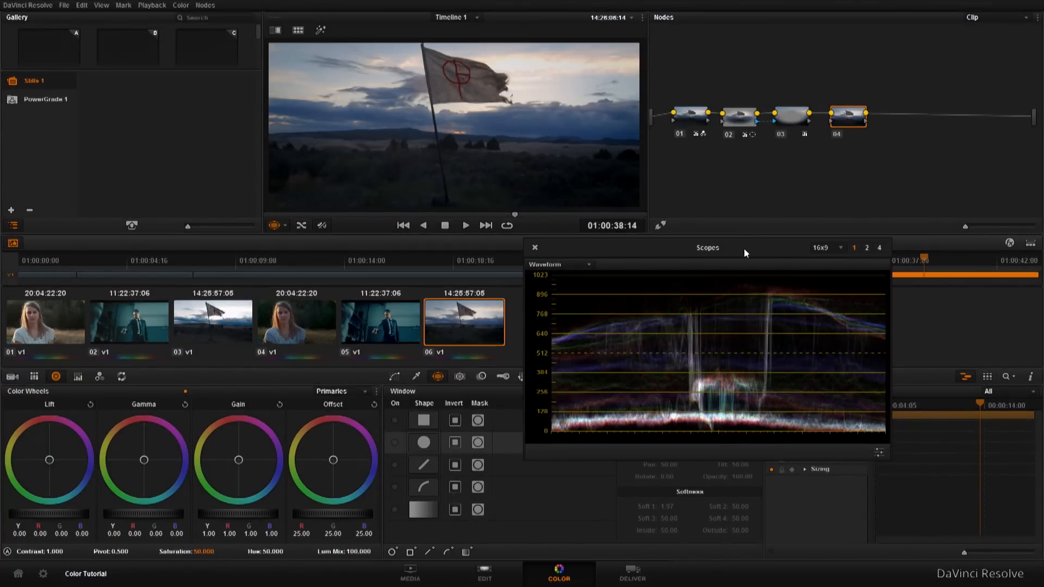
pyautogui.moveTo(745, 251); pyautogui.dragTo(773, 258)
pyautogui.moveTo(632, 258); pyautogui.dragTo(781, 290)
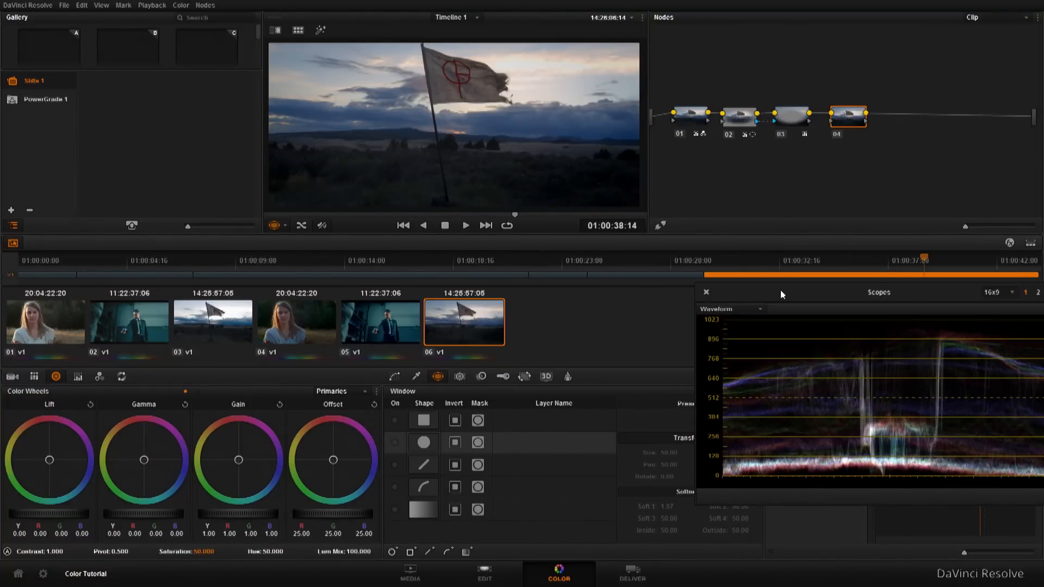
pyautogui.click(394, 510)
# Step: Place the gradient window low over the foreground, rotated to about 178 degrees, and lower the node's offset to 22.80
pyautogui.moveTo(454, 116); pyautogui.dragTo(446, 170)
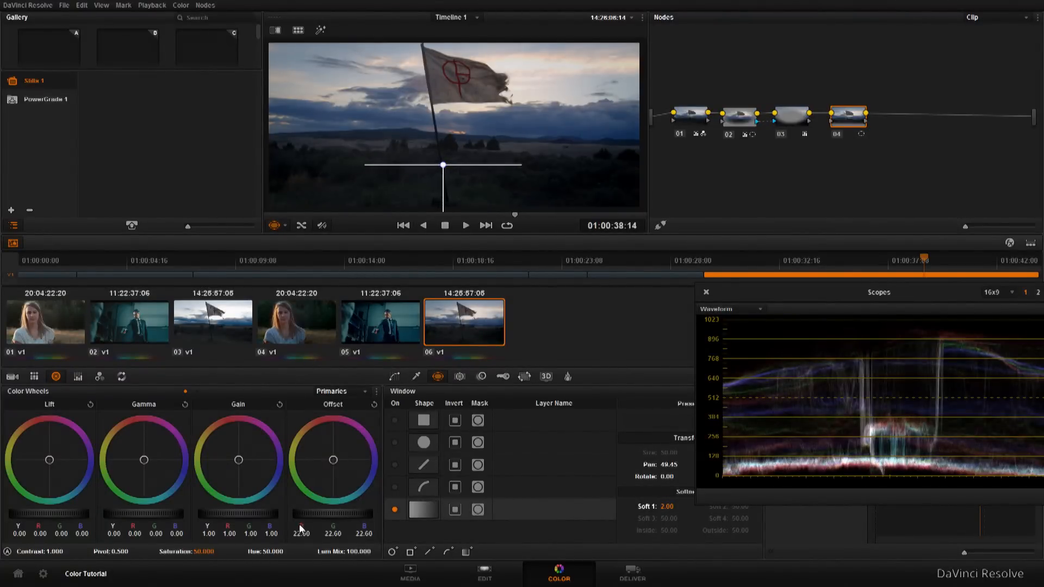
pyautogui.moveTo(443, 165); pyautogui.dragTo(437, 75)
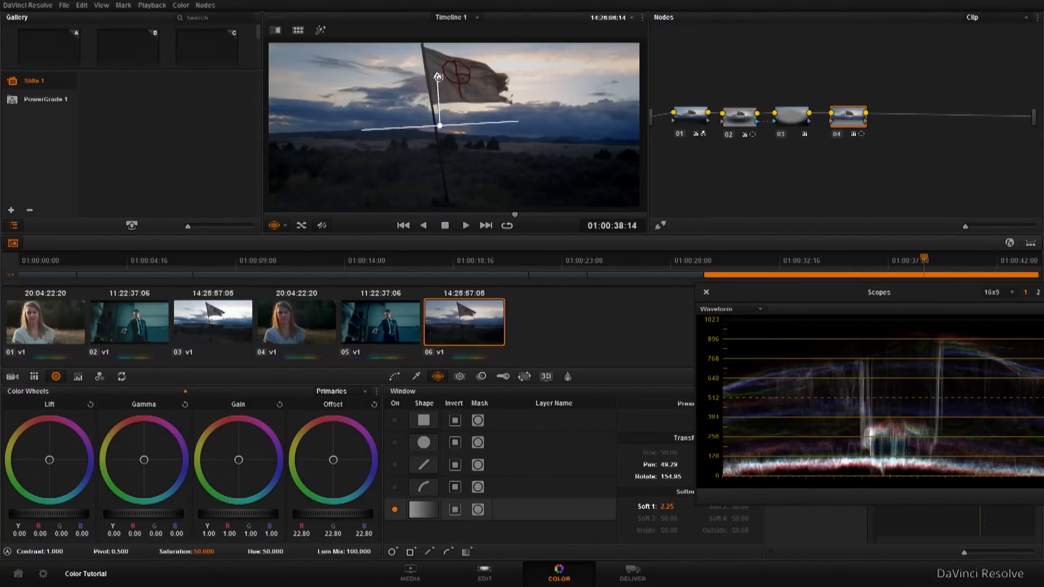
pyautogui.moveTo(440, 126); pyautogui.dragTo(439, 192)
pyautogui.moveTo(437, 140); pyautogui.dragTo(438, 155)
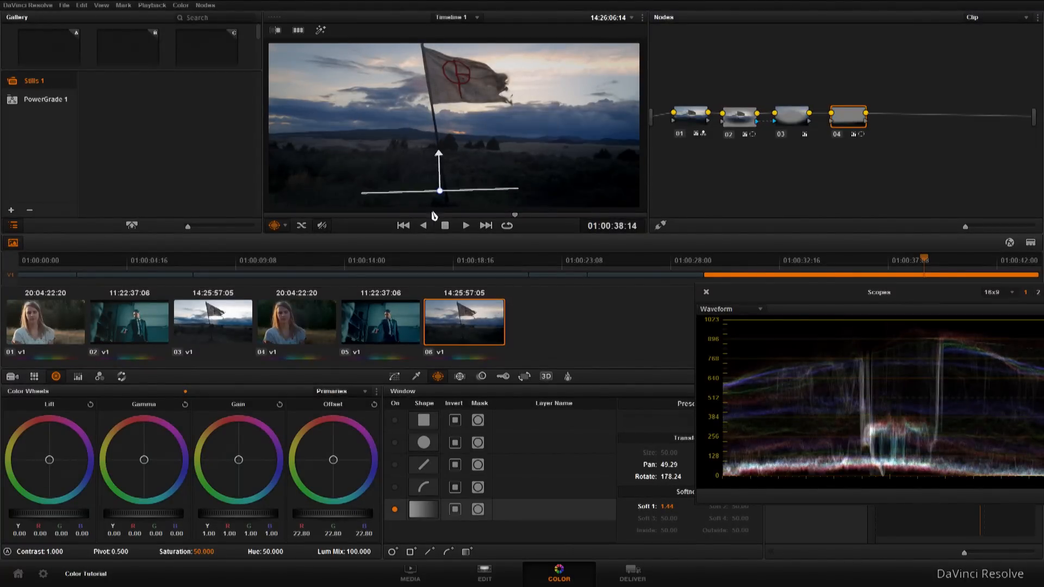
pyautogui.moveTo(440, 192); pyautogui.dragTo(440, 194)
# Step: Tint the foreground green with gamma red -0.02, green 0.01 and blue -0.02, and refine the gradient's softness to 1.68
pyautogui.moveTo(763, 303); pyautogui.dragTo(626, 273)
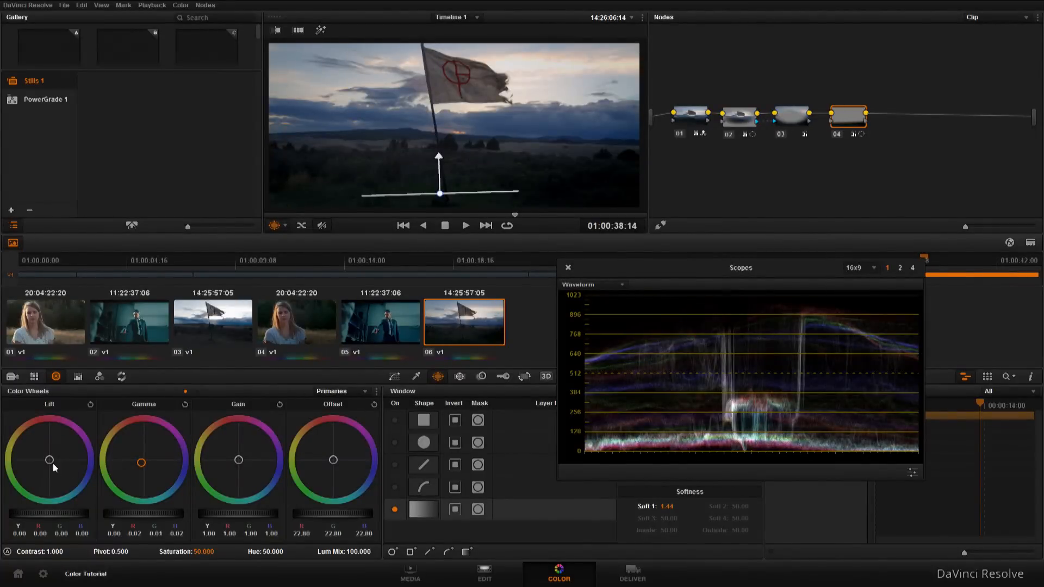
pyautogui.moveTo(49, 466); pyautogui.dragTo(51, 469)
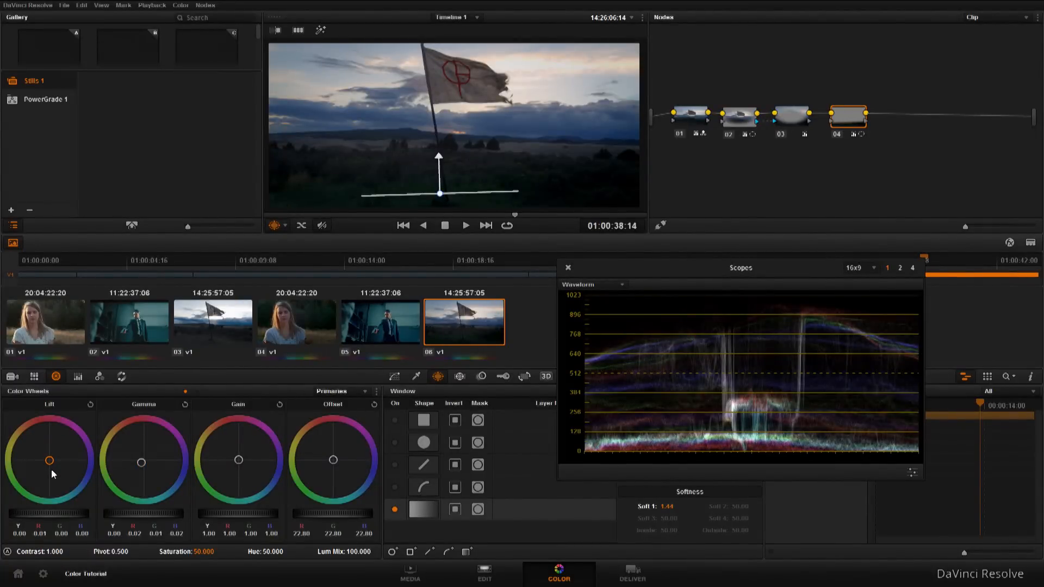
pyautogui.moveTo(439, 194); pyautogui.dragTo(443, 195)
pyautogui.moveTo(441, 158); pyautogui.dragTo(442, 153)
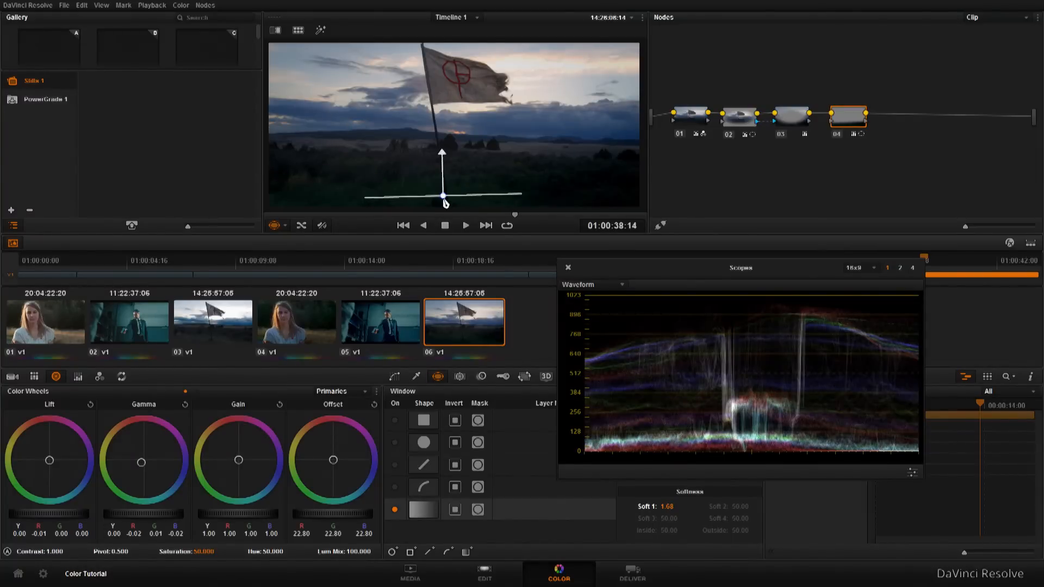
# Step: Raise the overall brightness of the flag shot by setting node 01's offset to 35.15
pyautogui.moveTo(651, 270); pyautogui.dragTo(669, 221)
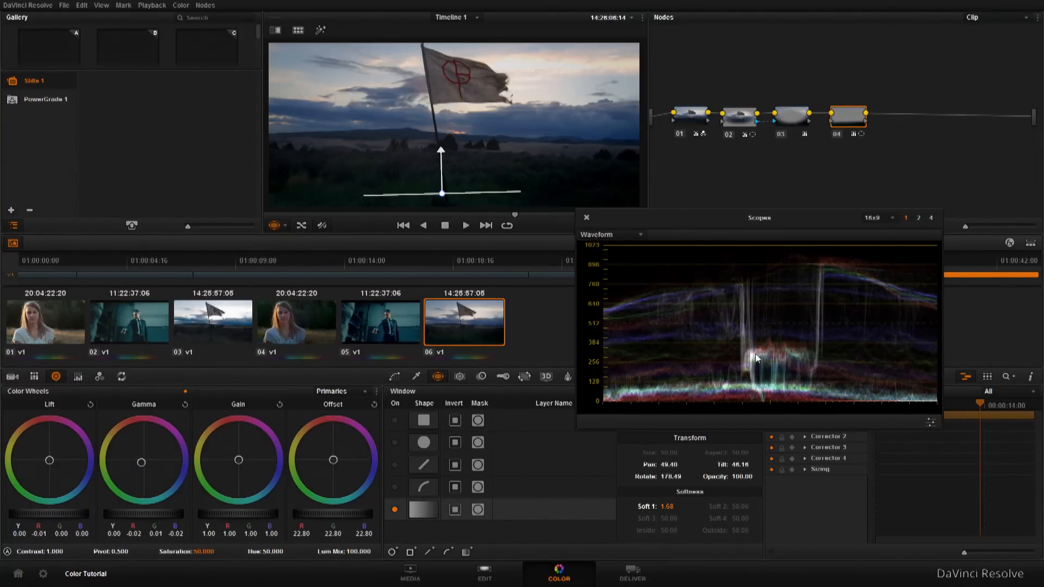
pyautogui.click(698, 114)
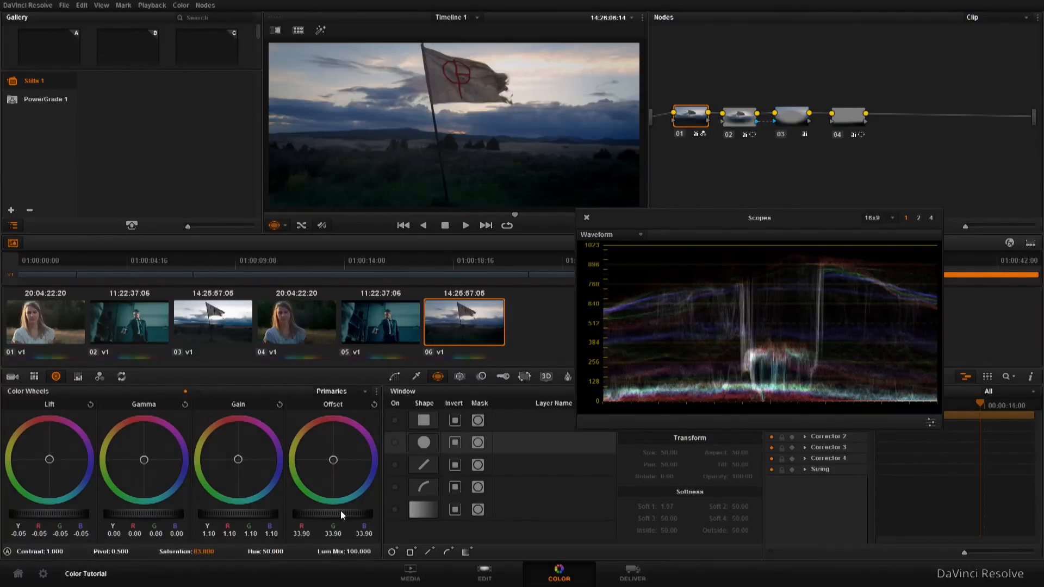
pyautogui.moveTo(352, 512); pyautogui.dragTo(366, 504)
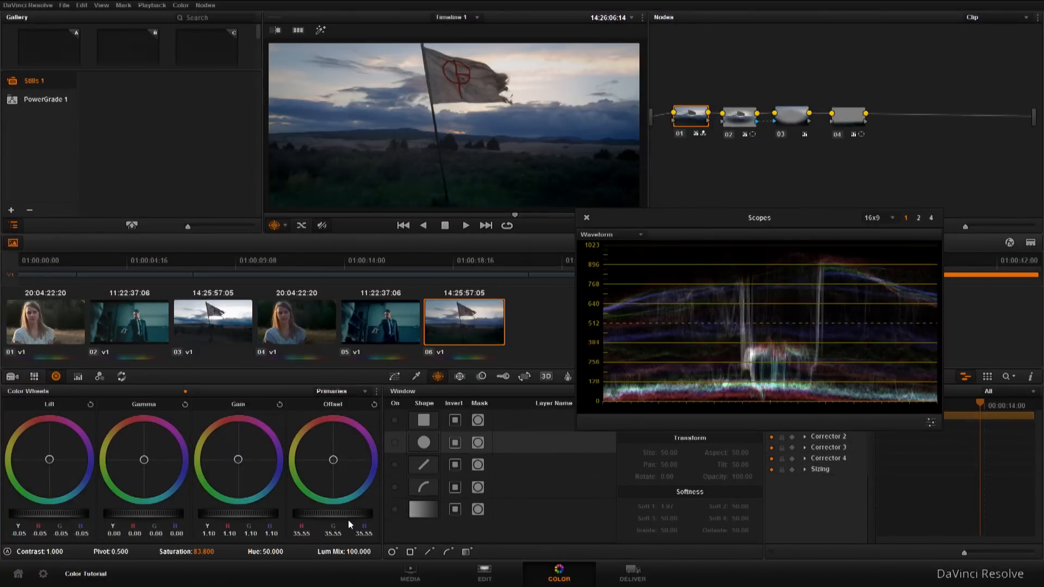
pyautogui.moveTo(341, 515); pyautogui.dragTo(338, 519)
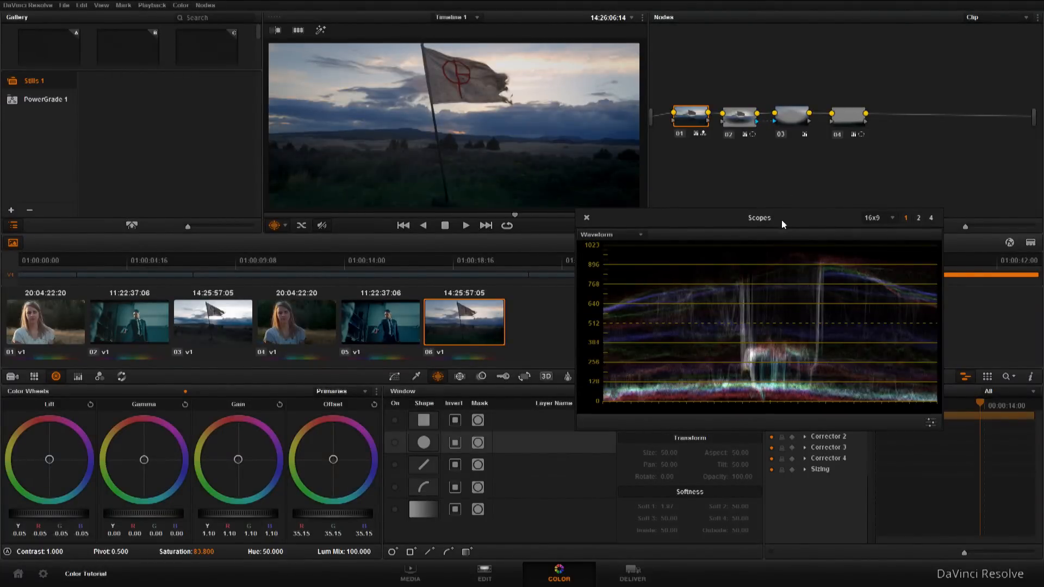
pyautogui.moveTo(781, 220); pyautogui.dragTo(783, 246)
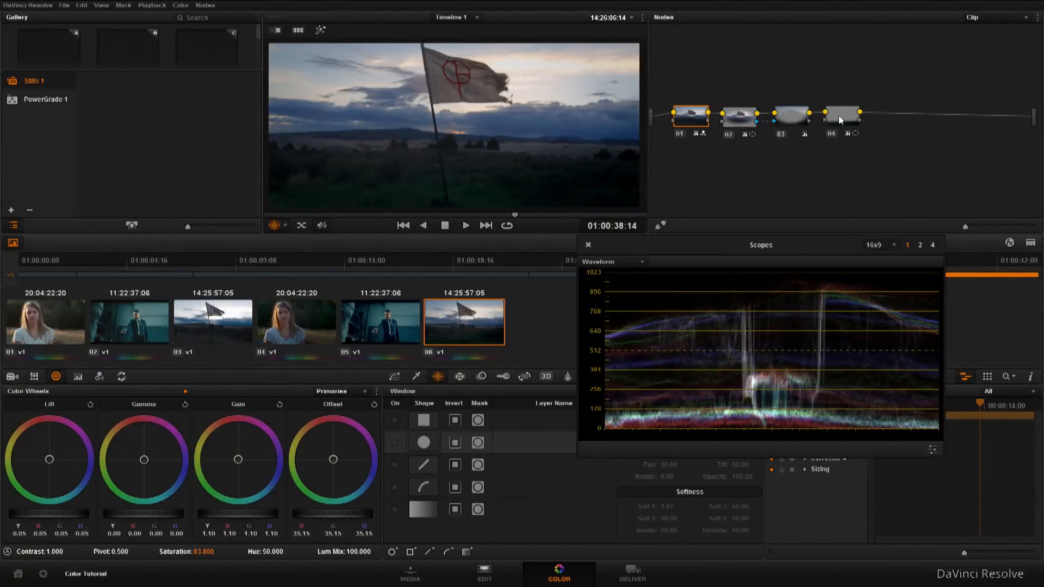
# Step: Move node 04 below the node chain and add a new node 05 above it, both branching from node 03
pyautogui.moveTo(836, 113); pyautogui.dragTo(824, 105)
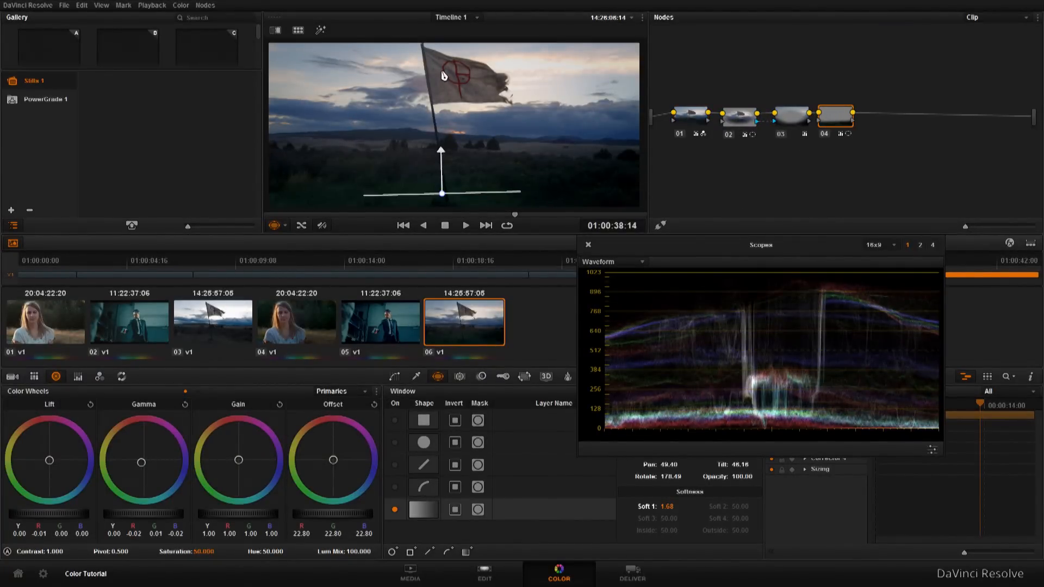
pyautogui.moveTo(839, 120); pyautogui.dragTo(853, 122)
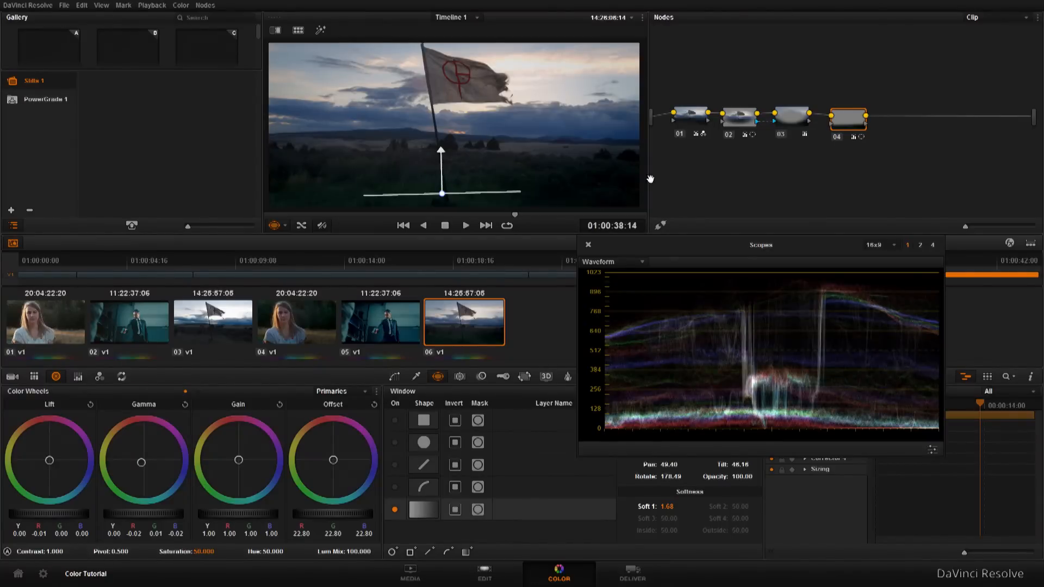
pyautogui.moveTo(849, 122); pyautogui.dragTo(852, 140)
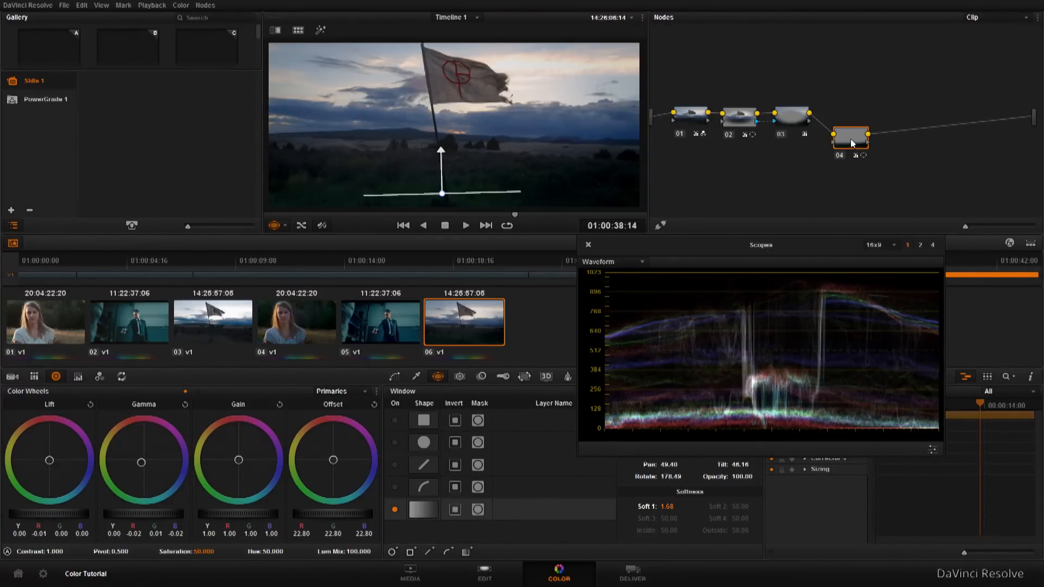
pyautogui.click(205, 5)
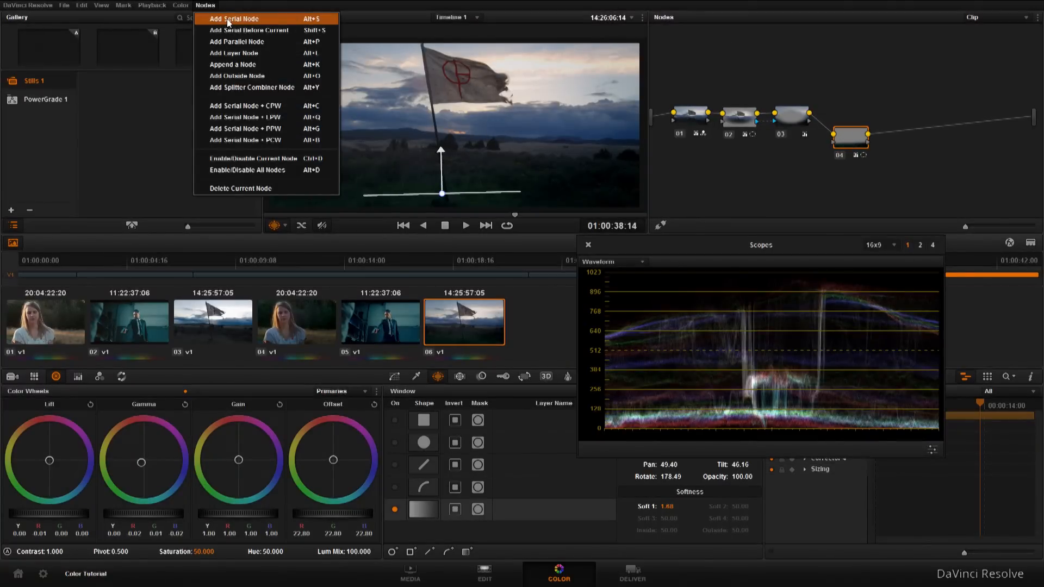
pyautogui.click(227, 18)
pyautogui.moveTo(892, 135); pyautogui.dragTo(871, 83)
pyautogui.press('Delete')
pyautogui.moveTo(856, 76); pyautogui.dragTo(846, 88)
pyautogui.click(888, 90)
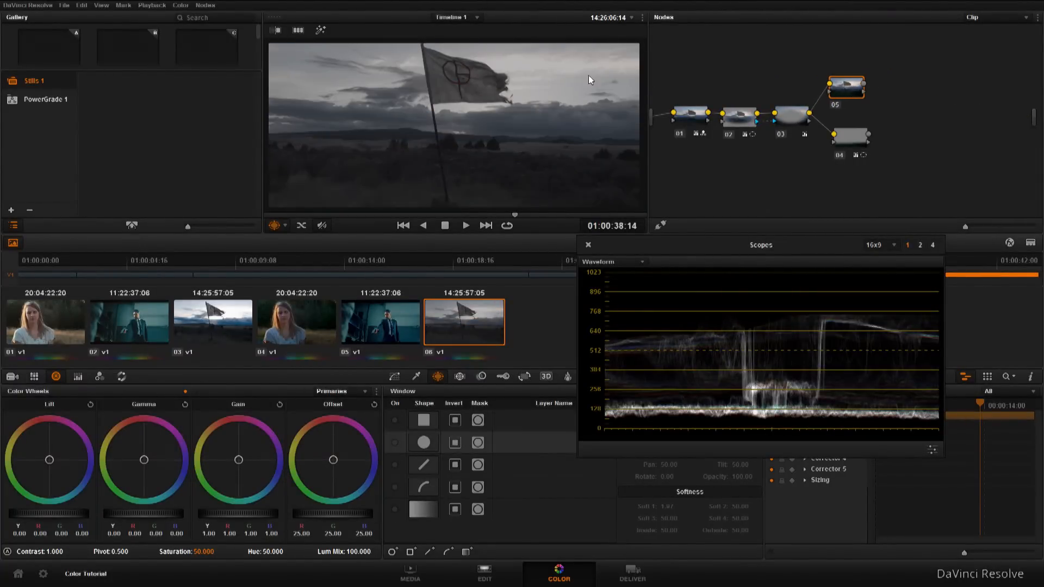
# Step: Add a parallel mixer with a second input, feed nodes 05 and 04 into it, and connect it to the final output
pyautogui.click(215, 8)
pyautogui.click(242, 41)
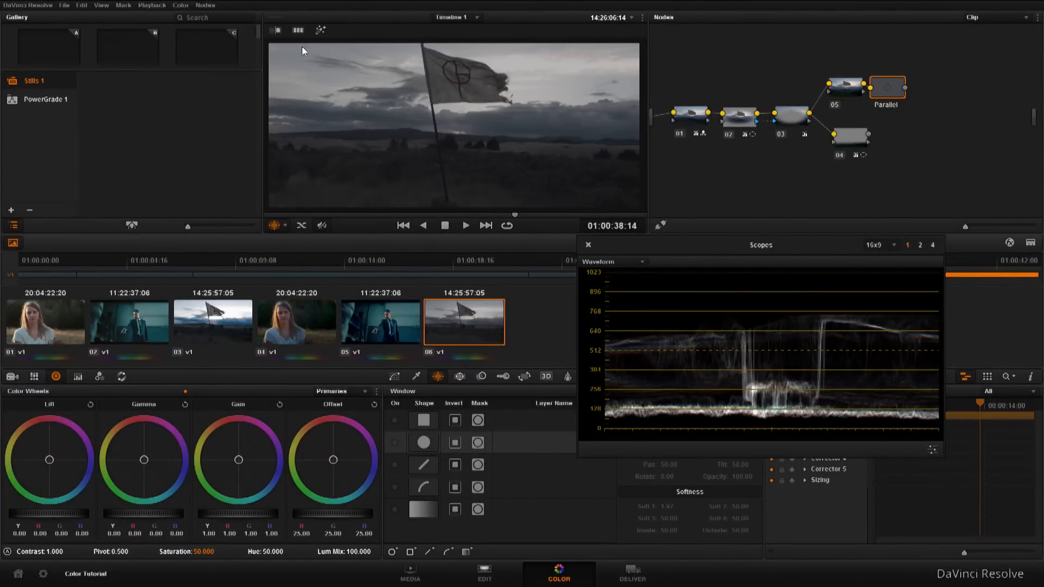
pyautogui.moveTo(889, 91); pyautogui.dragTo(925, 114)
pyautogui.rightClick(925, 115)
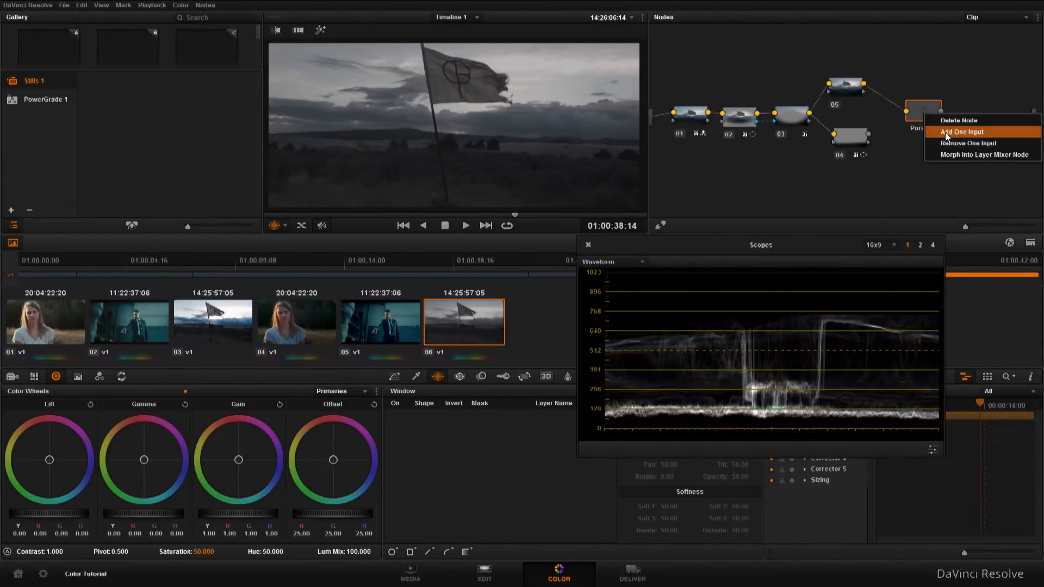
pyautogui.click(943, 131)
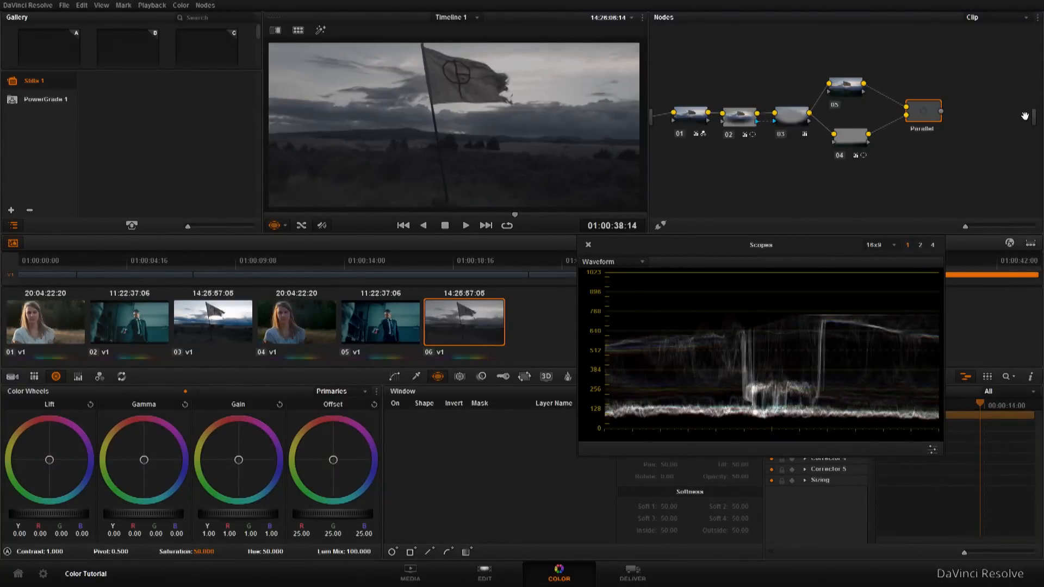
pyautogui.moveTo(942, 114); pyautogui.dragTo(1034, 117)
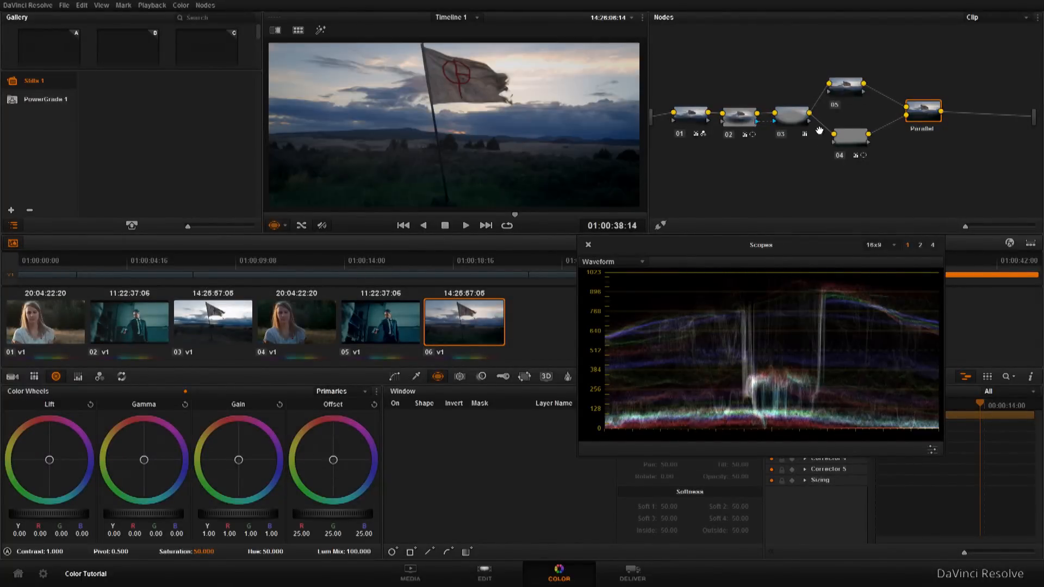
# Step: Turn on the highlight view for node 05 and sample the flag's cloth with the qualifier
pyautogui.moveTo(852, 86); pyautogui.dragTo(850, 80)
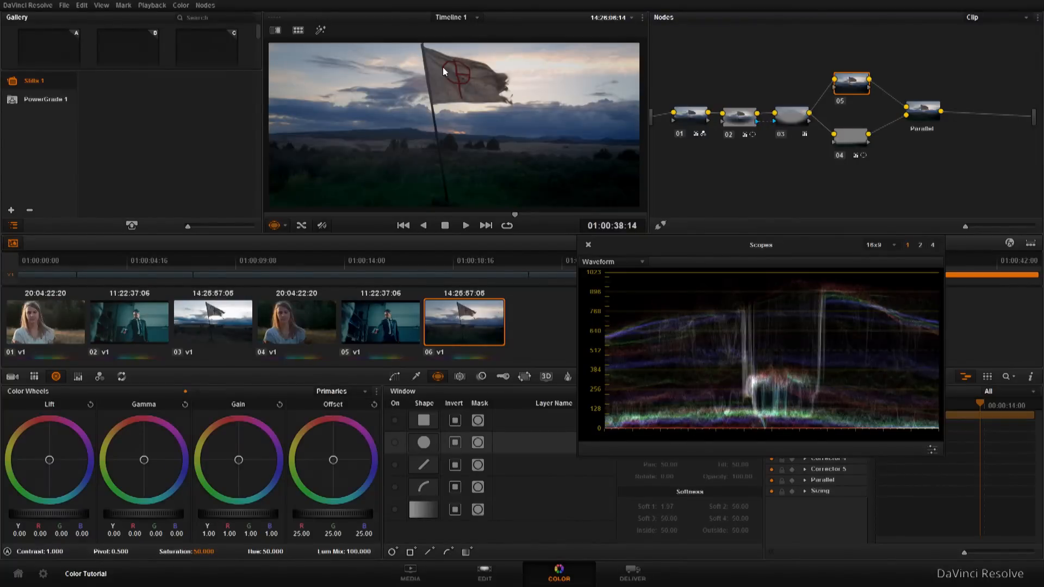
pyautogui.click(417, 376)
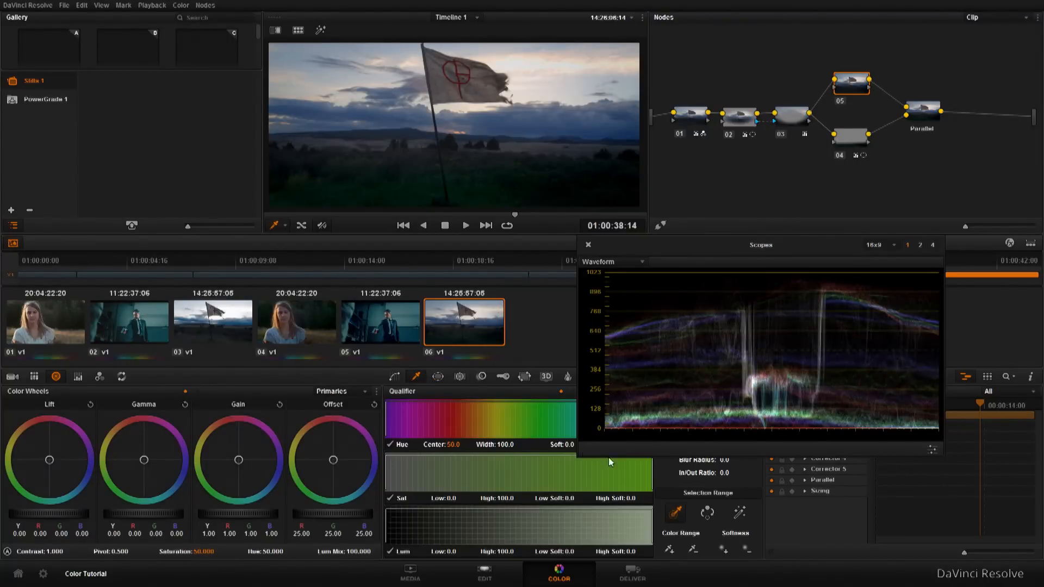
pyautogui.scroll(3, 463, 104)
pyautogui.moveTo(465, 102); pyautogui.dragTo(441, 236)
pyautogui.click(738, 513)
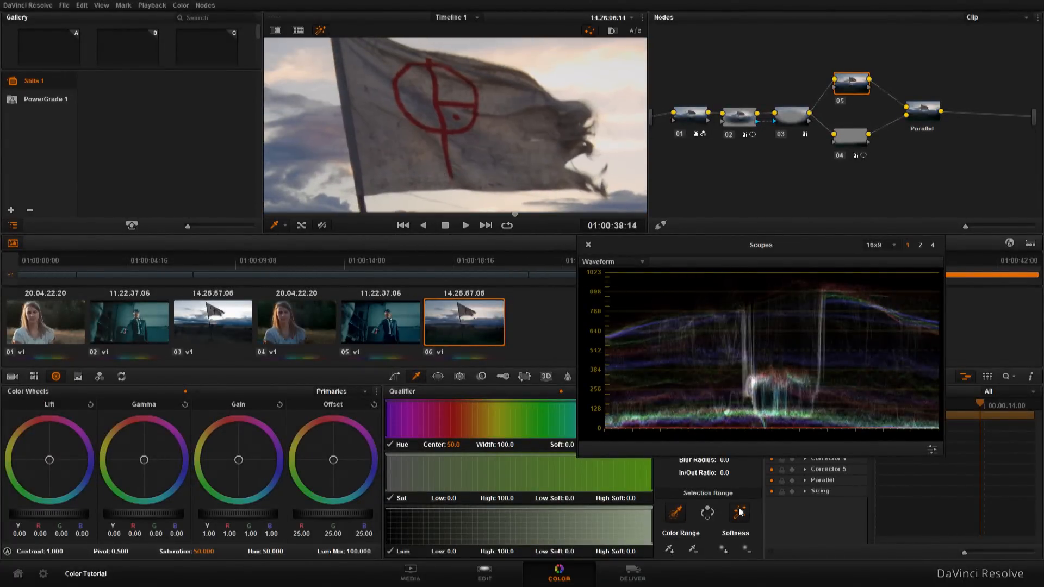
pyautogui.click(407, 139)
pyautogui.moveTo(405, 138); pyautogui.dragTo(391, 128)
# Step: Refine node 05's flag qualifier with hue center 32.7, hue width 27.7, saturation high 4.8 and blur radius 12.4, and move the scopes aside
pyautogui.scroll(-3, 396, 136)
pyautogui.scroll(1, 402, 142)
pyautogui.moveTo(479, 444); pyautogui.dragTo(513, 444)
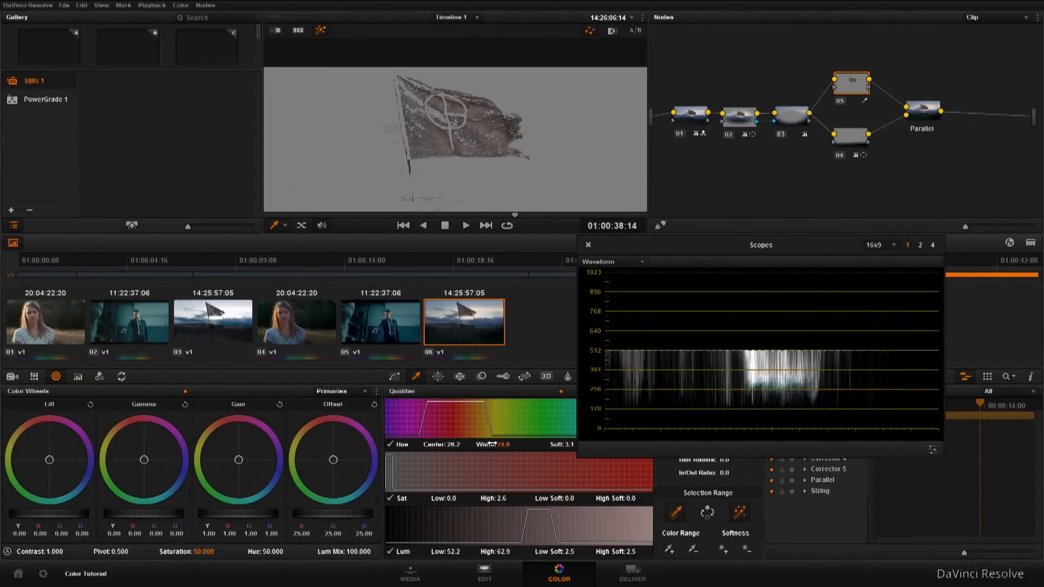
pyautogui.moveTo(456, 445); pyautogui.dragTo(512, 443)
pyautogui.moveTo(433, 498); pyautogui.dragTo(431, 498)
pyautogui.moveTo(503, 497); pyautogui.dragTo(506, 498)
pyautogui.moveTo(722, 460); pyautogui.dragTo(734, 460)
pyautogui.moveTo(708, 186); pyautogui.dragTo(708, 182)
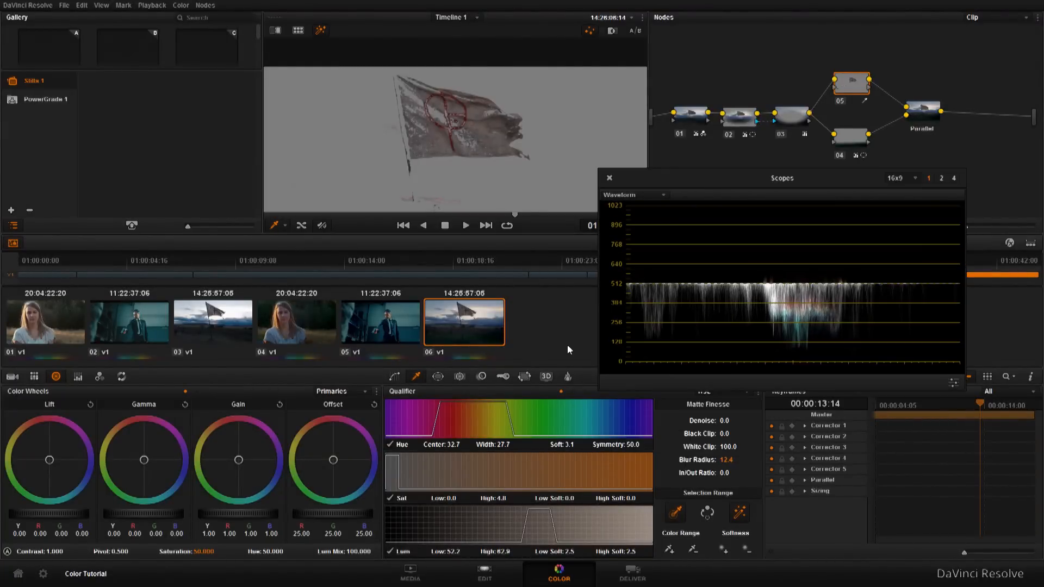
# Step: Widen node 05's flag selection with luminance low 21.0, hue center 20.1 and hue width 48.2, and raise the blur radius to 18.7
pyautogui.moveTo(507, 443); pyautogui.dragTo(514, 444)
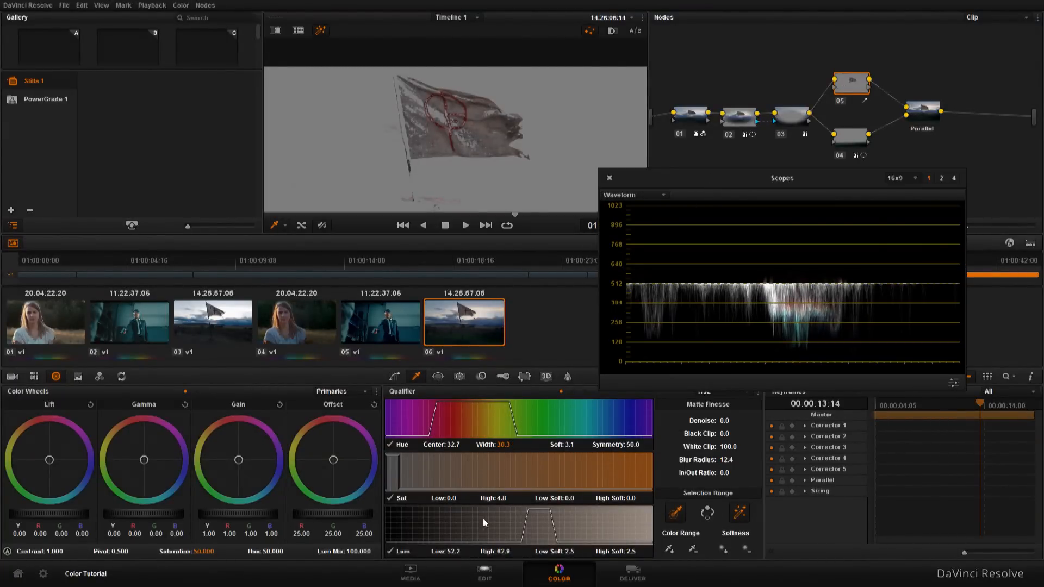
pyautogui.moveTo(450, 551); pyautogui.dragTo(492, 521)
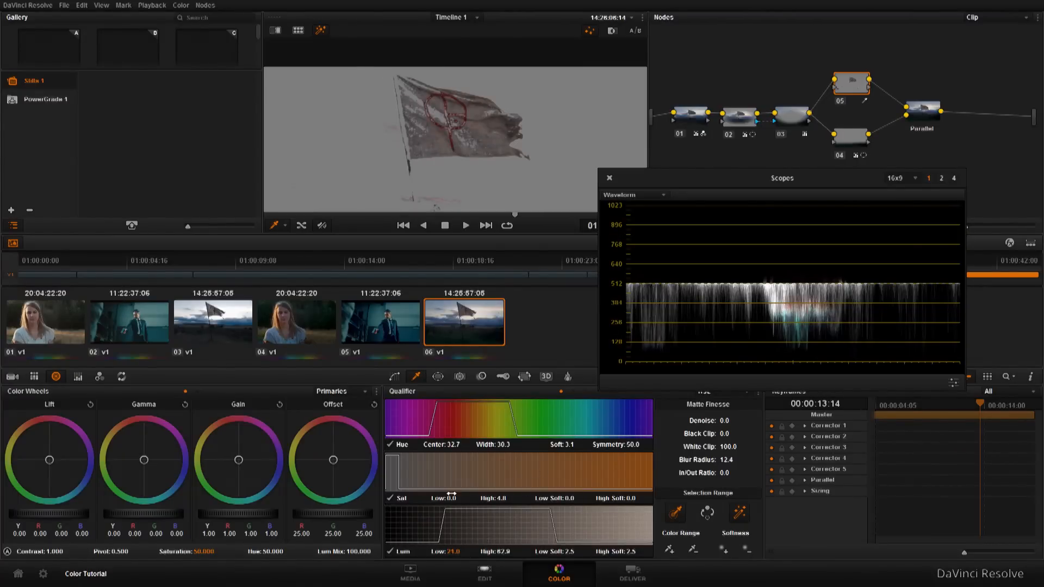
pyautogui.moveTo(488, 444); pyautogui.dragTo(511, 444)
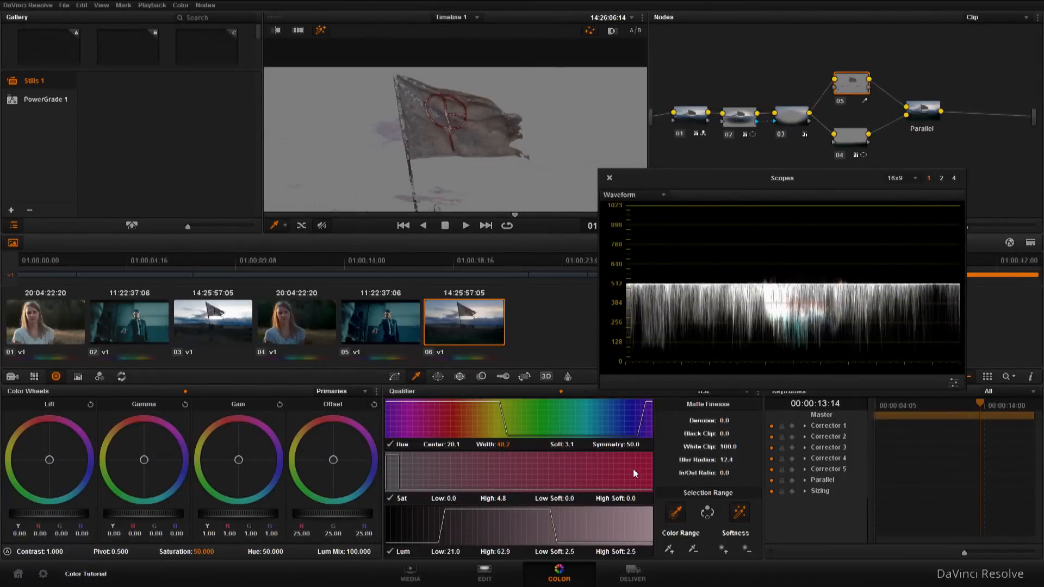
pyautogui.moveTo(722, 461); pyautogui.dragTo(736, 460)
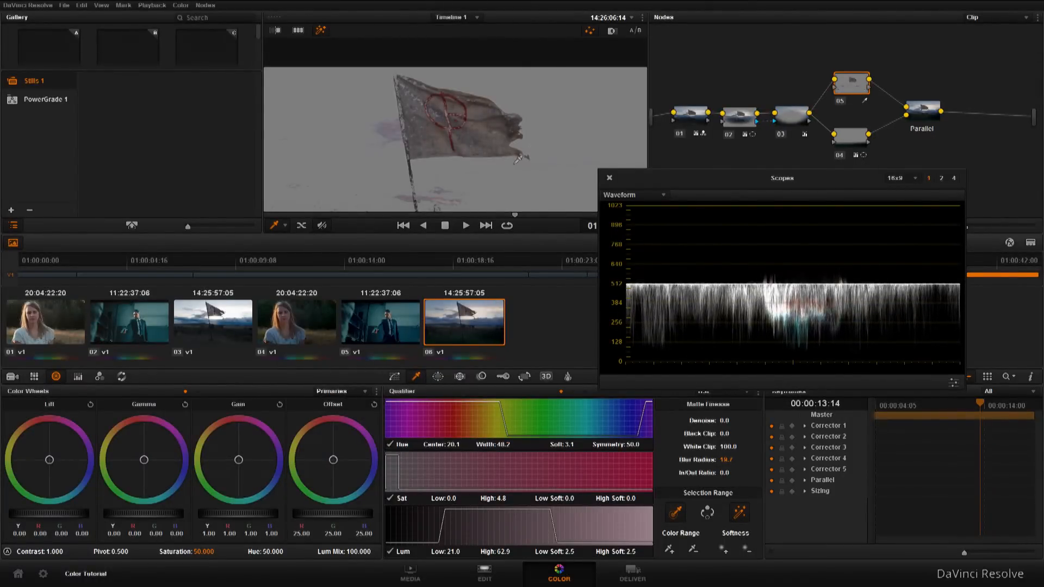
# Step: Add a circular window to node 05, fitted as a wide ellipse around the flag with size about 26.3, aspect 73.7 and softness 5.3
pyautogui.scroll(-5, 518, 159)
pyautogui.scroll(3, 502, 159)
pyautogui.moveTo(486, 158)
pyautogui.mouseDown()
pyautogui.moveTo(471, 118)
pyautogui.moveTo(480, 157)
pyautogui.mouseUp()
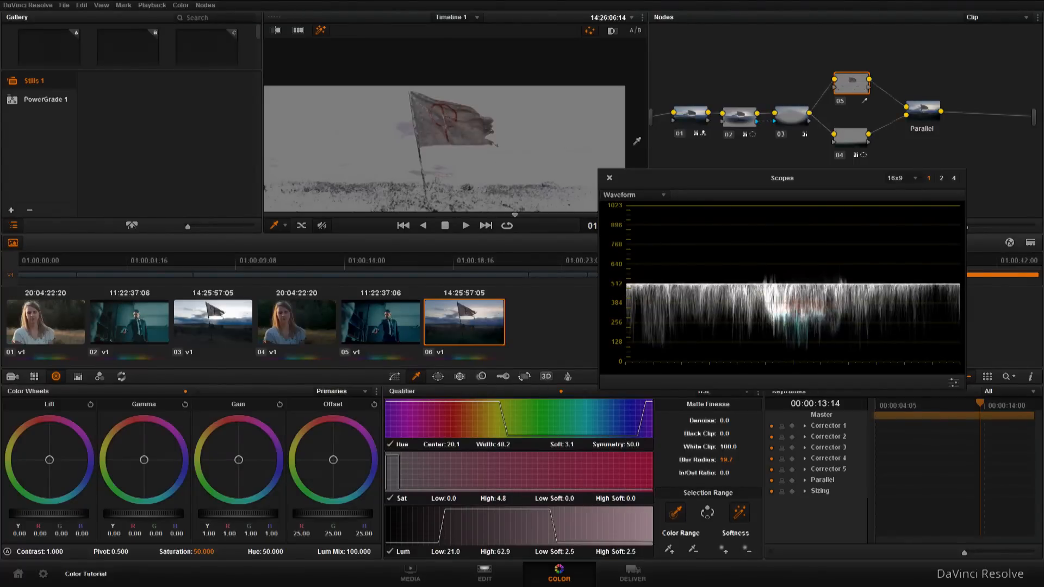
pyautogui.click(438, 376)
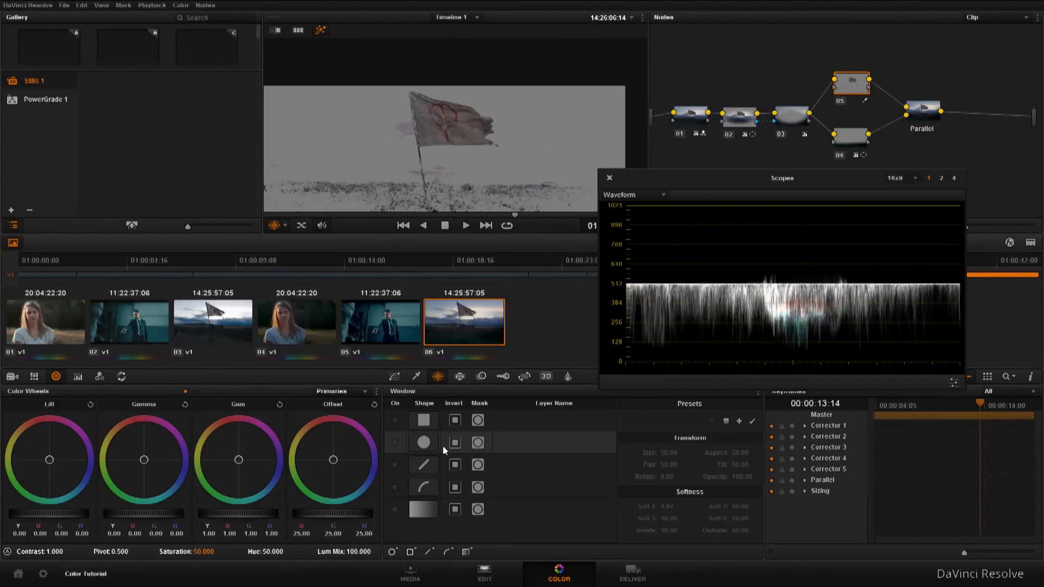
pyautogui.click(394, 442)
pyautogui.moveTo(443, 159); pyautogui.dragTo(450, 92)
pyautogui.moveTo(448, 43); pyautogui.dragTo(450, 81)
pyautogui.moveTo(461, 129); pyautogui.dragTo(463, 140)
pyautogui.moveTo(527, 122); pyautogui.dragTo(540, 123)
pyautogui.moveTo(520, 160); pyautogui.dragTo(504, 152)
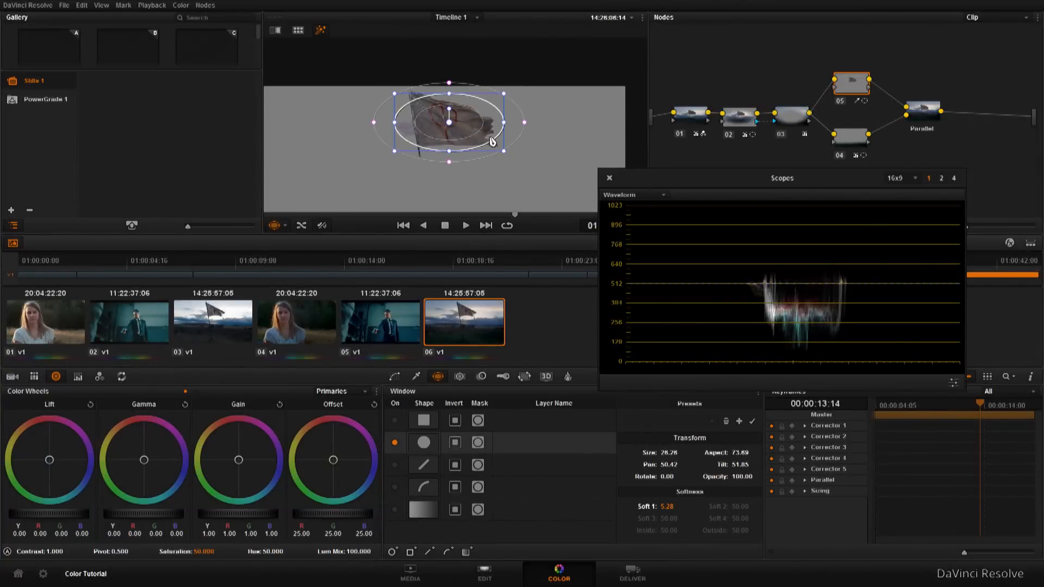
pyautogui.moveTo(455, 125); pyautogui.dragTo(454, 127)
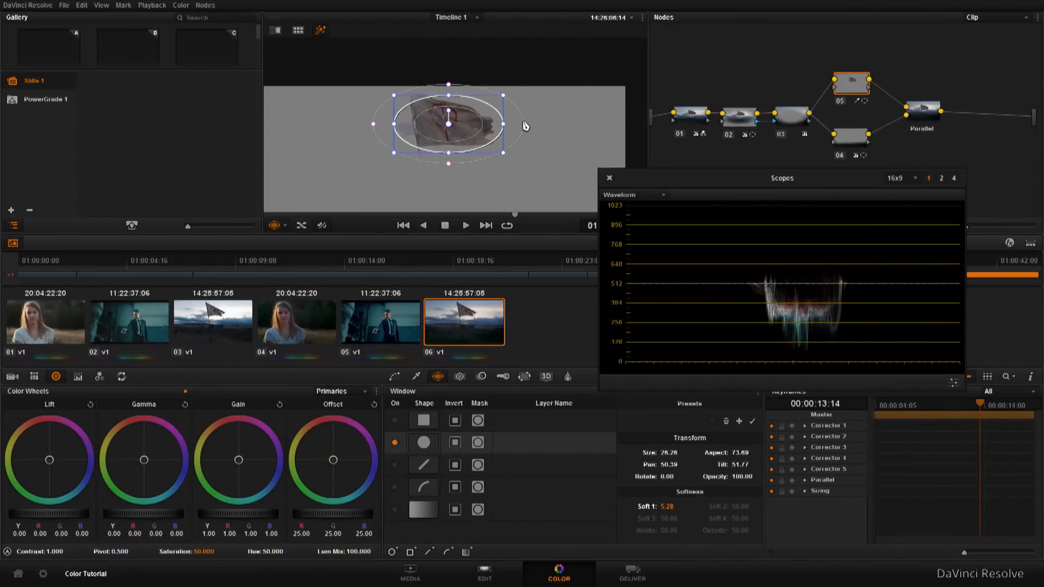
pyautogui.moveTo(527, 124); pyautogui.dragTo(528, 124)
# Step: Turn off the highlight view and warm the flag by shifting node 05's gamma and gain toward orange, raising gain red to 1.04
pyautogui.click(416, 376)
pyautogui.click(739, 513)
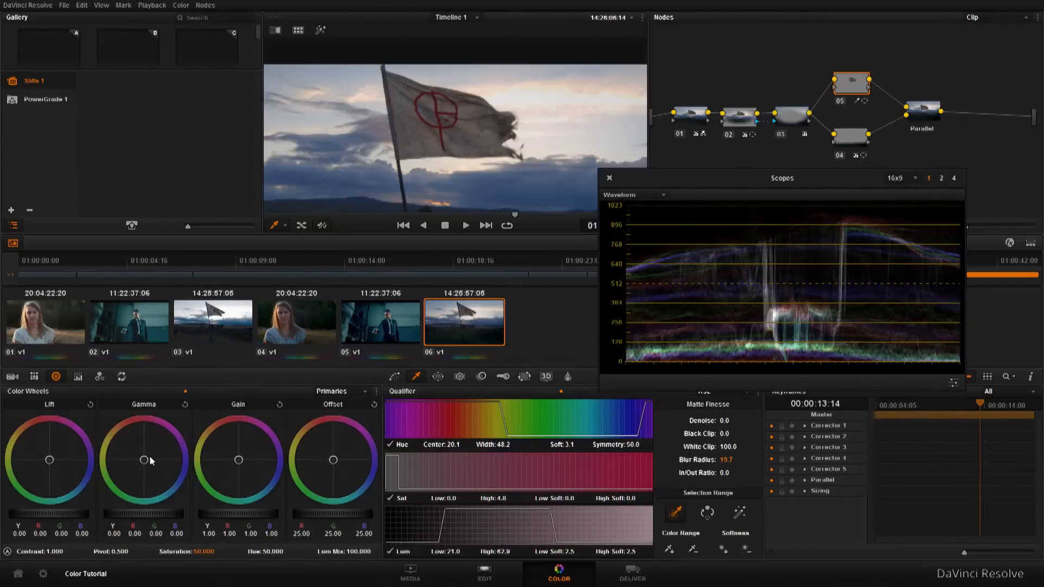
pyautogui.moveTo(146, 458); pyautogui.dragTo(103, 410)
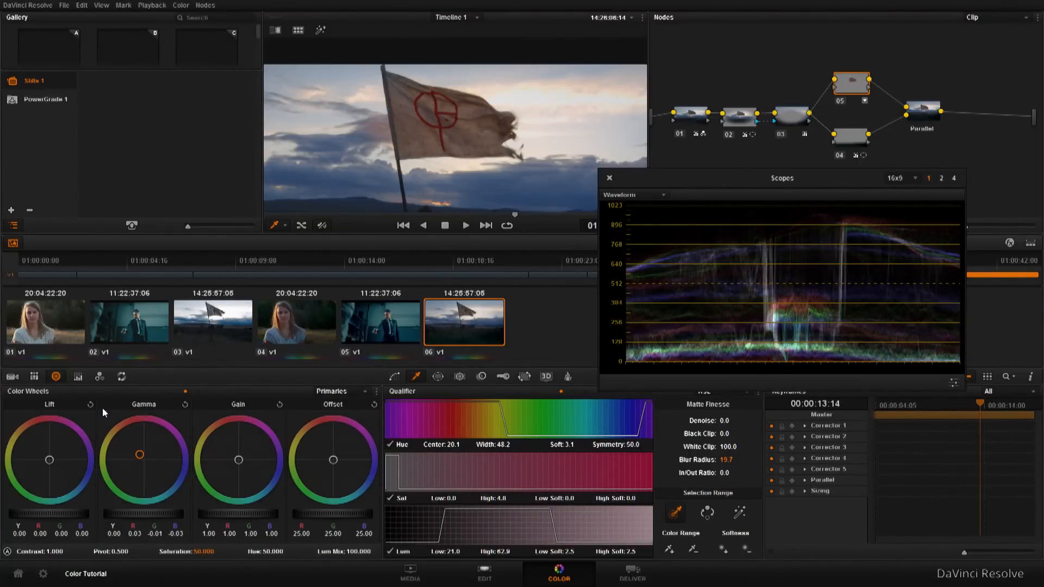
pyautogui.moveTo(239, 467); pyautogui.dragTo(231, 456)
pyautogui.scroll(-2, 537, 74)
pyautogui.moveTo(499, 111)
pyautogui.mouseDown()
pyautogui.moveTo(493, 53)
pyautogui.moveTo(507, 102)
pyautogui.mouseUp()
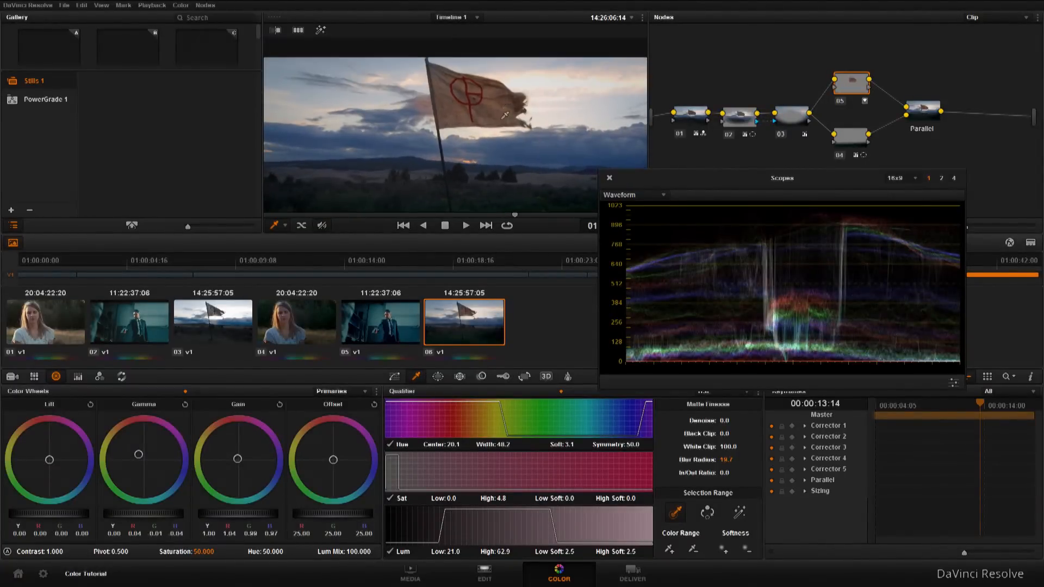
# Step: Move node 05 higher and node 04 lower in the graph to make room between them
pyautogui.moveTo(846, 88); pyautogui.dragTo(843, 98)
pyautogui.scroll(-2, 509, 138)
pyautogui.moveTo(509, 138)
pyautogui.mouseDown()
pyautogui.moveTo(499, 102)
pyautogui.moveTo(505, 121)
pyautogui.mouseUp()
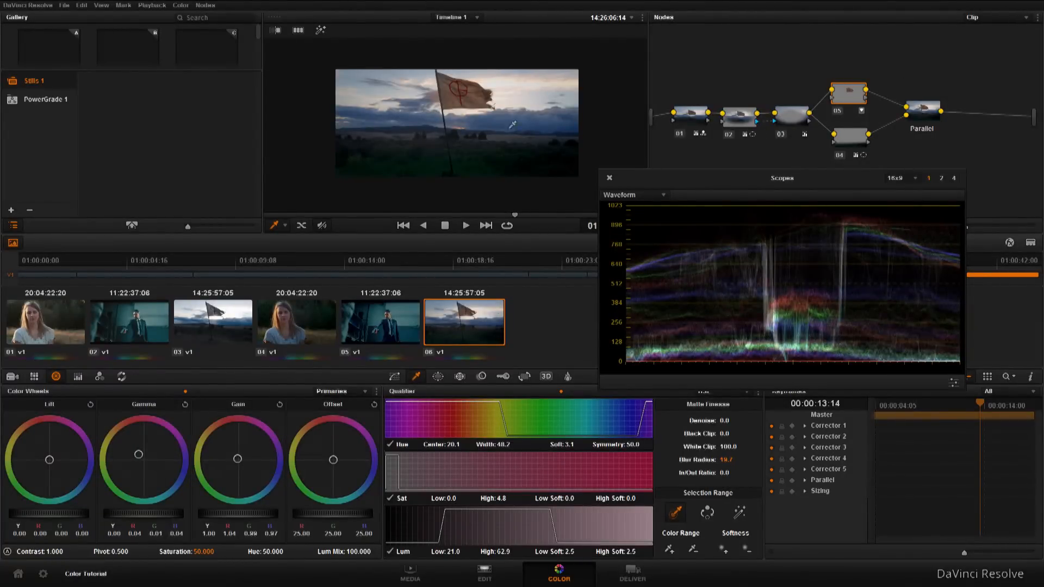
pyautogui.moveTo(846, 93); pyautogui.dragTo(846, 63)
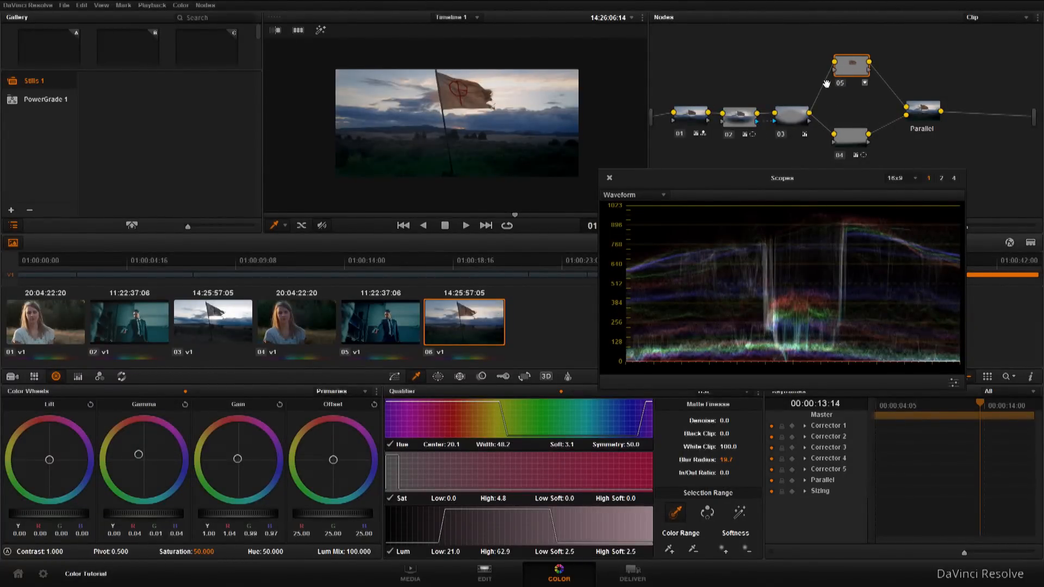
pyautogui.moveTo(855, 138); pyautogui.dragTo(863, 147)
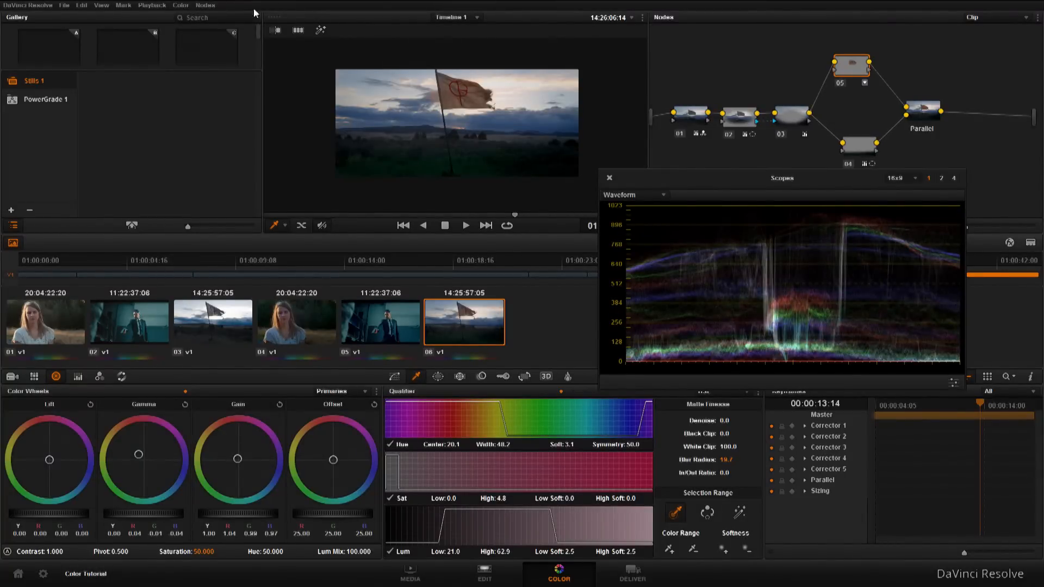
# Step: Add a new serial node 07 after node 05, place it between nodes 05 and 04, and detach it from node 05
pyautogui.click(205, 5)
pyautogui.click(234, 16)
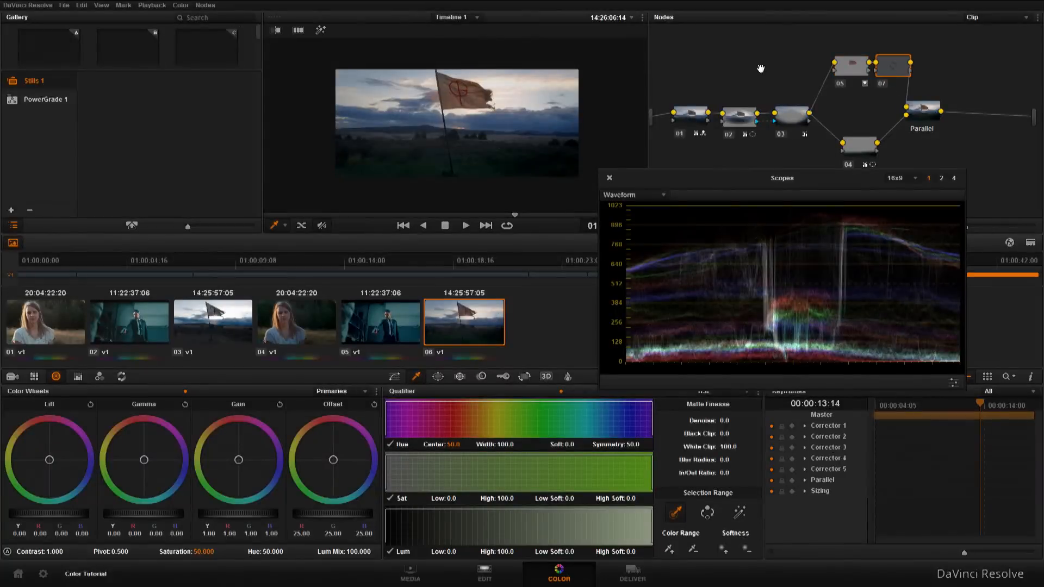
pyautogui.moveTo(889, 65); pyautogui.dragTo(848, 105)
pyautogui.click(889, 60)
pyautogui.click(880, 103)
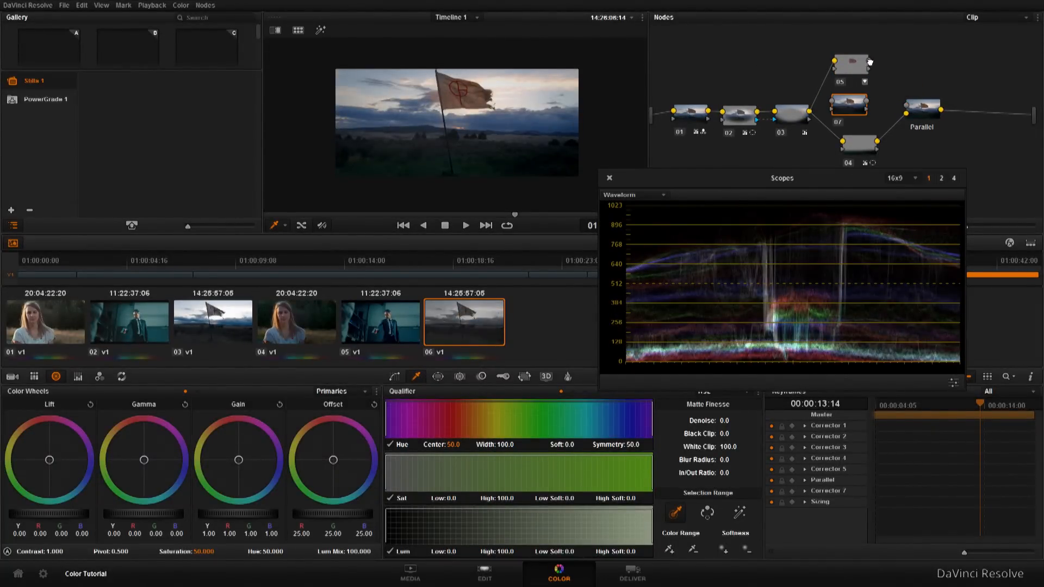
# Step: Add a third input to the parallel mixer, branch node 07 from node 03, and feed nodes 05, 07 and 04 into the mixer
pyautogui.moveTo(869, 55); pyautogui.dragTo(878, 64)
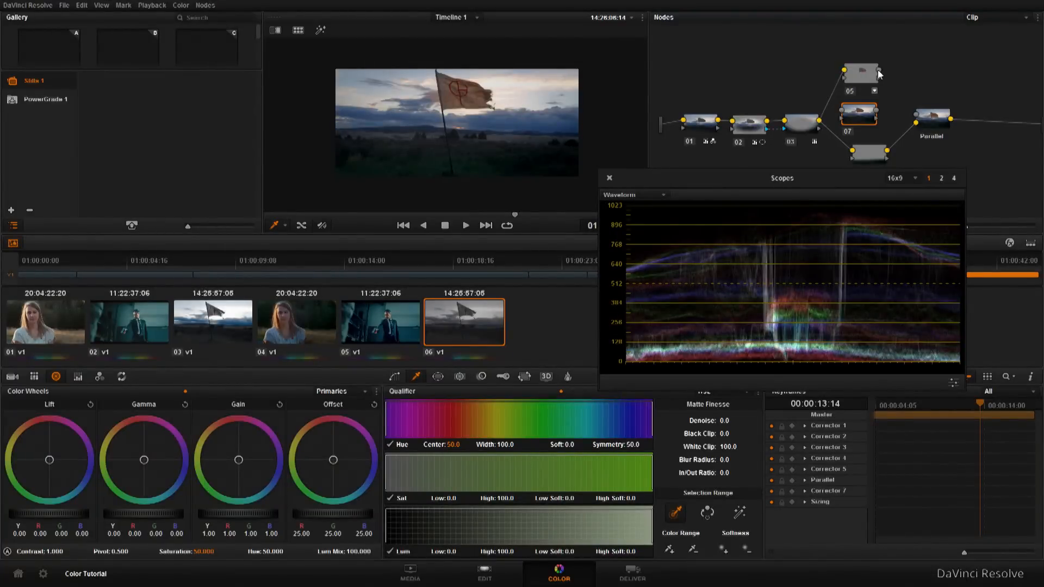
pyautogui.moveTo(902, 85); pyautogui.dragTo(926, 116)
pyautogui.rightClick(926, 117)
pyautogui.click(939, 136)
pyautogui.moveTo(906, 81); pyautogui.dragTo(892, 65)
pyautogui.click(895, 113)
pyautogui.moveTo(920, 102); pyautogui.dragTo(906, 85)
pyautogui.moveTo(806, 104); pyautogui.dragTo(906, 89)
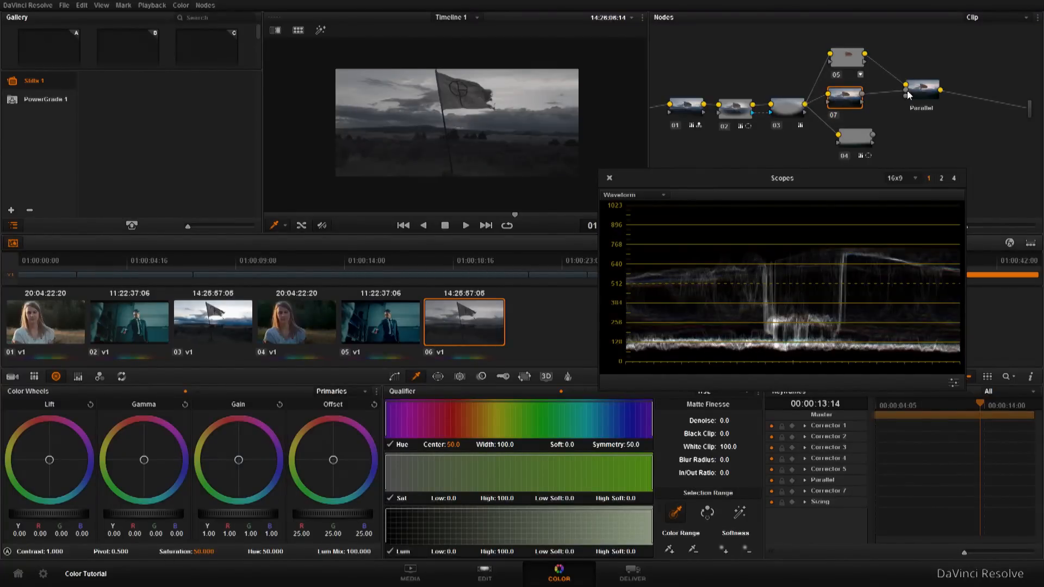
pyautogui.moveTo(874, 134); pyautogui.dragTo(927, 99)
pyautogui.moveTo(817, 98); pyautogui.dragTo(827, 99)
# Step: Try isolating the blue sky in node 07 with the qualifier, using the highlight view, hue center 77.3, hue width 53.2 and blur radius 64.1
pyautogui.scroll(3, 521, 106)
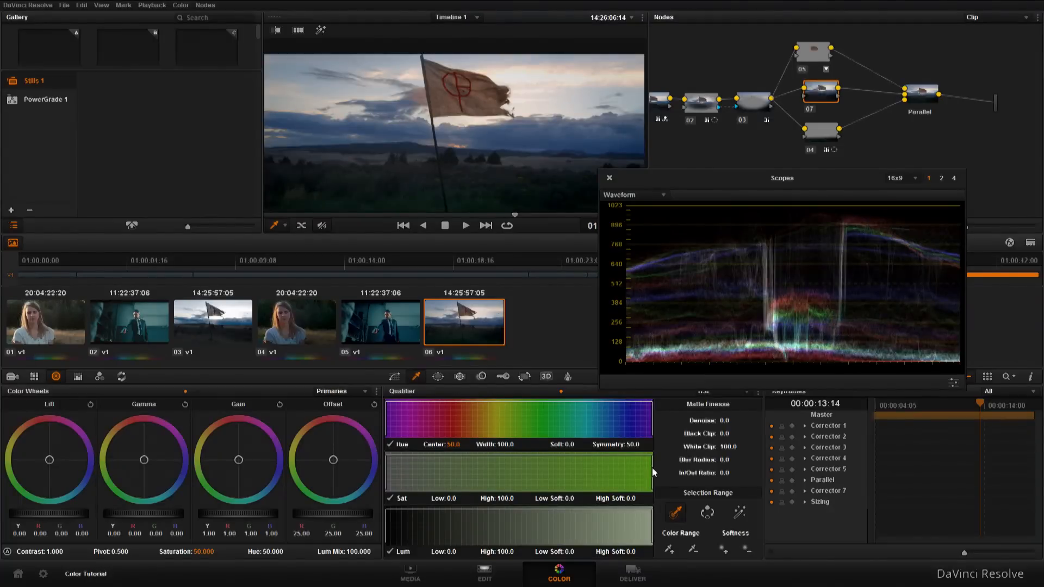
pyautogui.click(738, 514)
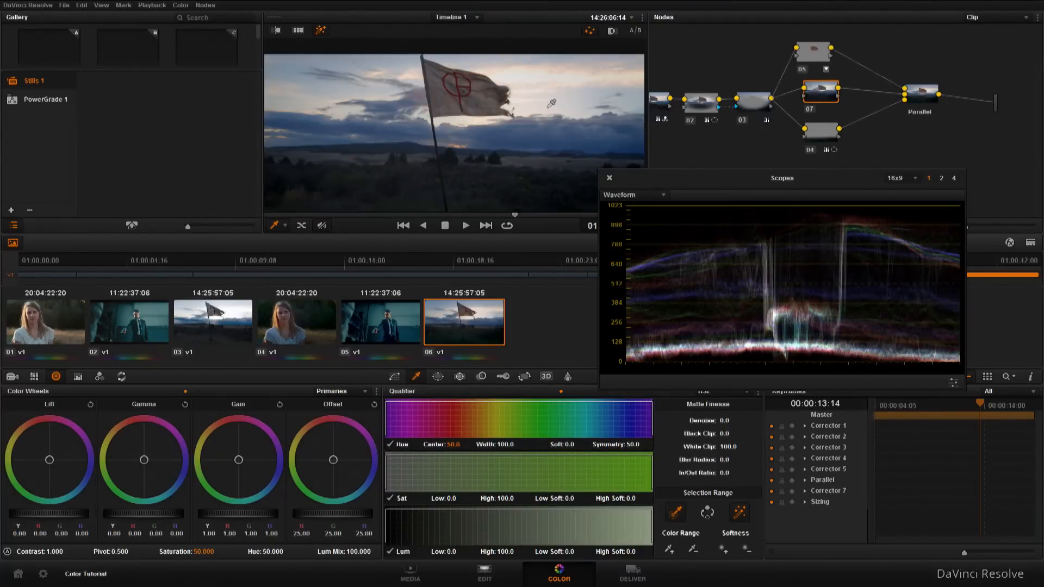
pyautogui.click(547, 110)
pyautogui.moveTo(581, 112); pyautogui.dragTo(539, 126)
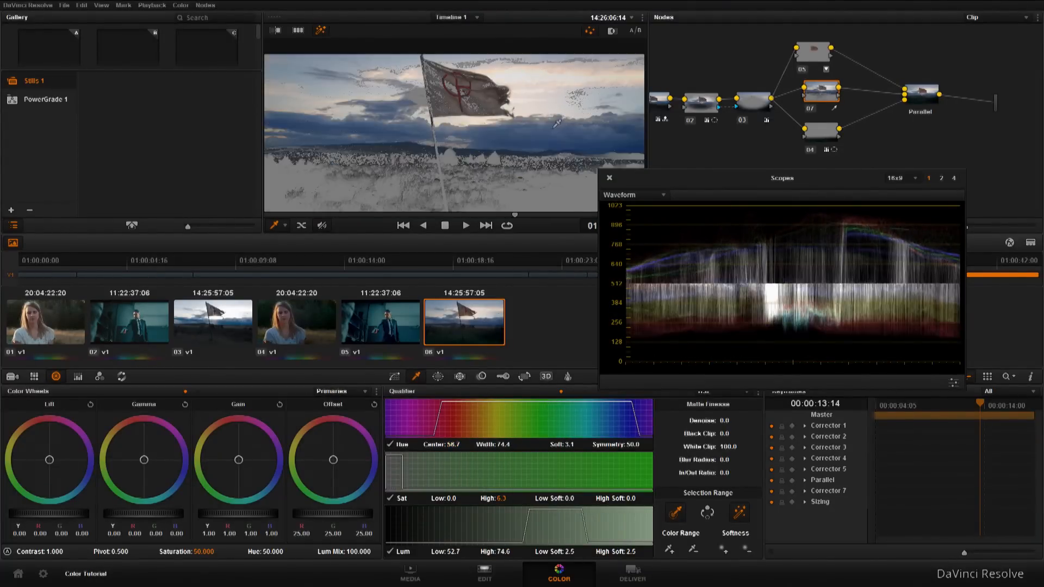
pyautogui.moveTo(432, 138)
pyautogui.mouseDown()
pyautogui.moveTo(484, 140)
pyautogui.moveTo(443, 133)
pyautogui.mouseUp()
pyautogui.moveTo(479, 445)
pyautogui.mouseDown()
pyautogui.moveTo(443, 446)
pyautogui.moveTo(503, 443)
pyautogui.moveTo(447, 445)
pyautogui.moveTo(491, 444)
pyautogui.mouseUp()
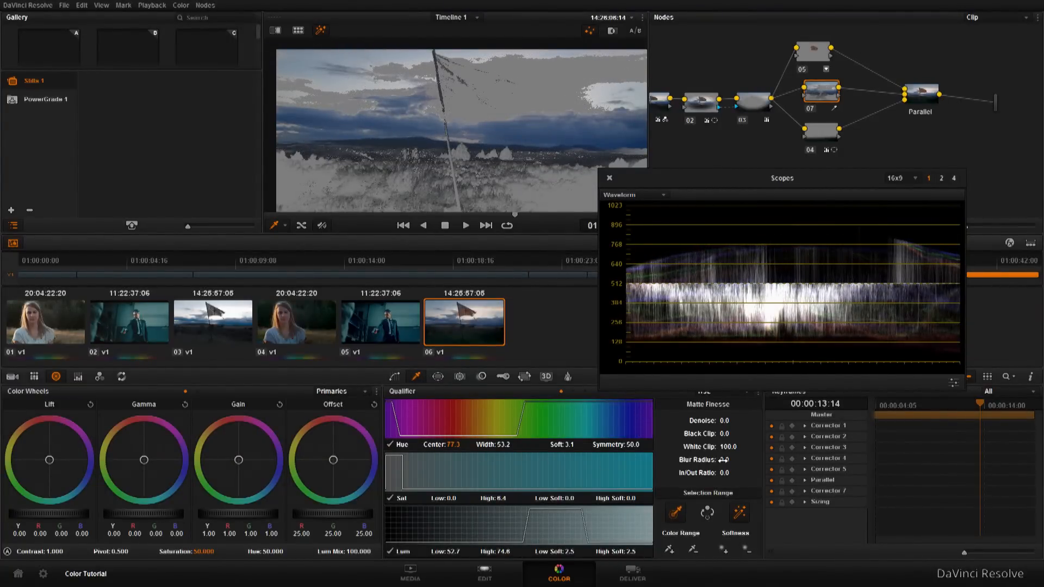
pyautogui.moveTo(727, 460); pyautogui.dragTo(778, 460)
pyautogui.moveTo(360, 154)
pyautogui.mouseDown()
pyautogui.moveTo(332, 116)
pyautogui.moveTo(355, 153)
pyautogui.mouseUp()
pyautogui.click(739, 511)
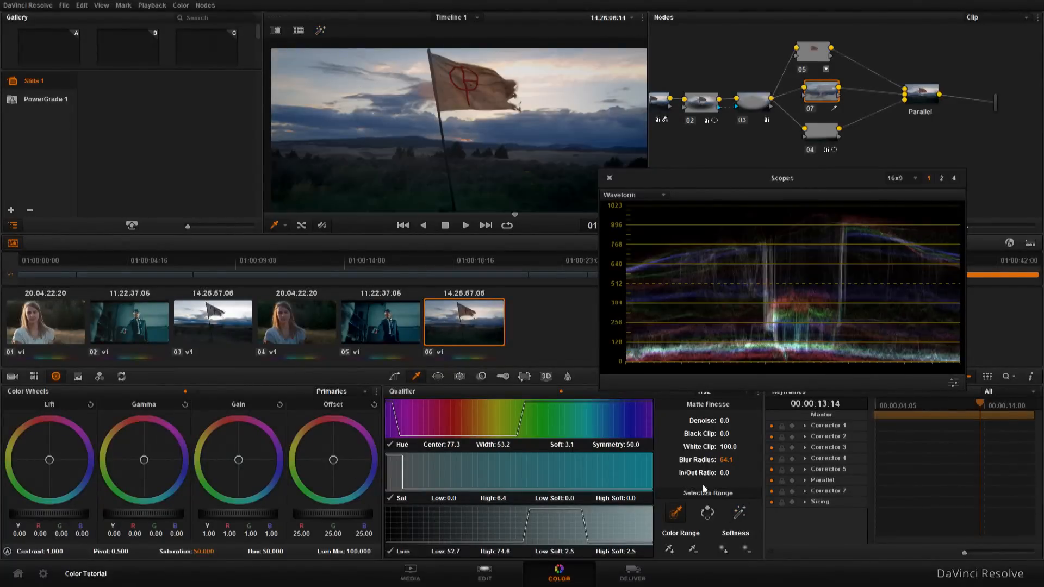
# Step: Set node 07's saturation to 51 and shift its gamma slightly toward blue, with red at -0.01 and blue at 0.01
pyautogui.moveTo(212, 553); pyautogui.dragTo(227, 553)
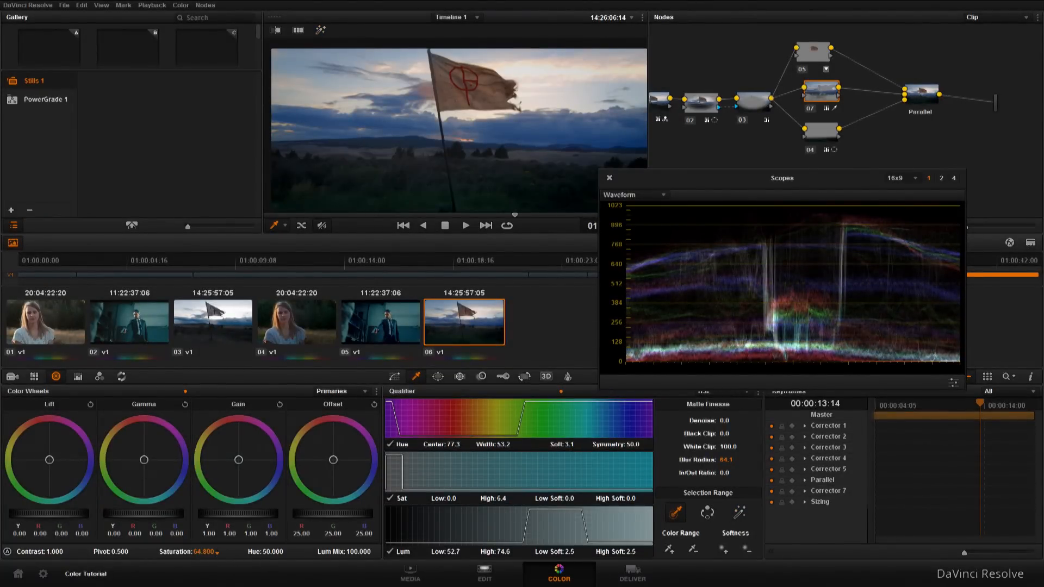
pyautogui.moveTo(216, 553); pyautogui.dragTo(216, 551)
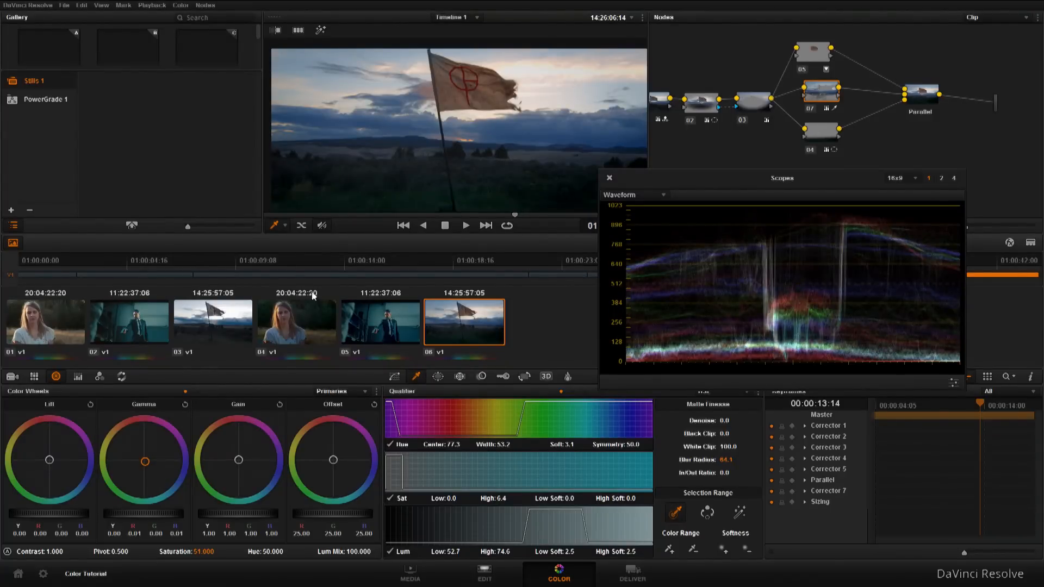
pyautogui.scroll(-4, 409, 124)
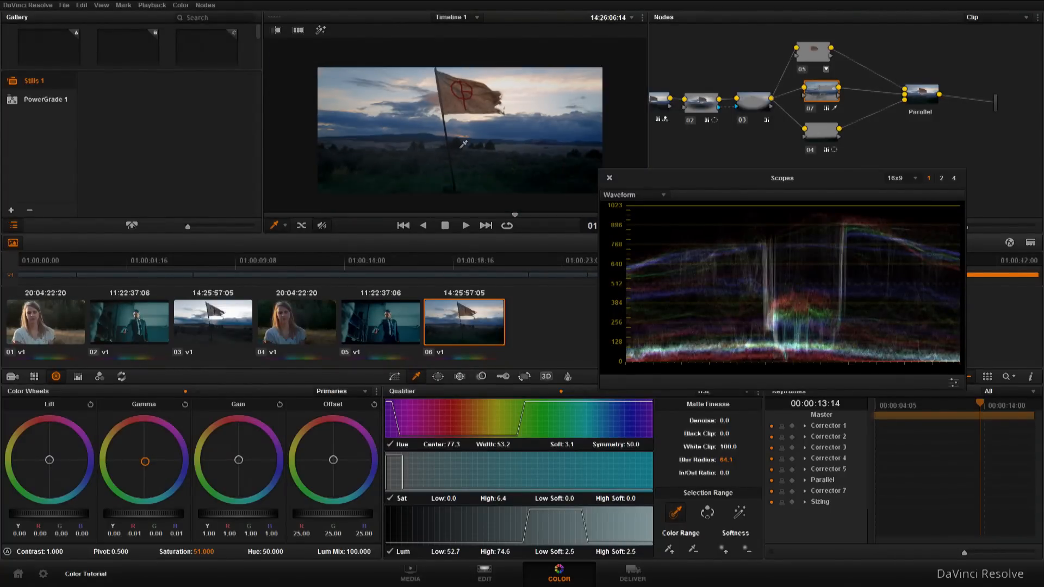
pyautogui.scroll(3, 463, 140)
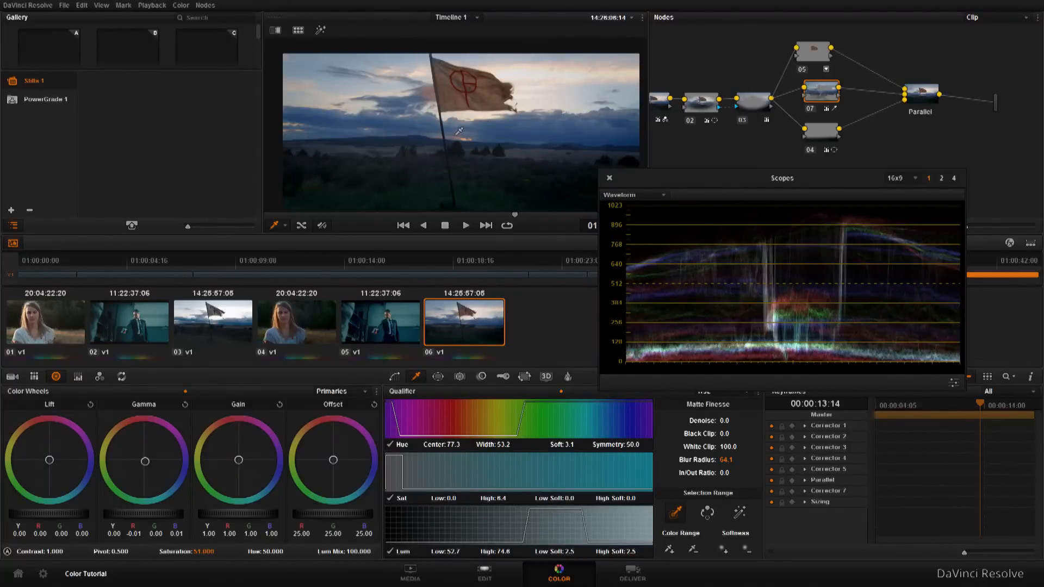
pyautogui.moveTo(454, 136); pyautogui.dragTo(454, 139)
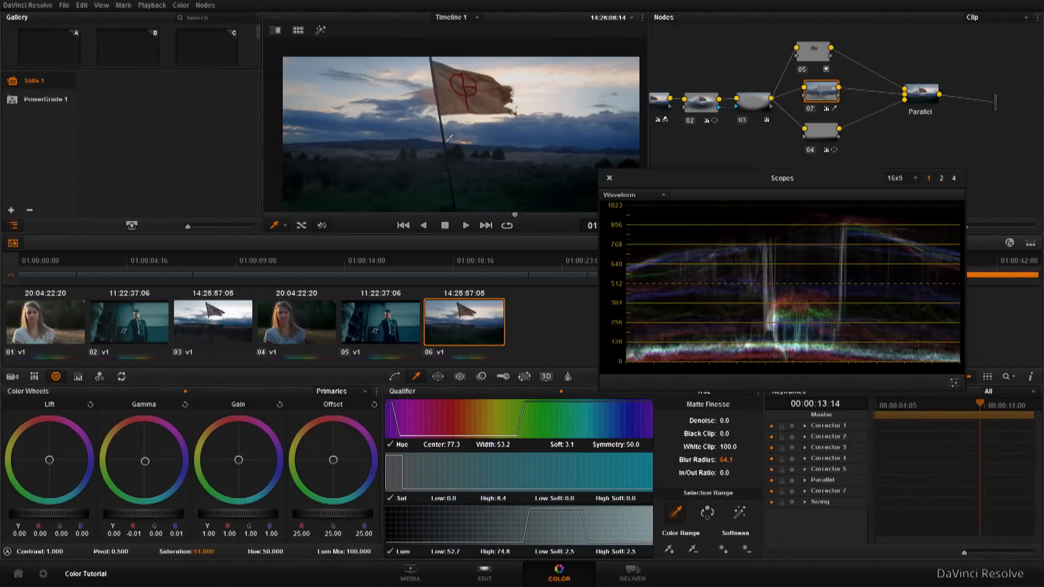
pyautogui.scroll(2, 450, 139)
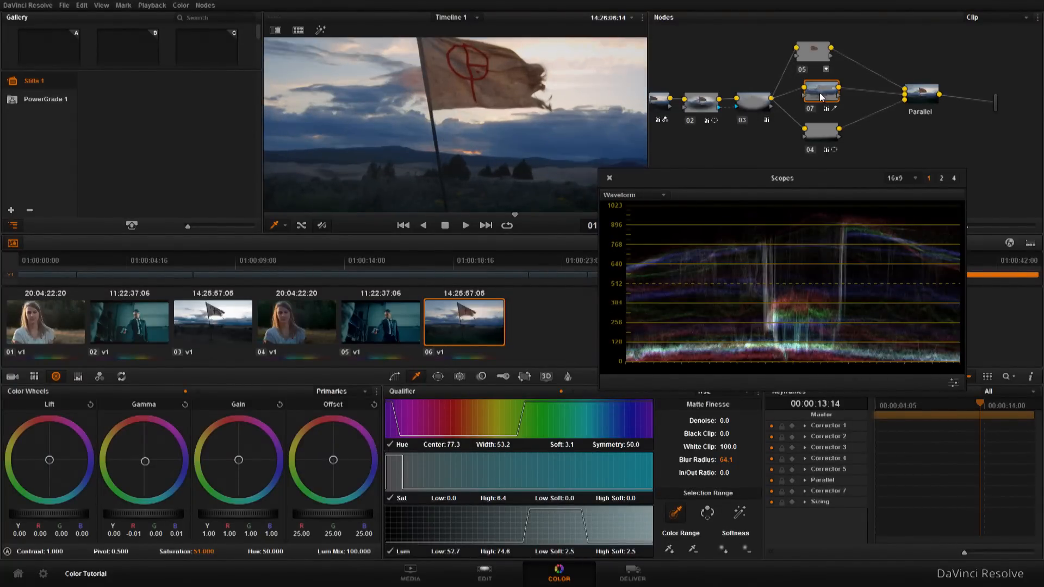
# Step: Reset node 07's qualifier to clear its color selection
pyautogui.moveTo(820, 92)
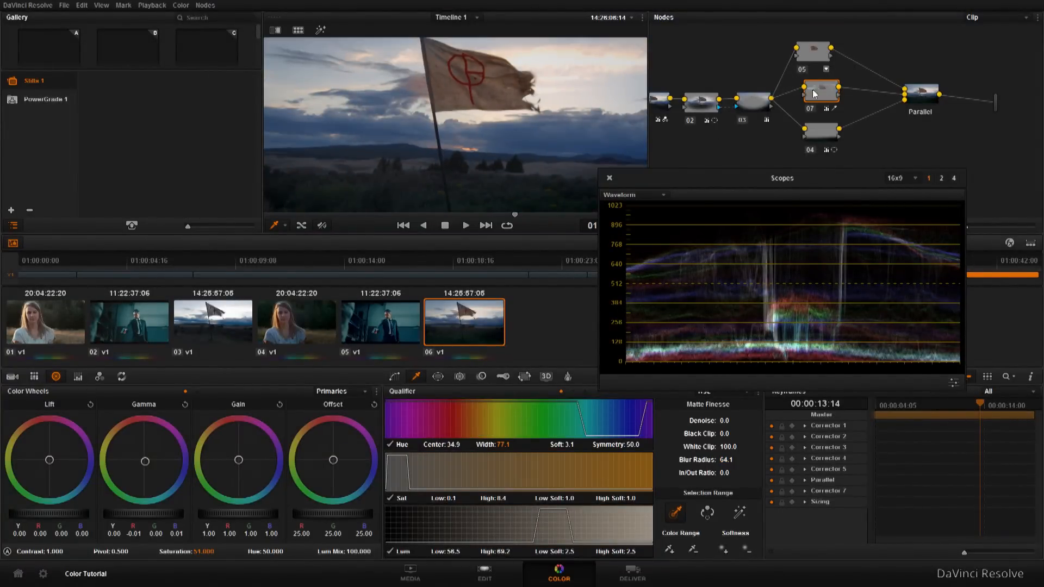
pyautogui.click(756, 393)
pyautogui.click(783, 403)
# Step: Add a soft oval window to node 07 around the horizon behind the flagpole, with size 30.44, aspect 79.81 and softness 7.68
pyautogui.click(438, 376)
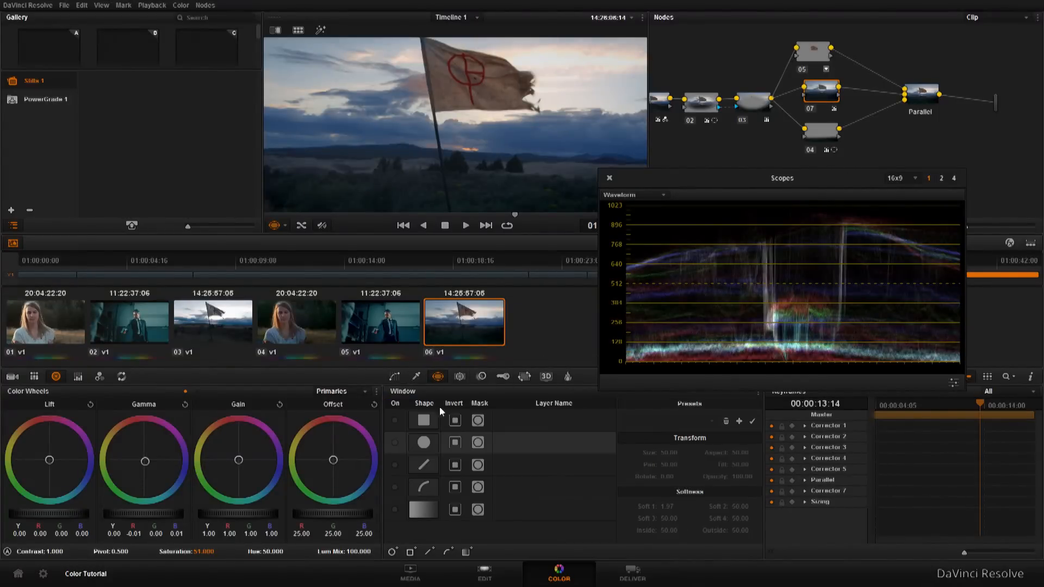
pyautogui.click(399, 441)
pyautogui.moveTo(571, 130); pyautogui.dragTo(629, 129)
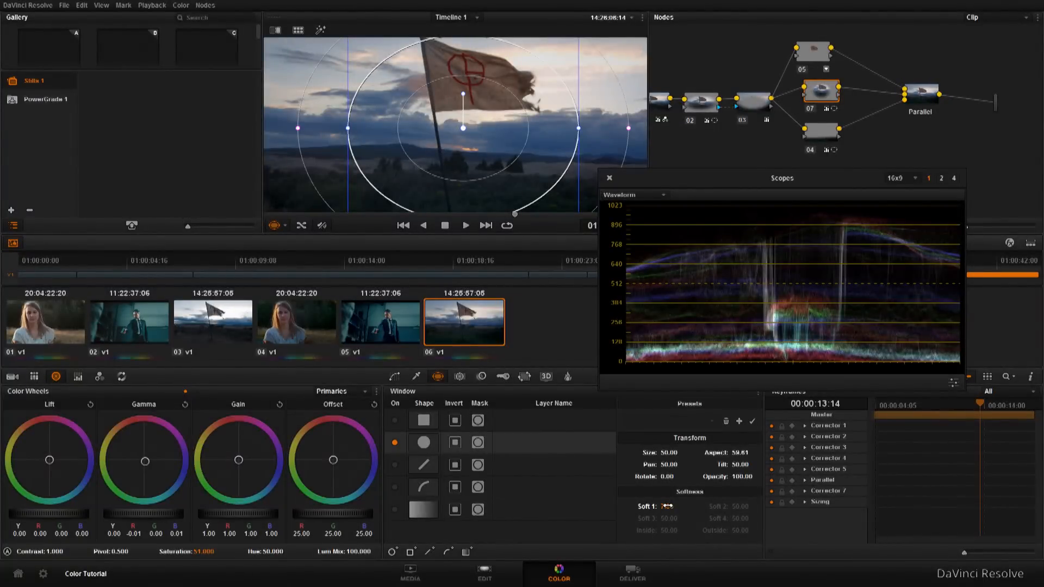
pyautogui.moveTo(669, 450); pyautogui.dragTo(616, 450)
pyautogui.moveTo(535, 128); pyautogui.dragTo(592, 126)
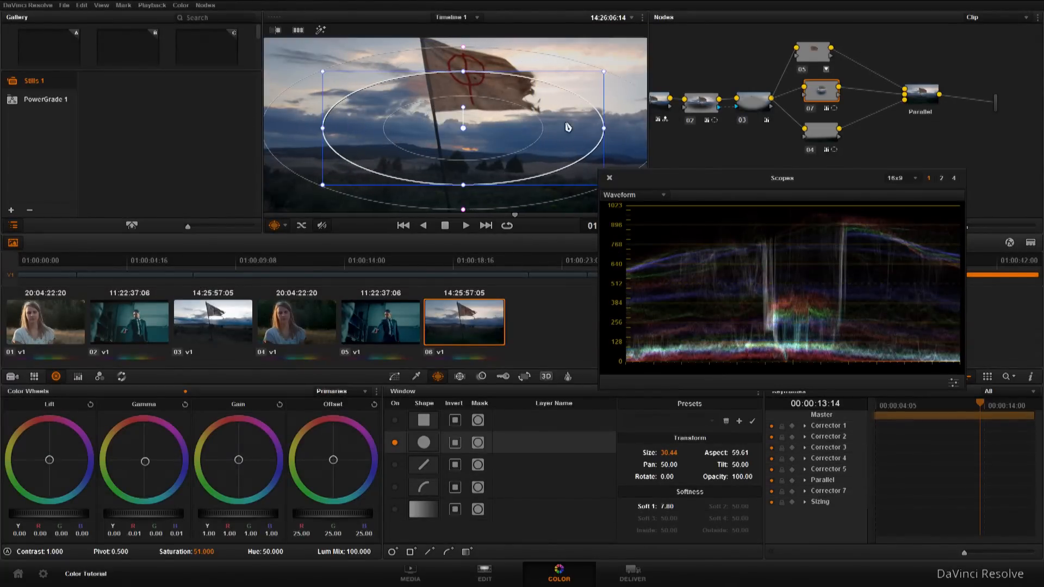
pyautogui.moveTo(505, 136); pyautogui.dragTo(488, 142)
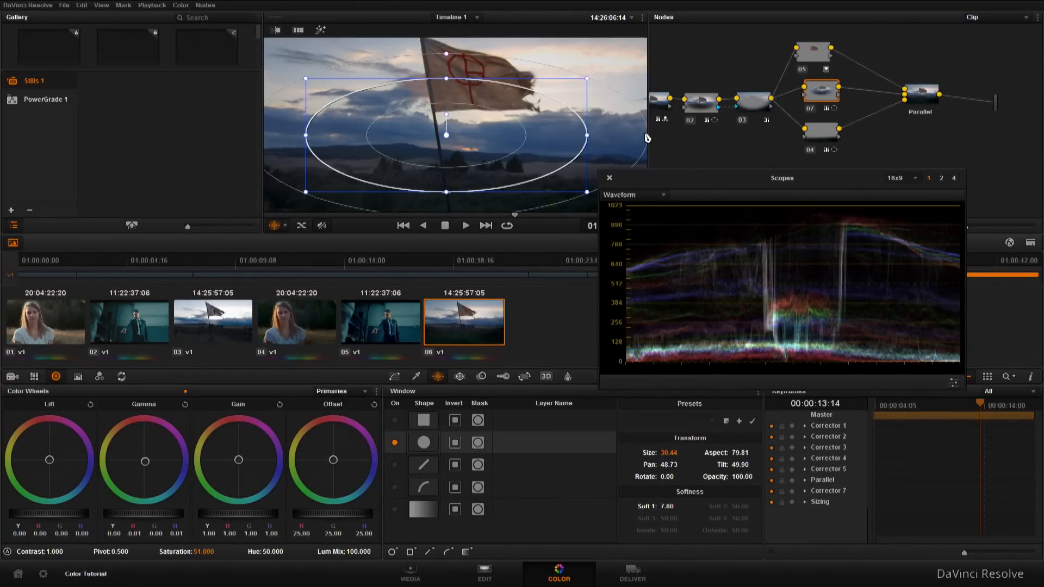
pyautogui.moveTo(587, 192); pyautogui.dragTo(550, 178)
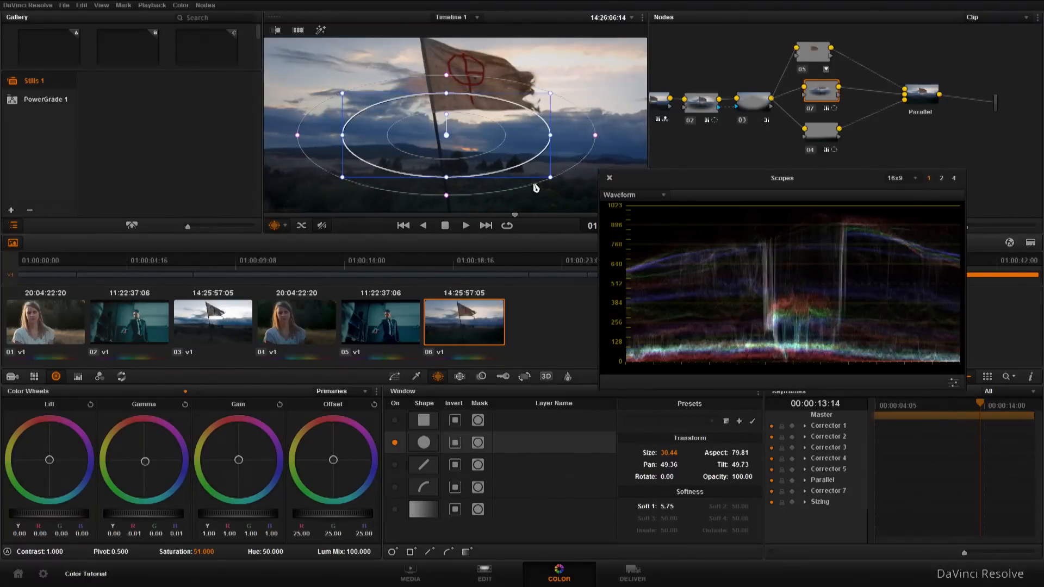
pyautogui.moveTo(595, 136); pyautogui.dragTo(610, 136)
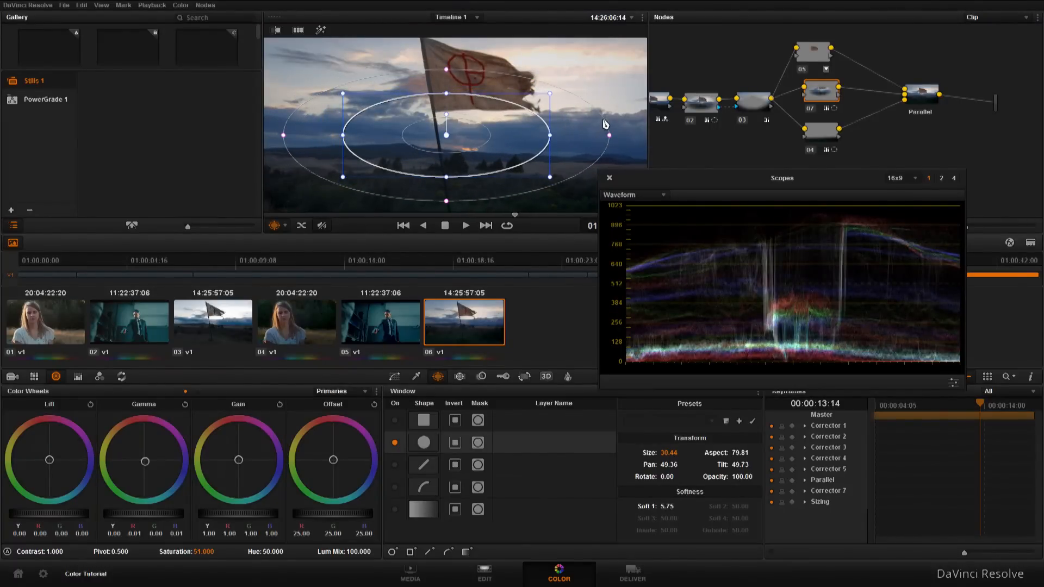
pyautogui.moveTo(578, 52); pyautogui.dragTo(551, 58)
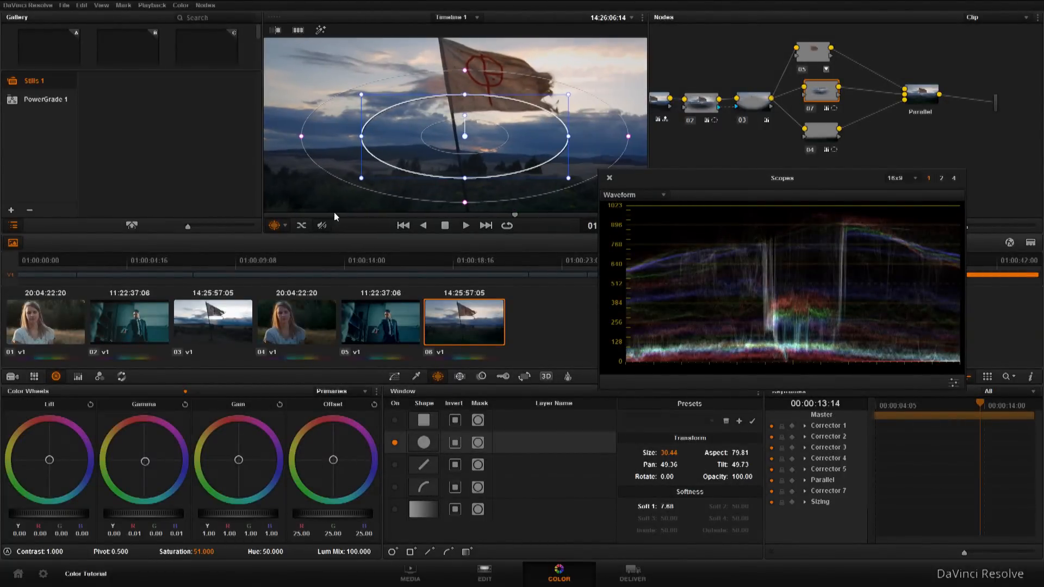
# Step: Hide the window outline and warm node 07's gamma to red 0.04, green -0.01 and blue -0.03
pyautogui.click(285, 227)
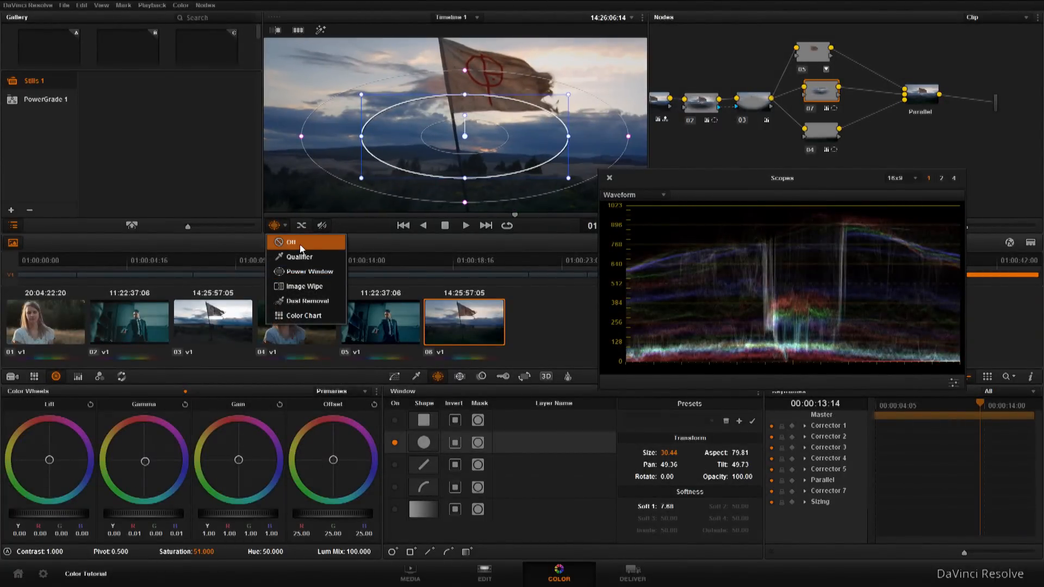
pyautogui.click(300, 242)
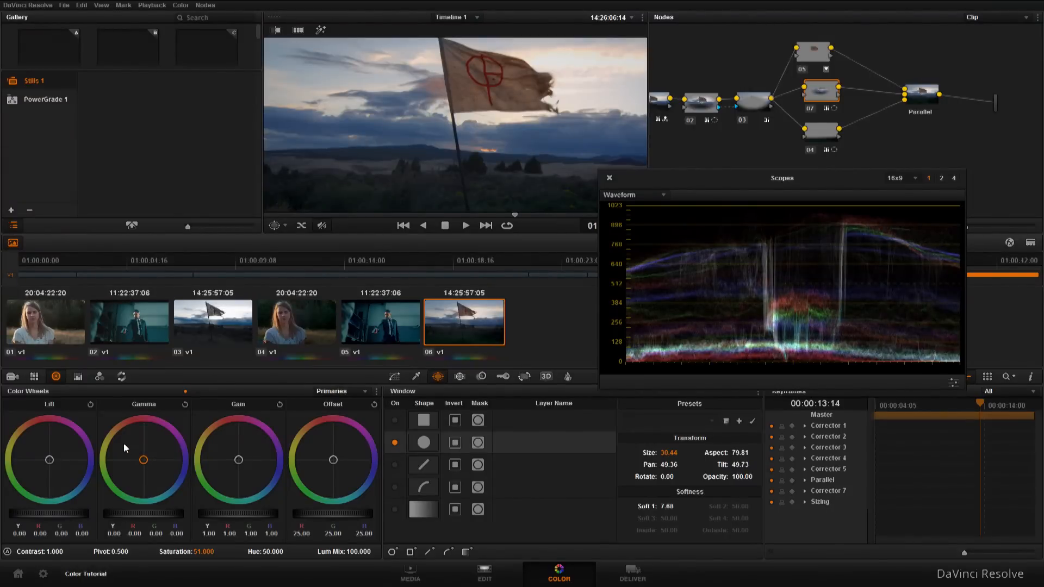
pyautogui.moveTo(103, 430); pyautogui.dragTo(87, 390)
pyautogui.scroll(-3, 428, 190)
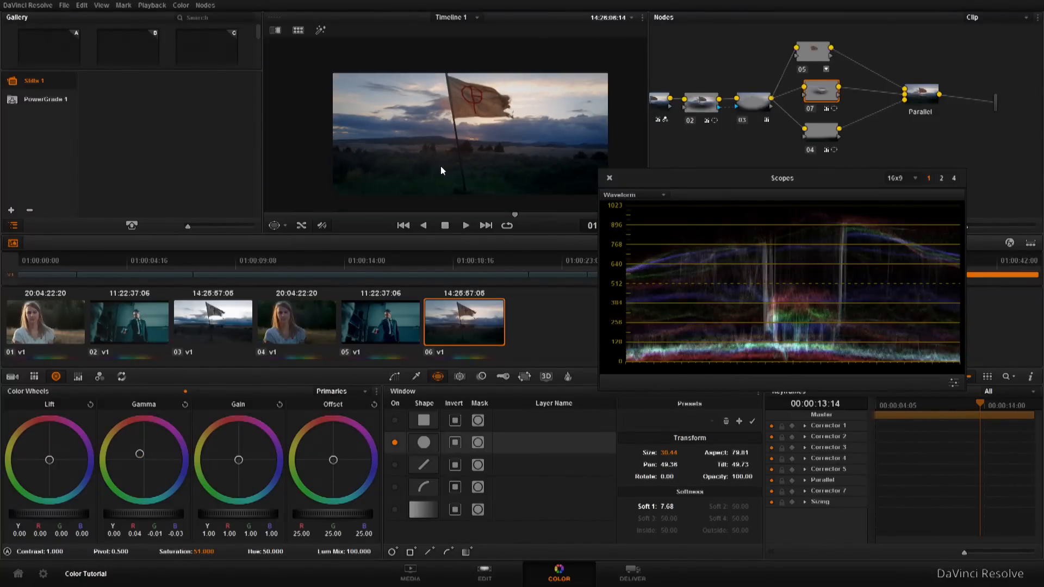
pyautogui.scroll(3, 442, 159)
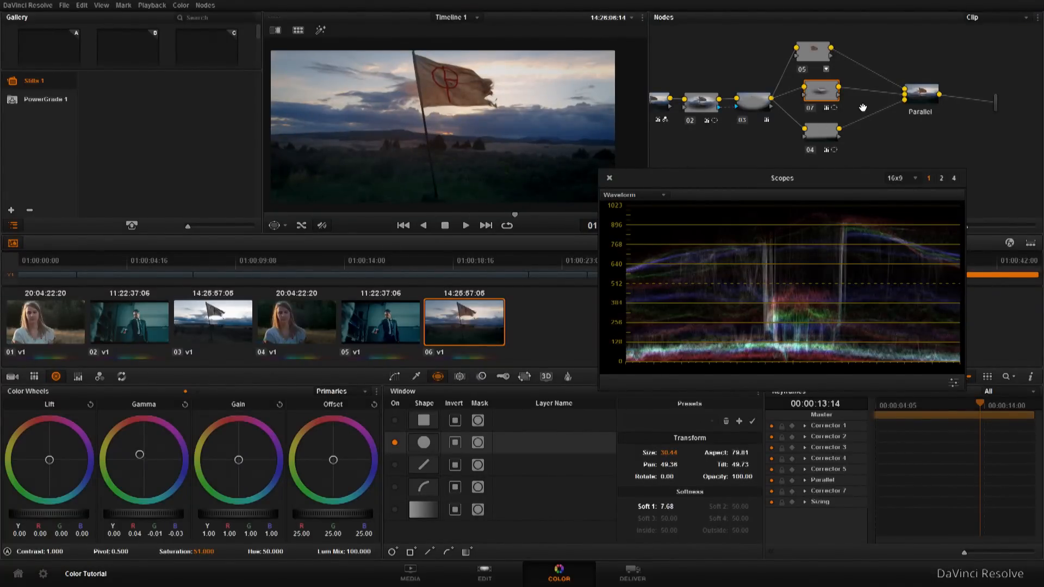
# Step: Show the power window outline again and reshape node 07's oval over the horizon to aspect 84.73 and softness 10.73
pyautogui.click(283, 226)
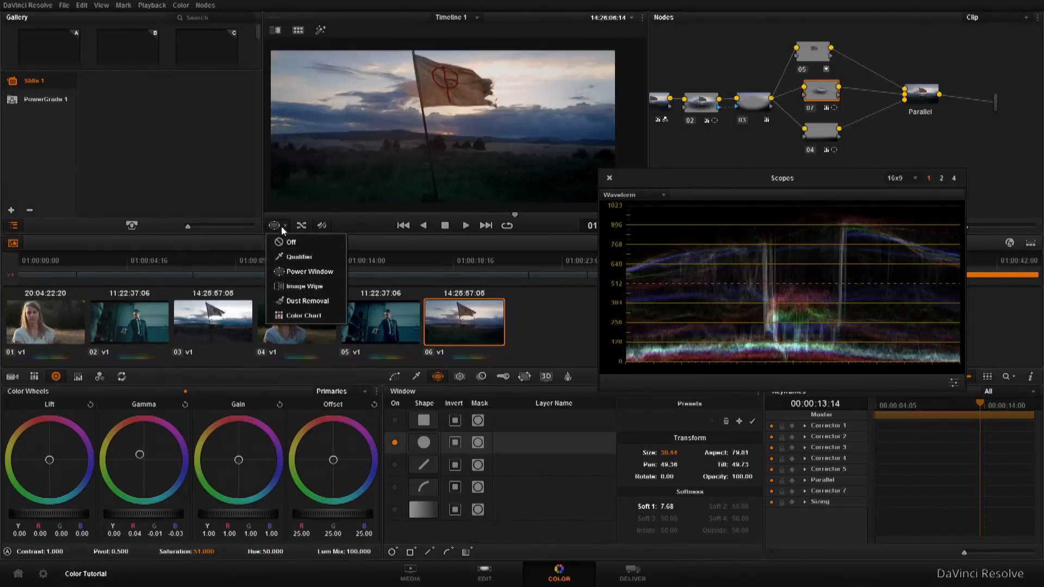
pyautogui.click(294, 271)
pyautogui.moveTo(435, 126); pyautogui.dragTo(436, 118)
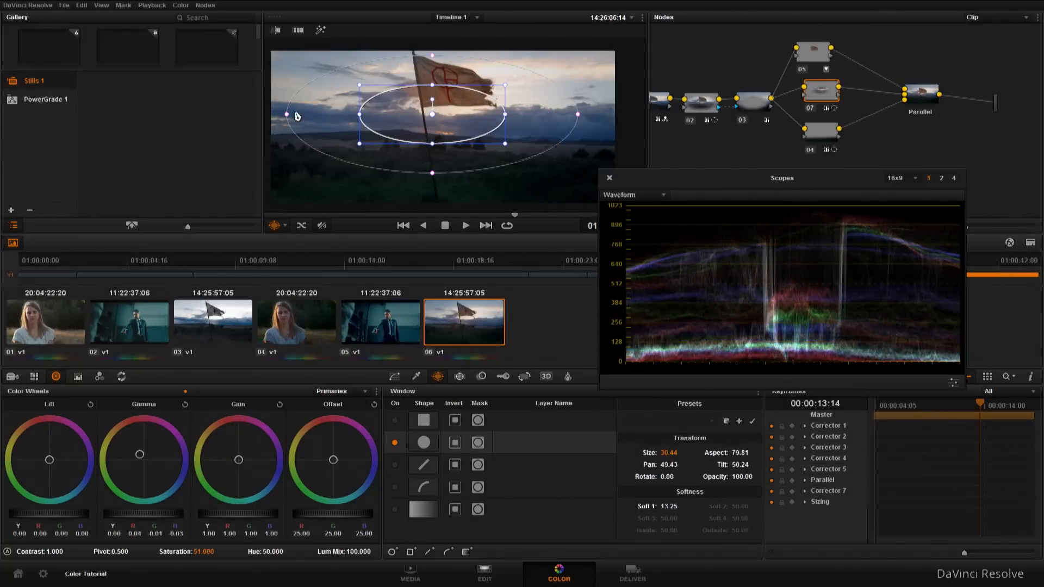
pyautogui.moveTo(287, 115); pyautogui.dragTo(300, 115)
pyautogui.moveTo(378, 118); pyautogui.dragTo(380, 127)
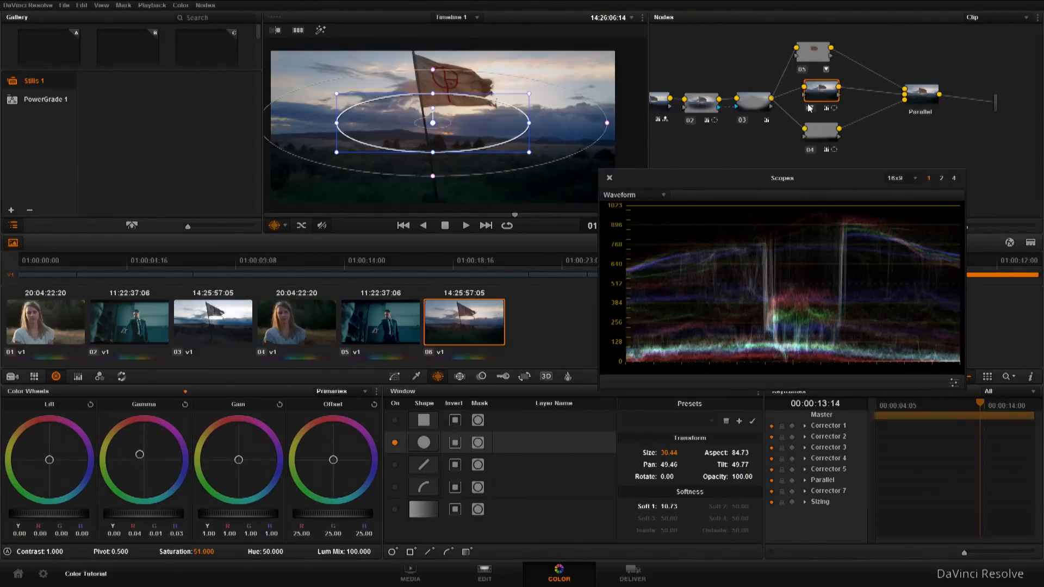
# Step: Set the flag node 05's contrast to 1.174 and brighten its gamma to red 0.11, green 0.05 and blue 0.01
pyautogui.click(816, 48)
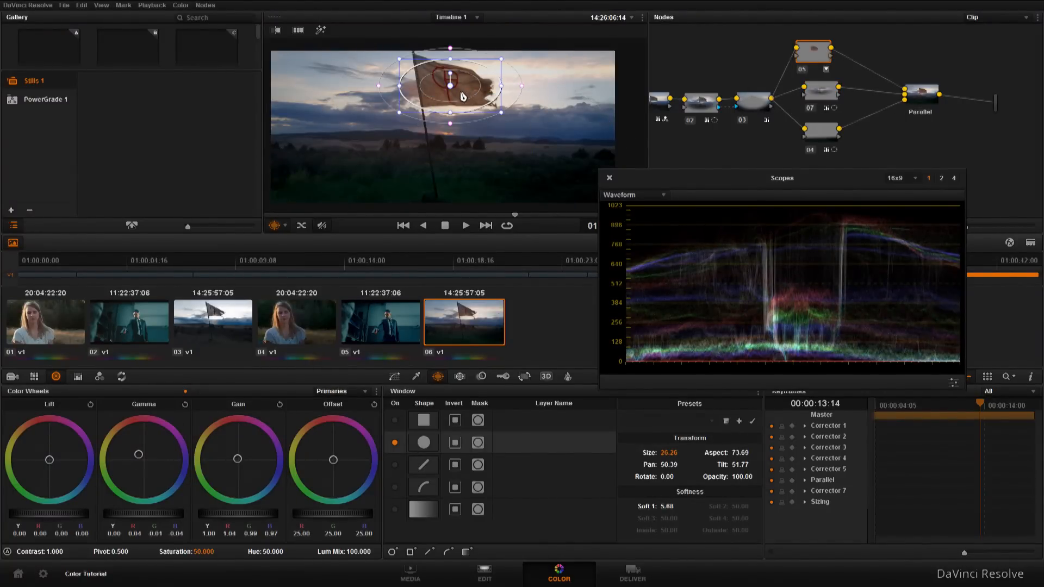
pyautogui.scroll(2, 464, 108)
pyautogui.scroll(3, 464, 113)
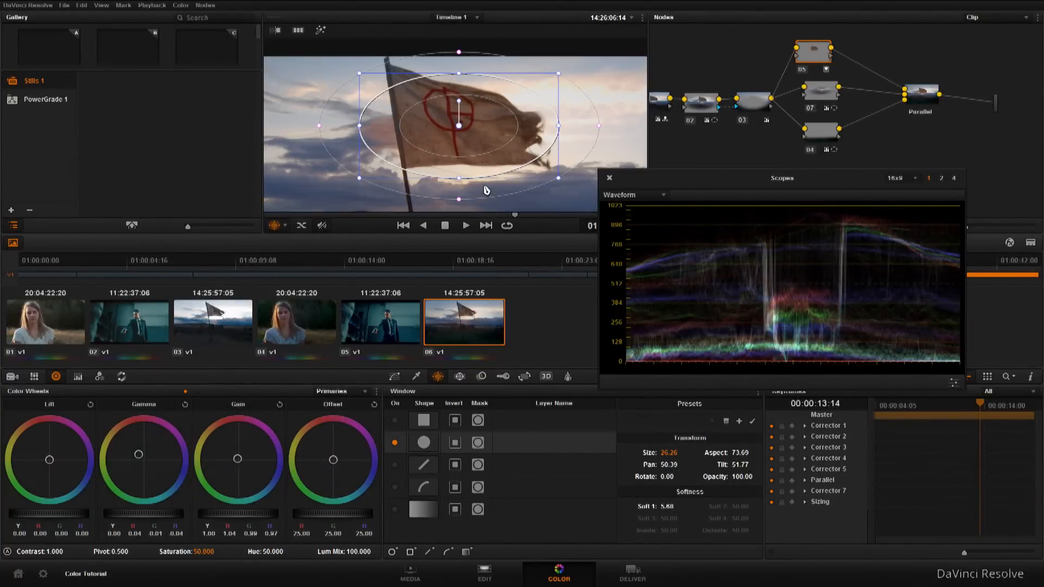
pyautogui.moveTo(139, 458); pyautogui.dragTo(141, 461)
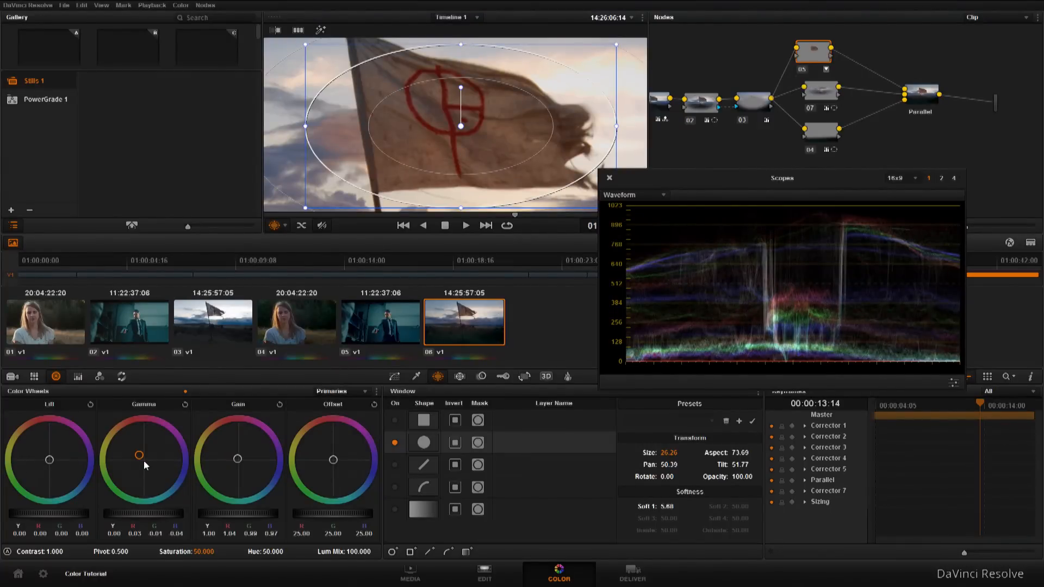
pyautogui.moveTo(56, 552); pyautogui.dragTo(70, 551)
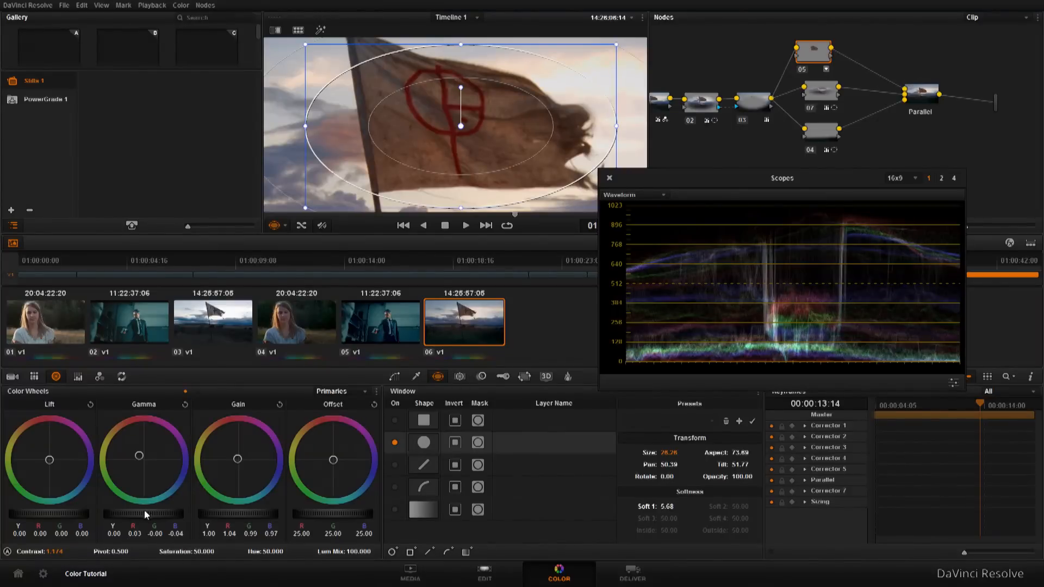
pyautogui.moveTo(158, 511); pyautogui.dragTo(233, 499)
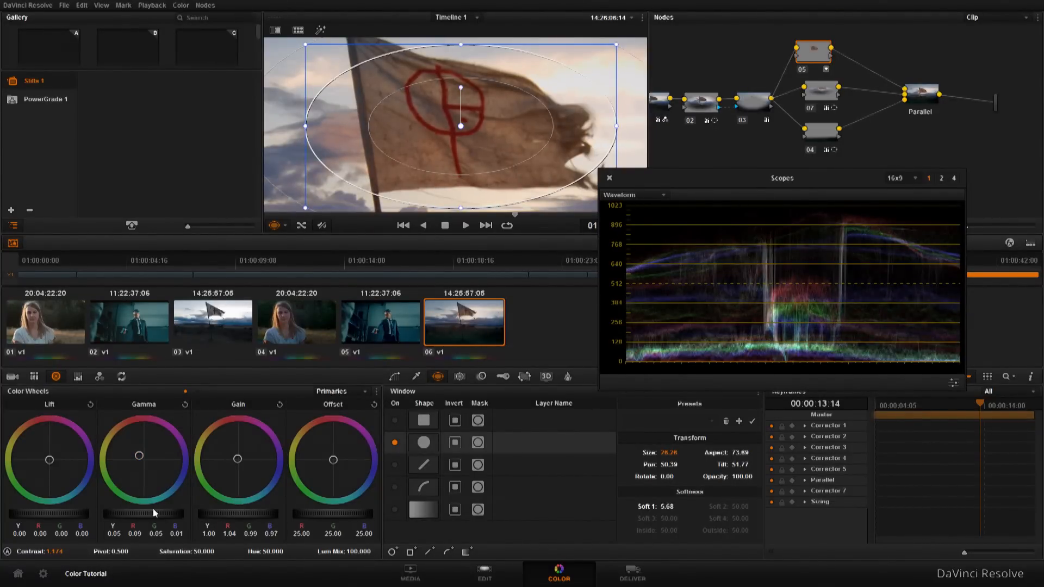
pyautogui.moveTo(139, 456); pyautogui.dragTo(138, 454)
pyautogui.scroll(-6, 393, 168)
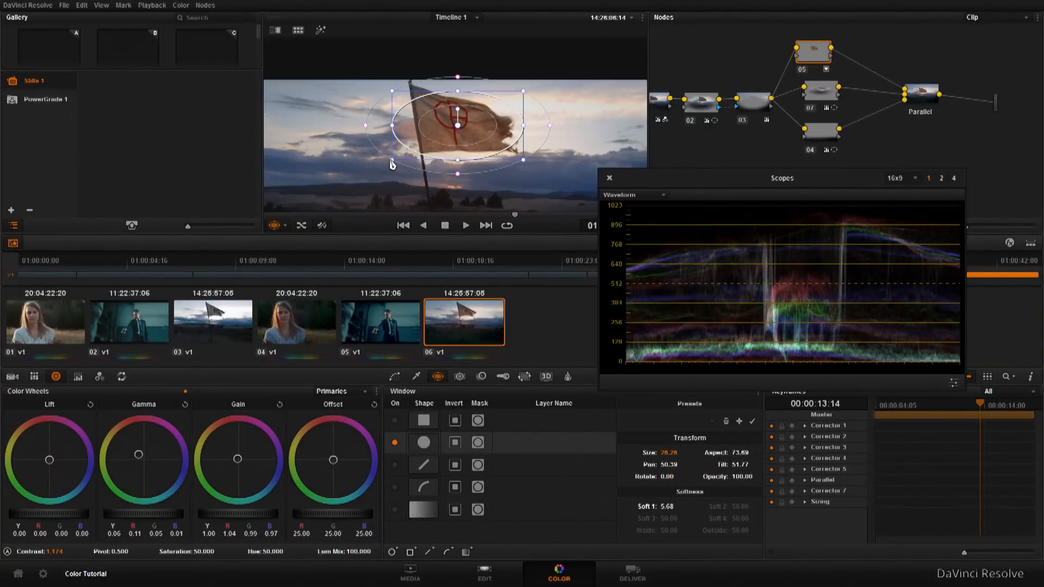
# Step: Add a serial node directly after the parallel mixer
pyautogui.click(927, 90)
pyautogui.scroll(2, 467, 142)
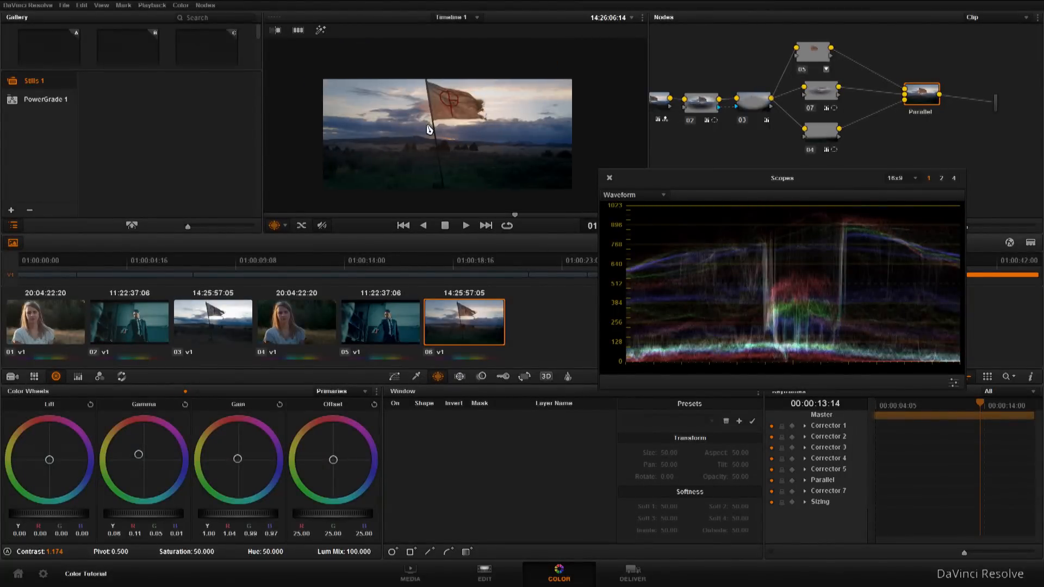
pyautogui.moveTo(434, 127); pyautogui.dragTo(430, 114)
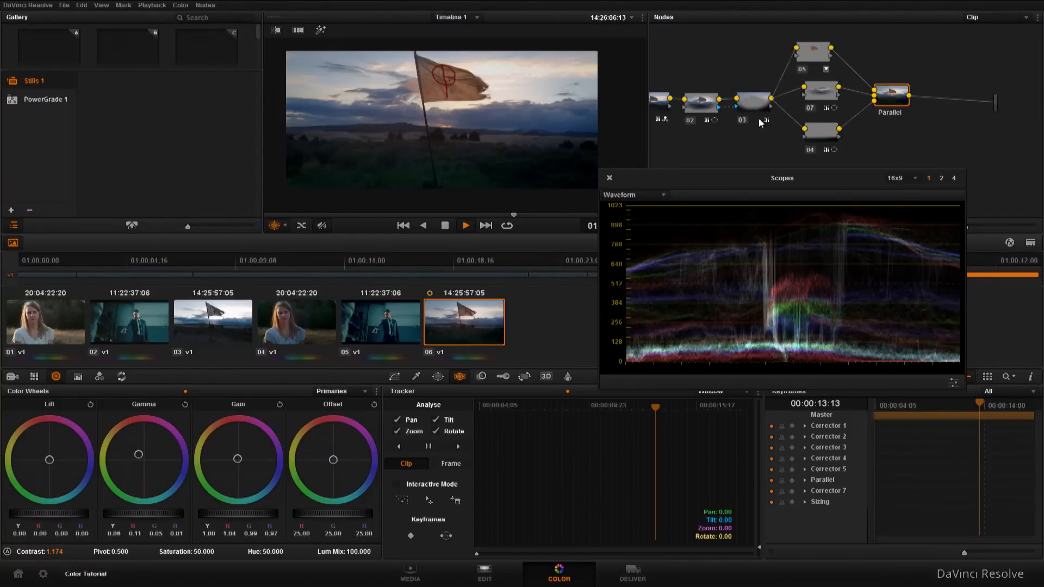
pyautogui.hotkey('alt', 's')
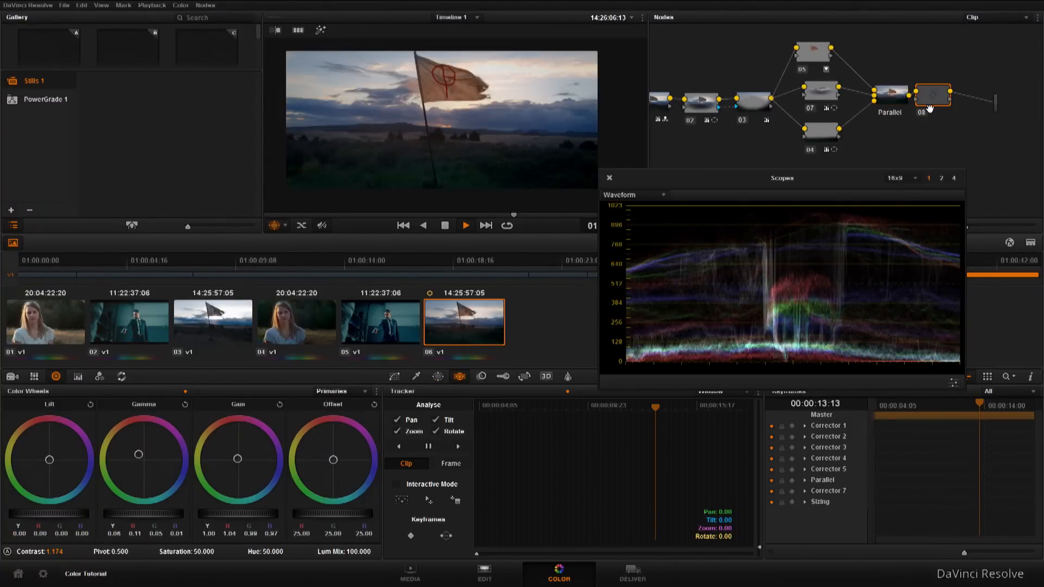
# Step: Build a vignette in node 08 with an inverted oval window, aspect 84.75 and softness 7.08, and lower its offset to 20.55
pyautogui.click(438, 377)
pyautogui.click(418, 444)
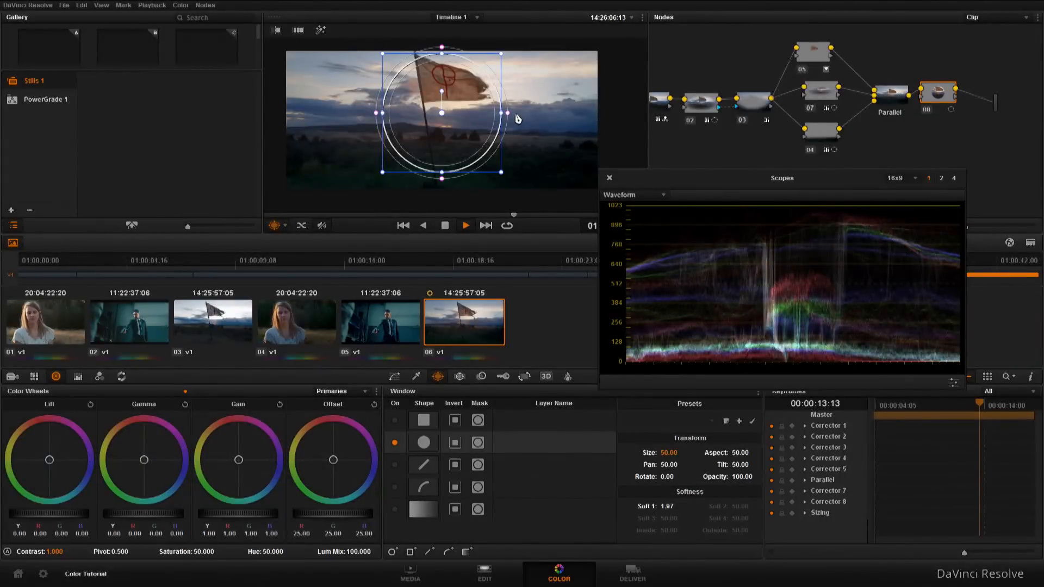
pyautogui.moveTo(501, 113); pyautogui.dragTo(636, 113)
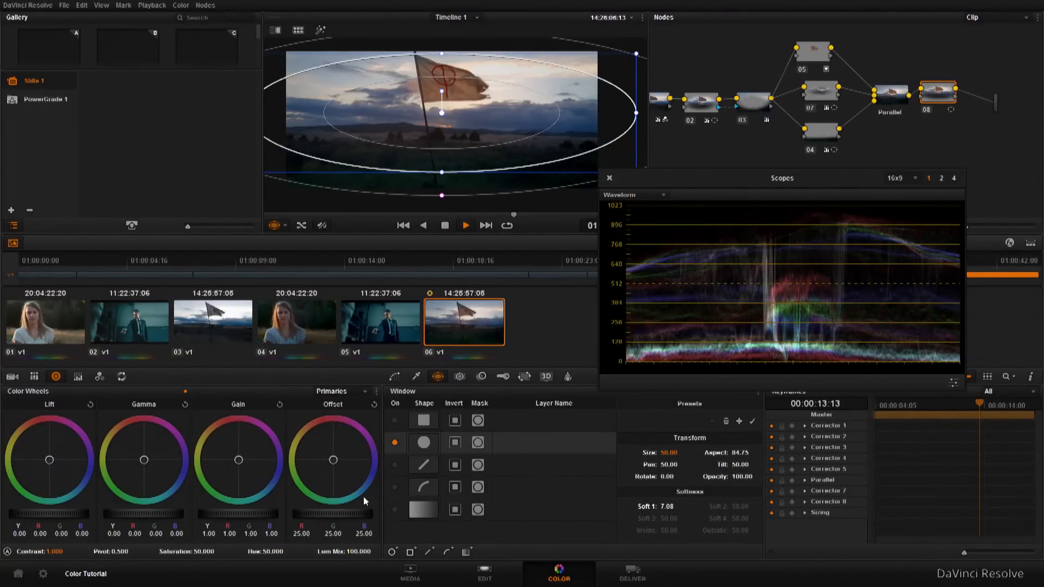
pyautogui.moveTo(304, 516); pyautogui.dragTo(289, 517)
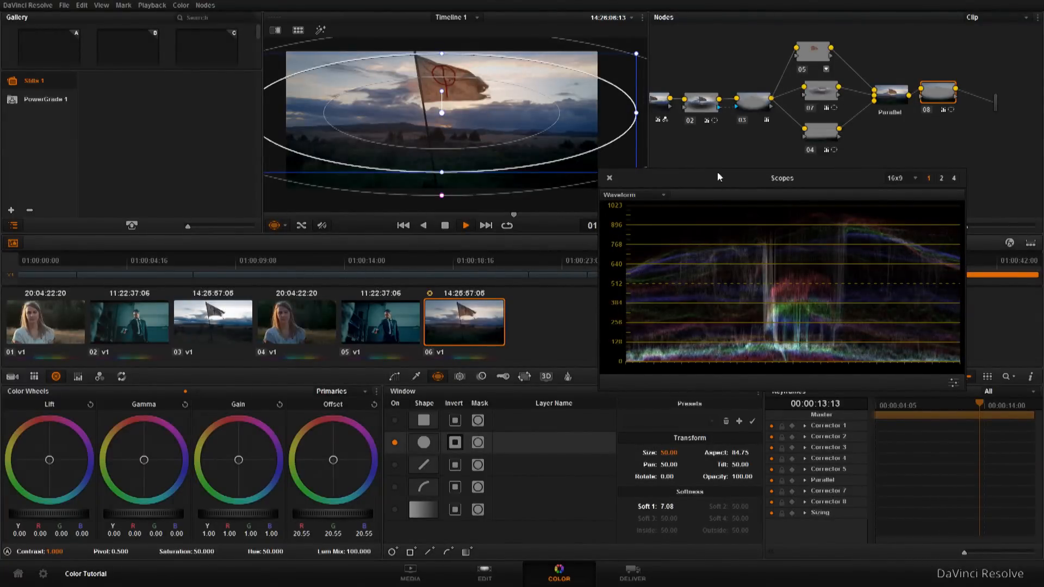
# Step: Brighten the overall shot by setting the offset to 37.90 in node 01 and 21.40 in node 03
pyautogui.click(662, 103)
pyautogui.moveTo(683, 140); pyautogui.dragTo(710, 139)
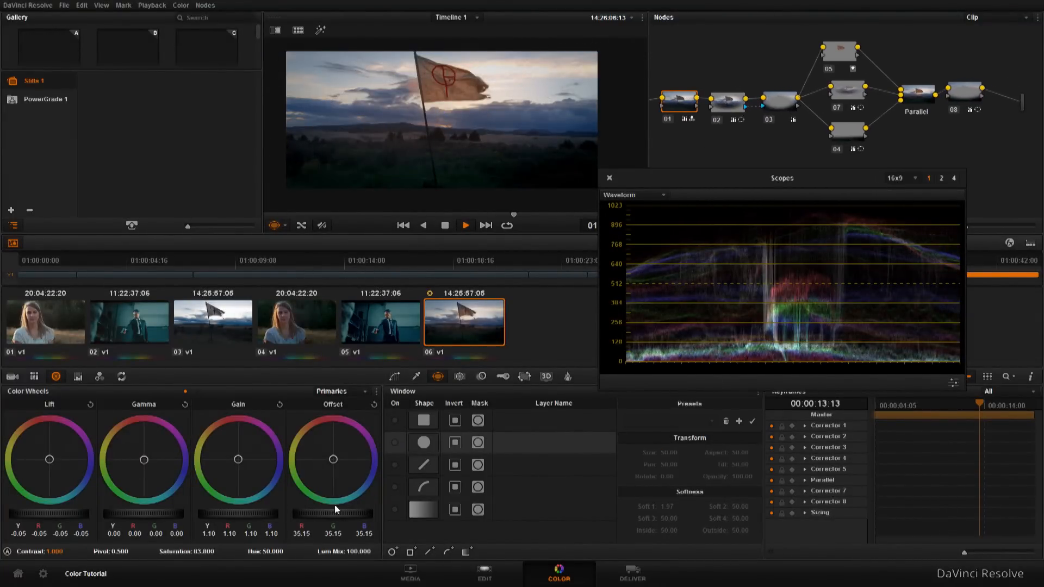
pyautogui.moveTo(345, 514); pyautogui.dragTo(375, 517)
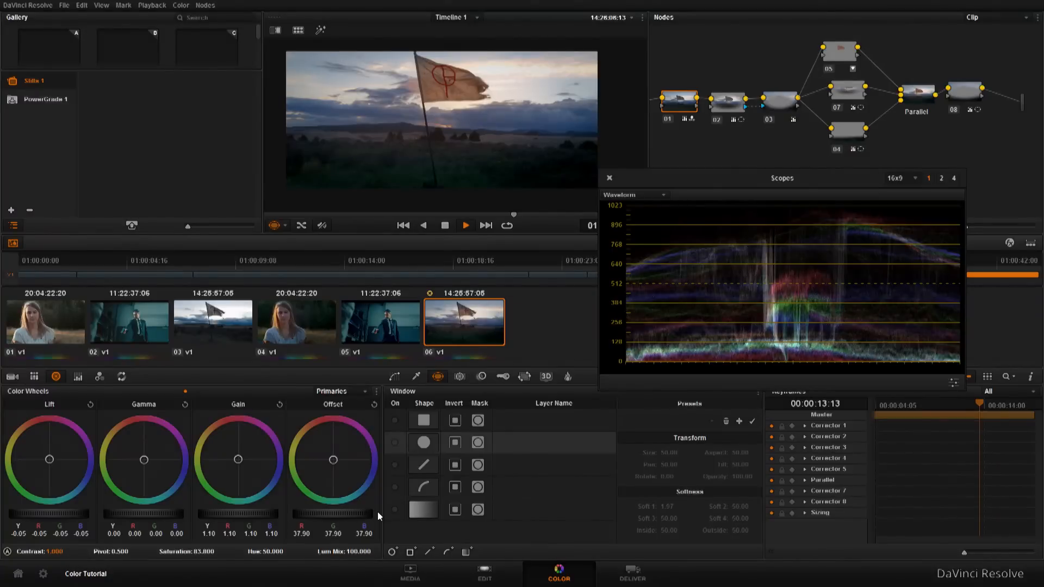
pyautogui.click(784, 105)
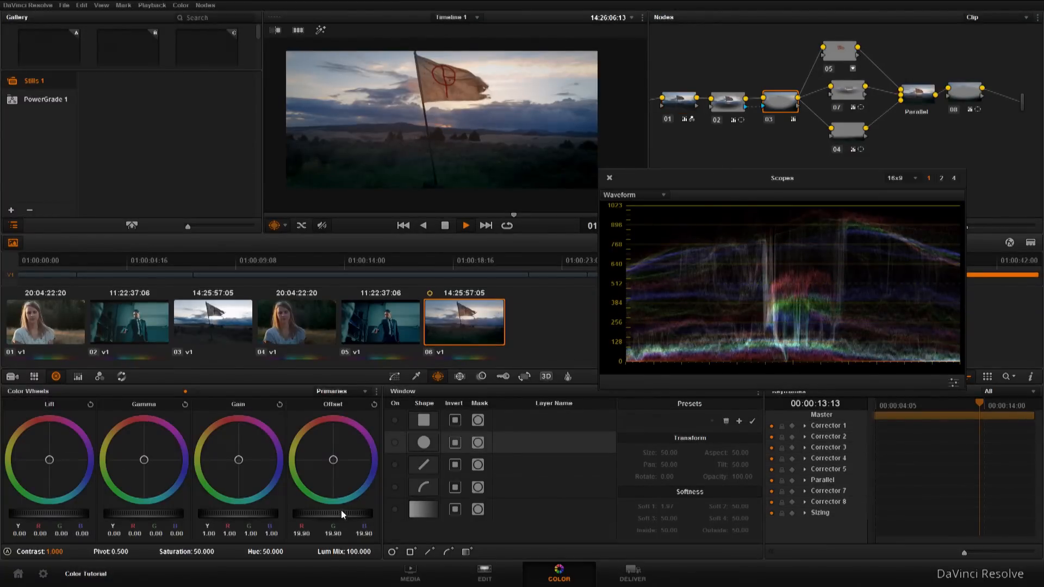
pyautogui.moveTo(352, 514)
pyautogui.mouseDown()
pyautogui.moveTo(372, 509)
pyautogui.moveTo(348, 512)
pyautogui.mouseUp()
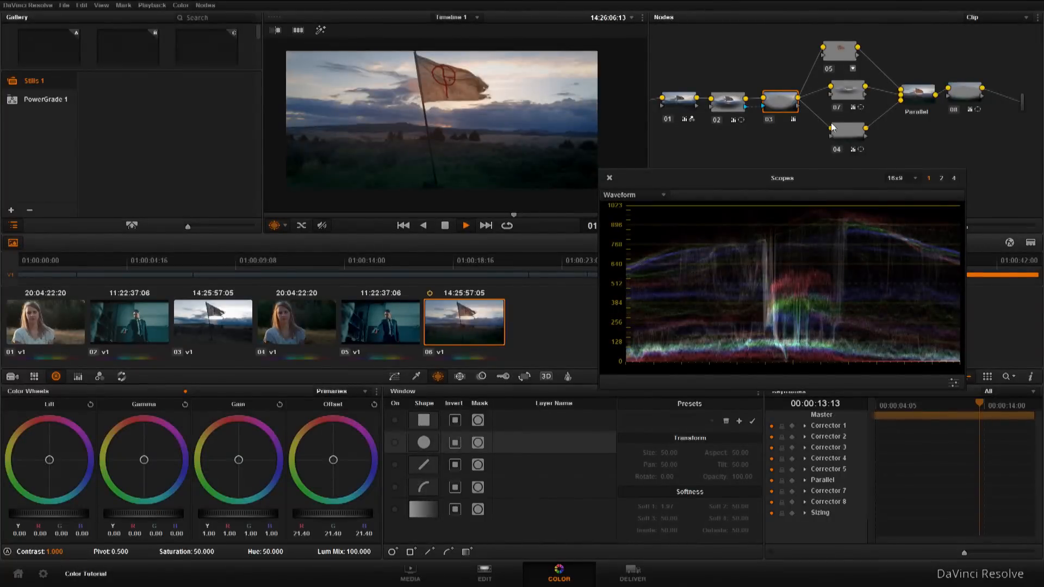
# Step: Move the scopes window clear of the node graph and compare the flag shot's grade with clip 05
pyautogui.click(943, 96)
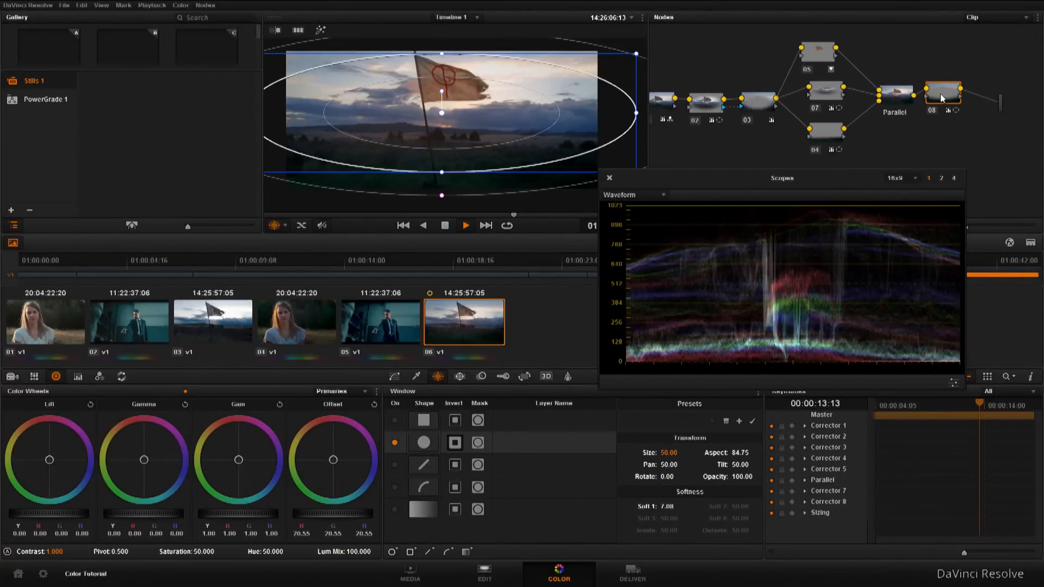
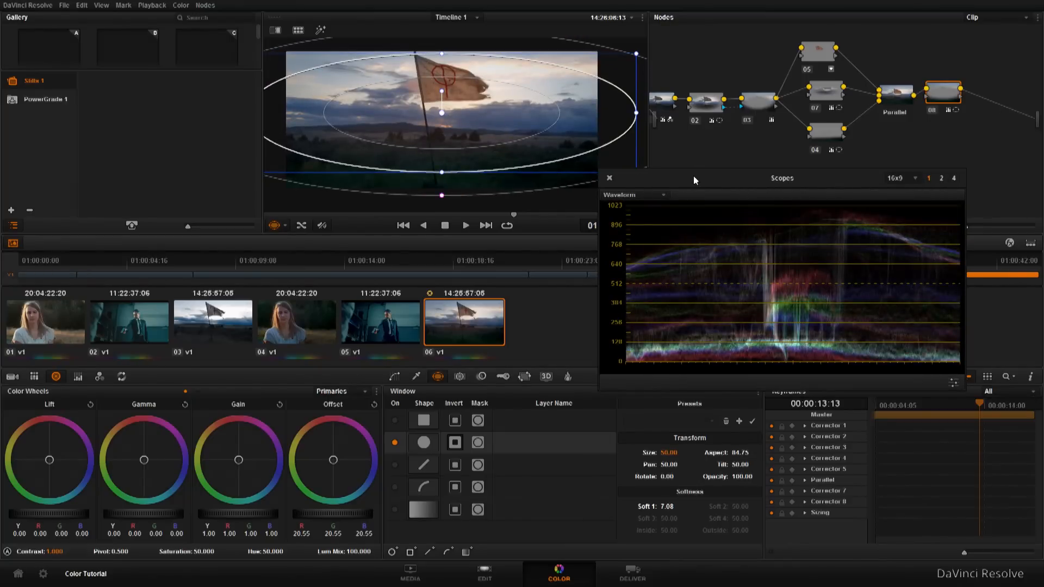
pyautogui.moveTo(693, 177); pyautogui.dragTo(723, 238)
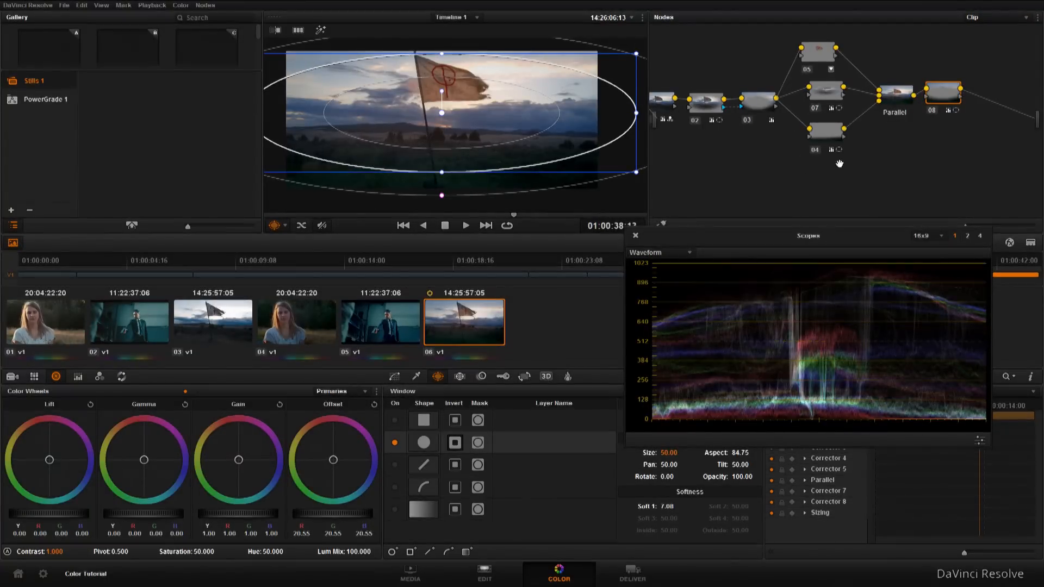
pyautogui.click(385, 338)
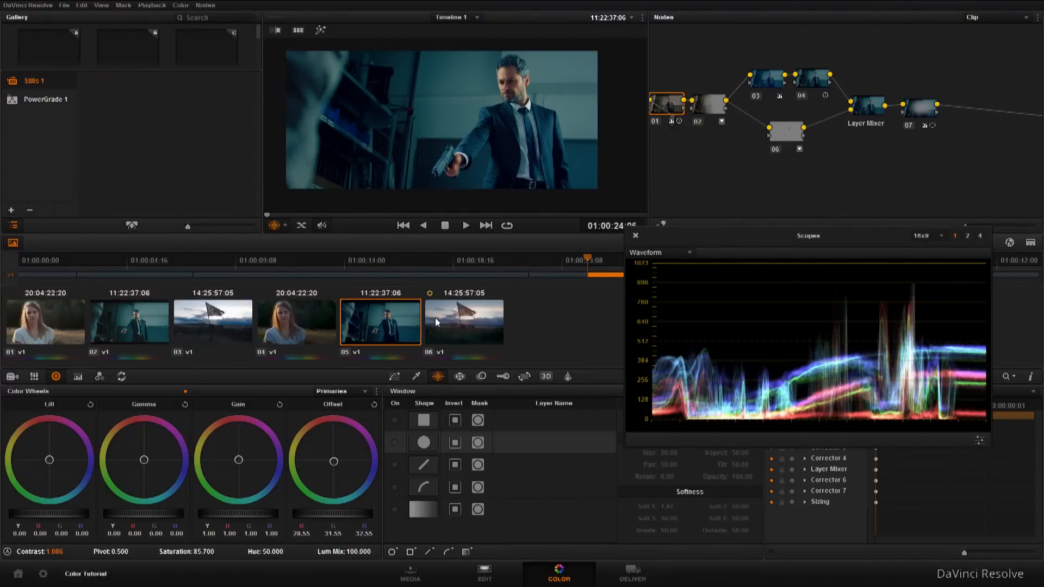
pyautogui.click(452, 321)
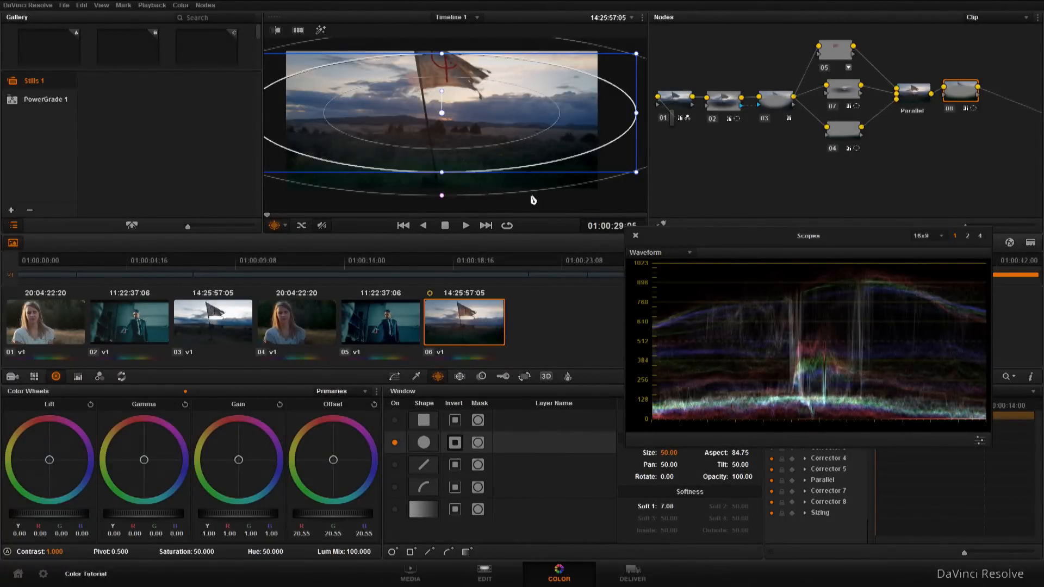
# Step: Move the scopes window clear of the timeline and scrub the flag shot to 01:00:37:09 to check the grade
pyautogui.moveTo(852, 254); pyautogui.dragTo(847, 331)
pyautogui.click(869, 262)
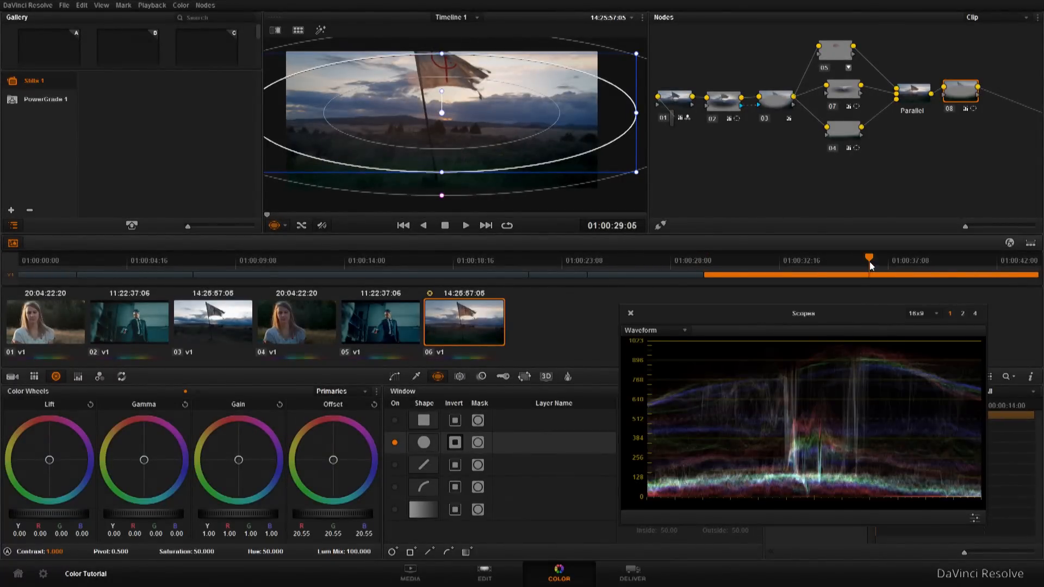
pyautogui.moveTo(870, 263); pyautogui.dragTo(896, 261)
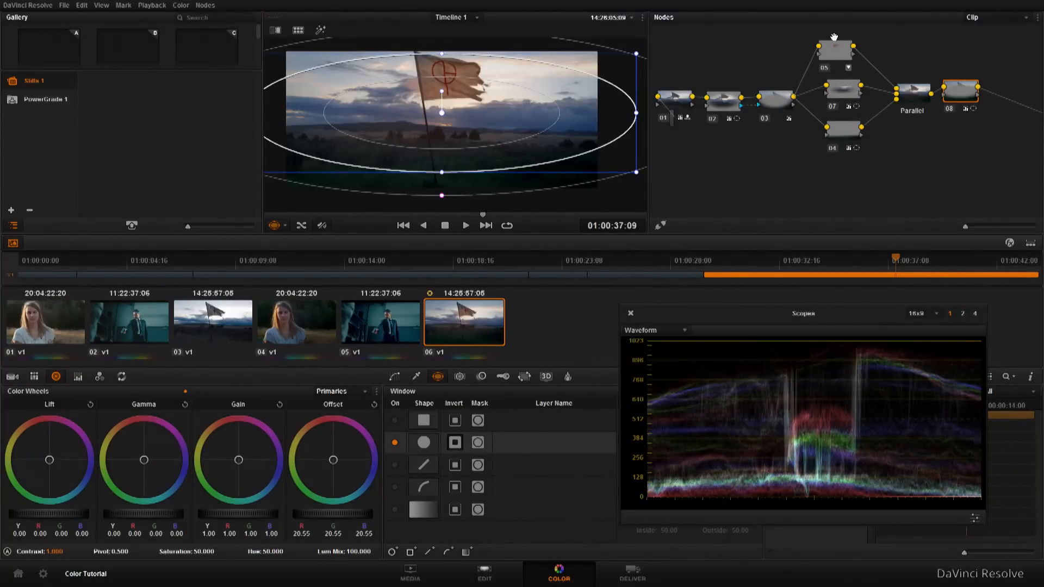
# Step: Tidy the parallel branch by lining up nodes 05 and 07 with node 04
pyautogui.moveTo(840, 52); pyautogui.dragTo(847, 55)
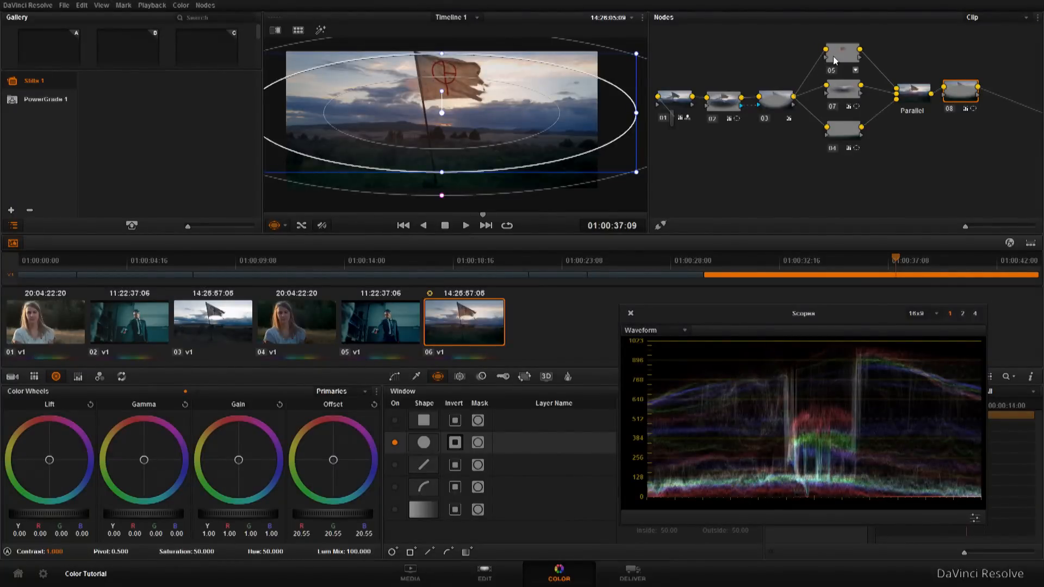
pyautogui.moveTo(857, 91); pyautogui.dragTo(855, 96)
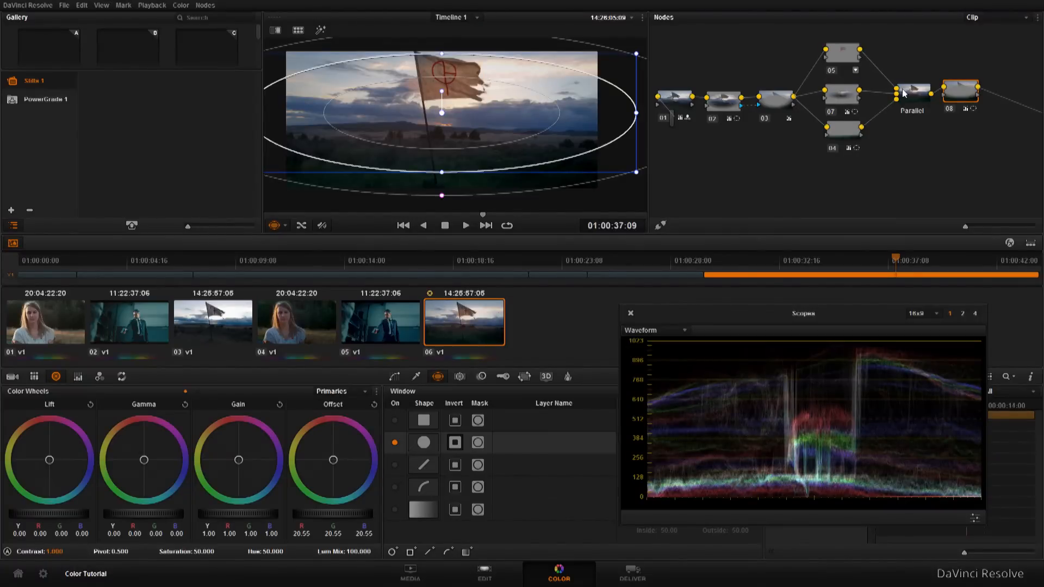
# Step: Review clip 05, the man with the gun, in full-screen view from its first frame
pyautogui.moveTo(749, 321); pyautogui.dragTo(738, 311)
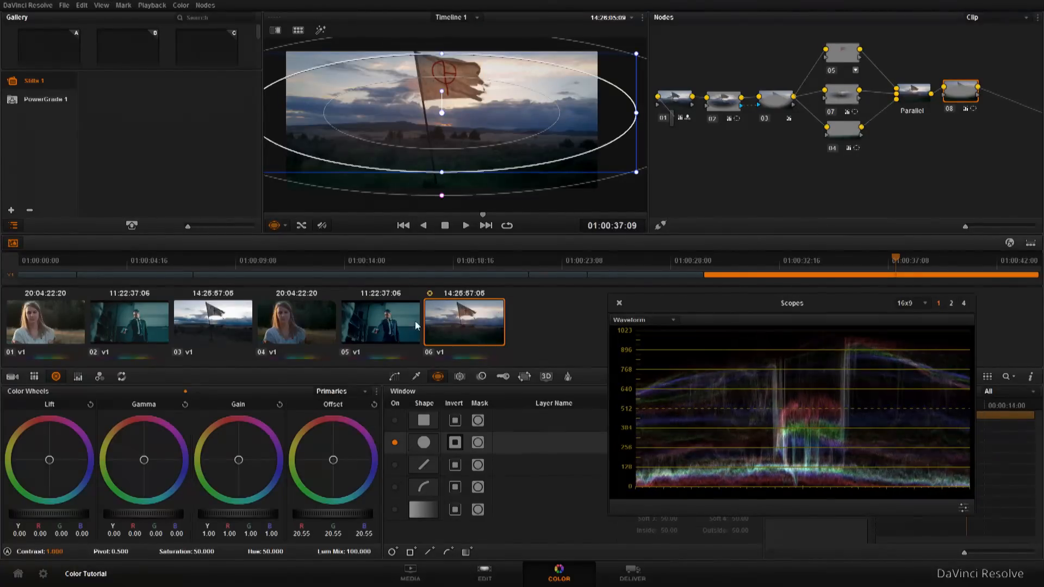
pyautogui.click(383, 327)
pyautogui.moveTo(705, 306)
pyautogui.mouseDown()
pyautogui.moveTo(677, 292)
pyautogui.moveTo(704, 299)
pyautogui.mouseUp()
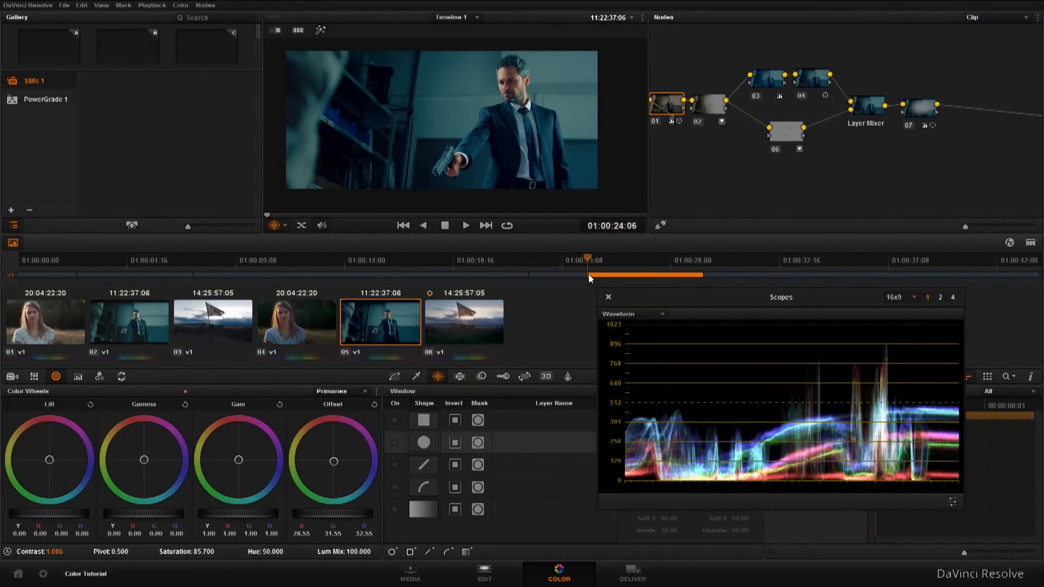
pyautogui.hotkey('ctrl', 'f')
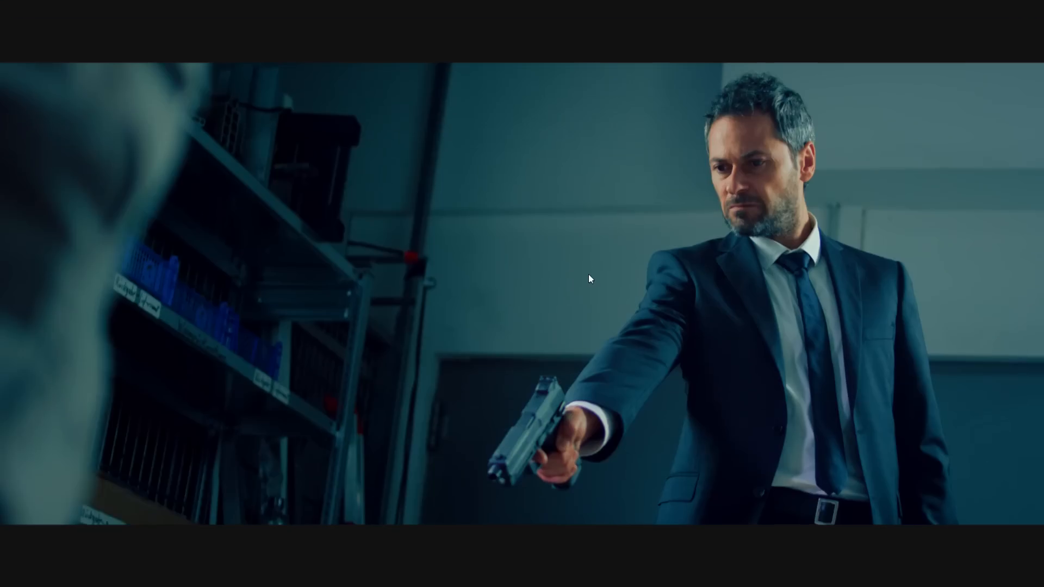